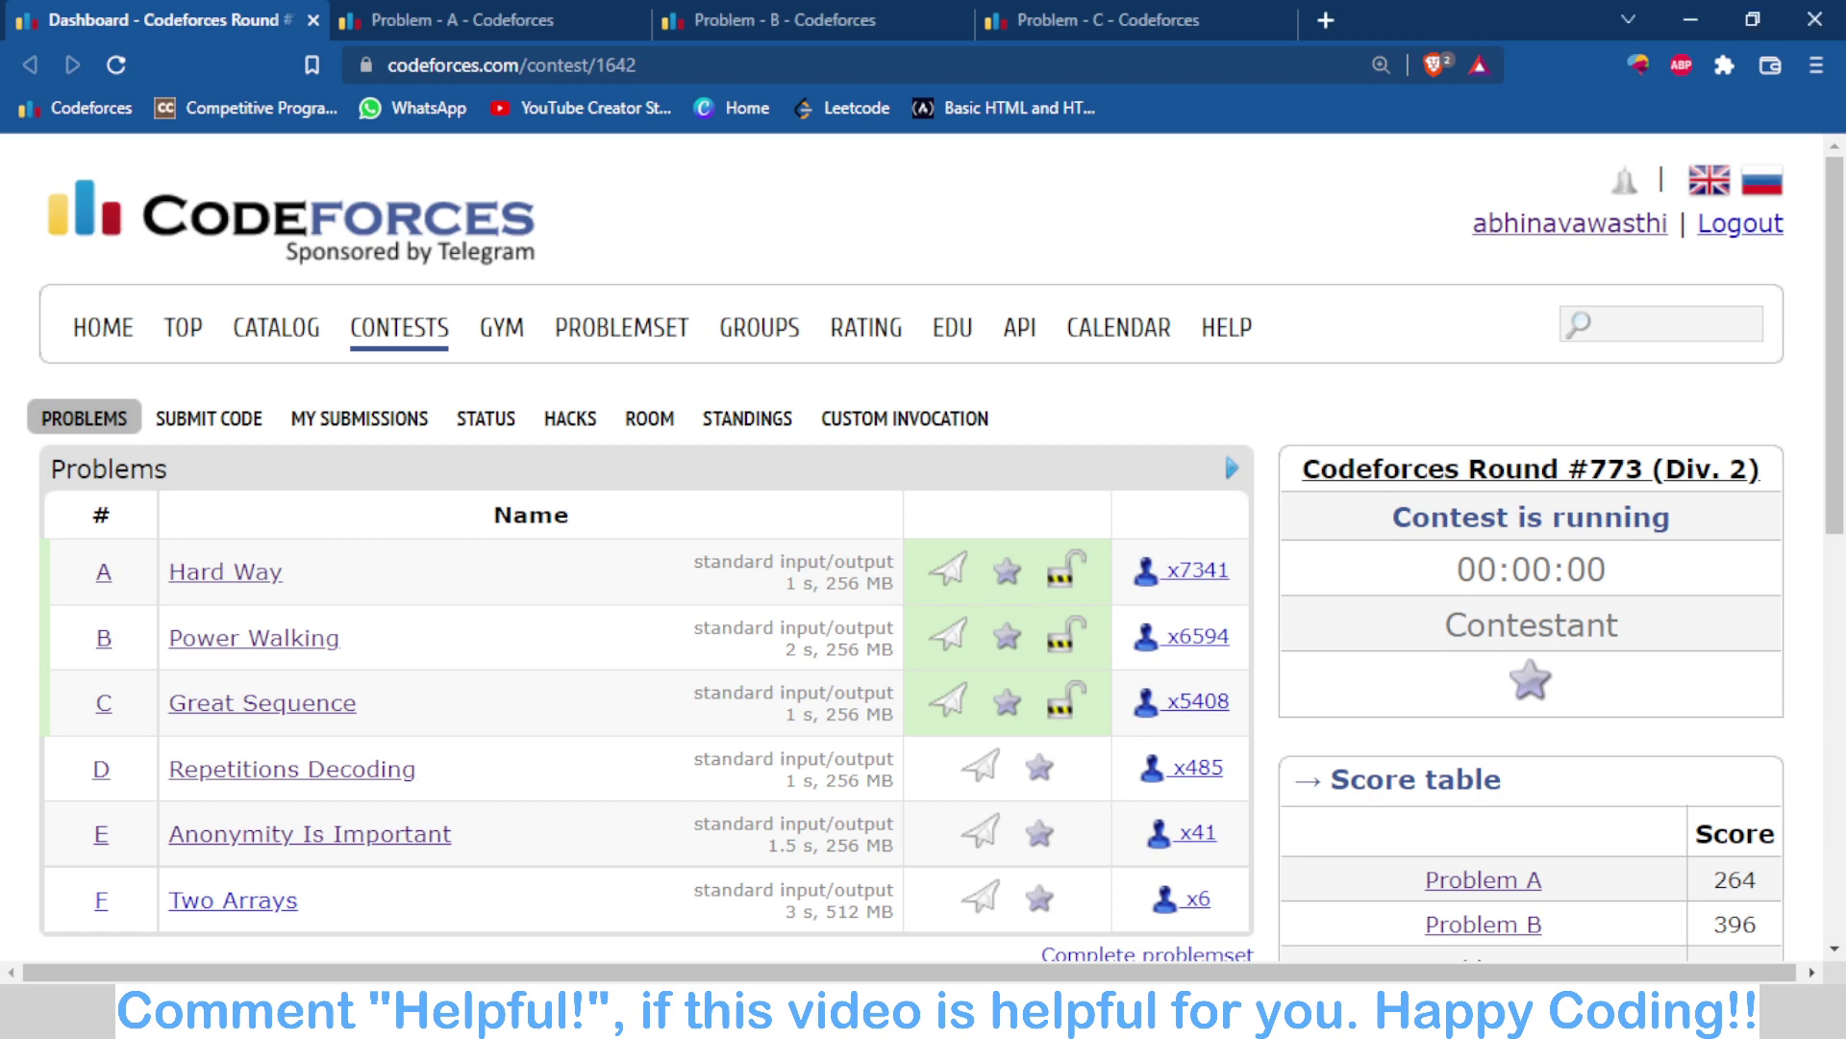
Step: Open the Problem A 'Hard Way' statement and highlight the sentence defining a safe point
{"action": "left_click", "coordinate": [577, 20]}
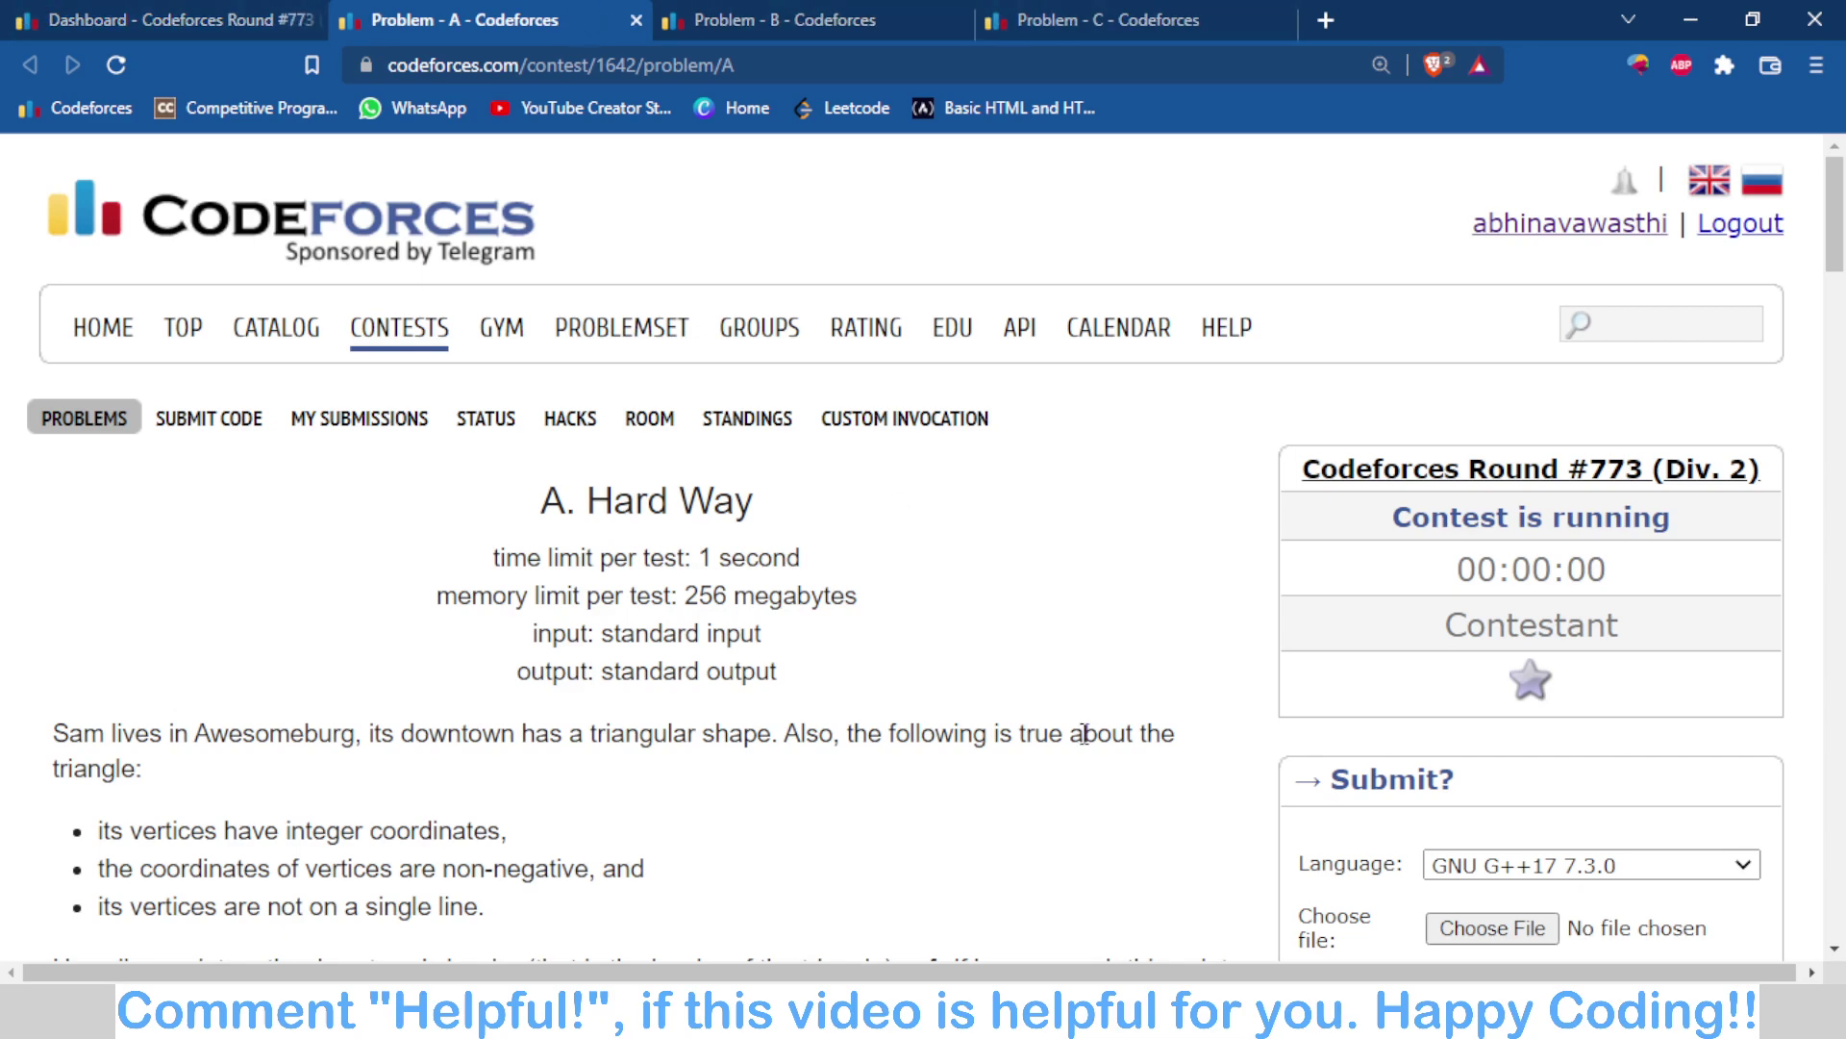
{"action": "scroll", "coordinate": [1058, 740], "scroll_direction": "down", "scroll_amount": 5}
{"action": "scroll", "coordinate": [697, 441], "scroll_direction": "down", "scroll_amount": 4}
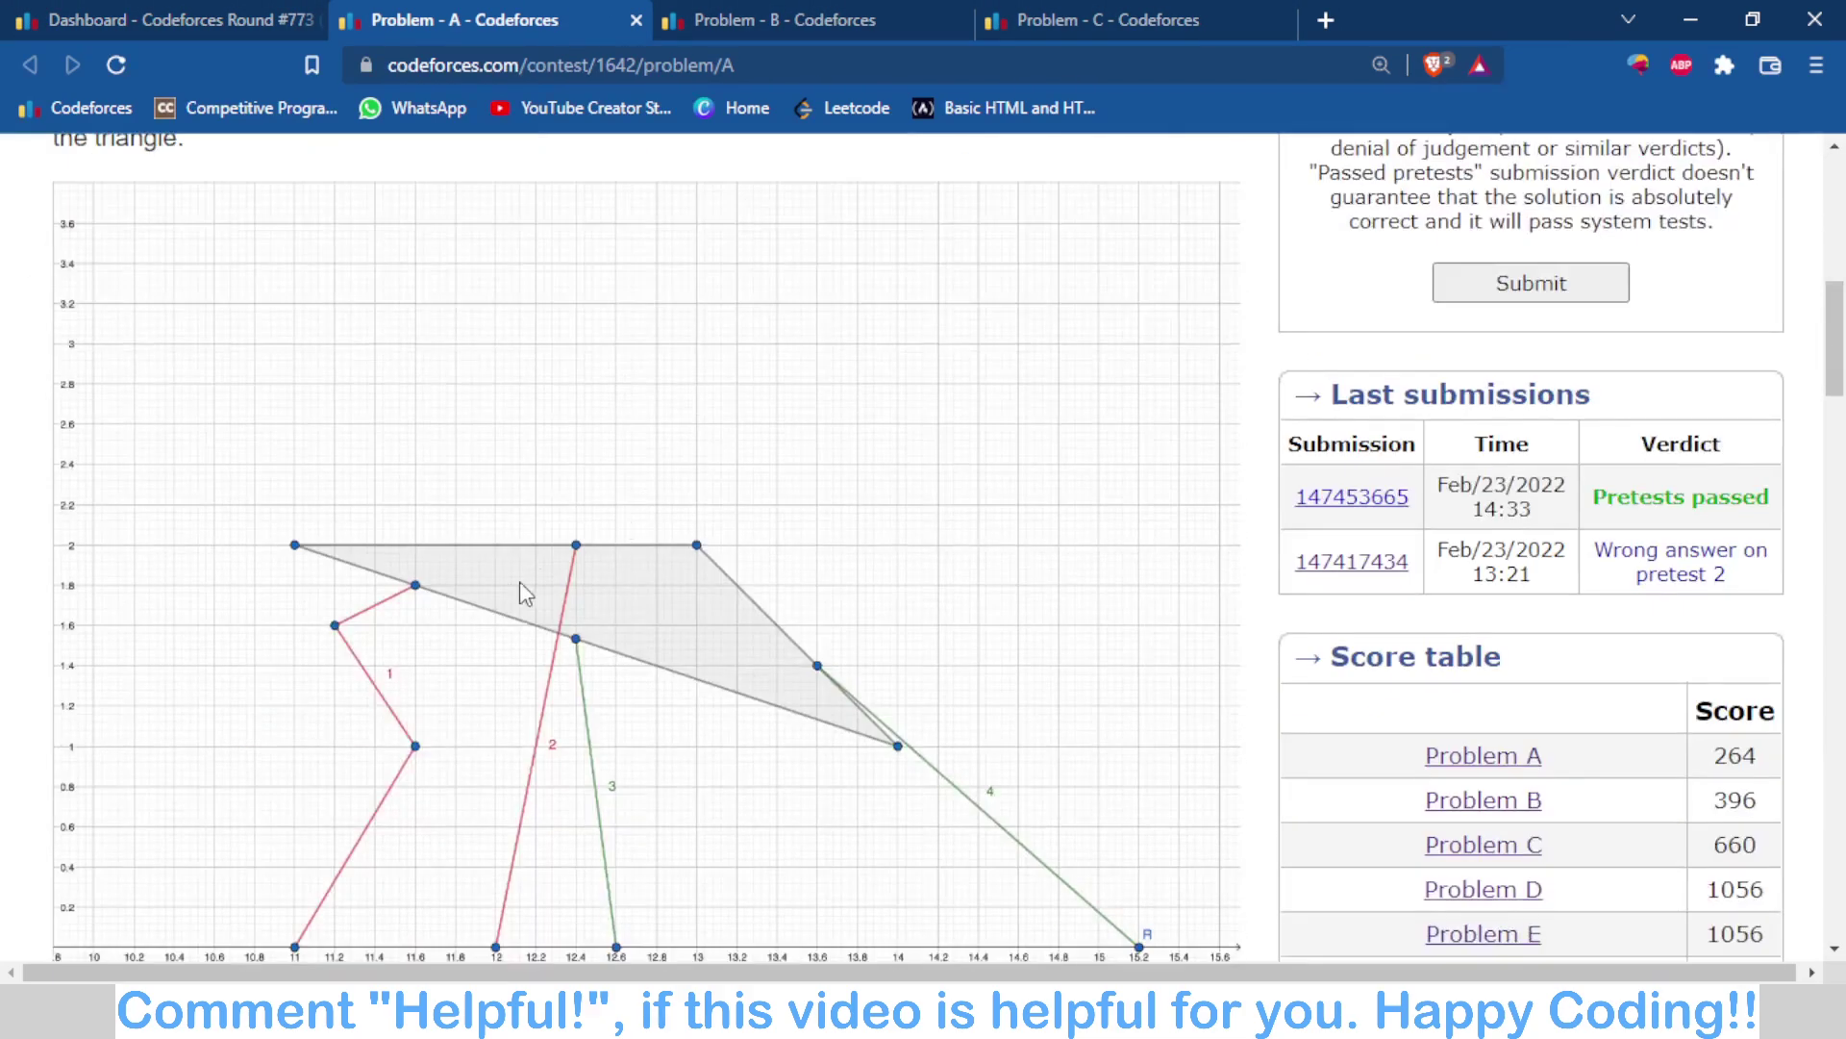
{"action": "scroll", "coordinate": [519, 580], "scroll_direction": "up", "scroll_amount": 5}
{"action": "left_click_drag", "start_coordinate": [50, 522], "coordinate": [169, 581]}
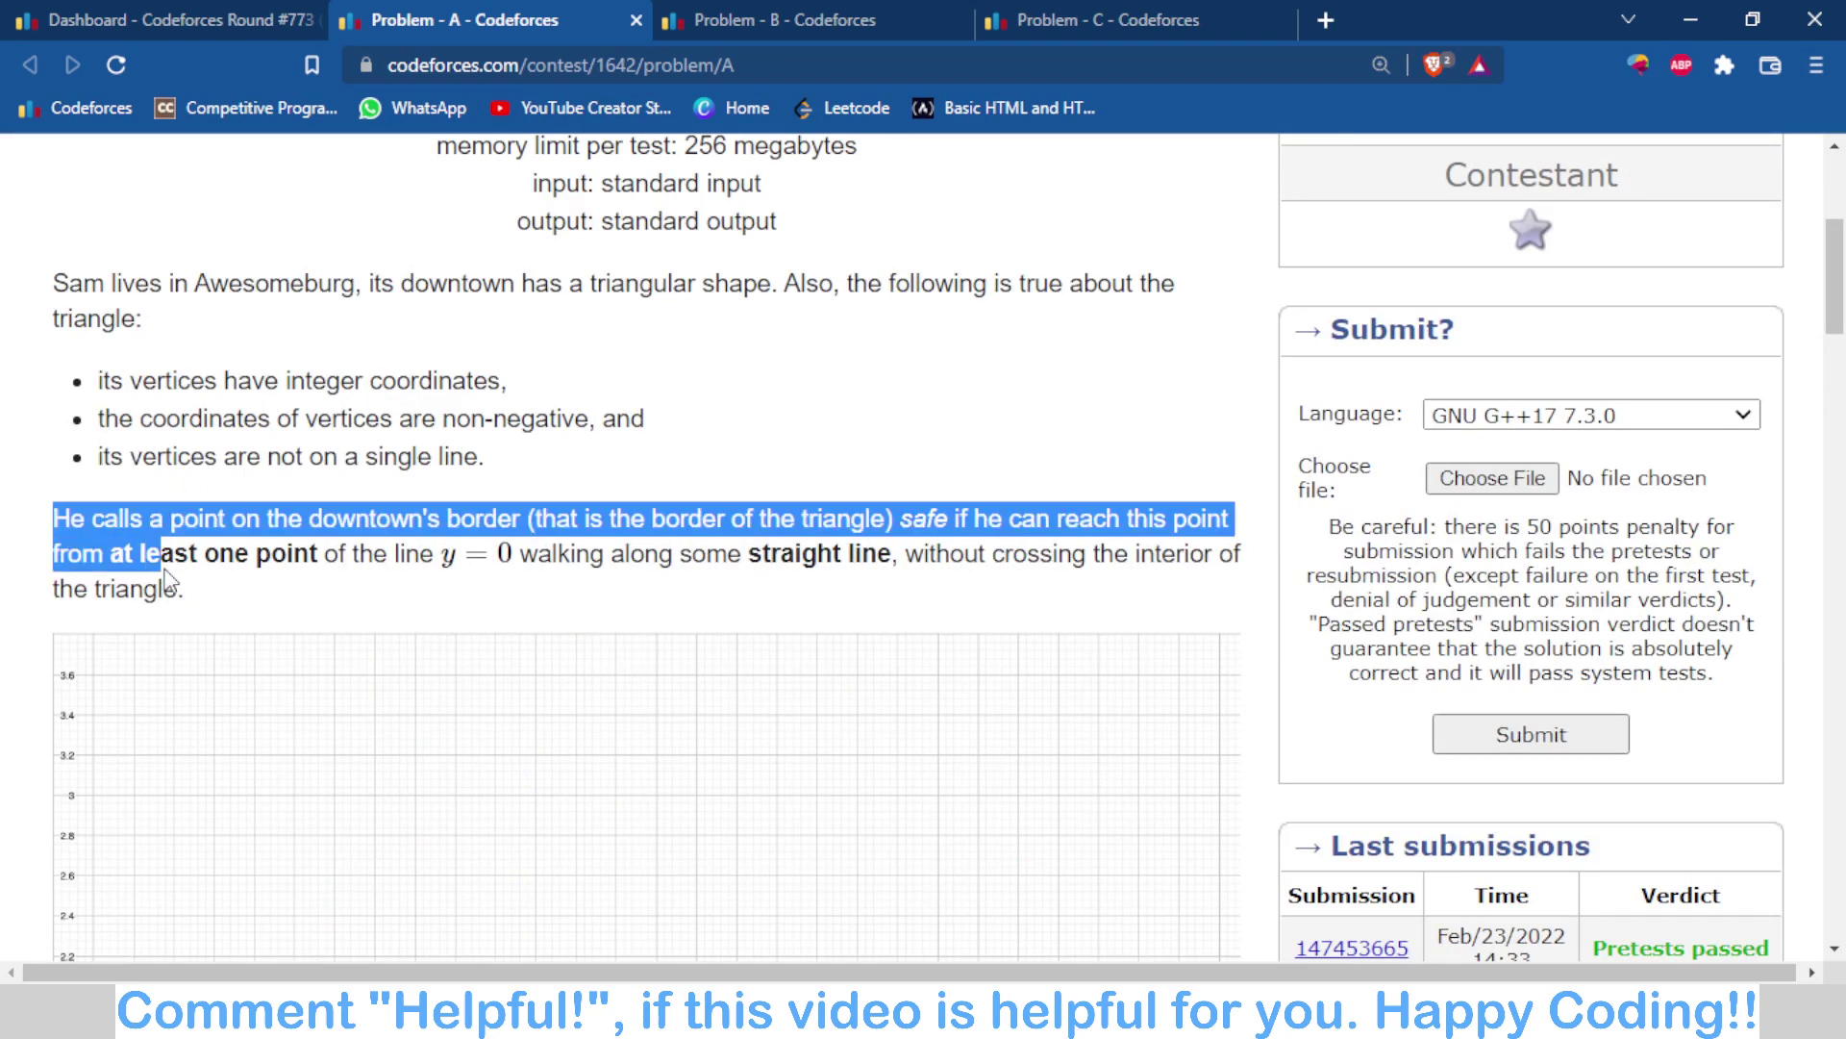
{"action": "left_click", "coordinate": [193, 604]}
Step: Scroll down the Problem A statement to the triangle diagram
{"action": "scroll", "coordinate": [865, 673], "scroll_direction": "down", "scroll_amount": 5}
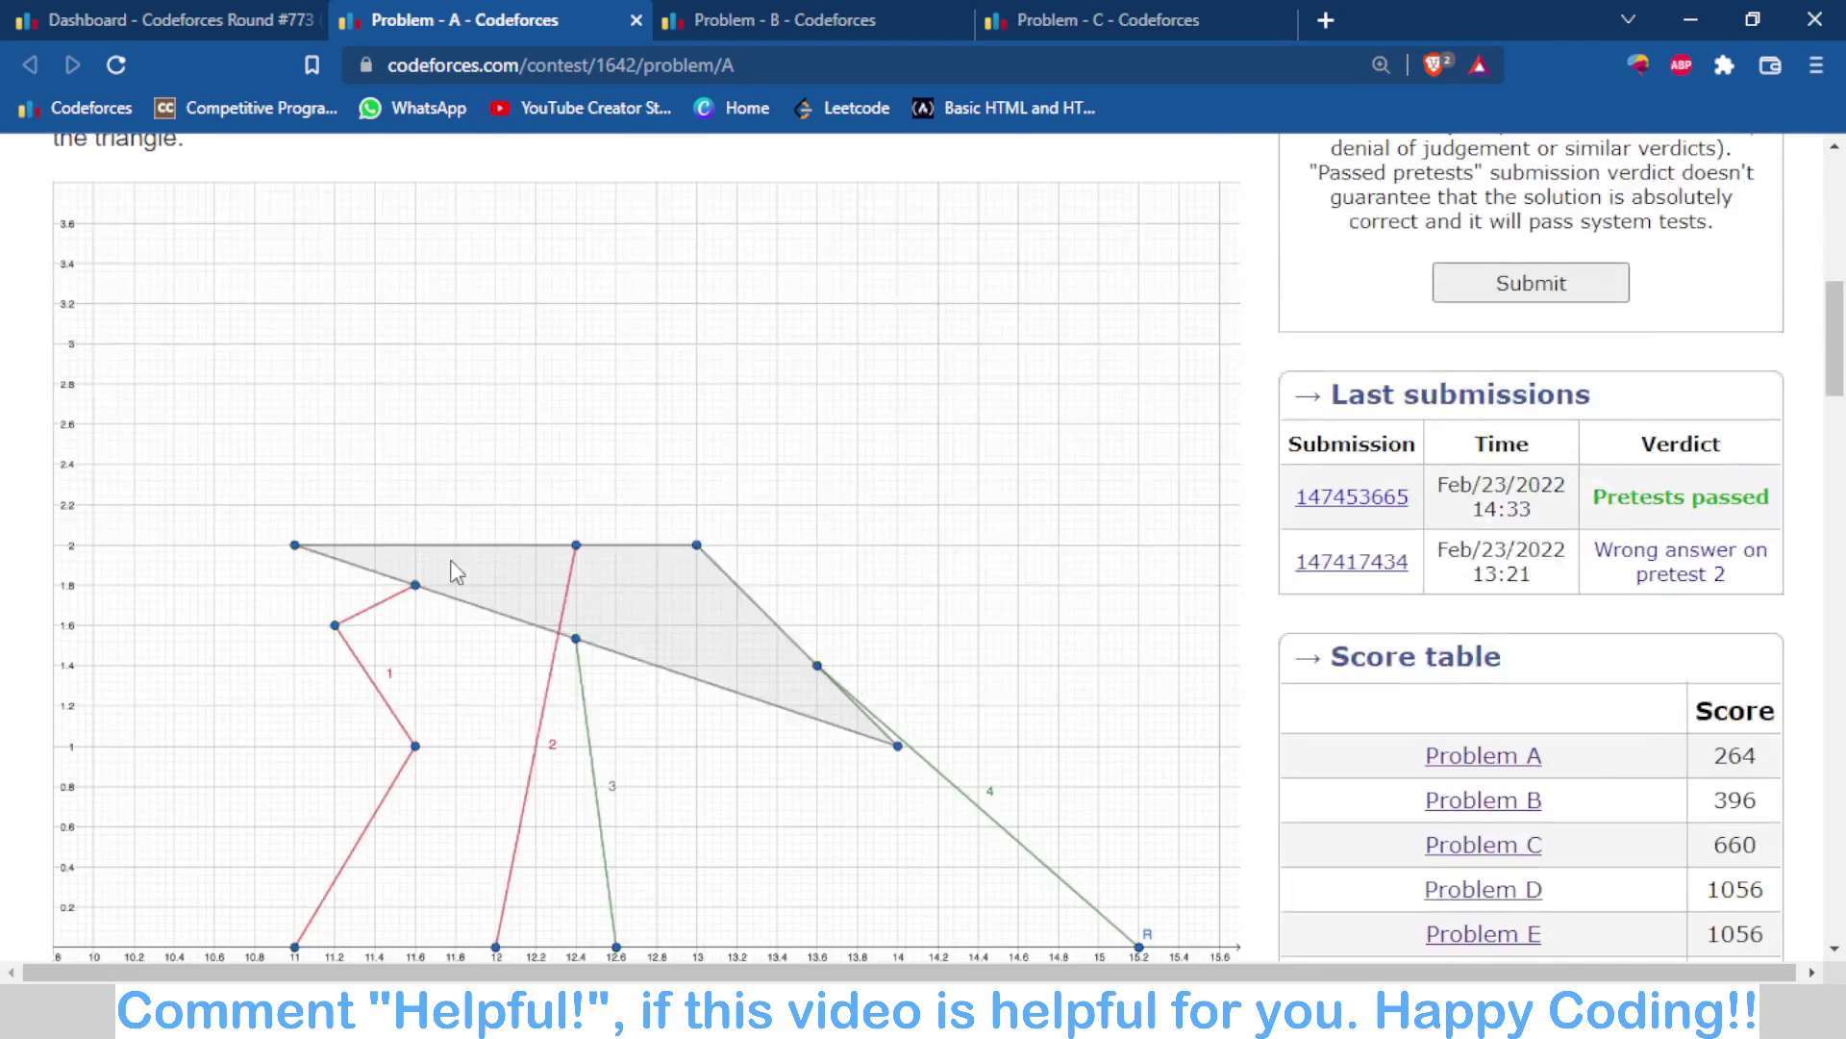
{"action": "scroll", "coordinate": [601, 474], "scroll_direction": "up", "scroll_amount": 5}
{"action": "scroll", "coordinate": [598, 473], "scroll_direction": "down", "scroll_amount": 5}
{"action": "scroll", "coordinate": [593, 602], "scroll_direction": "down", "scroll_amount": 15}
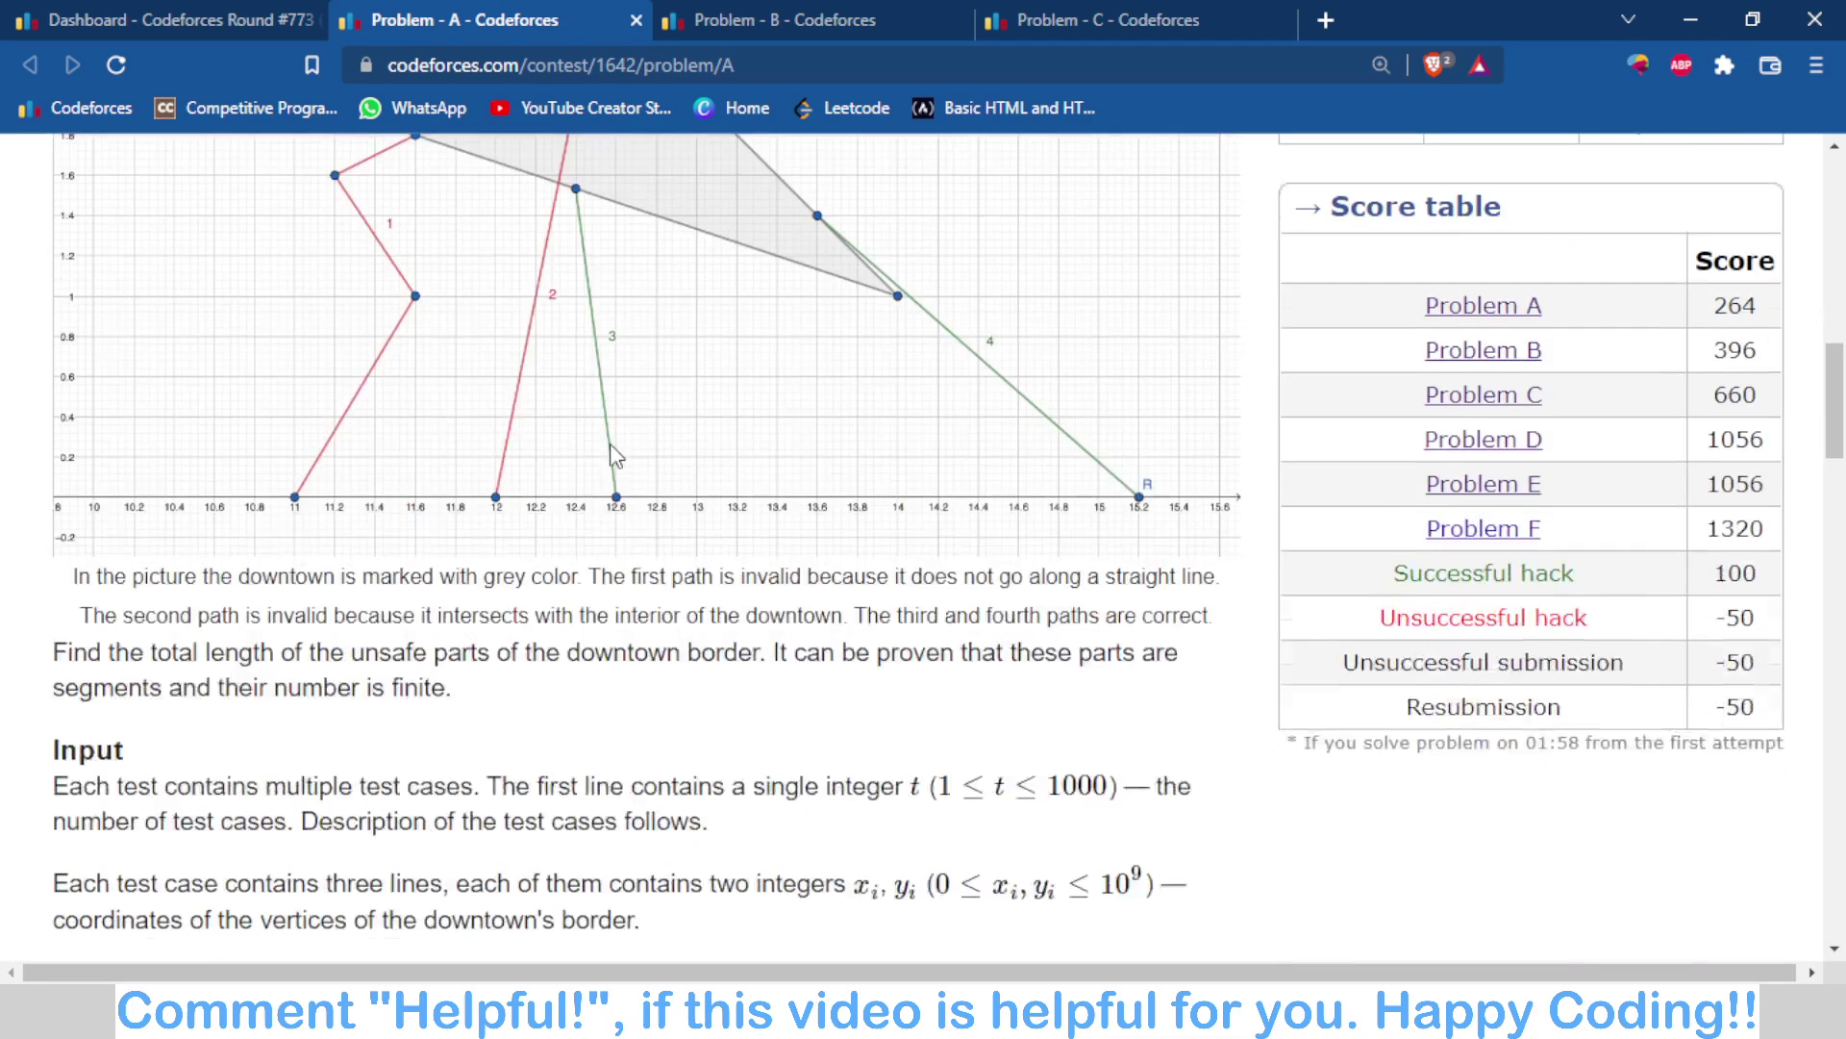
{"action": "scroll", "coordinate": [608, 454], "scroll_direction": "up", "scroll_amount": 15}
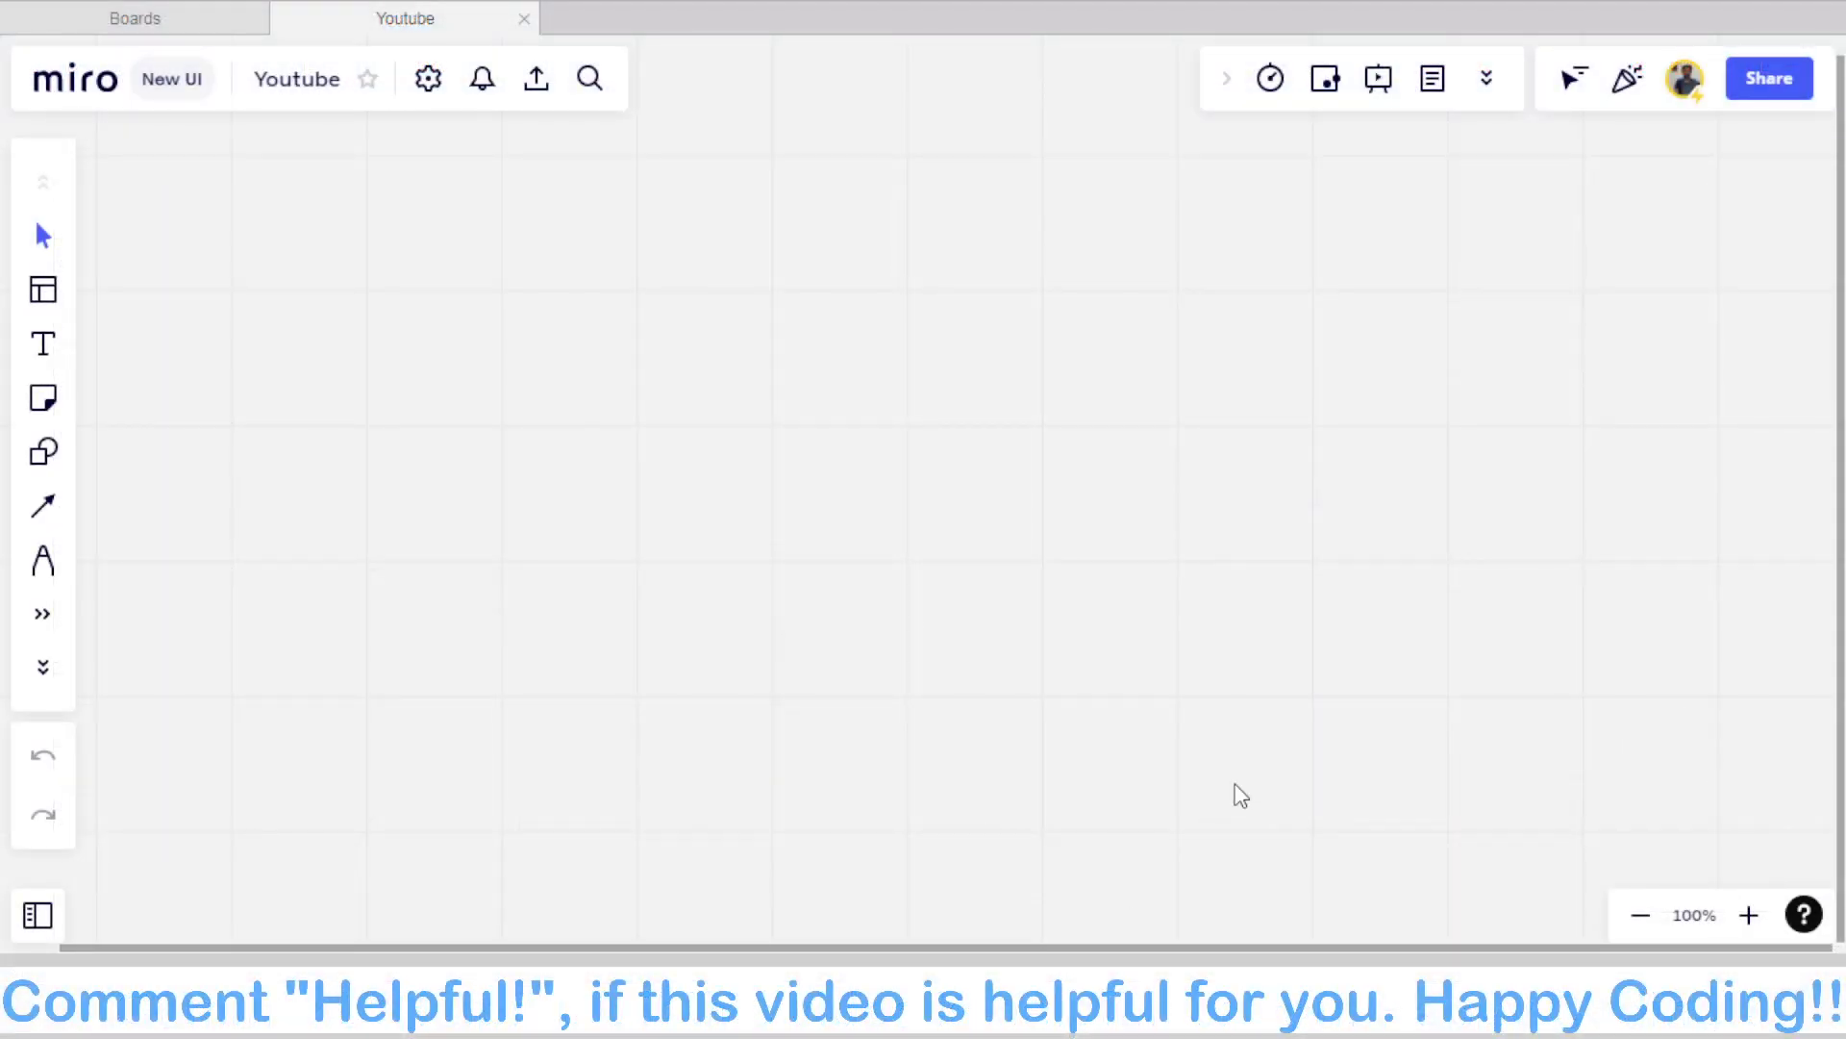
Step: Draw red vertical and horizontal axes with the Pen, undoing a stray first stroke
{"action": "key", "text": "p"}
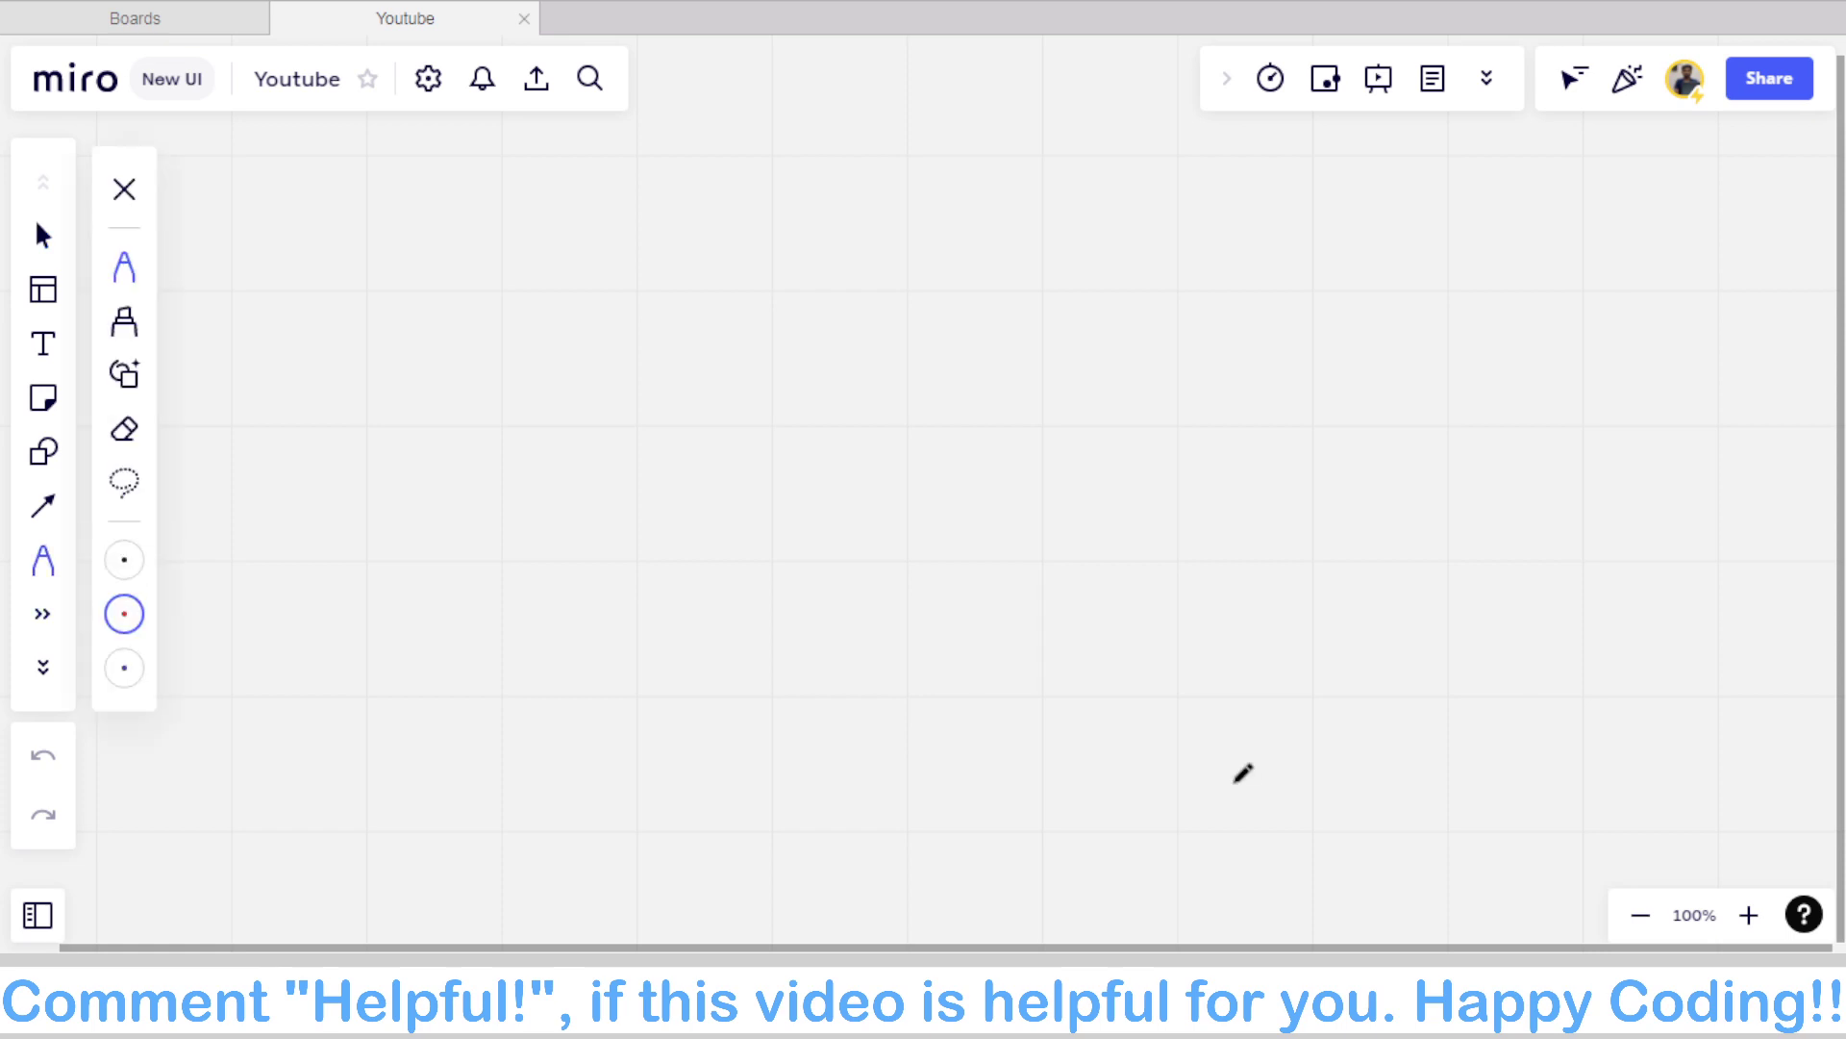
{"action": "left_click_drag", "start_coordinate": [543, 173], "coordinate": [691, 794]}
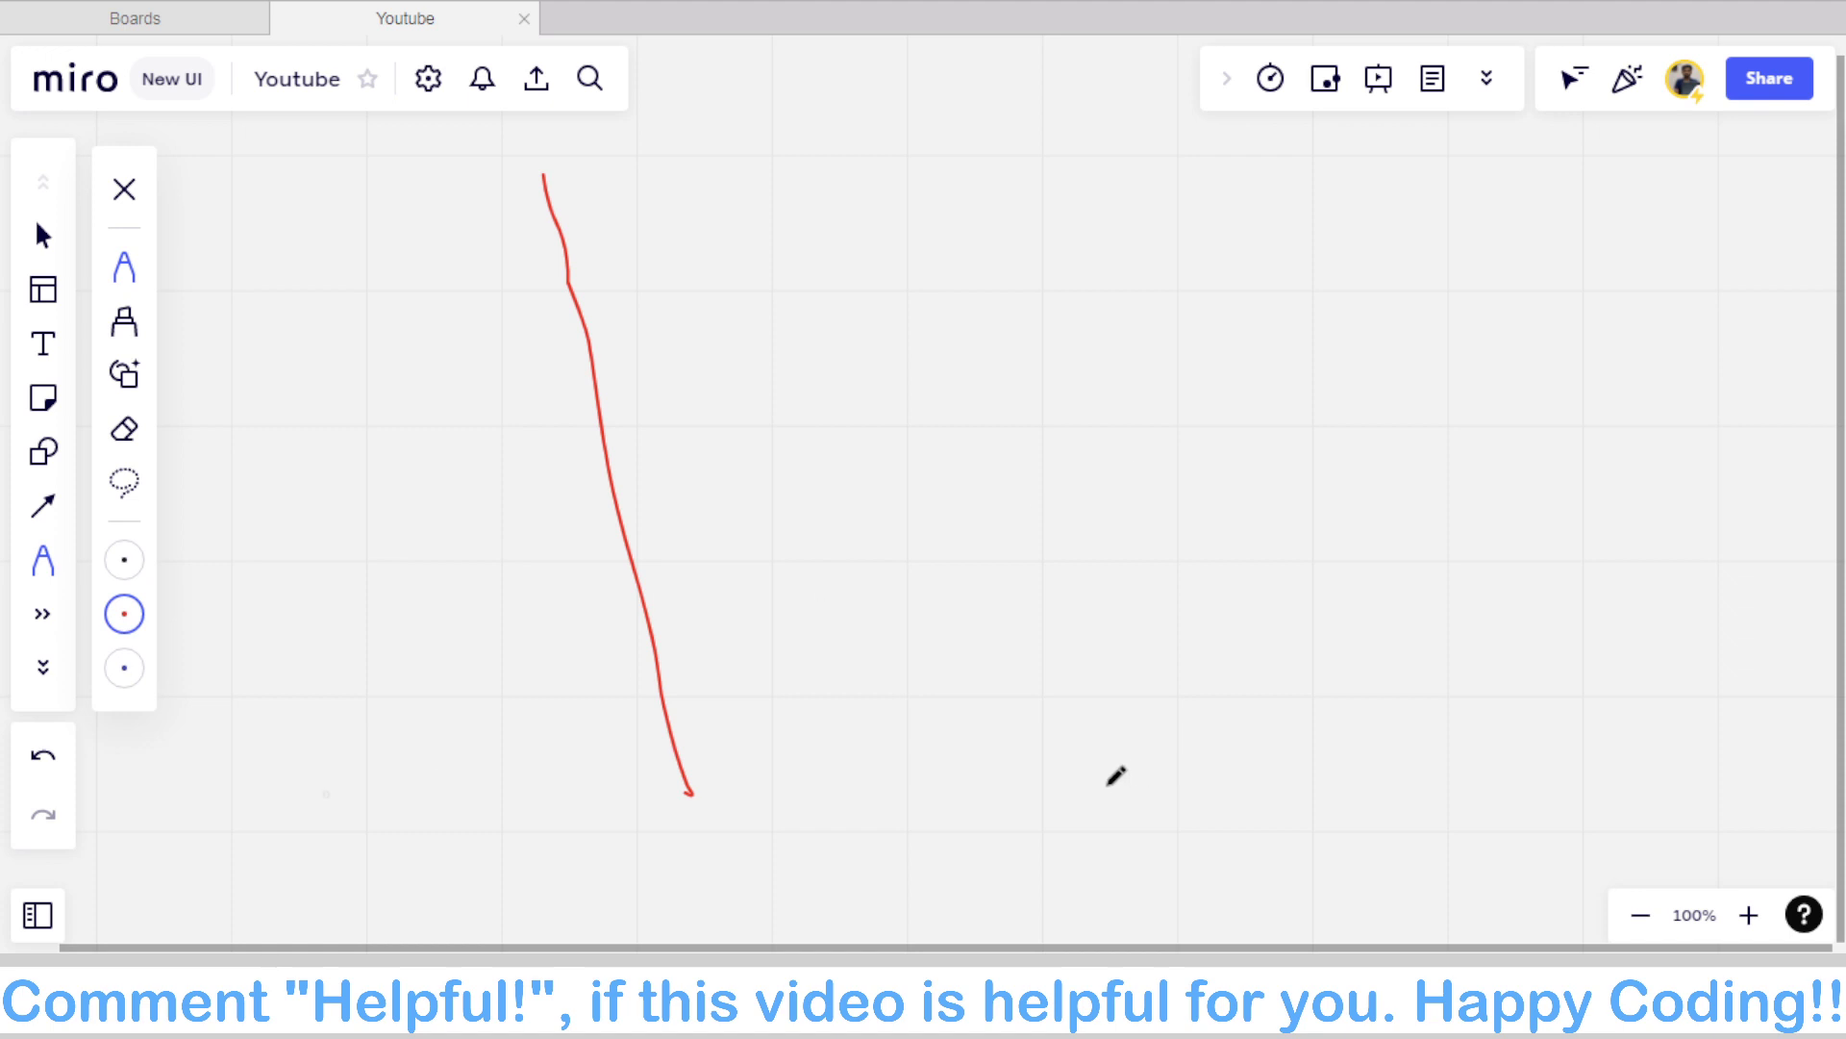
{"action": "key", "text": "ctrl+z"}
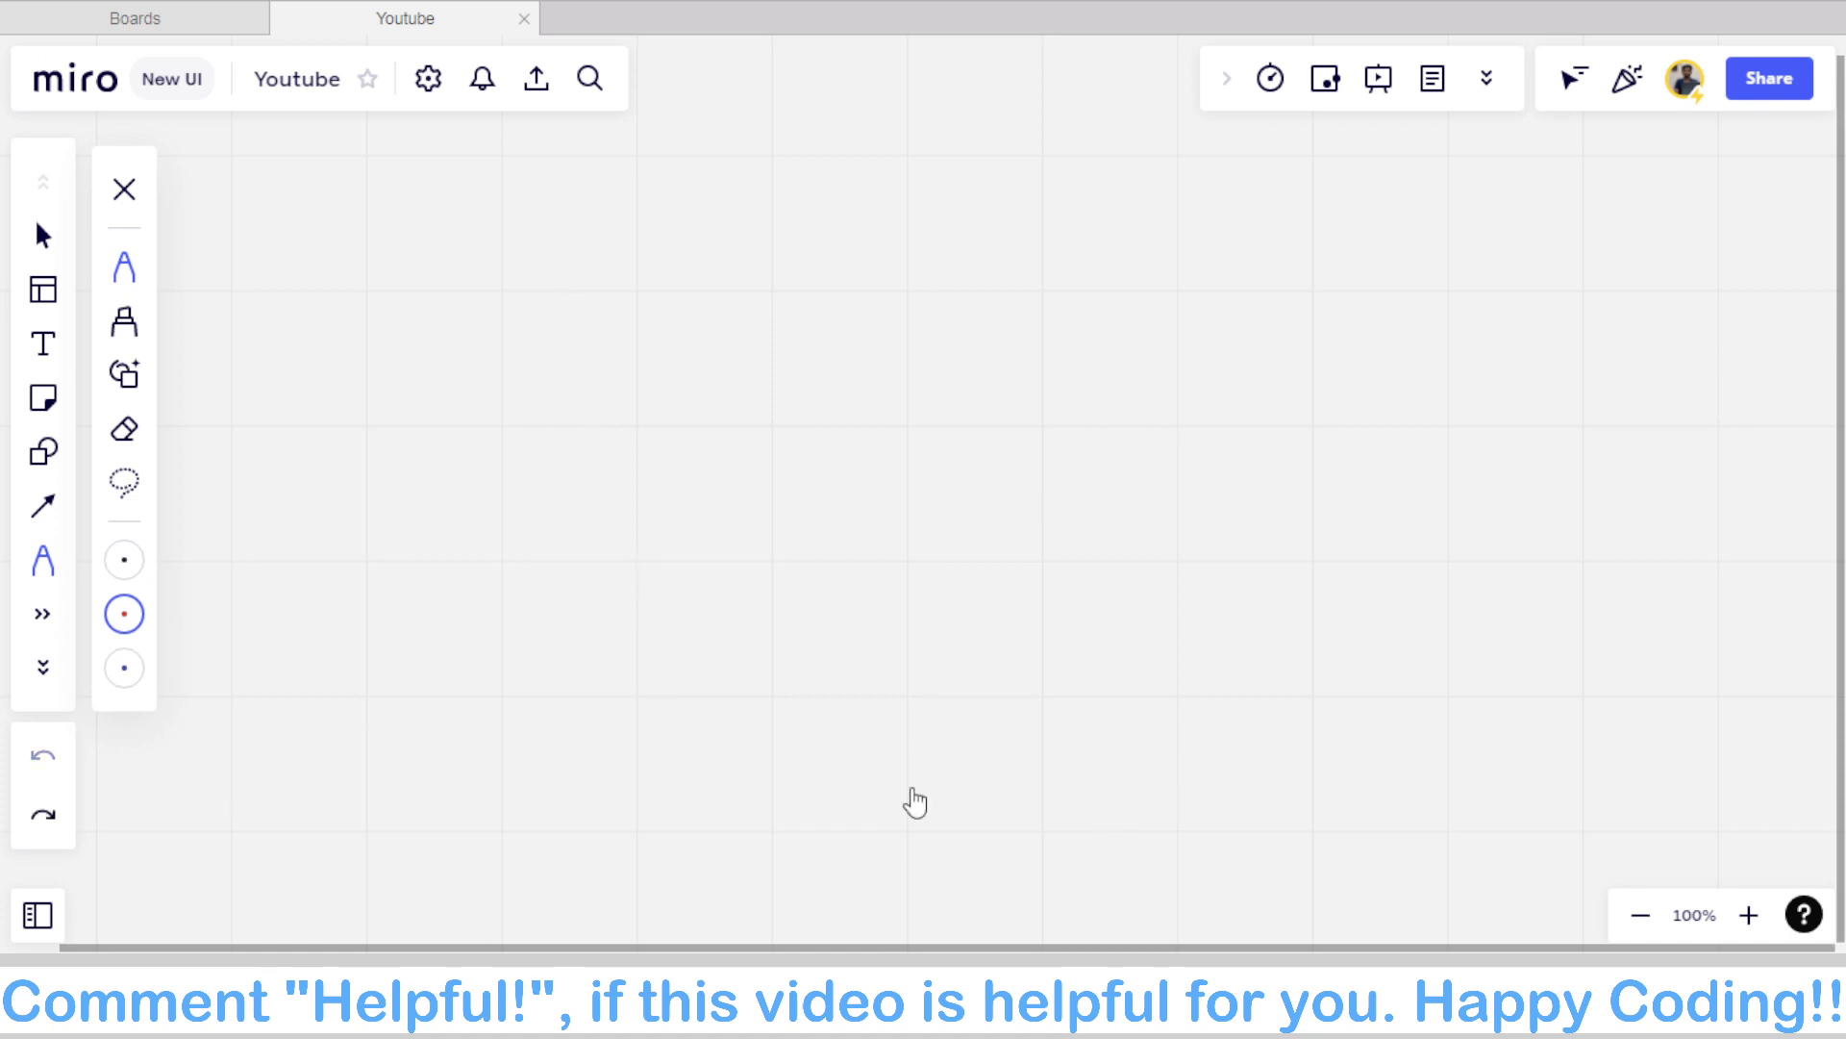
{"action": "left_click_drag", "start_coordinate": [505, 194], "coordinate": [519, 921]}
{"action": "mouse_move", "coordinate": [437, 836]}
{"action": "left_mouse_down"}
{"action": "mouse_move", "coordinate": [1081, 796]}
{"action": "mouse_move", "coordinate": [1543, 820]}
{"action": "left_mouse_up"}
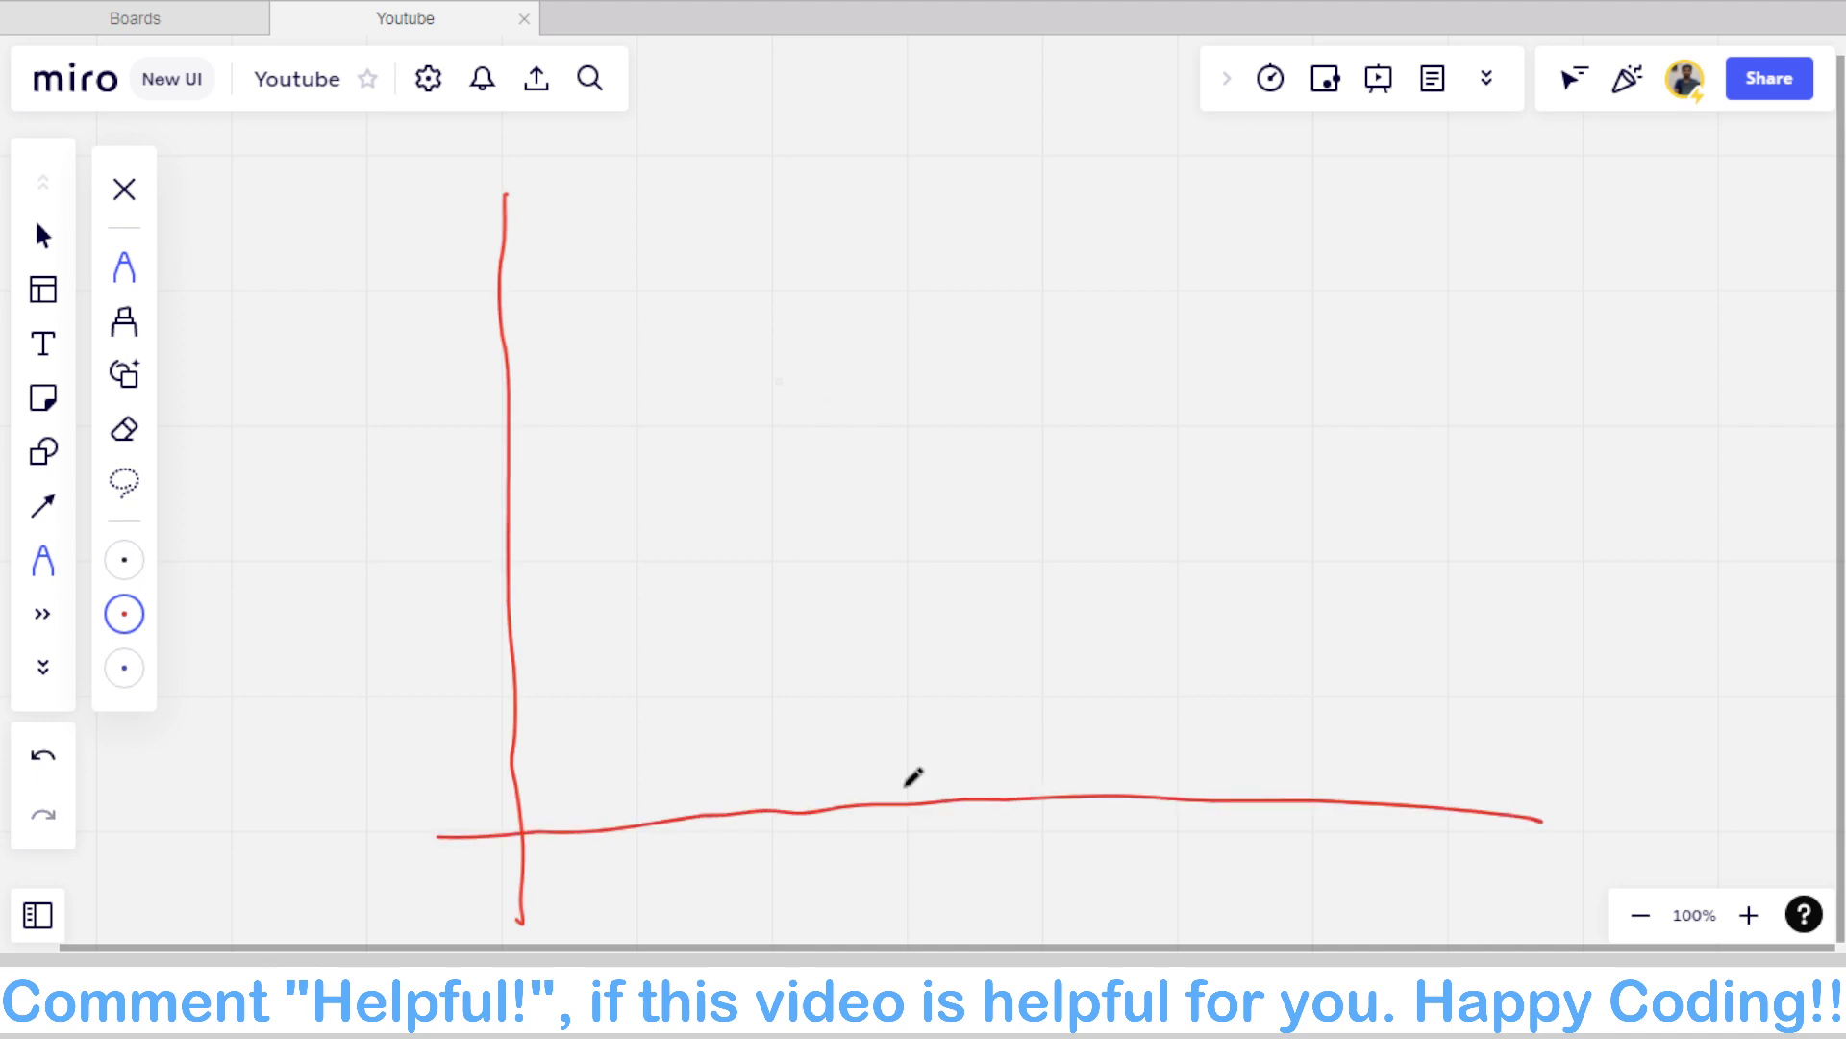
Step: Sketch a red triangle with lines down to the axis, then trace its top edge in blue
{"action": "mouse_move", "coordinate": [727, 396]}
{"action": "left_mouse_down"}
{"action": "mouse_move", "coordinate": [1196, 362]}
{"action": "mouse_move", "coordinate": [988, 662]}
{"action": "left_mouse_up"}
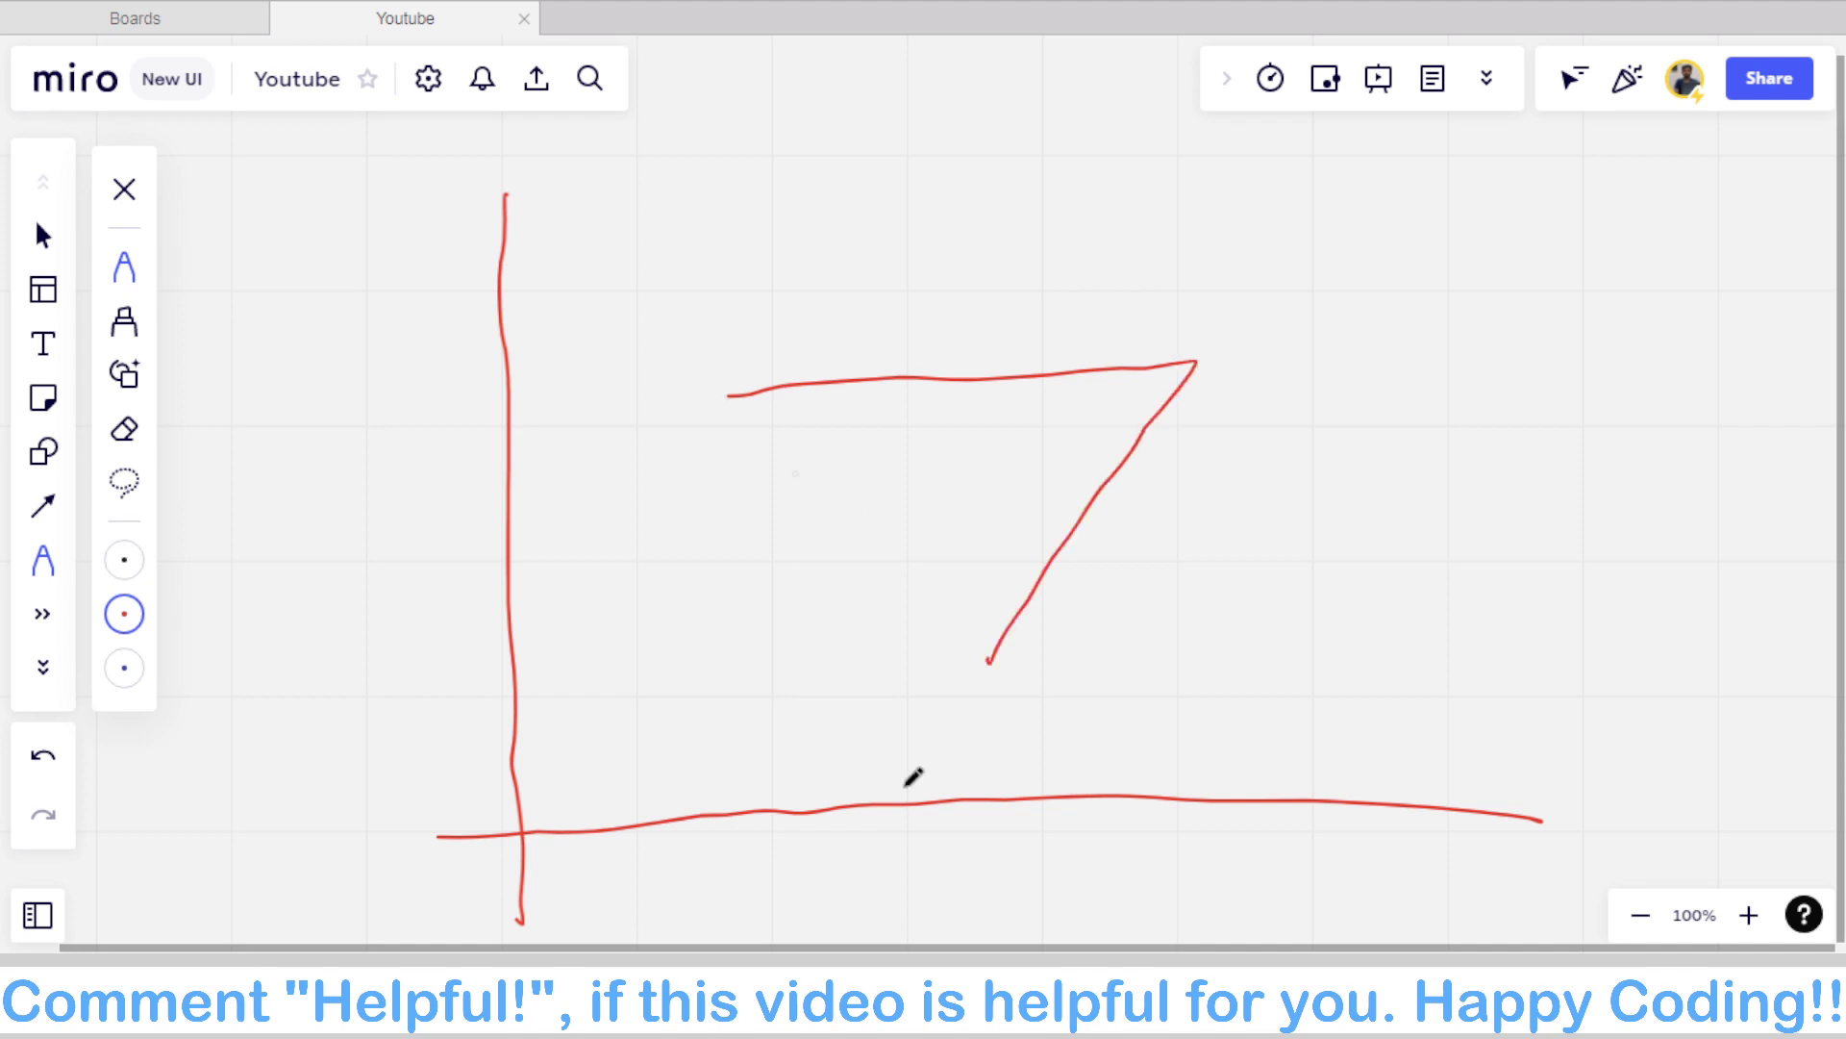
{"action": "mouse_move", "coordinate": [727, 395]}
{"action": "left_mouse_down"}
{"action": "mouse_move", "coordinate": [932, 573]}
{"action": "mouse_move", "coordinate": [1008, 668]}
{"action": "left_mouse_up"}
{"action": "left_click_drag", "start_coordinate": [748, 416], "coordinate": [483, 872]}
{"action": "left_click_drag", "start_coordinate": [834, 467], "coordinate": [703, 866]}
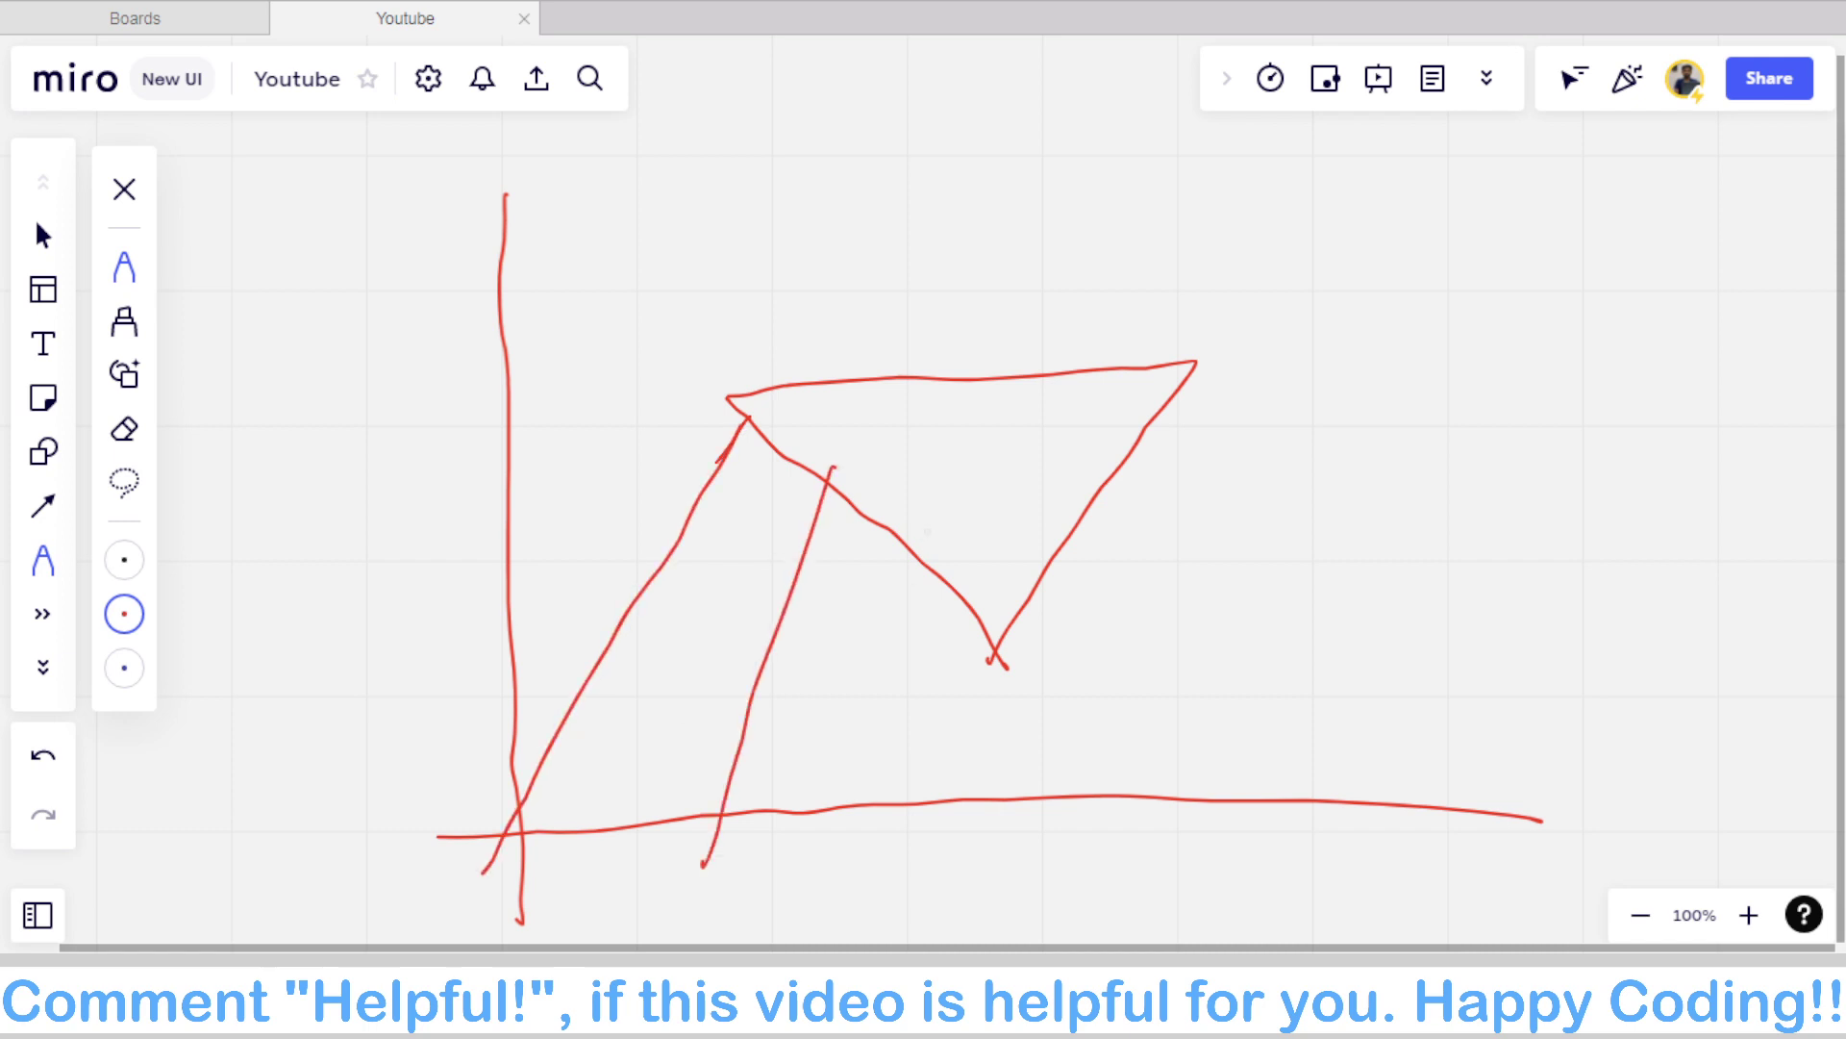
{"action": "left_click_drag", "start_coordinate": [926, 527], "coordinate": [851, 829]}
{"action": "left_click_drag", "start_coordinate": [1045, 548], "coordinate": [1193, 755]}
{"action": "left_click_drag", "start_coordinate": [1108, 476], "coordinate": [1277, 691]}
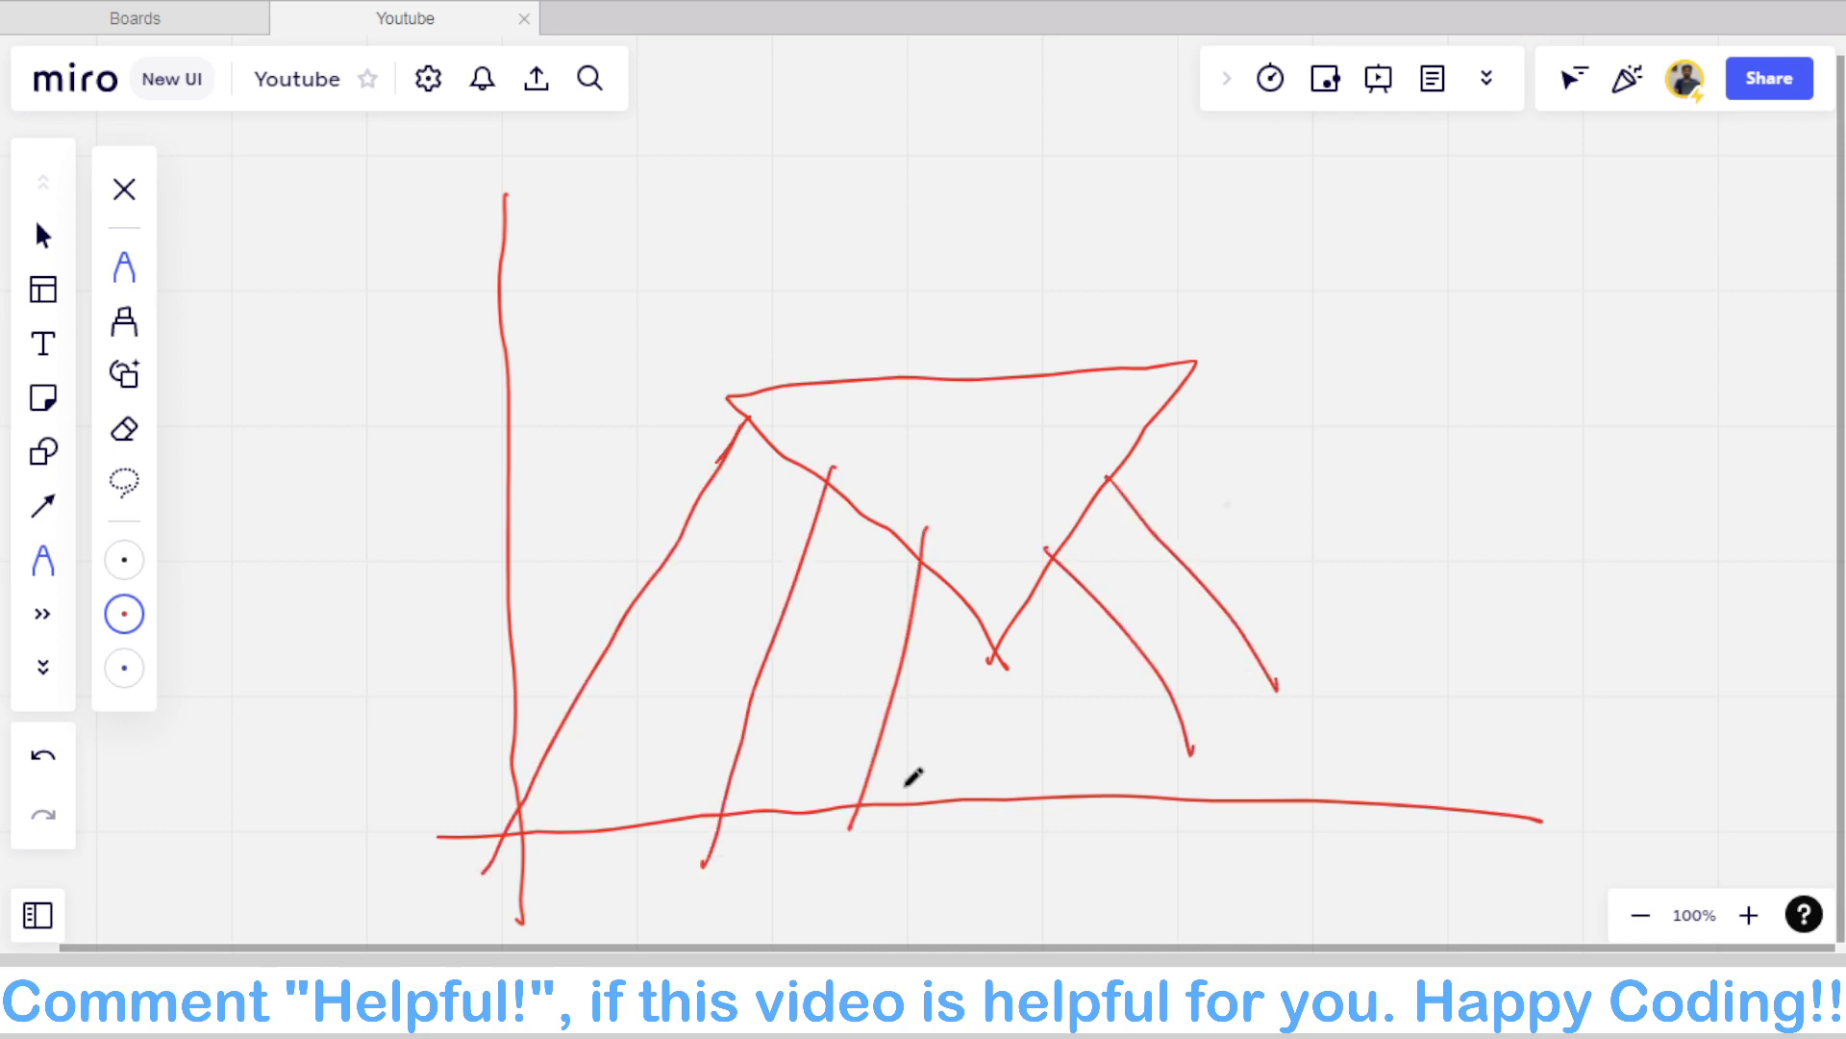
{"action": "left_click_drag", "start_coordinate": [1167, 429], "coordinate": [1358, 639]}
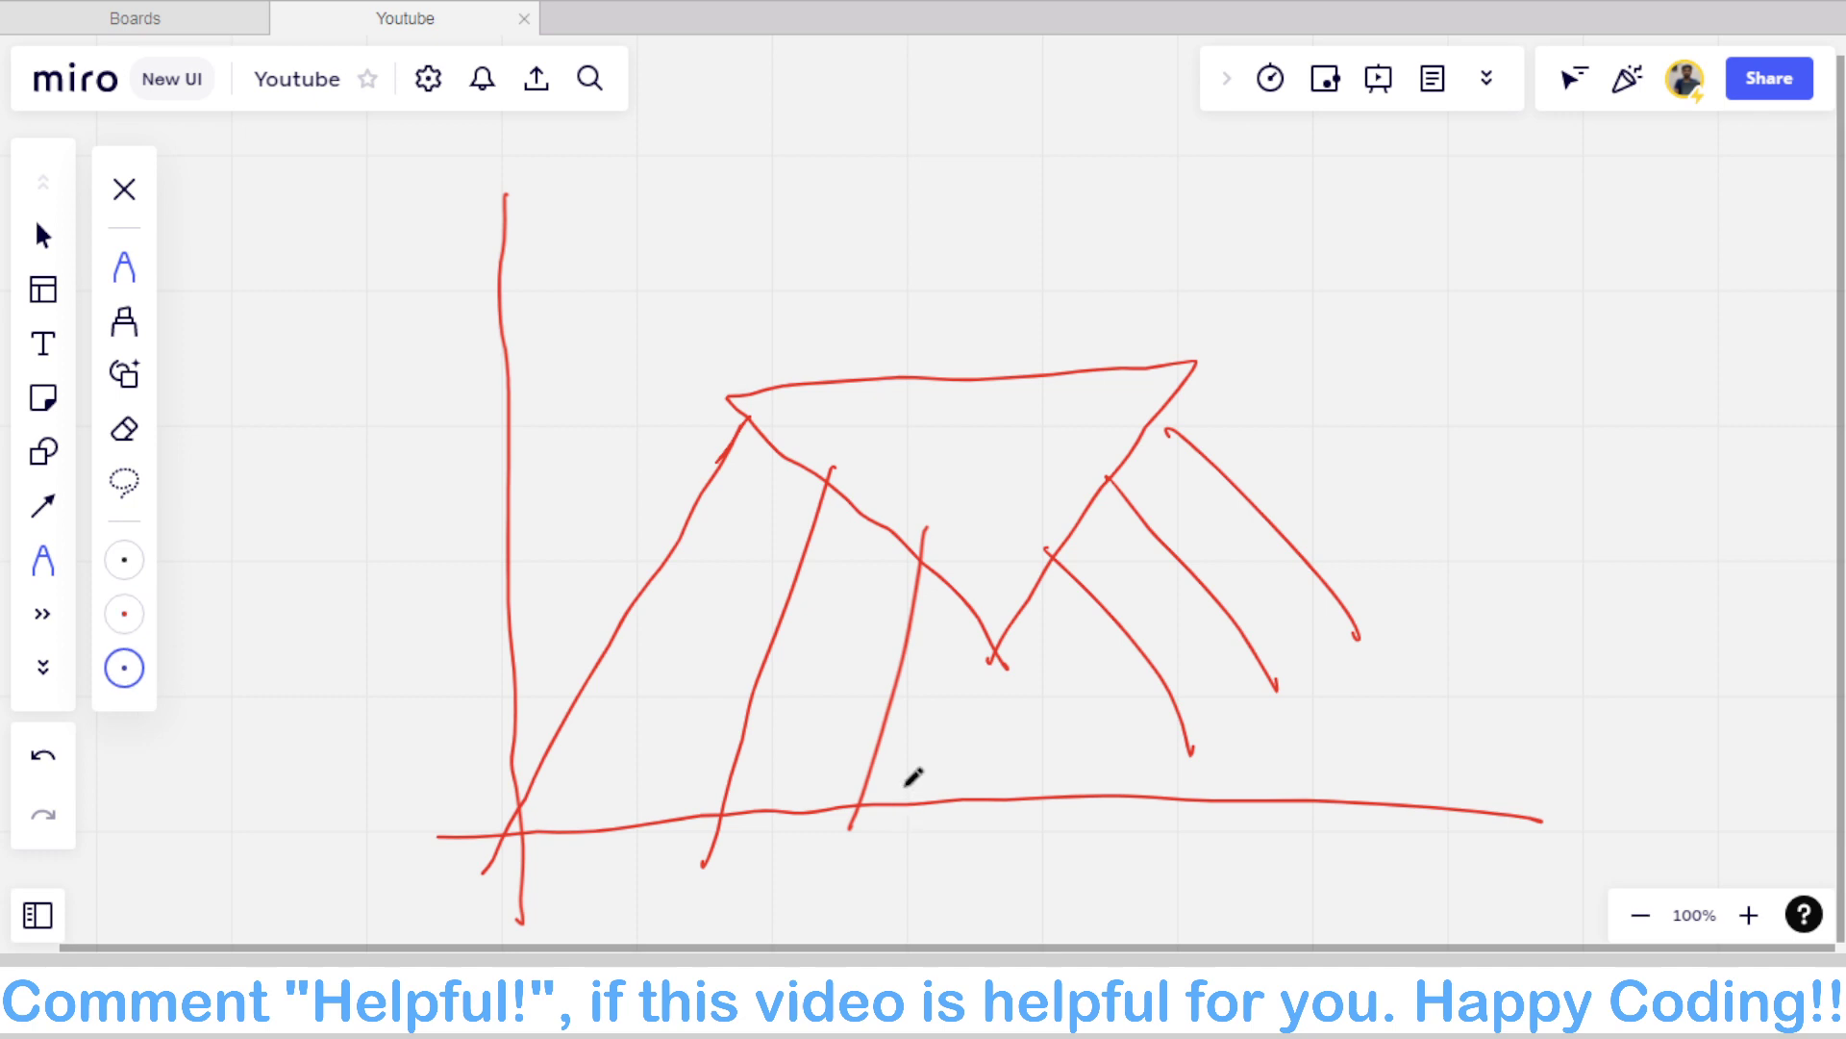
{"action": "mouse_move", "coordinate": [726, 396]}
{"action": "left_mouse_down"}
{"action": "mouse_move", "coordinate": [1202, 363]}
{"action": "mouse_move", "coordinate": [813, 390]}
{"action": "mouse_move", "coordinate": [760, 356]}
{"action": "mouse_move", "coordinate": [644, 404]}
{"action": "mouse_move", "coordinate": [661, 825]}
{"action": "left_mouse_up"}
Step: Add blue arcs from the triangle's corners to the axis and an upward arrow above the top edge
{"action": "mouse_move", "coordinate": [1142, 377]}
{"action": "left_mouse_down"}
{"action": "mouse_move", "coordinate": [1353, 364]}
{"action": "mouse_move", "coordinate": [1279, 808]}
{"action": "left_mouse_up"}
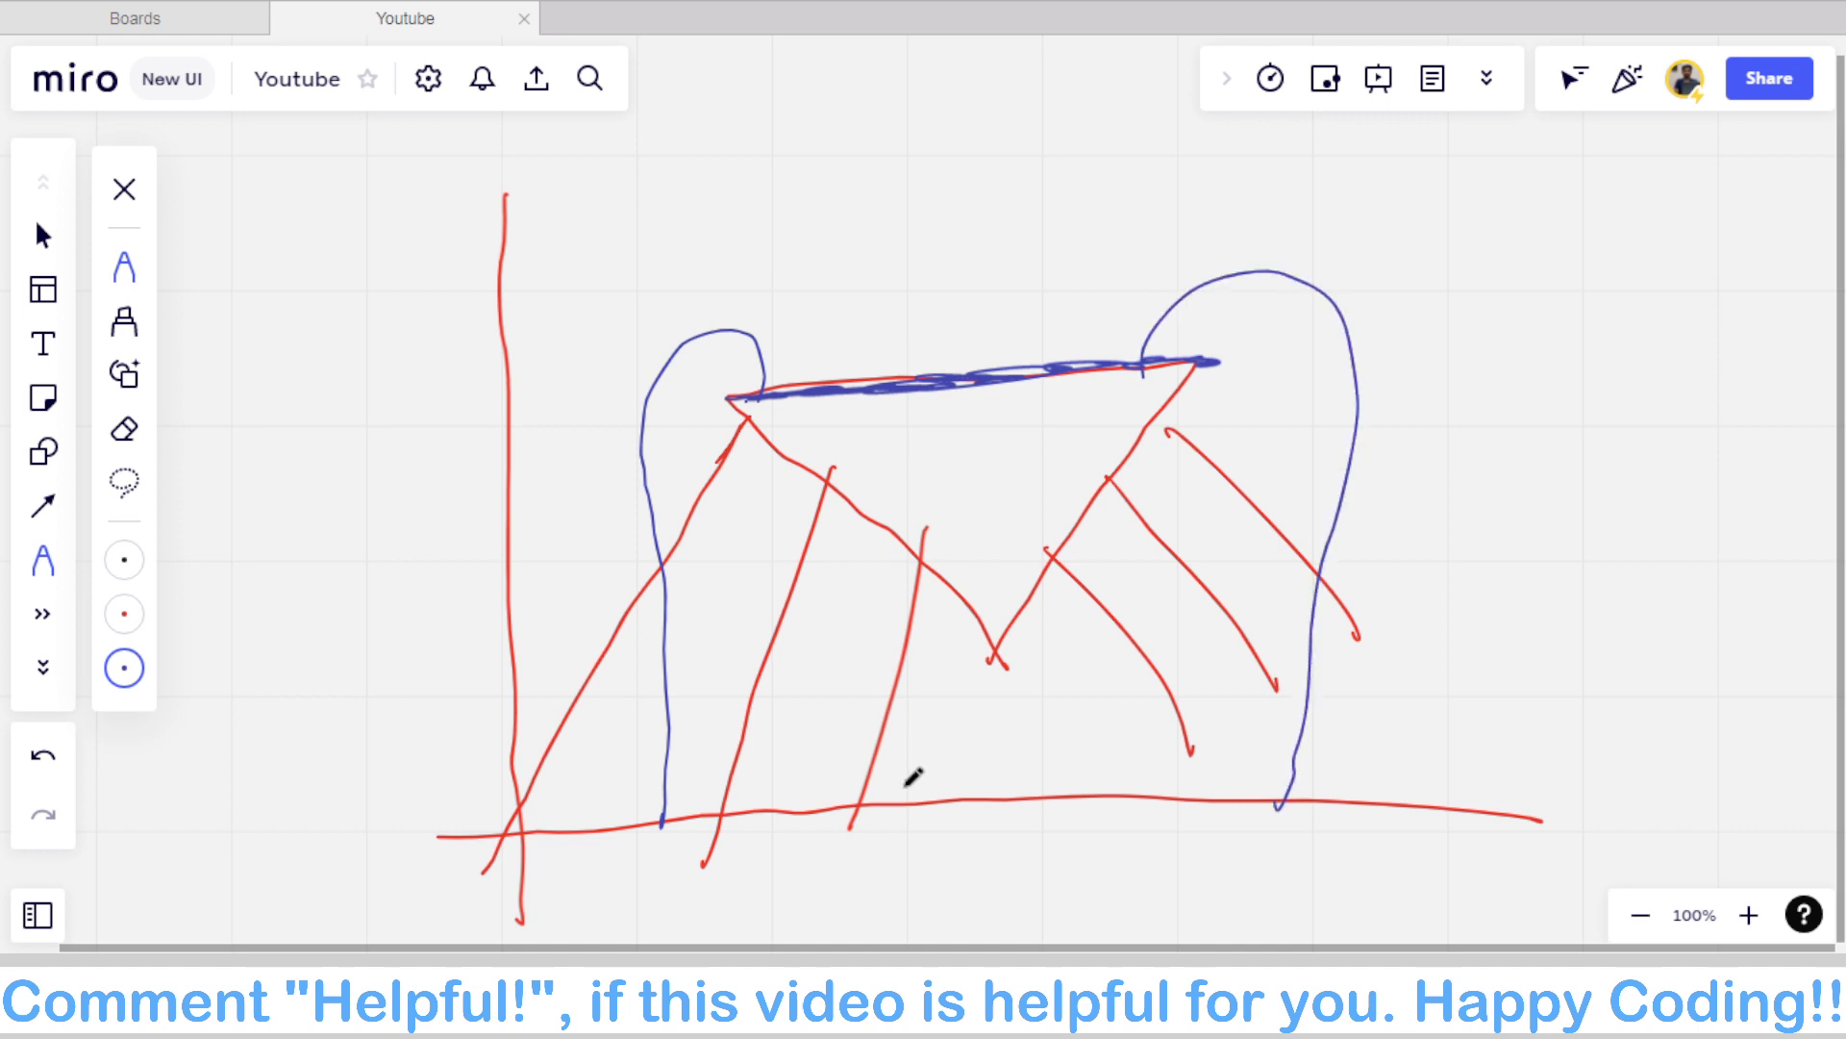
{"action": "mouse_move", "coordinate": [1092, 358]}
{"action": "left_mouse_down"}
{"action": "mouse_move", "coordinate": [1227, 616]}
{"action": "mouse_move", "coordinate": [1302, 829]}
{"action": "left_mouse_up"}
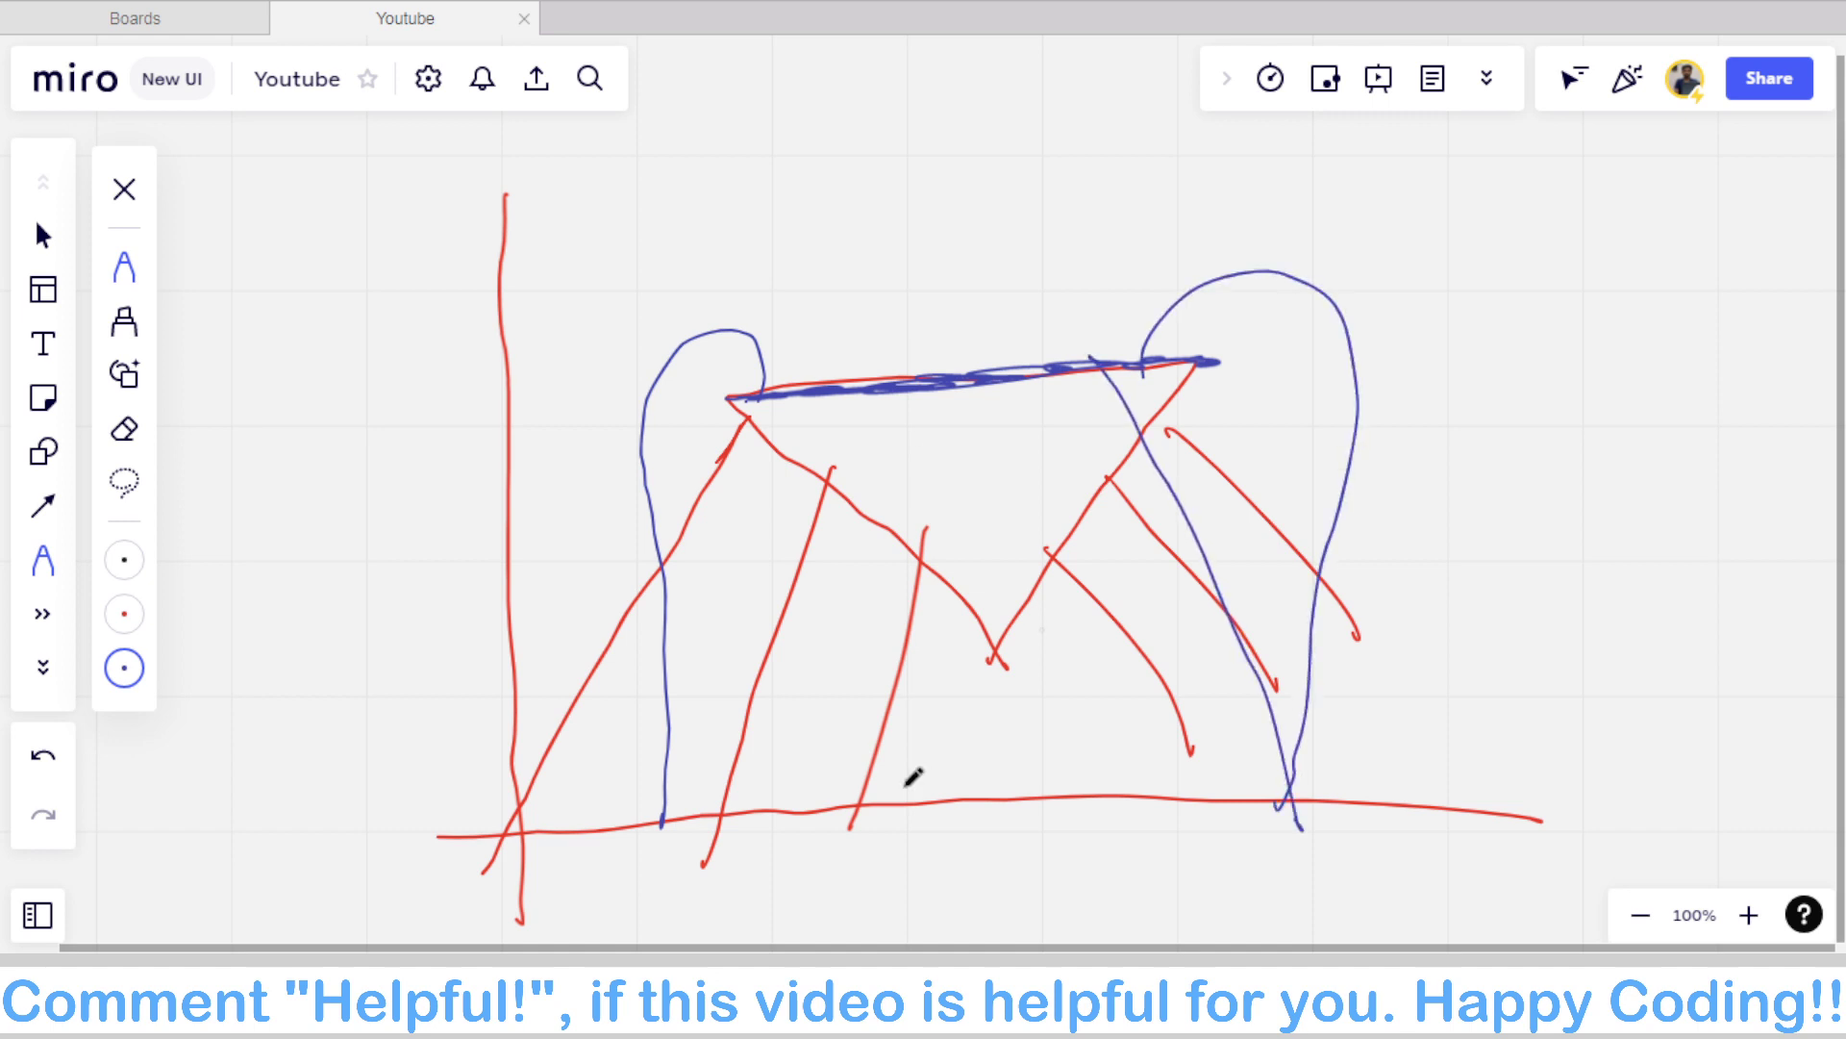
{"action": "mouse_move", "coordinate": [747, 404]}
{"action": "left_mouse_down"}
{"action": "mouse_move", "coordinate": [1208, 363]}
{"action": "mouse_move", "coordinate": [719, 397]}
{"action": "left_mouse_up"}
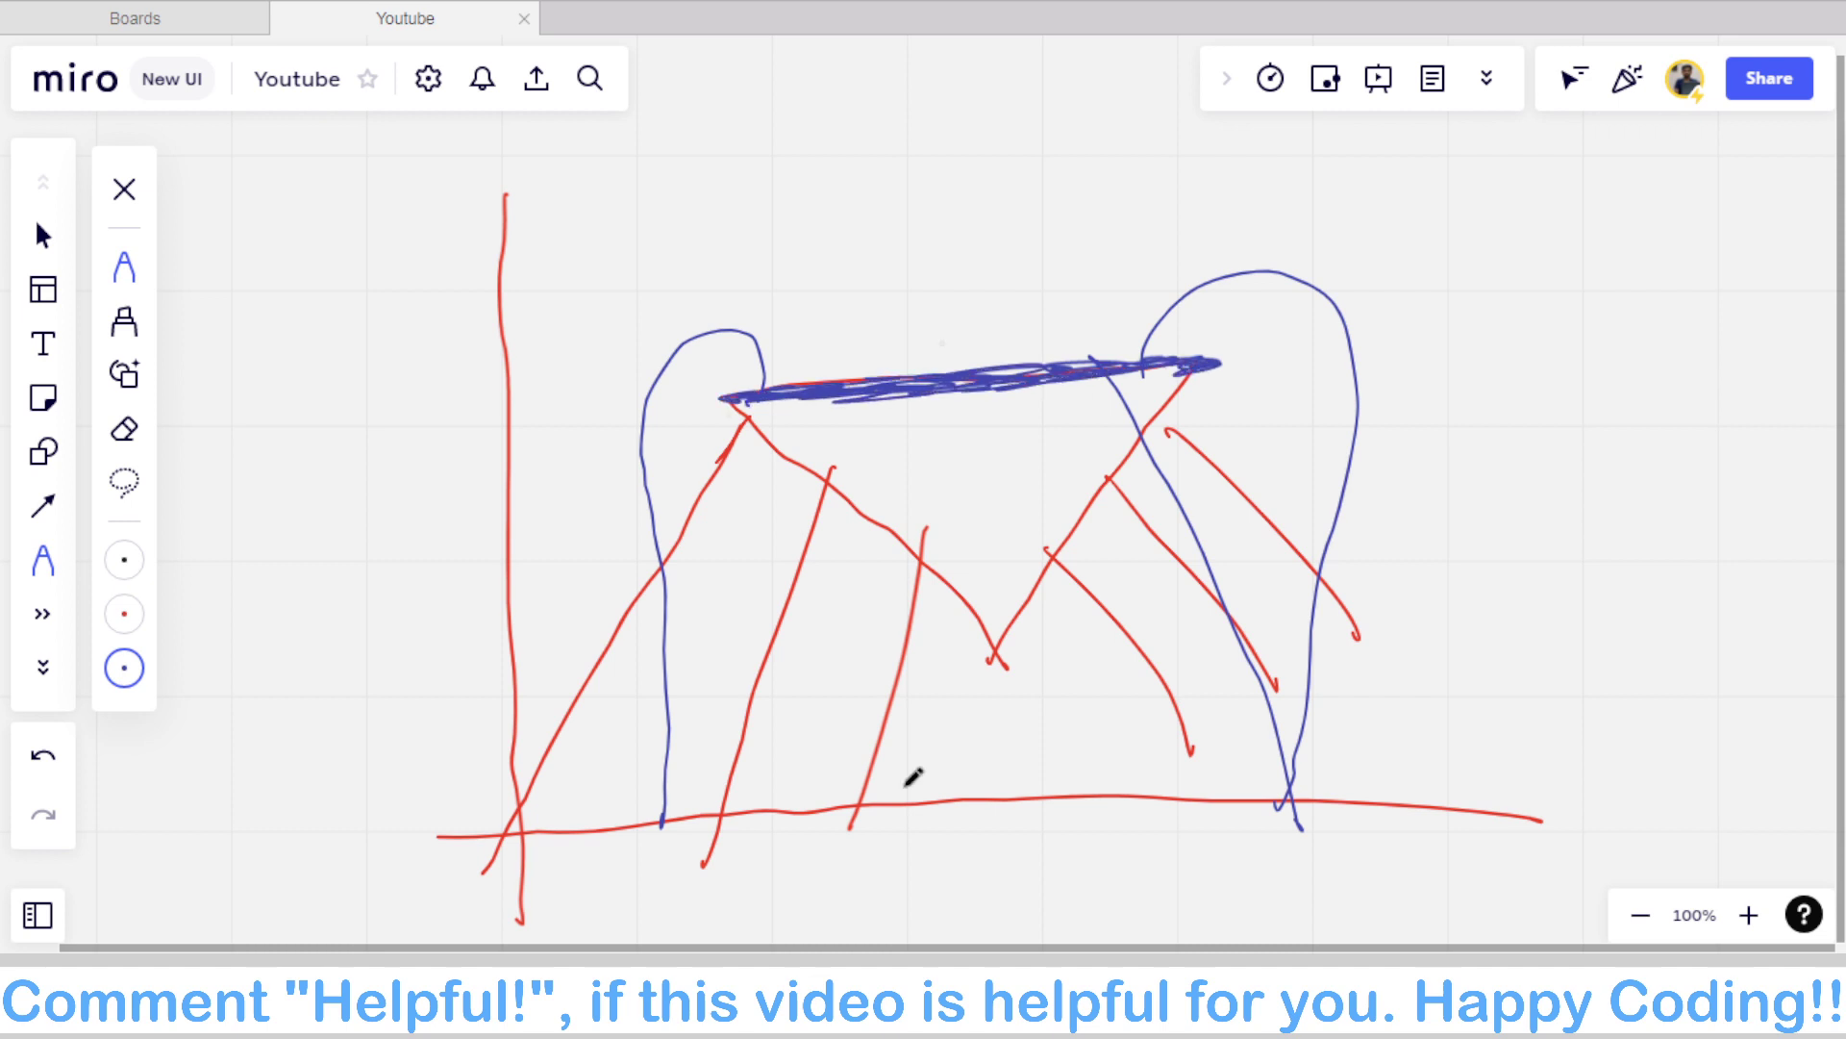
{"action": "mouse_move", "coordinate": [941, 366]}
{"action": "left_mouse_down"}
{"action": "mouse_move", "coordinate": [976, 280]}
{"action": "mouse_move", "coordinate": [983, 313]}
{"action": "left_mouse_up"}
Step: Draw a small dotted triangle above the arrow with a handwritten, underlined note beside it
{"action": "mouse_move", "coordinate": [796, 144]}
{"action": "left_mouse_down"}
{"action": "mouse_move", "coordinate": [937, 139]}
{"action": "mouse_move", "coordinate": [798, 147]}
{"action": "mouse_move", "coordinate": [1002, 199]}
{"action": "left_mouse_up"}
{"action": "left_click", "coordinate": [848, 195]}
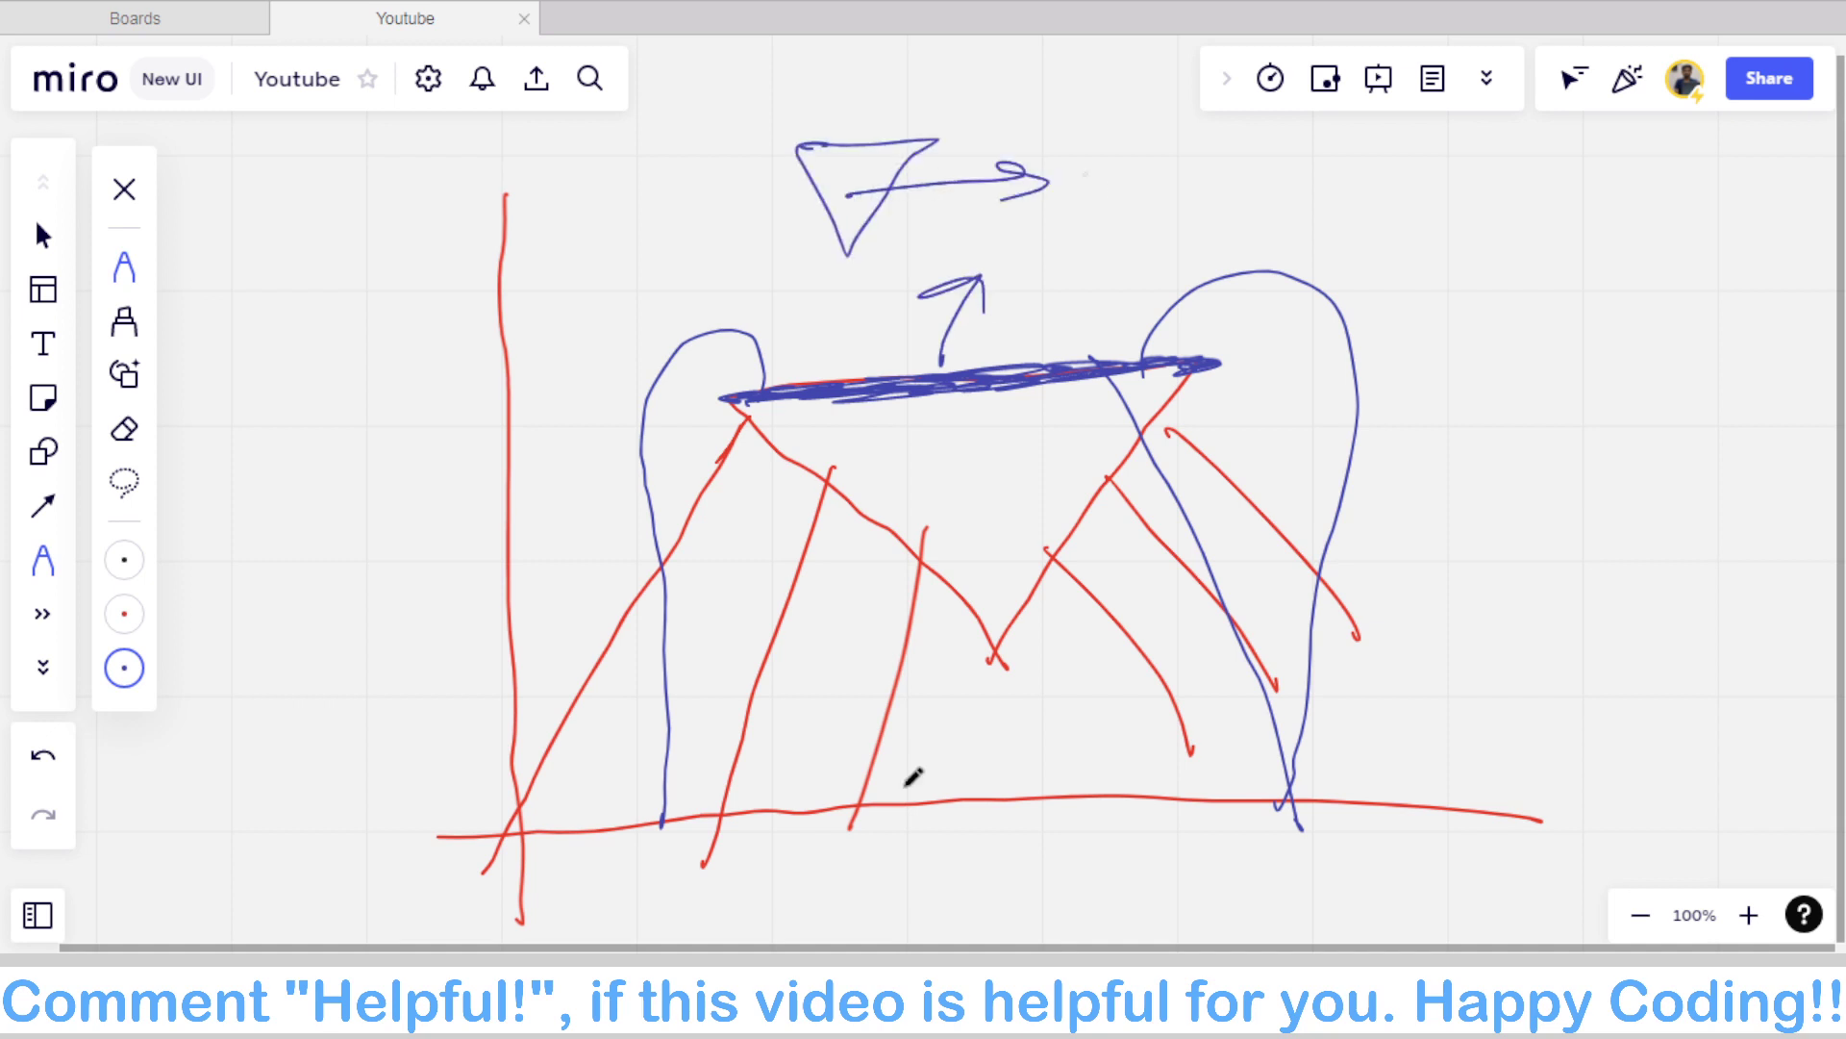
{"action": "mouse_move", "coordinate": [1140, 180]}
{"action": "left_mouse_down"}
{"action": "mouse_move", "coordinate": [1173, 204]}
{"action": "mouse_move", "coordinate": [1360, 183]}
{"action": "left_mouse_up"}
{"action": "mouse_move", "coordinate": [1116, 242]}
{"action": "left_mouse_down"}
{"action": "mouse_move", "coordinate": [1327, 210]}
{"action": "mouse_move", "coordinate": [1351, 241]}
{"action": "left_mouse_up"}
{"action": "left_click", "coordinate": [1379, 248]}
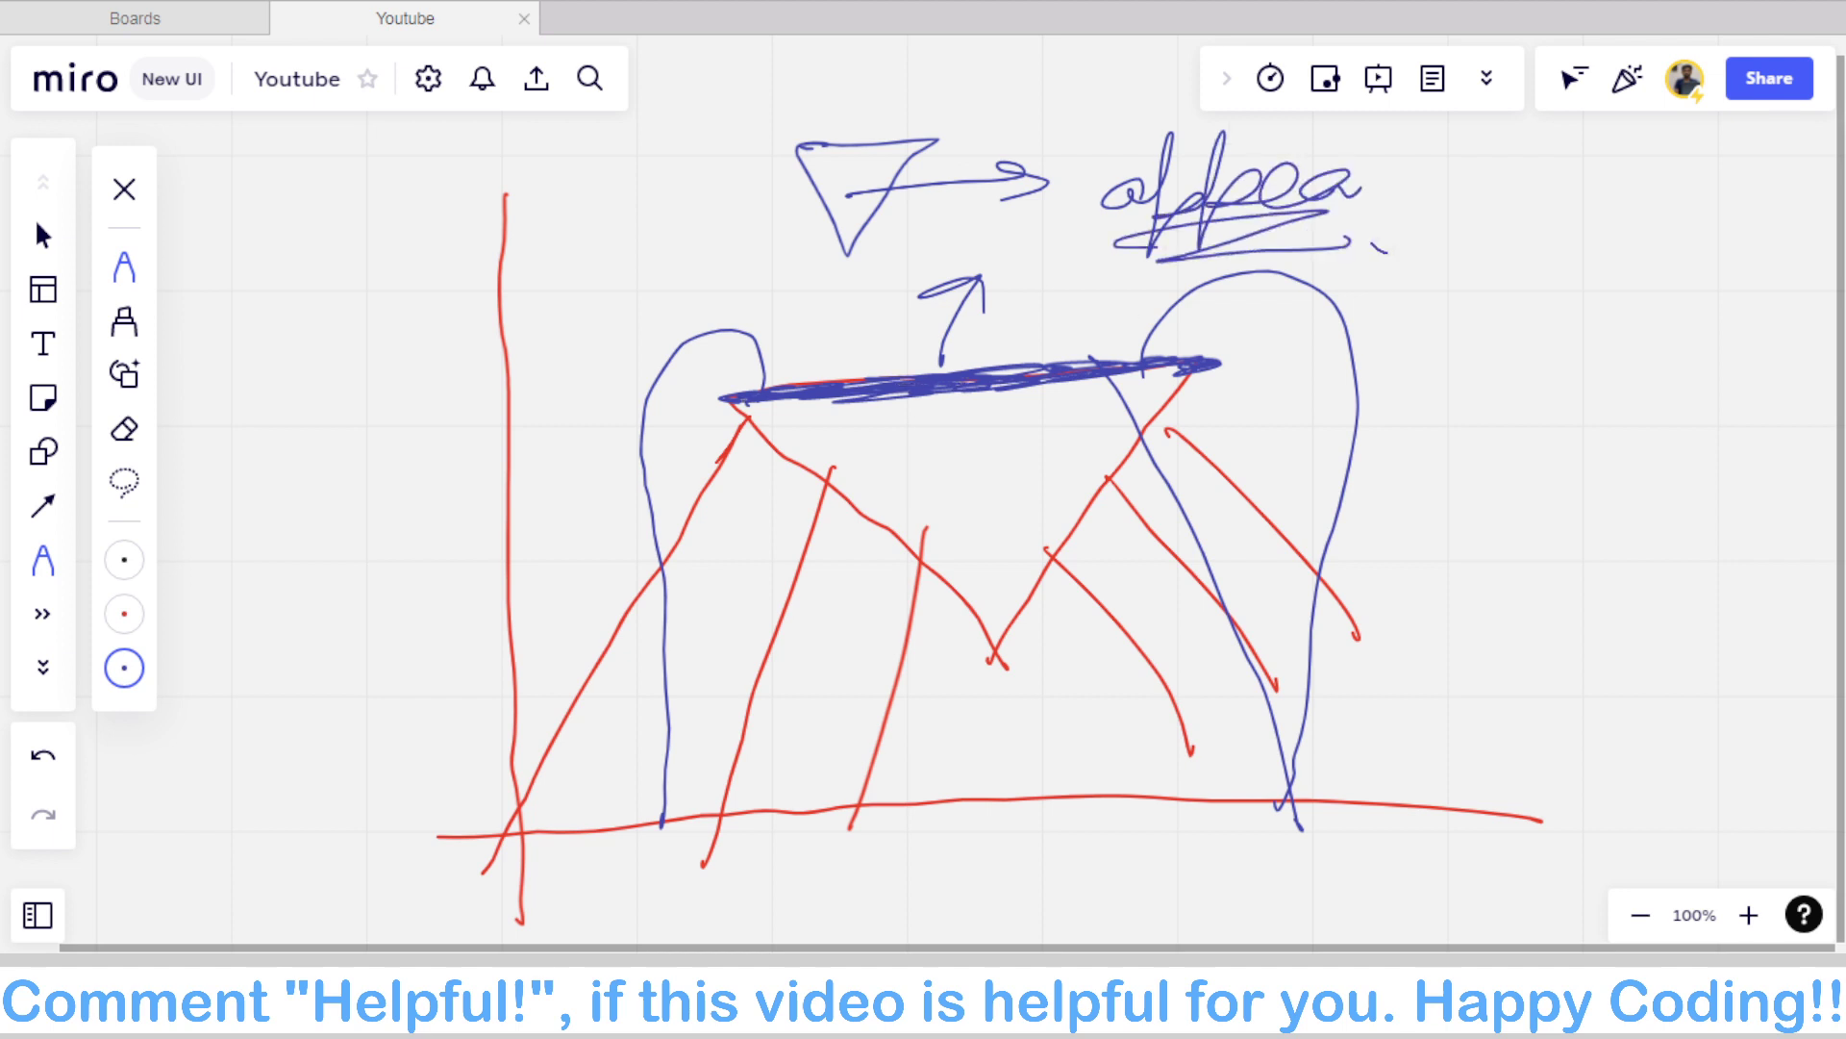
Step: Circle both ends of the top edge and the bottom vertex, label it y, and draw a downward arrow
{"action": "mouse_move", "coordinate": [1223, 357]}
{"action": "left_mouse_down"}
{"action": "mouse_move", "coordinate": [944, 364]}
{"action": "mouse_move", "coordinate": [702, 406]}
{"action": "left_mouse_up"}
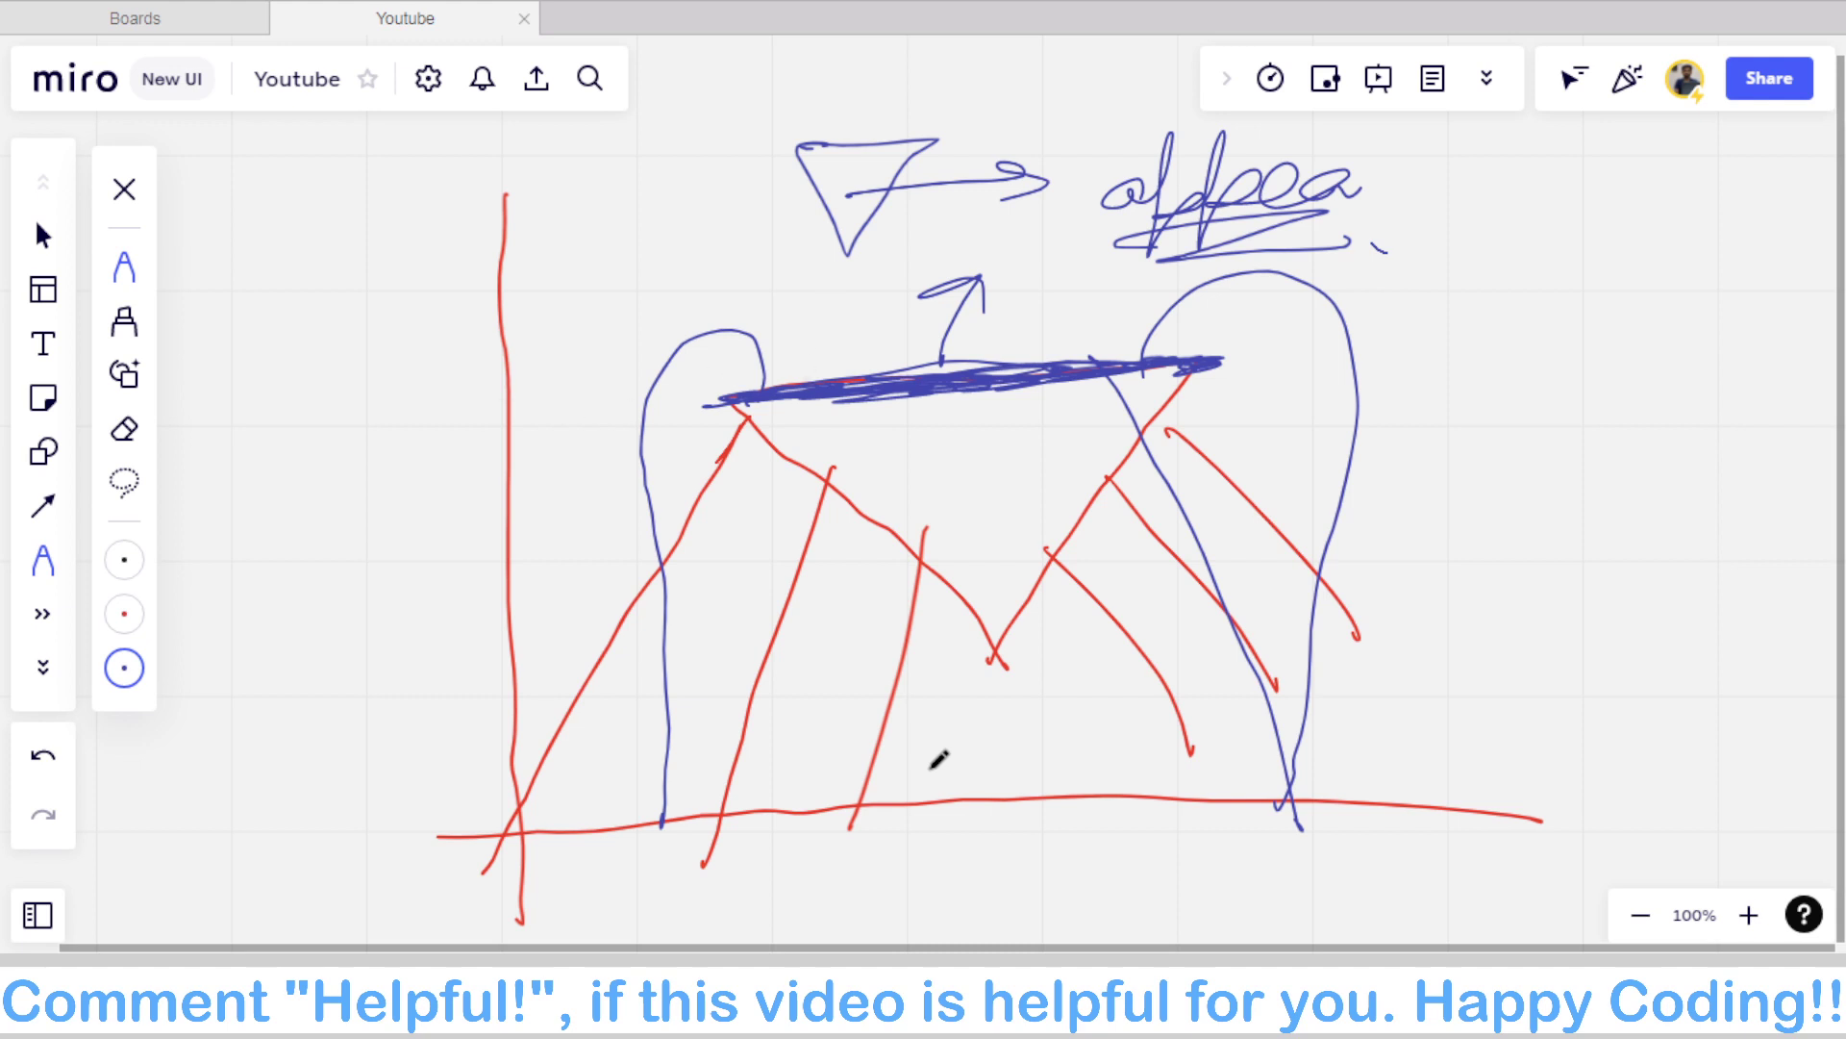
{"action": "left_click_drag", "start_coordinate": [726, 397], "coordinate": [723, 411]}
{"action": "left_click_drag", "start_coordinate": [1193, 364], "coordinate": [1207, 380]}
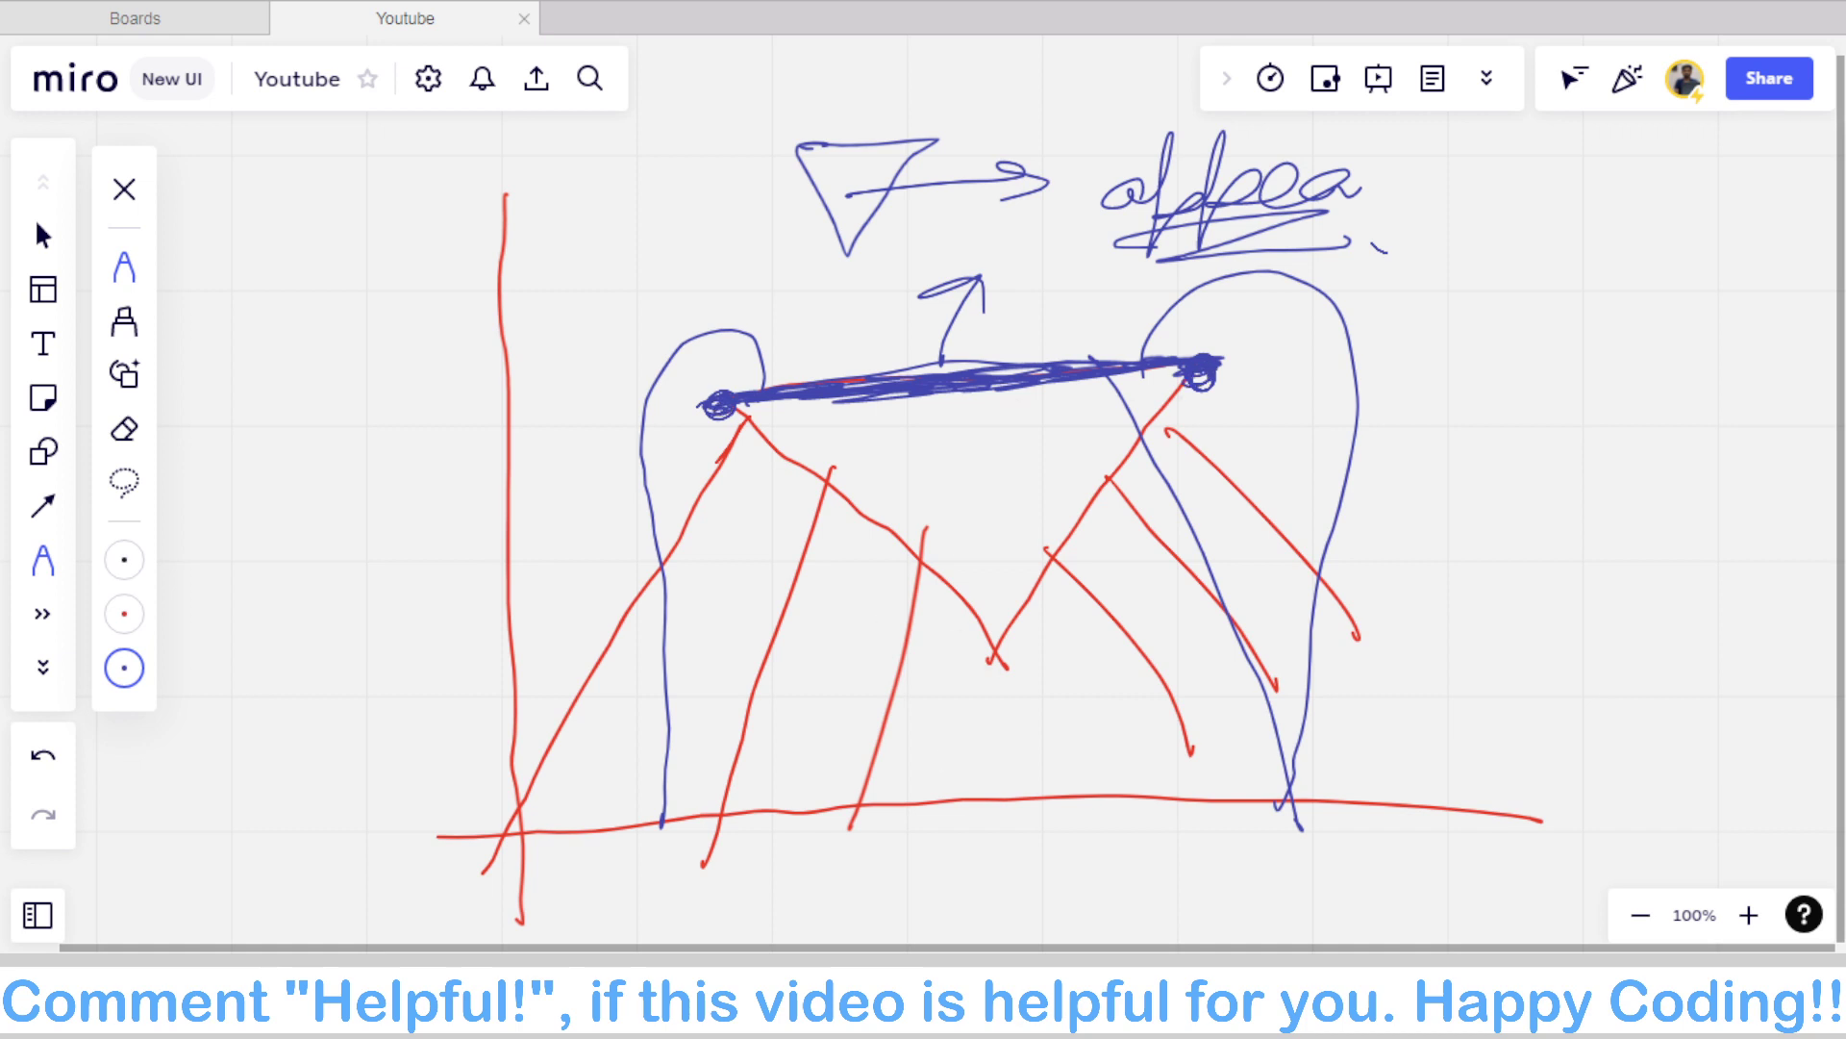
{"action": "left_click_drag", "start_coordinate": [991, 653], "coordinate": [990, 666]}
{"action": "left_click_drag", "start_coordinate": [980, 695], "coordinate": [973, 791]}
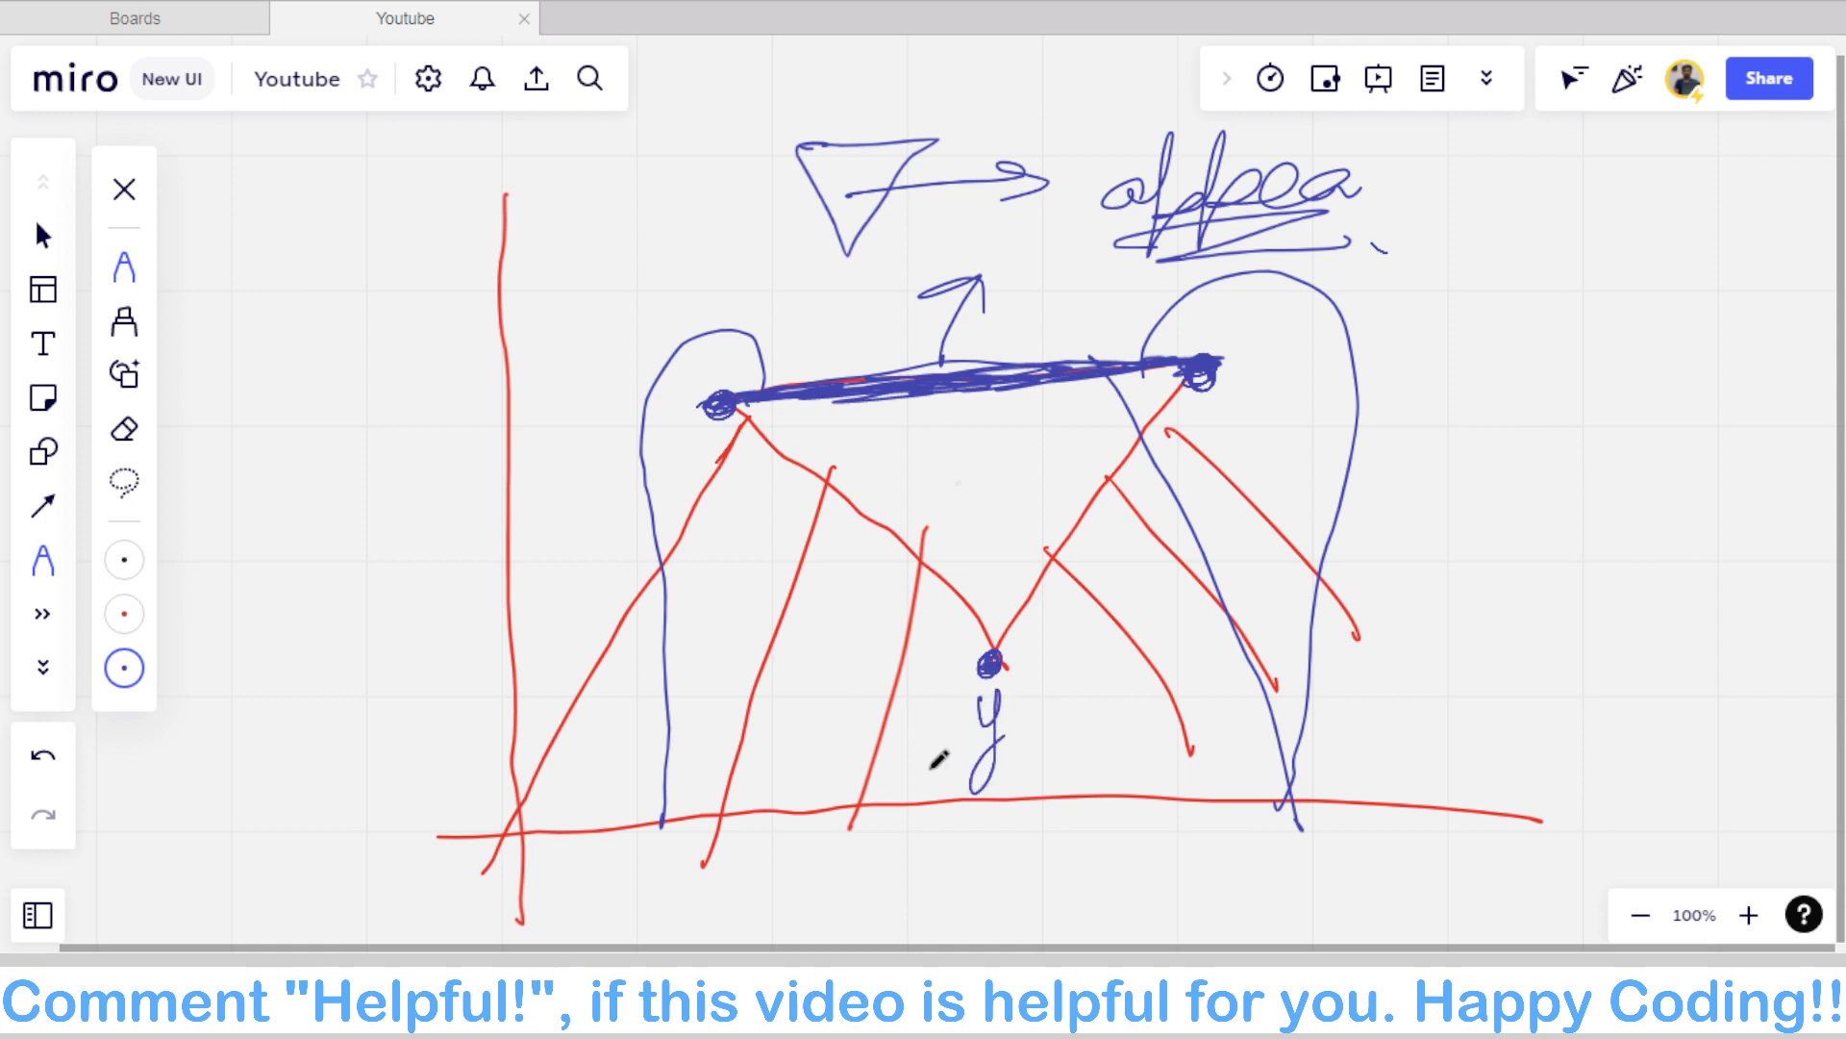
{"action": "left_click_drag", "start_coordinate": [982, 426], "coordinate": [998, 531]}
Step: Draw a second triangle on the right, cross the downward arrow, and hatch under the base
{"action": "mouse_move", "coordinate": [1540, 337]}
{"action": "left_mouse_down"}
{"action": "mouse_move", "coordinate": [1381, 516]}
{"action": "mouse_move", "coordinate": [1698, 561]}
{"action": "mouse_move", "coordinate": [1577, 360]}
{"action": "left_mouse_up"}
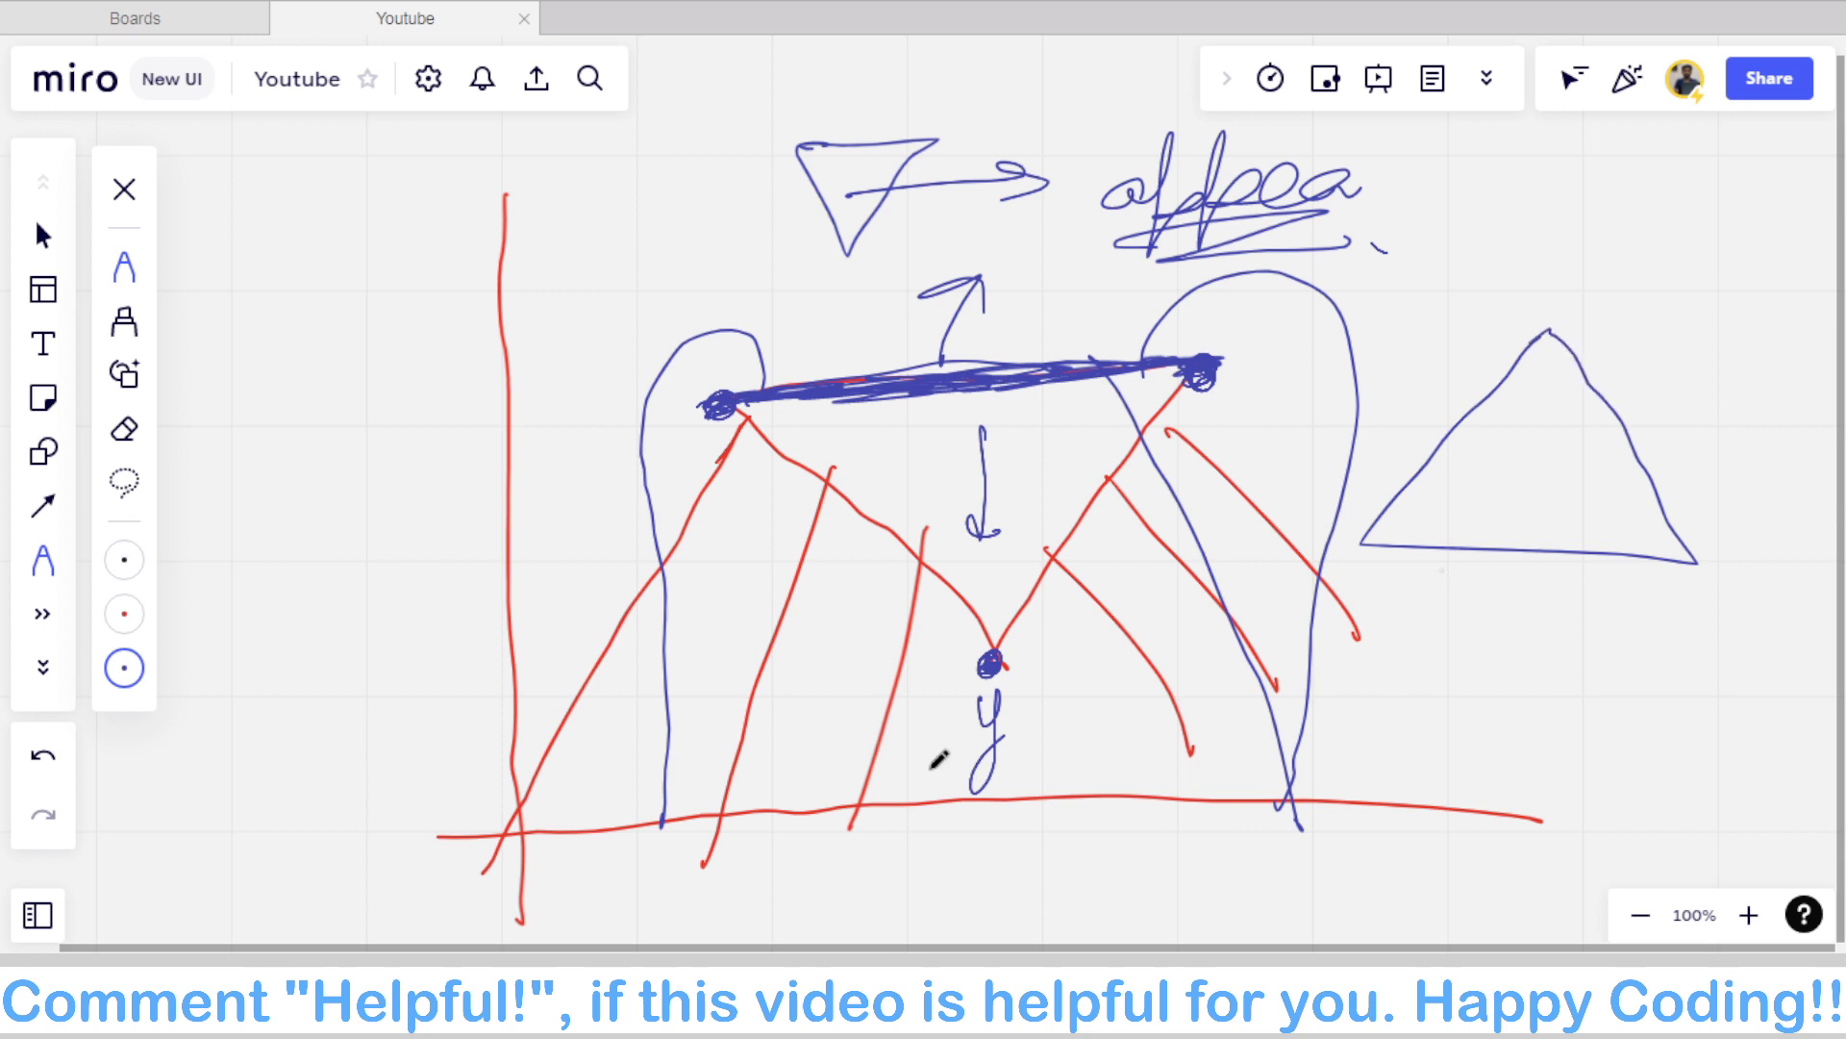
{"action": "left_click_drag", "start_coordinate": [959, 467], "coordinate": [1048, 472]}
{"action": "left_click_drag", "start_coordinate": [1440, 550], "coordinate": [1368, 625]}
{"action": "left_click_drag", "start_coordinate": [1515, 546], "coordinate": [1454, 615]}
{"action": "left_click_drag", "start_coordinate": [1573, 564], "coordinate": [1502, 625]}
{"action": "left_click_drag", "start_coordinate": [1618, 568], "coordinate": [1574, 620]}
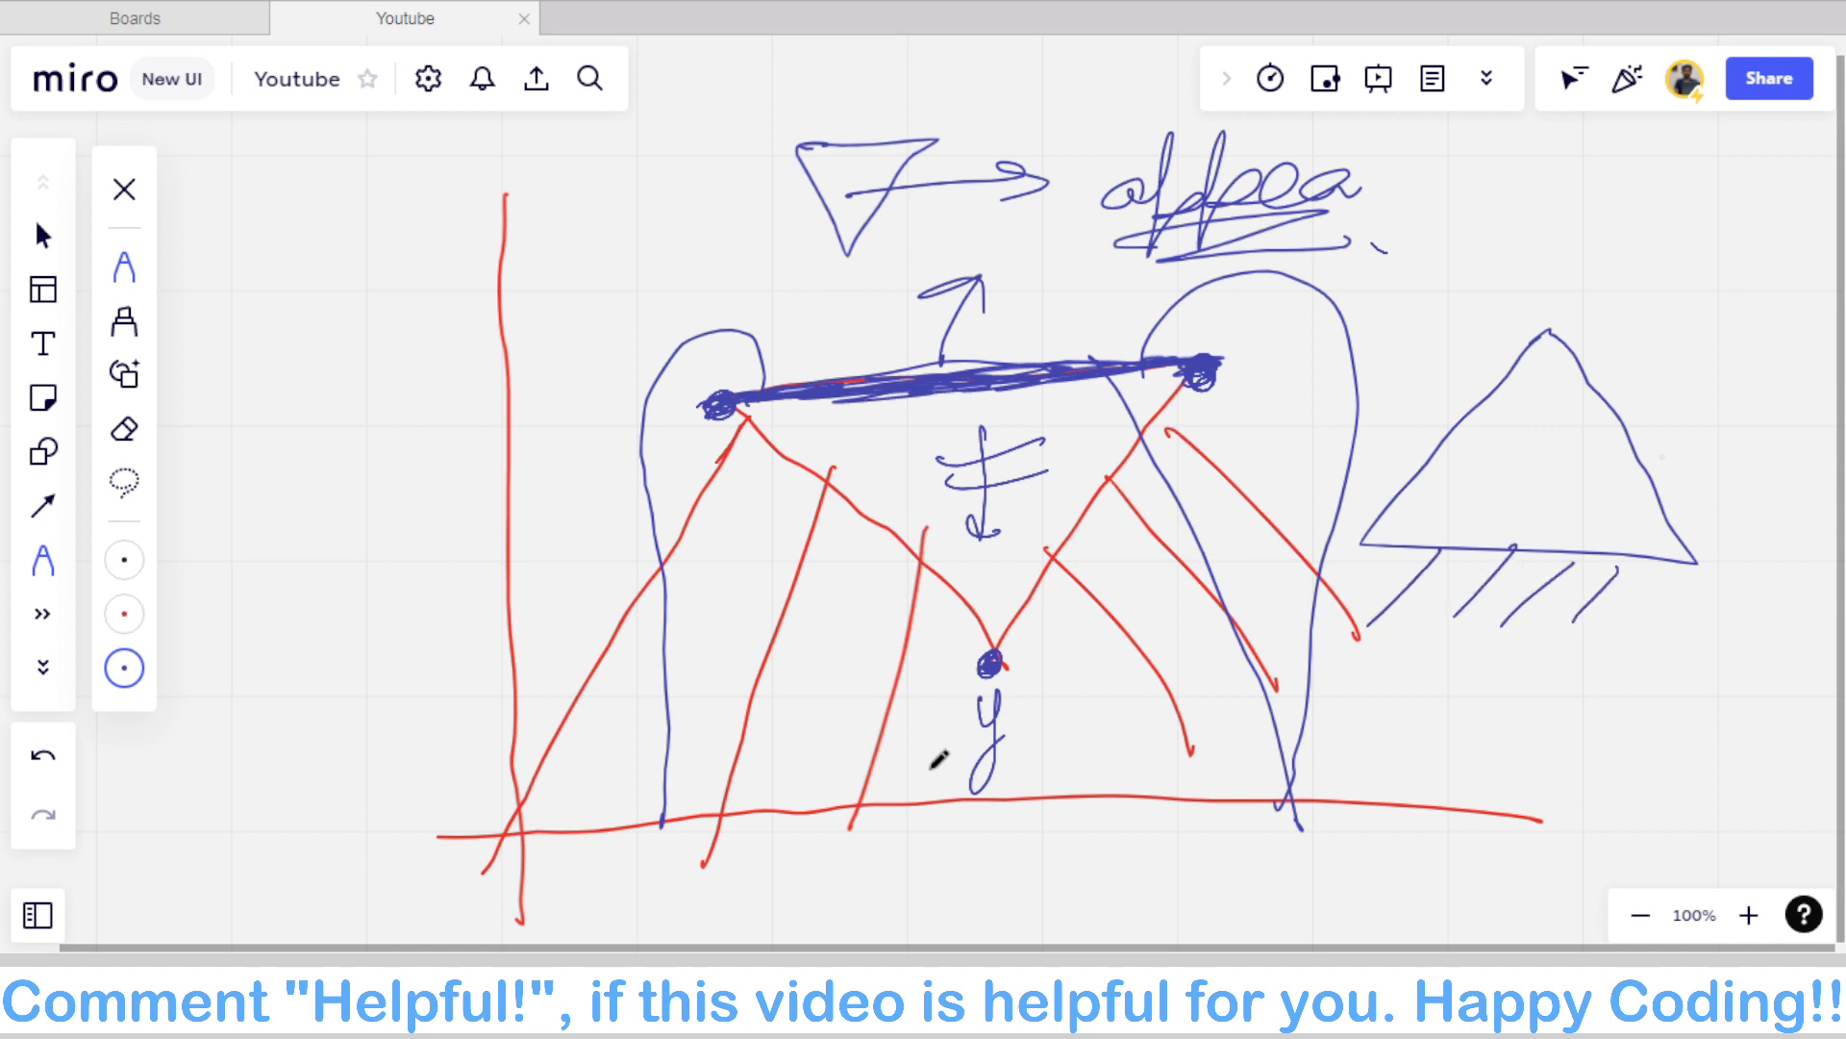
Step: Add lines on both sides of the right-hand triangle
{"action": "mouse_move", "coordinate": [1604, 386]}
{"action": "left_mouse_down"}
{"action": "mouse_move", "coordinate": [1717, 411]}
{"action": "mouse_move", "coordinate": [1731, 457]}
{"action": "left_mouse_up"}
{"action": "left_click_drag", "start_coordinate": [1625, 490], "coordinate": [1738, 516]}
{"action": "left_click_drag", "start_coordinate": [1344, 426], "coordinate": [1505, 392]}
{"action": "left_click_drag", "start_coordinate": [1258, 478], "coordinate": [1431, 444]}
{"action": "left_click_drag", "start_coordinate": [1232, 524], "coordinate": [1373, 493]}
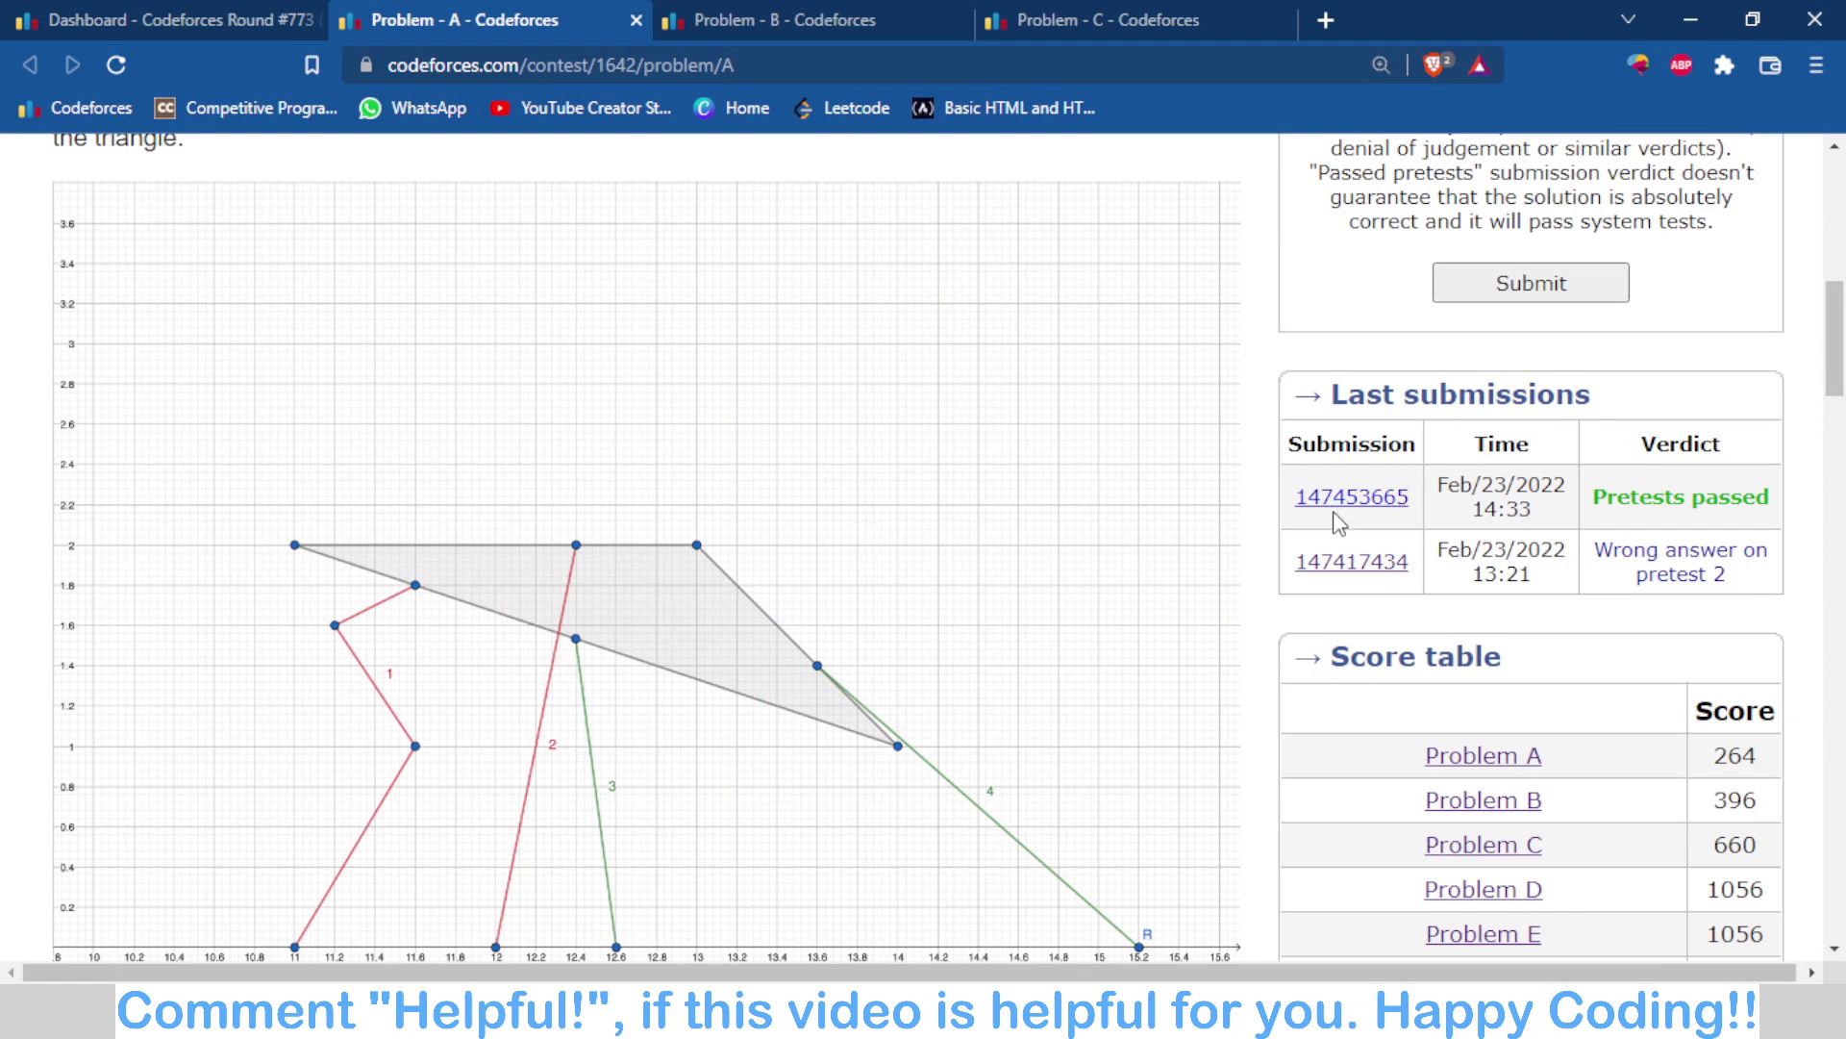
{"action": "middle_click", "coordinate": [1353, 567]}
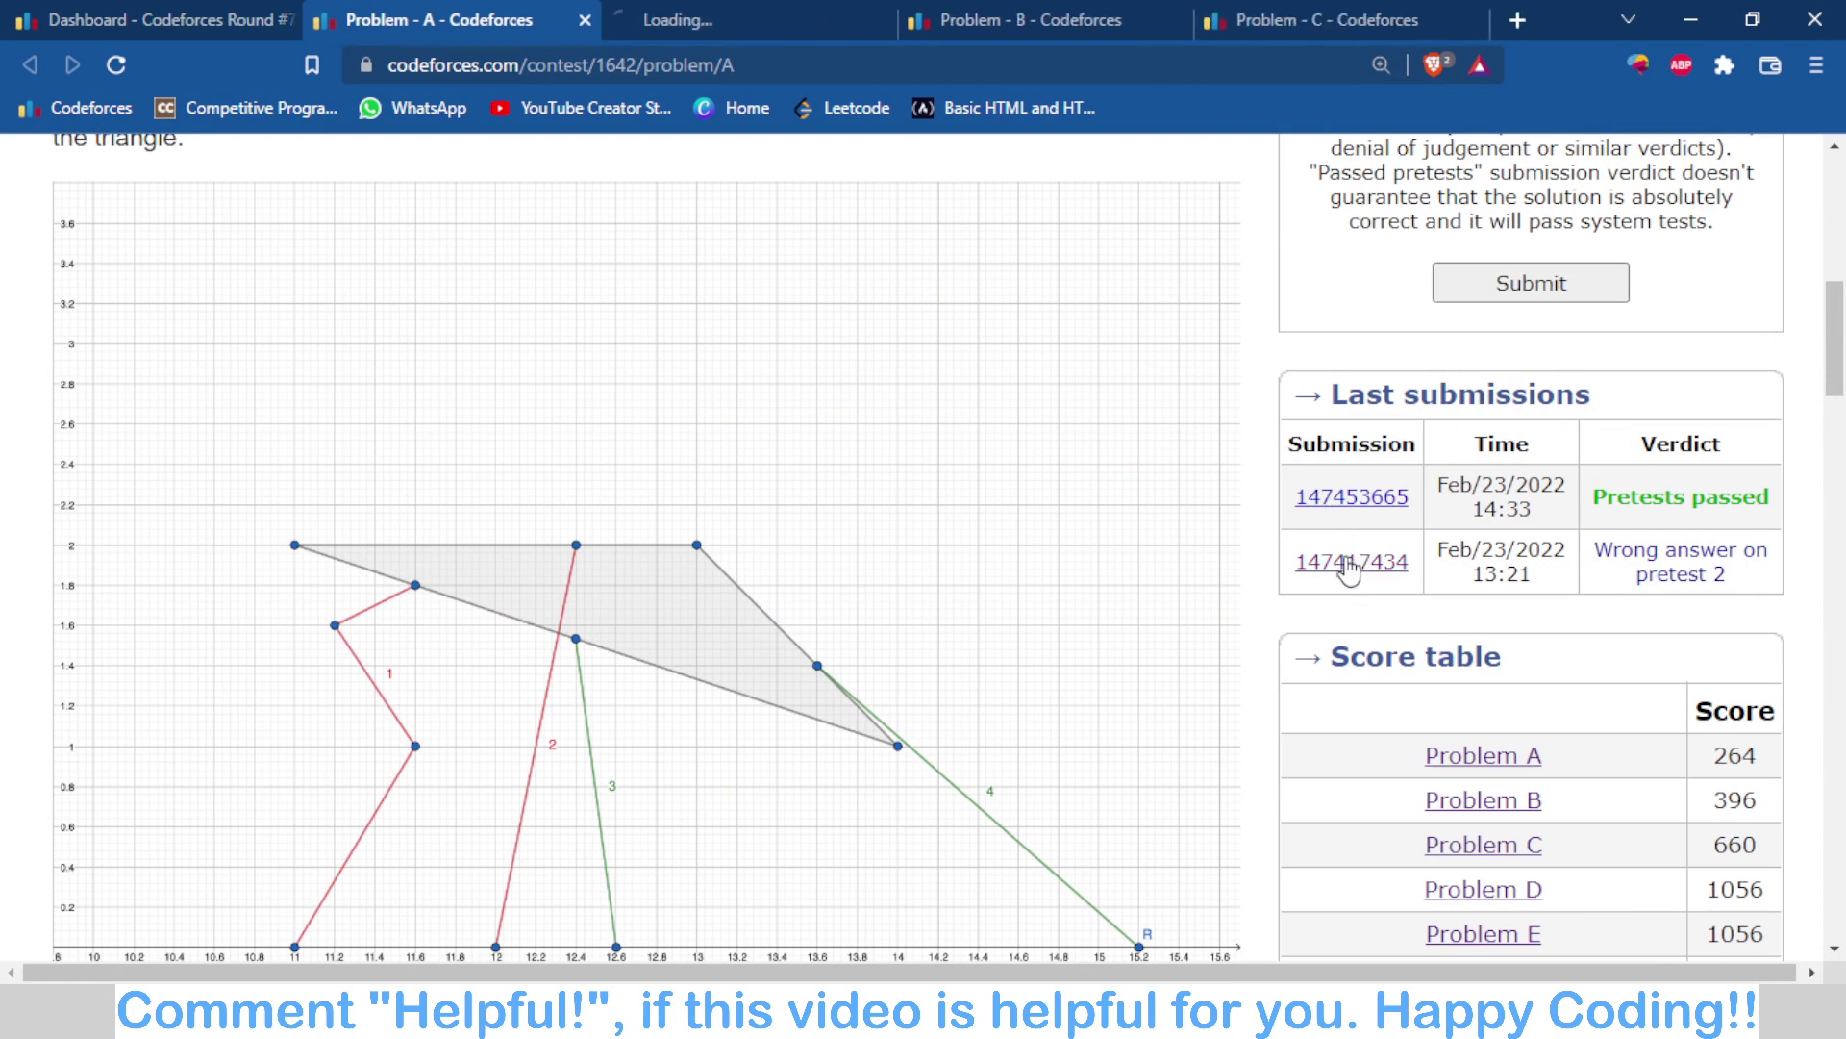
{"action": "middle_click", "coordinate": [1365, 500]}
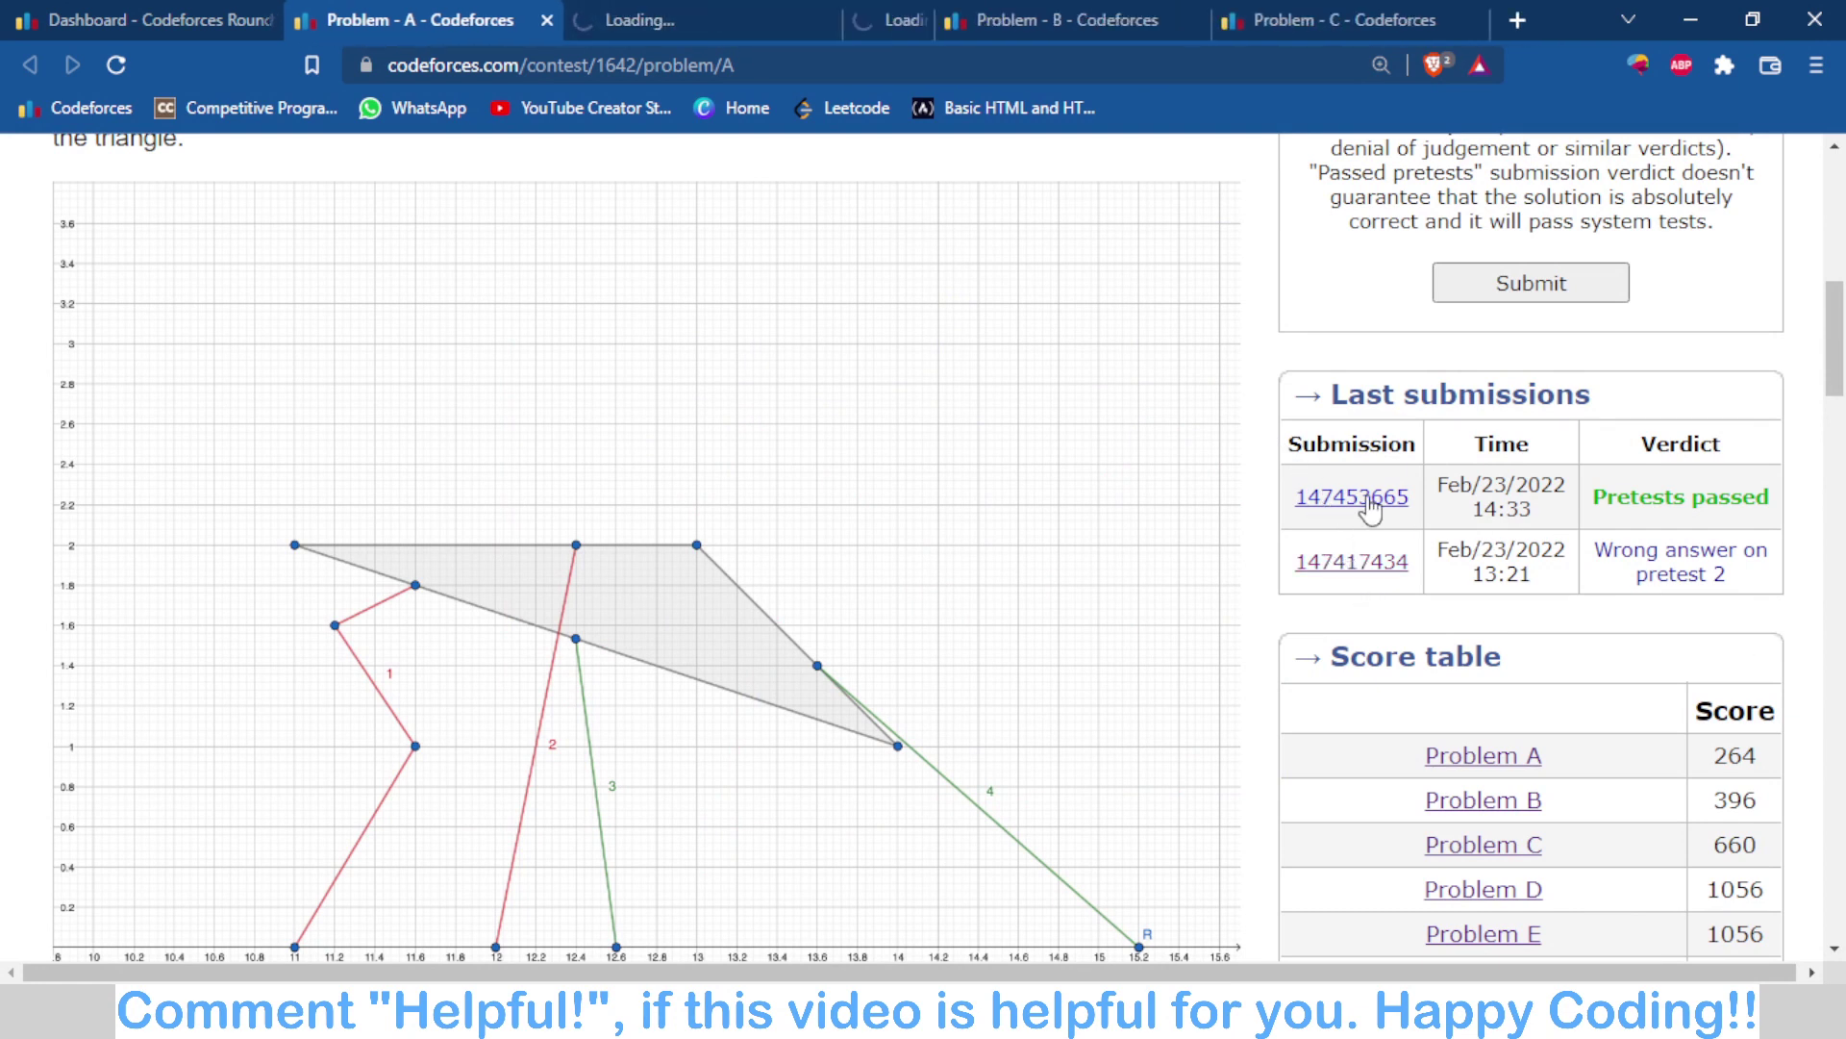
{"action": "left_click", "coordinate": [572, 17]}
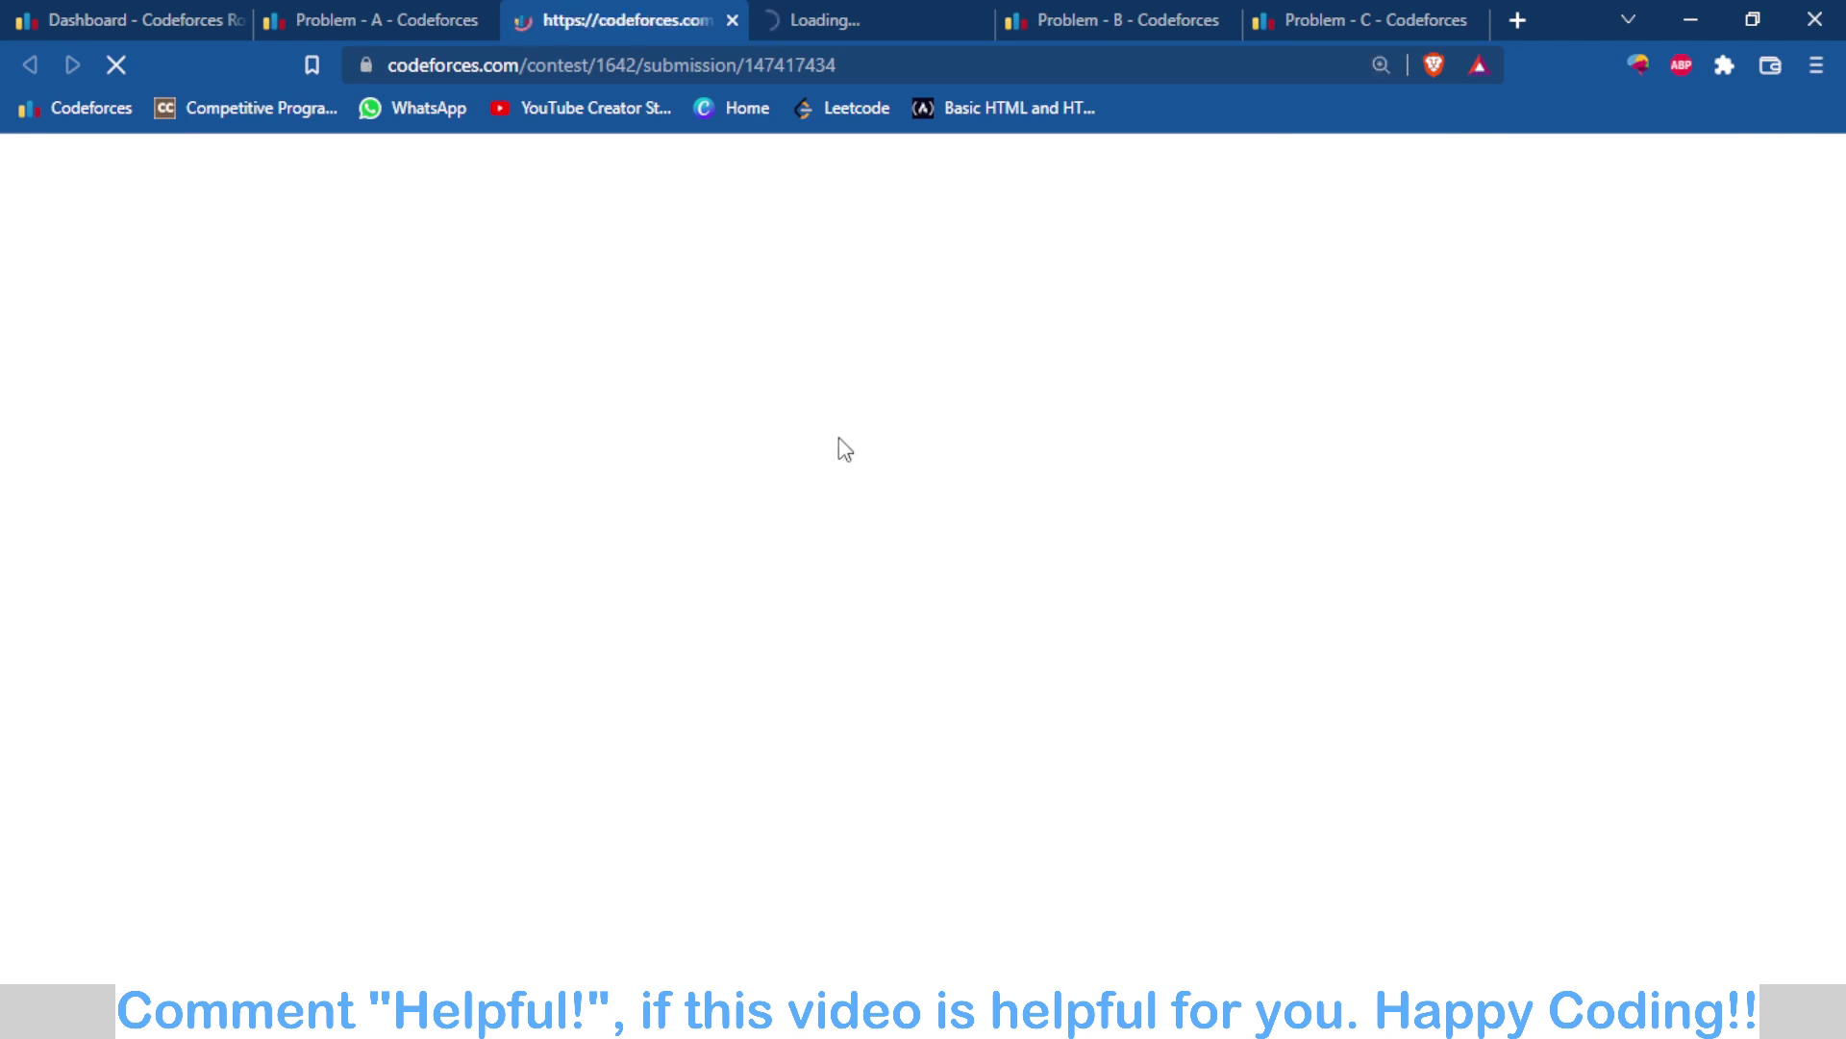
{"action": "scroll", "coordinate": [735, 606], "scroll_direction": "down", "scroll_amount": 15}
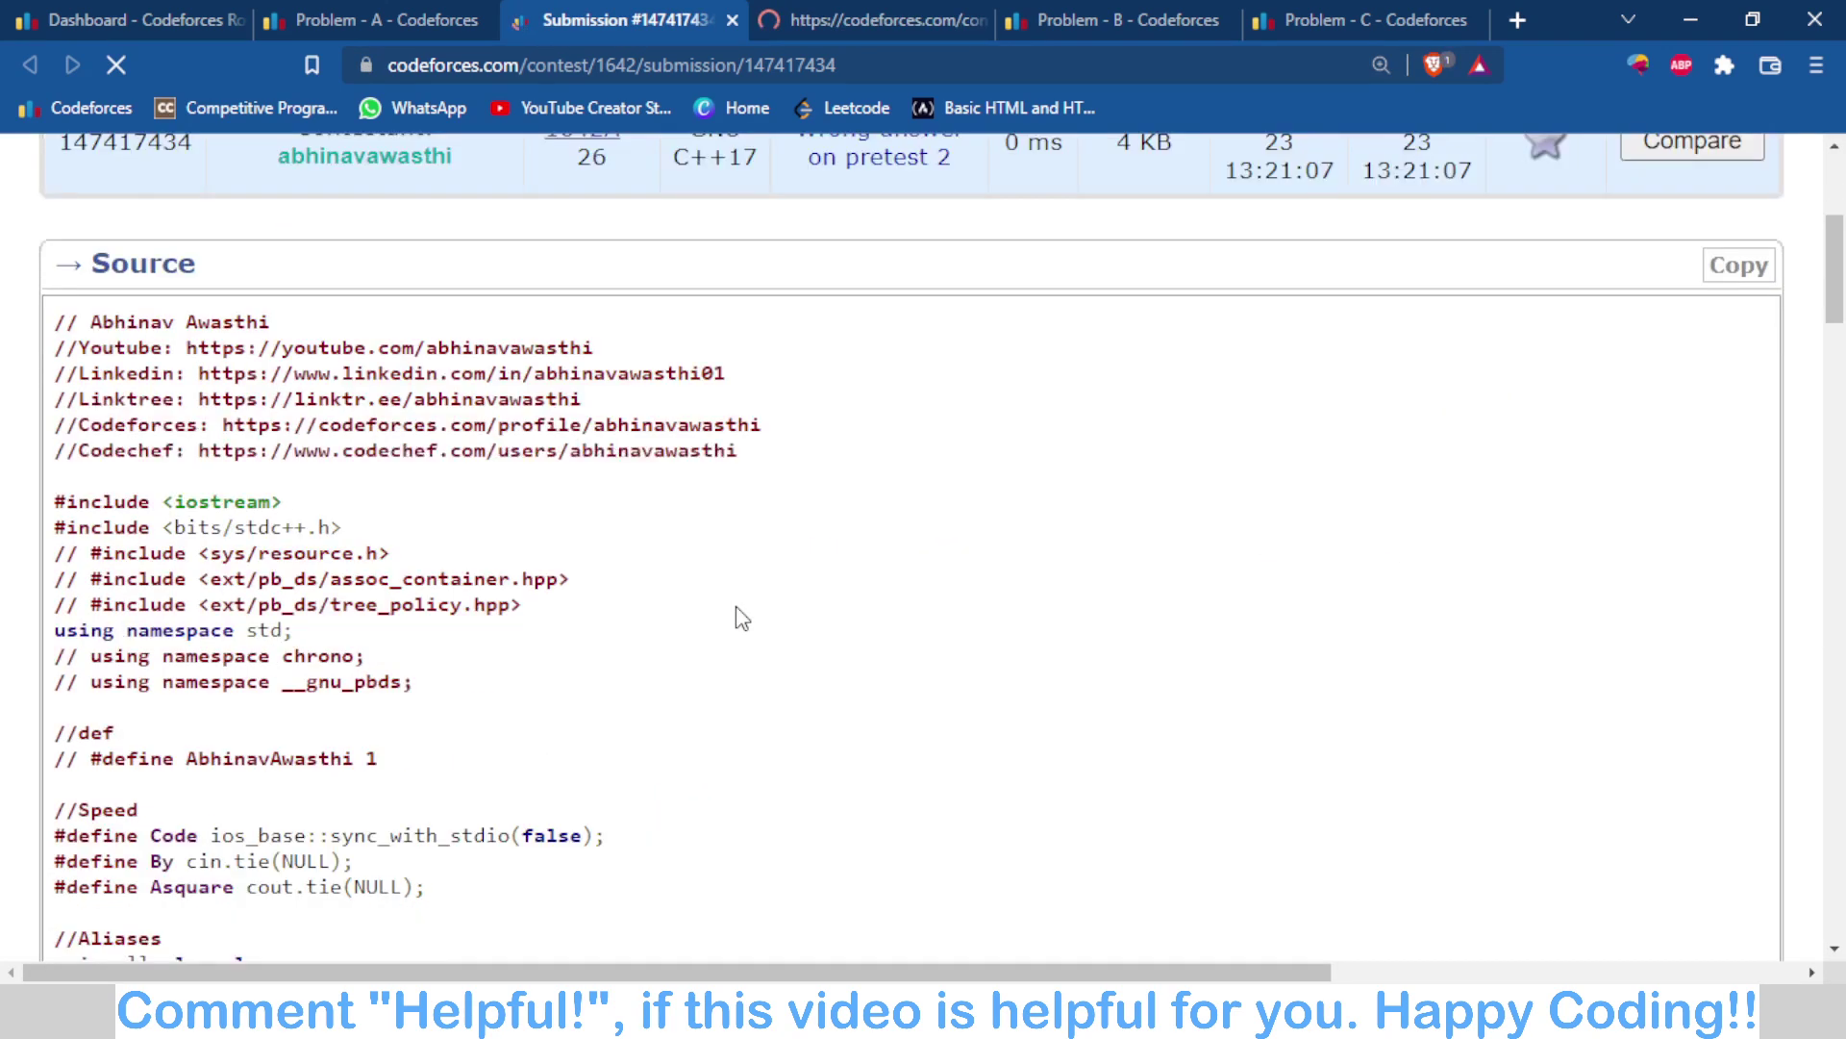
{"action": "scroll", "coordinate": [743, 621], "scroll_direction": "down", "scroll_amount": 15}
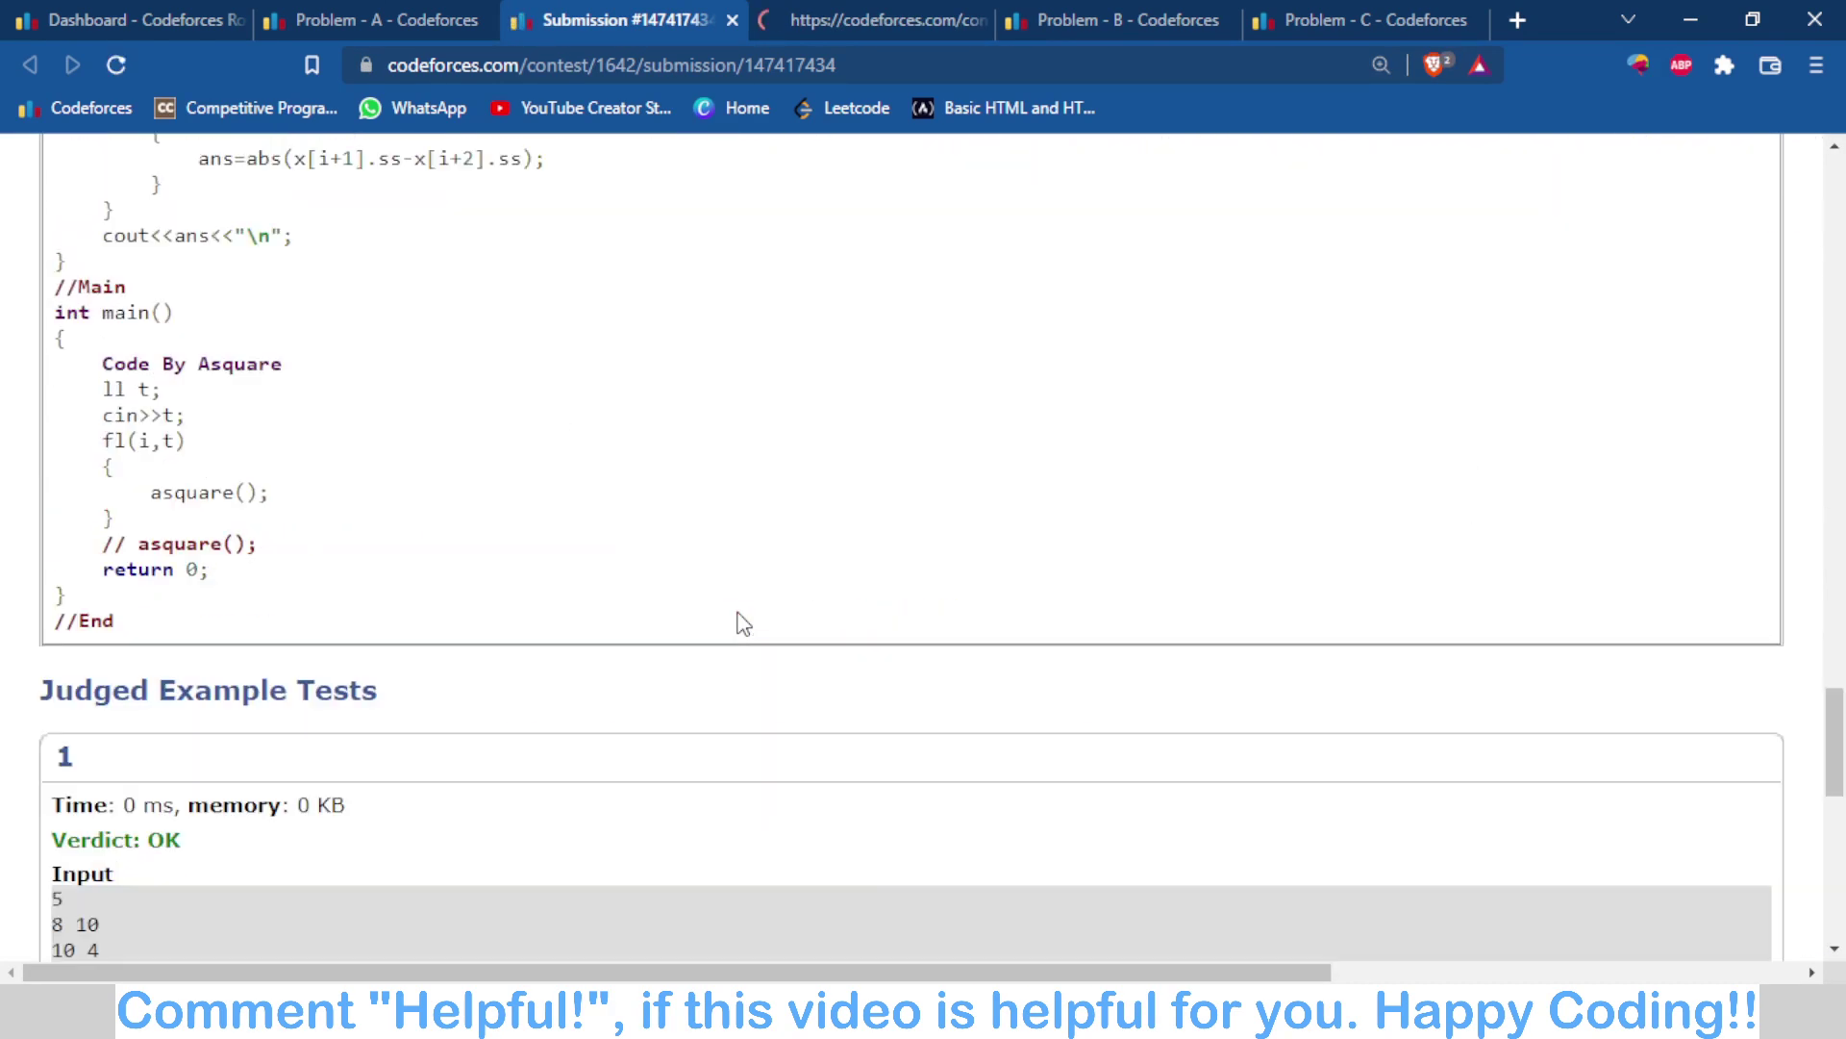
{"action": "scroll", "coordinate": [548, 626], "scroll_direction": "up", "scroll_amount": 10}
{"action": "scroll", "coordinate": [512, 629], "scroll_direction": "down", "scroll_amount": 4}
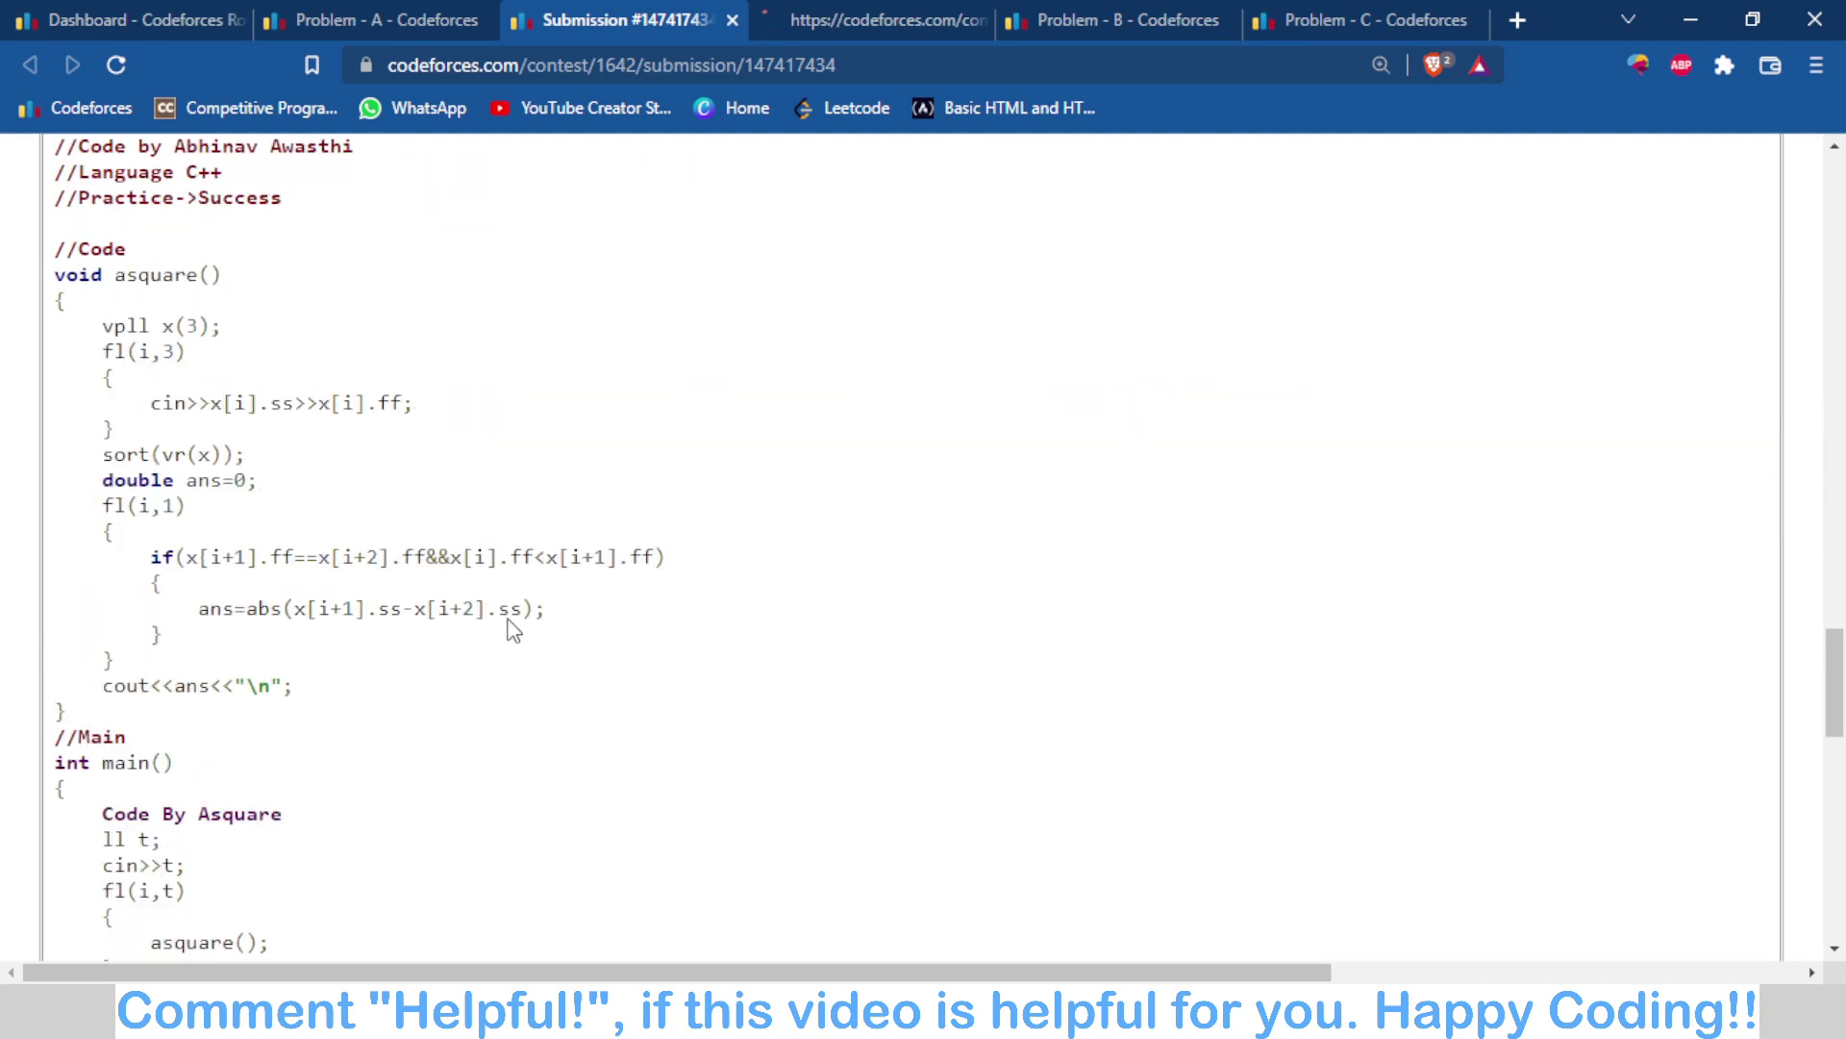
{"action": "left_click_drag", "start_coordinate": [108, 330], "coordinate": [371, 453]}
{"action": "left_click", "coordinate": [126, 358]}
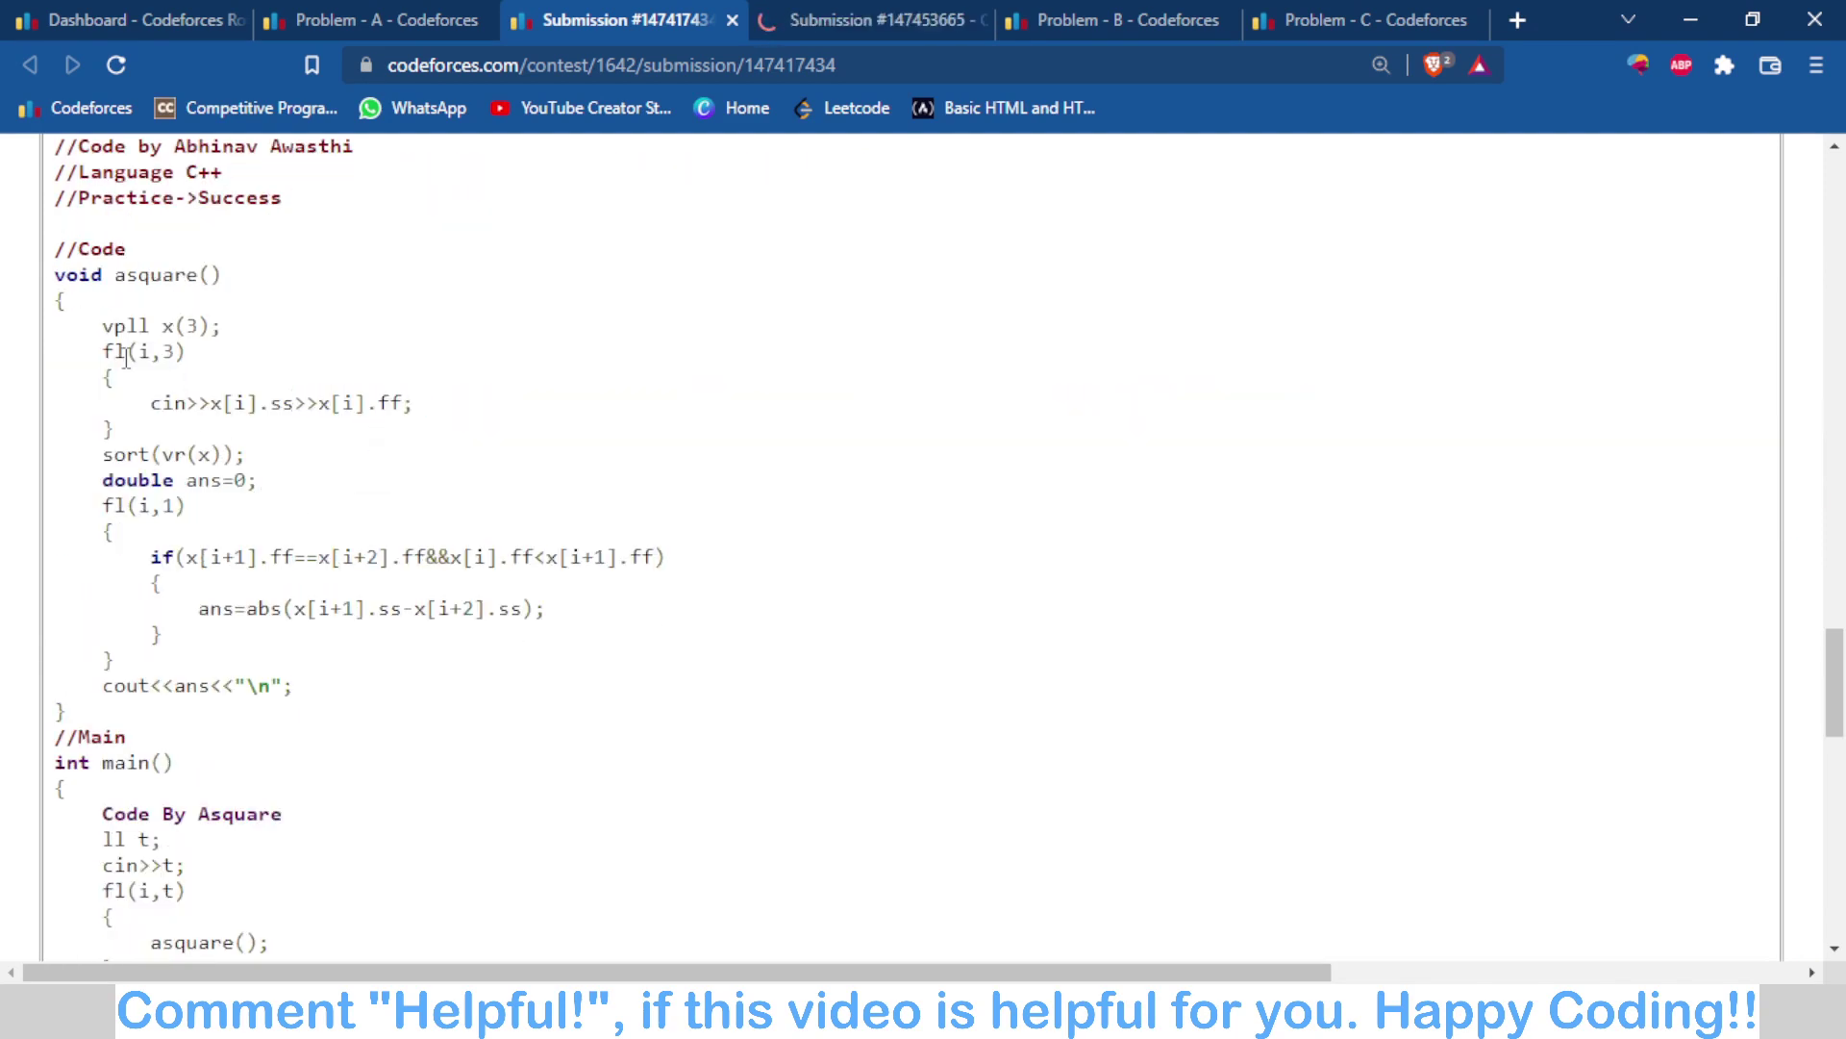
{"action": "left_click_drag", "start_coordinate": [158, 405], "coordinate": [491, 441]}
{"action": "left_click", "coordinate": [161, 402]}
{"action": "left_click_drag", "start_coordinate": [162, 402], "coordinate": [453, 429]}
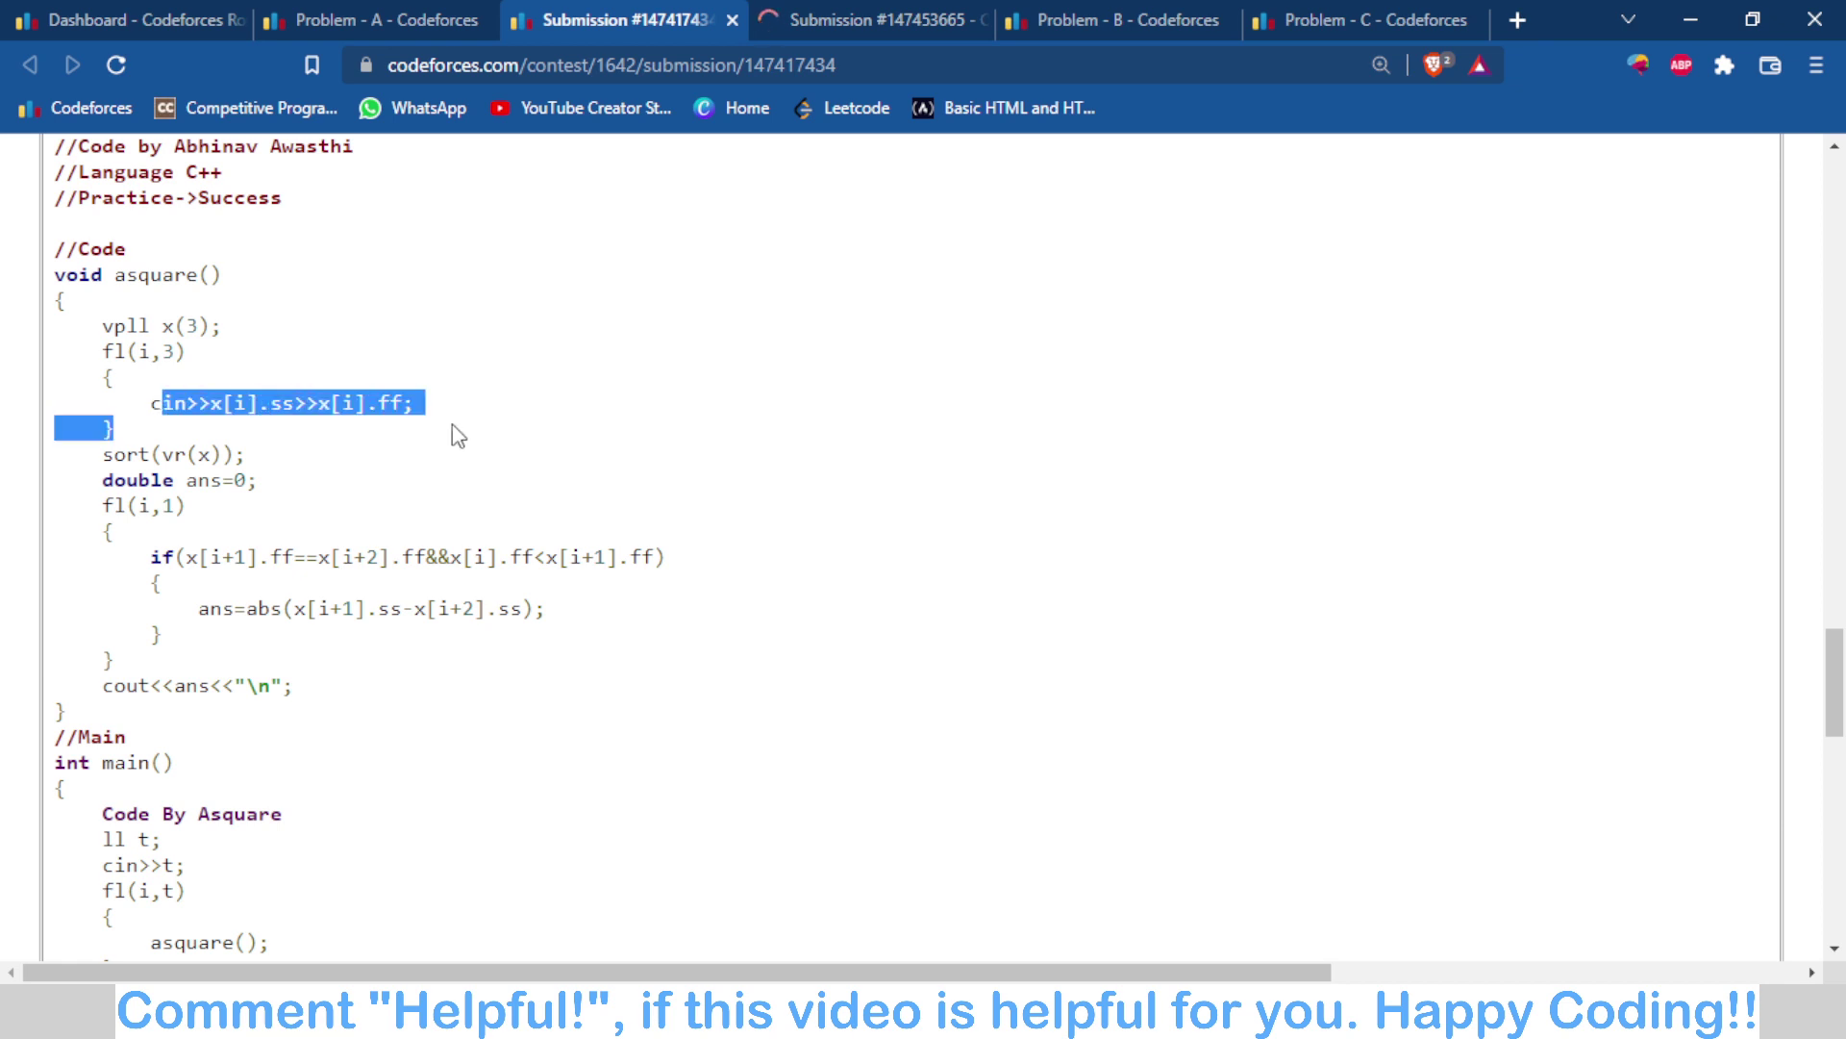
{"action": "left_click_drag", "start_coordinate": [97, 452], "coordinate": [361, 465]}
{"action": "left_click", "coordinate": [215, 546]}
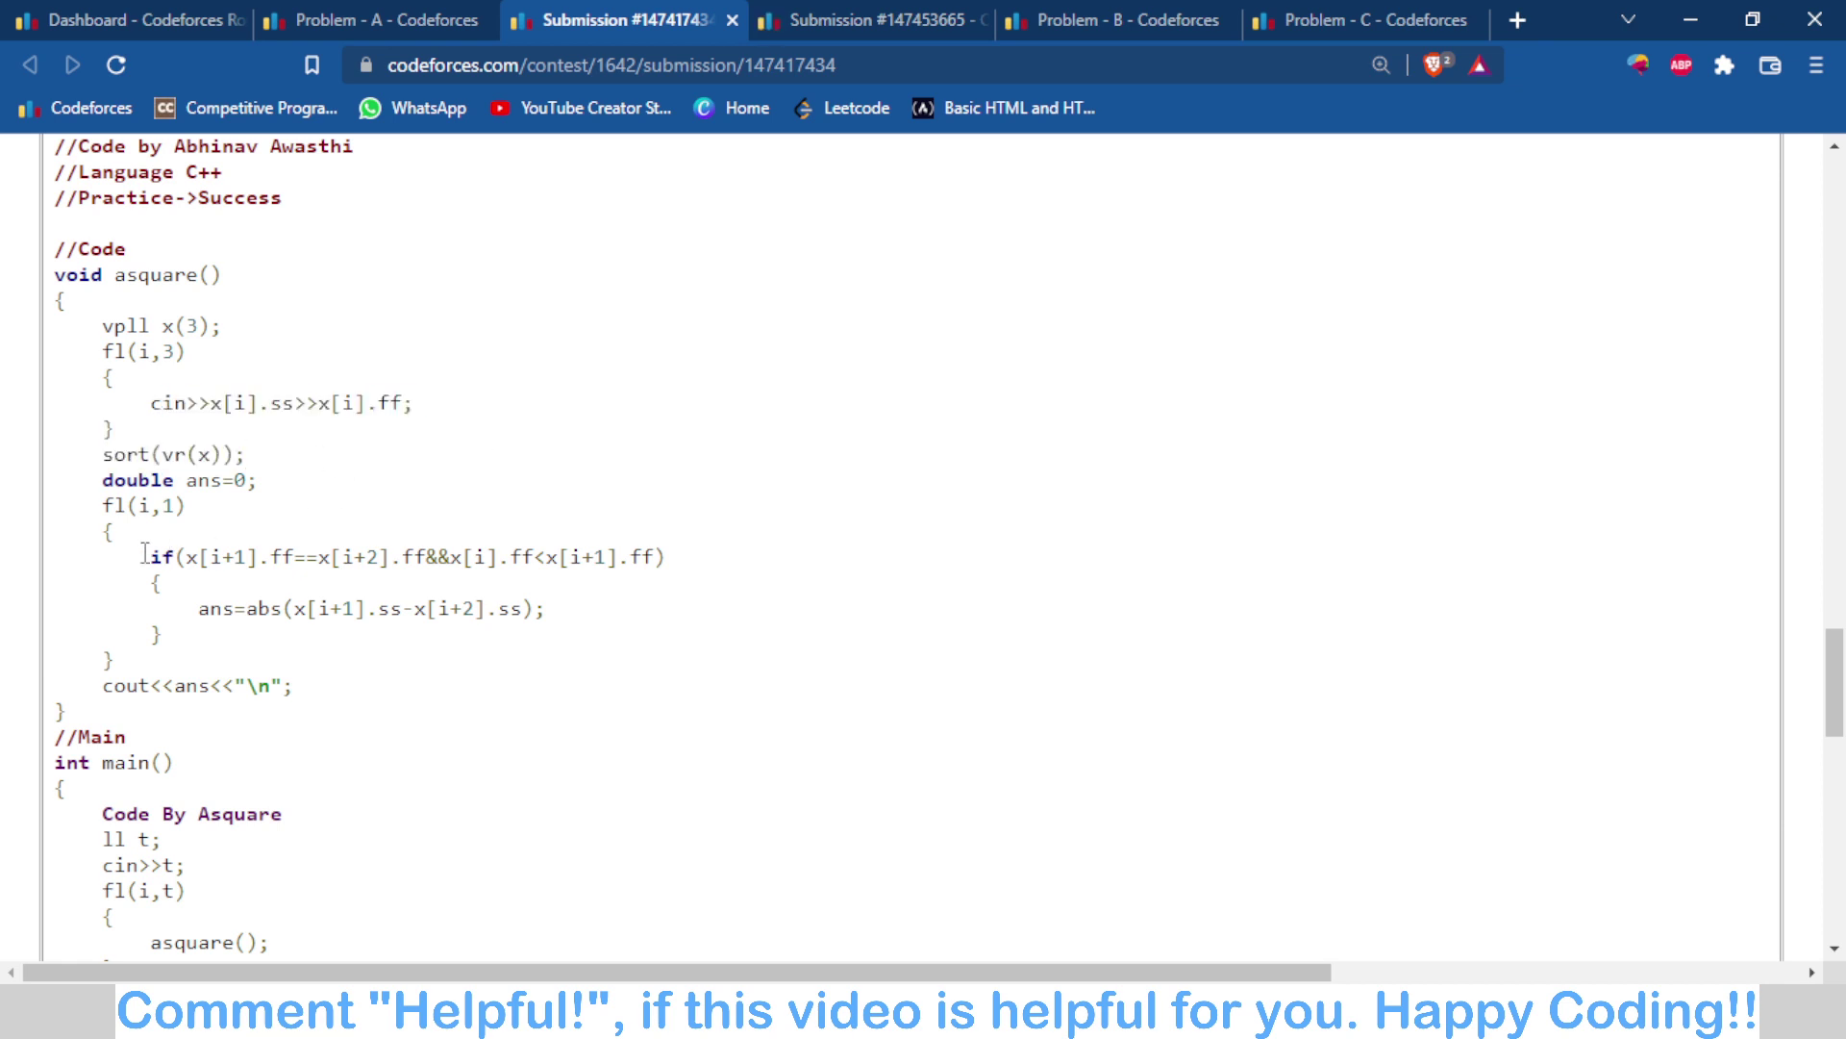
{"action": "left_click_drag", "start_coordinate": [183, 550], "coordinate": [424, 550]}
{"action": "left_click", "coordinate": [335, 523]}
{"action": "left_click_drag", "start_coordinate": [184, 557], "coordinate": [647, 581]}
{"action": "left_click", "coordinate": [442, 526]}
{"action": "left_click", "coordinate": [621, 544]}
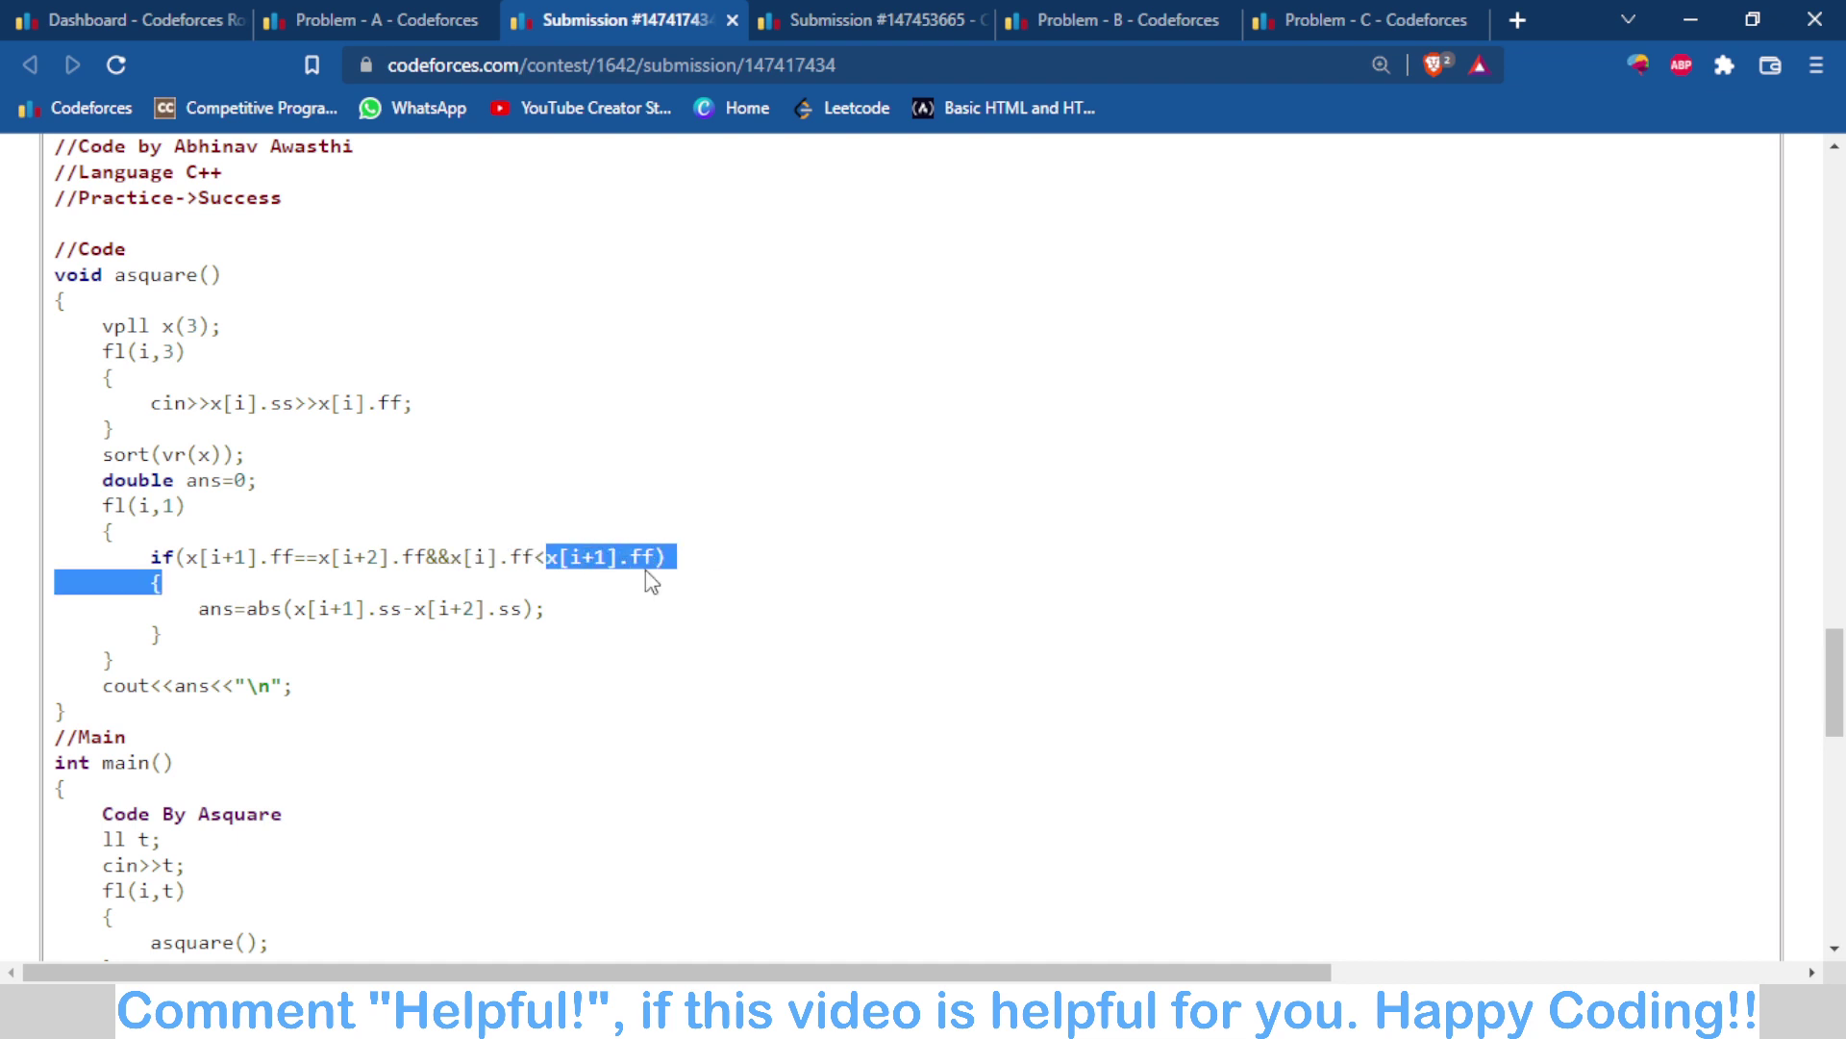
{"action": "left_click", "coordinate": [279, 611]}
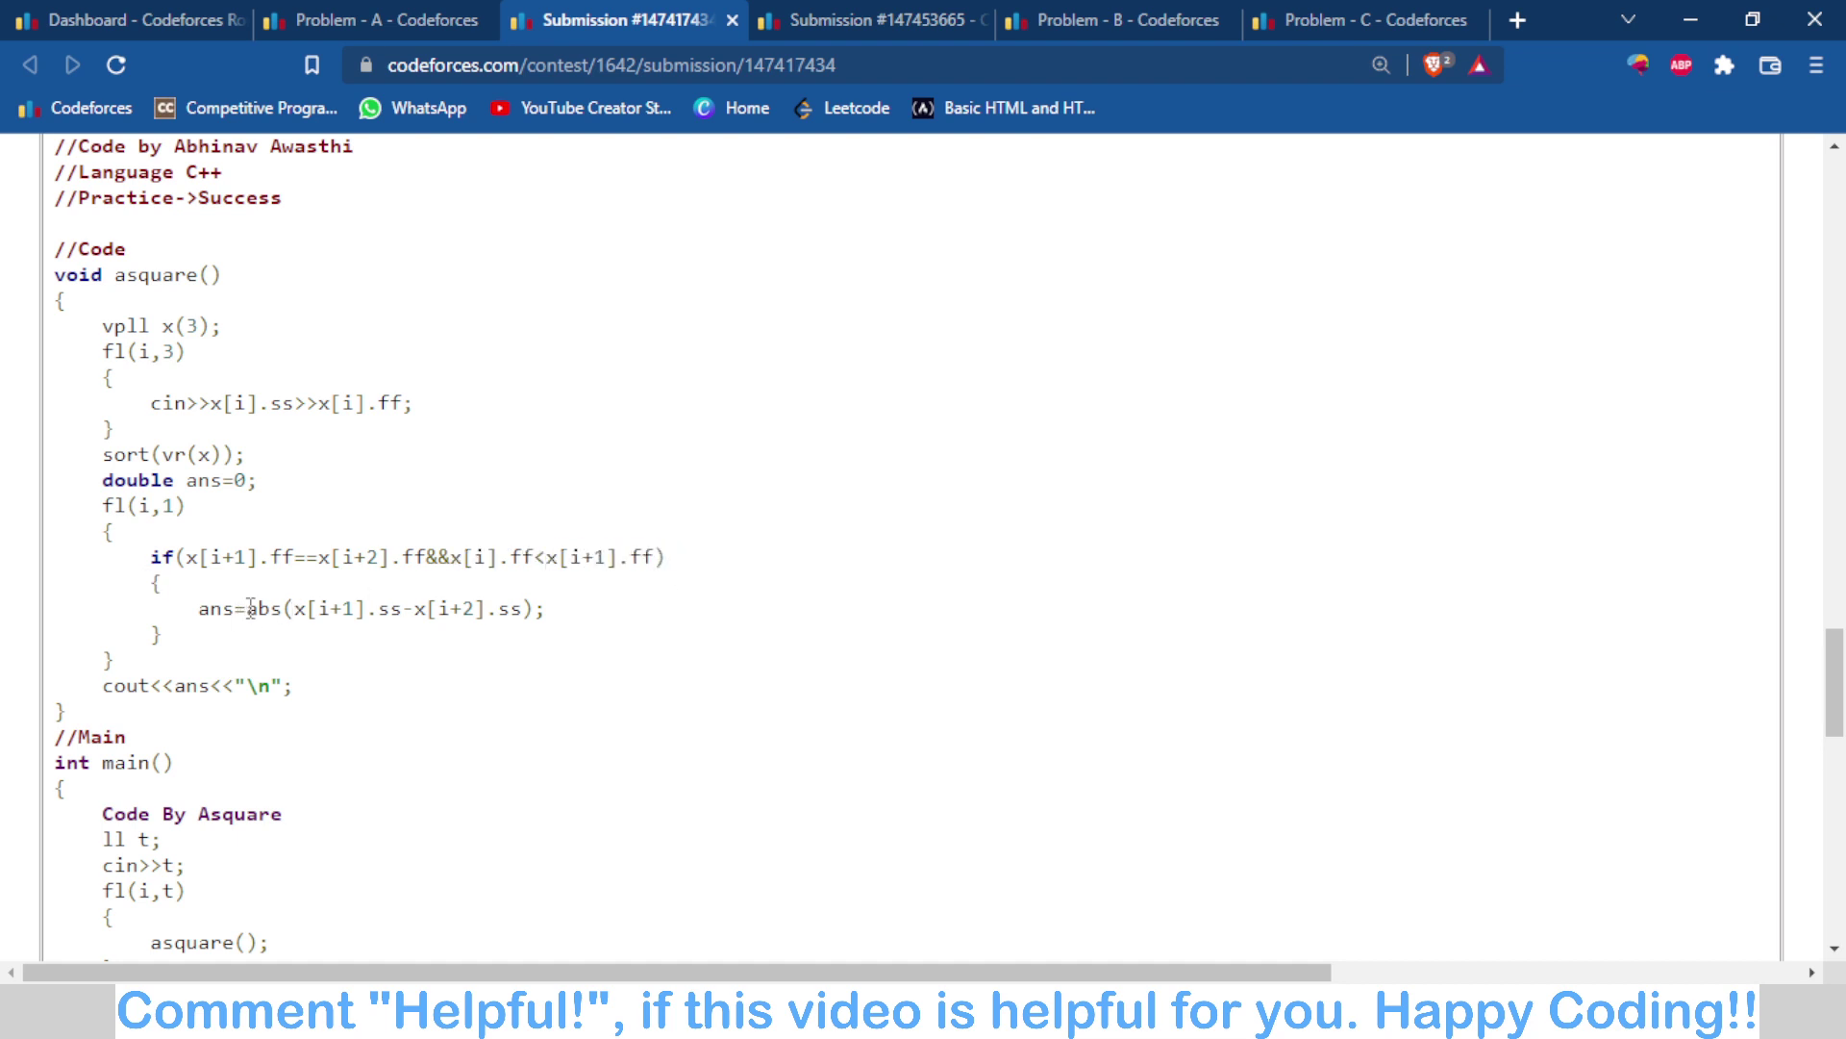
{"action": "left_click_drag", "start_coordinate": [250, 608], "coordinate": [577, 618]}
{"action": "left_click", "coordinate": [546, 616]}
{"action": "left_click_drag", "start_coordinate": [250, 608], "coordinate": [594, 618]}
{"action": "left_click", "coordinate": [593, 618]}
Step: Open Submission #147453665 and highlight its output line and the 1642A problem entry
{"action": "left_click", "coordinate": [846, 19]}
{"action": "scroll", "coordinate": [455, 688], "scroll_direction": "down", "scroll_amount": 15}
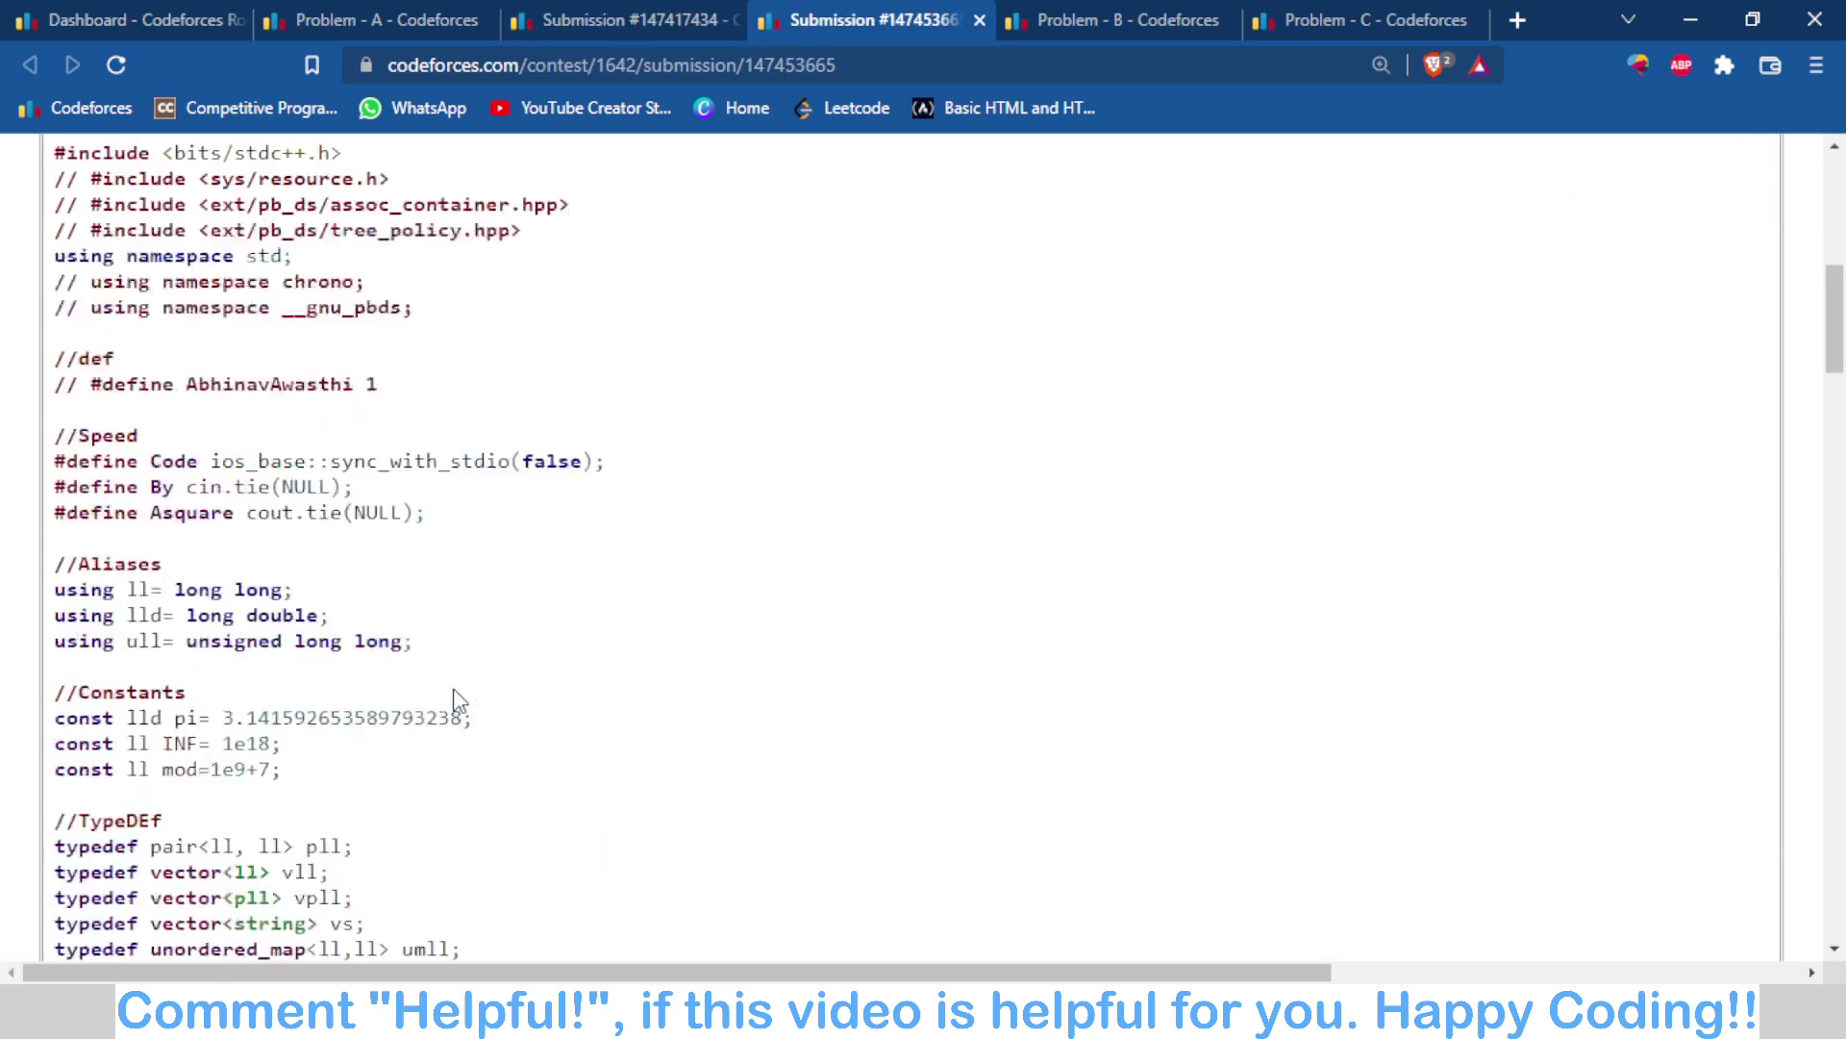
{"action": "scroll", "coordinate": [456, 689], "scroll_direction": "down", "scroll_amount": 20}
{"action": "scroll", "coordinate": [453, 688], "scroll_direction": "up", "scroll_amount": 10}
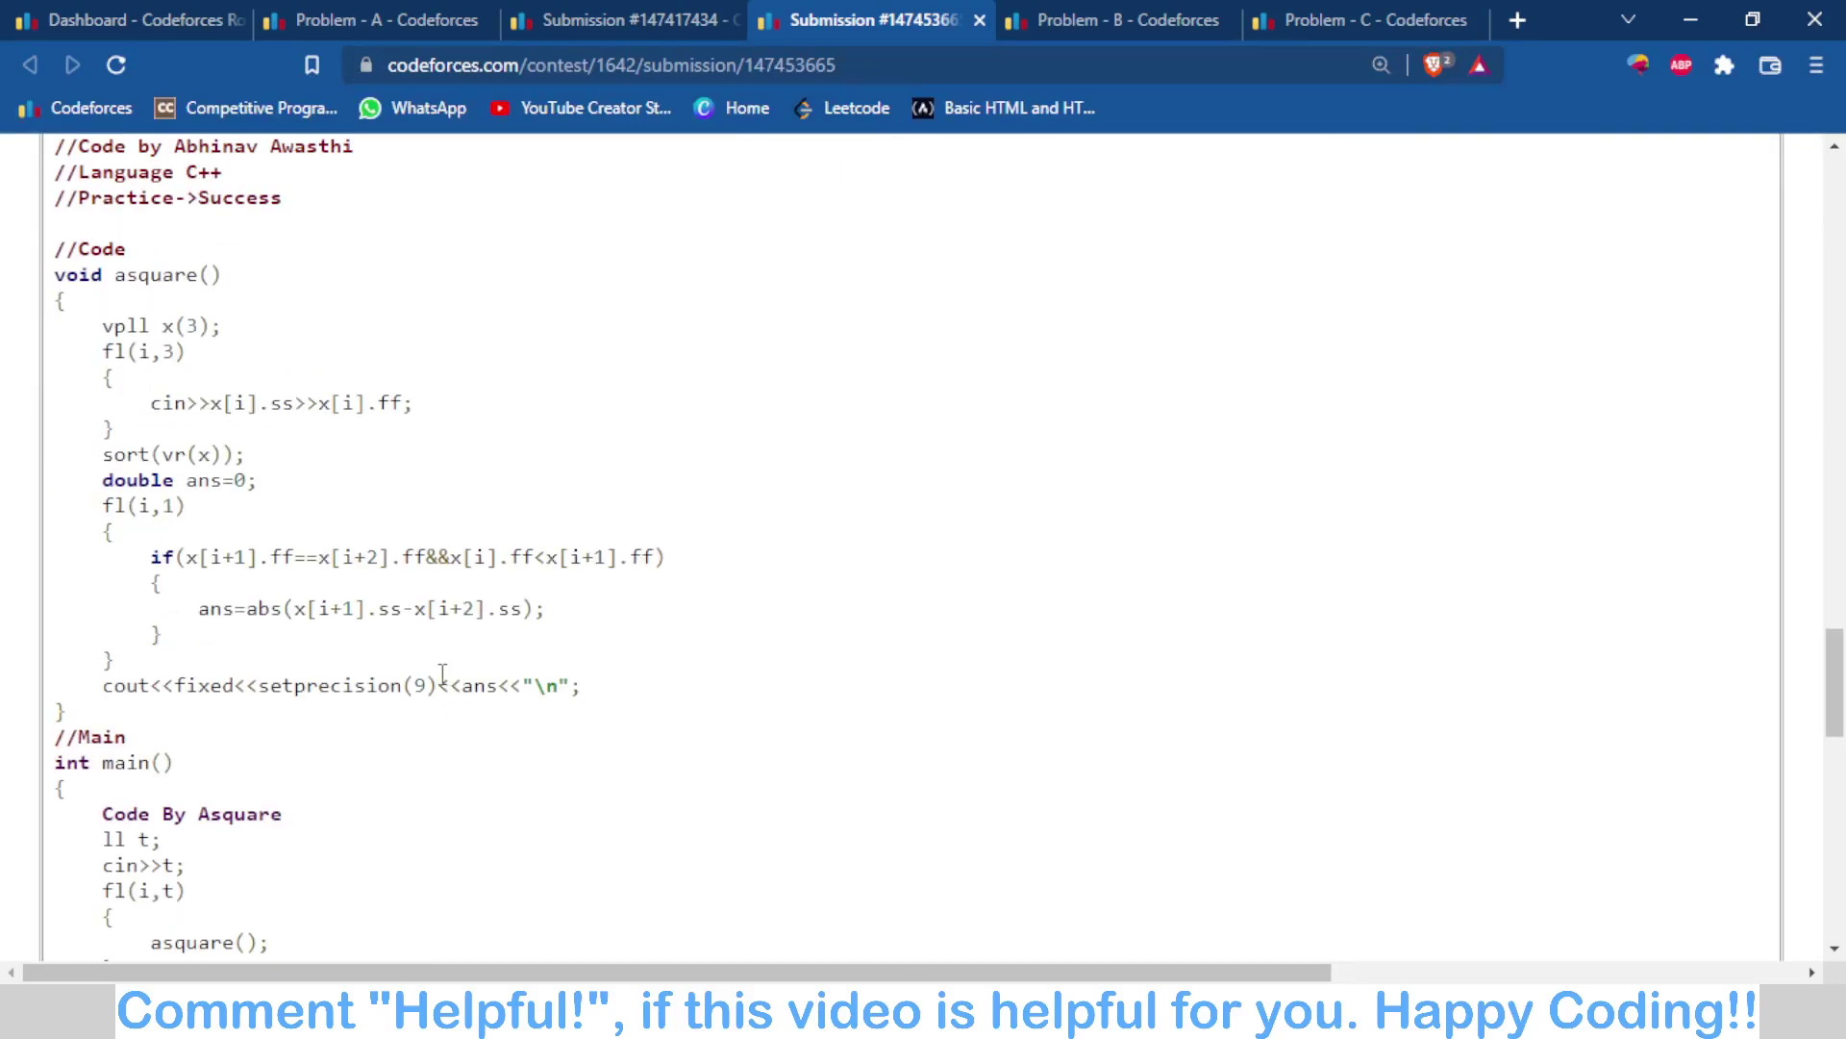
{"action": "left_click_drag", "start_coordinate": [178, 692], "coordinate": [536, 690]}
{"action": "left_click", "coordinate": [700, 700]}
{"action": "scroll", "coordinate": [700, 683], "scroll_direction": "up", "scroll_amount": 10}
{"action": "scroll", "coordinate": [665, 541], "scroll_direction": "up", "scroll_amount": 15}
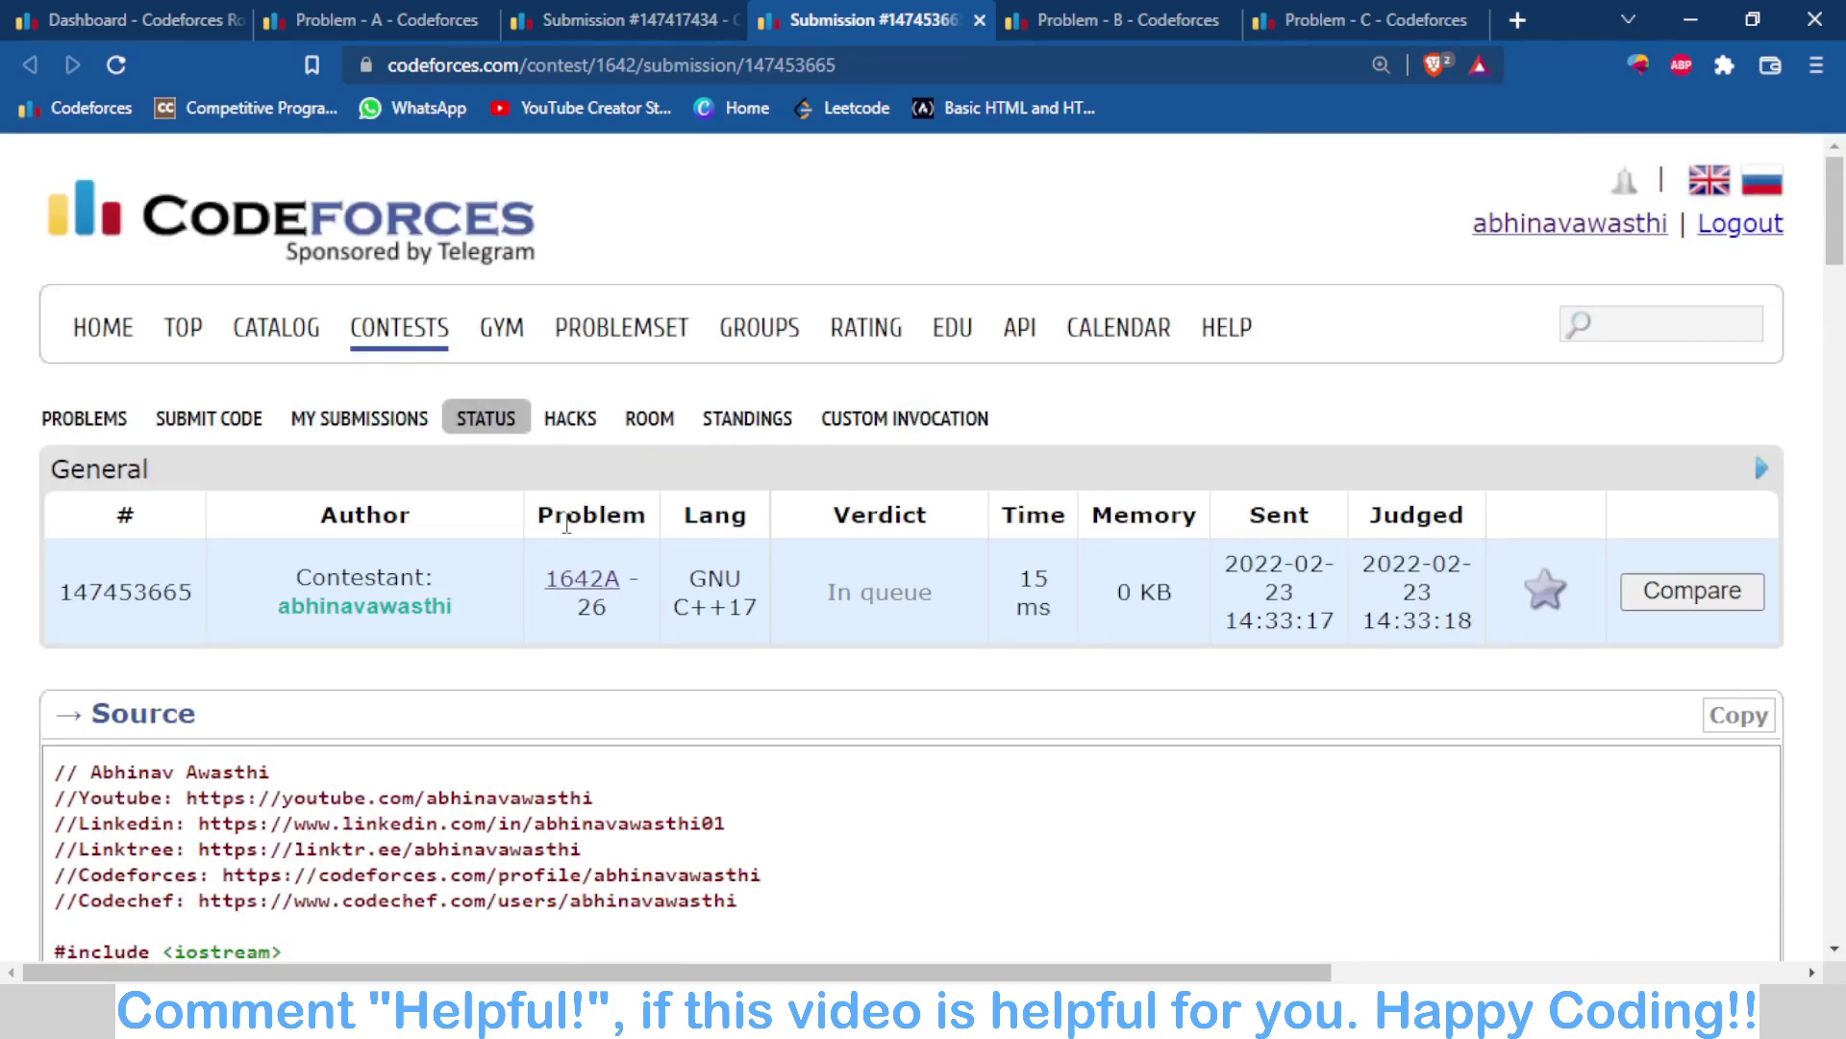
{"action": "left_click_drag", "start_coordinate": [538, 577], "coordinate": [646, 689]}
{"action": "left_click", "coordinate": [639, 698]}
Step: Highlight setprecision(9) in the cout line, then return to the Round #773 problems list
{"action": "scroll", "coordinate": [633, 710], "scroll_direction": "down", "scroll_amount": 5}
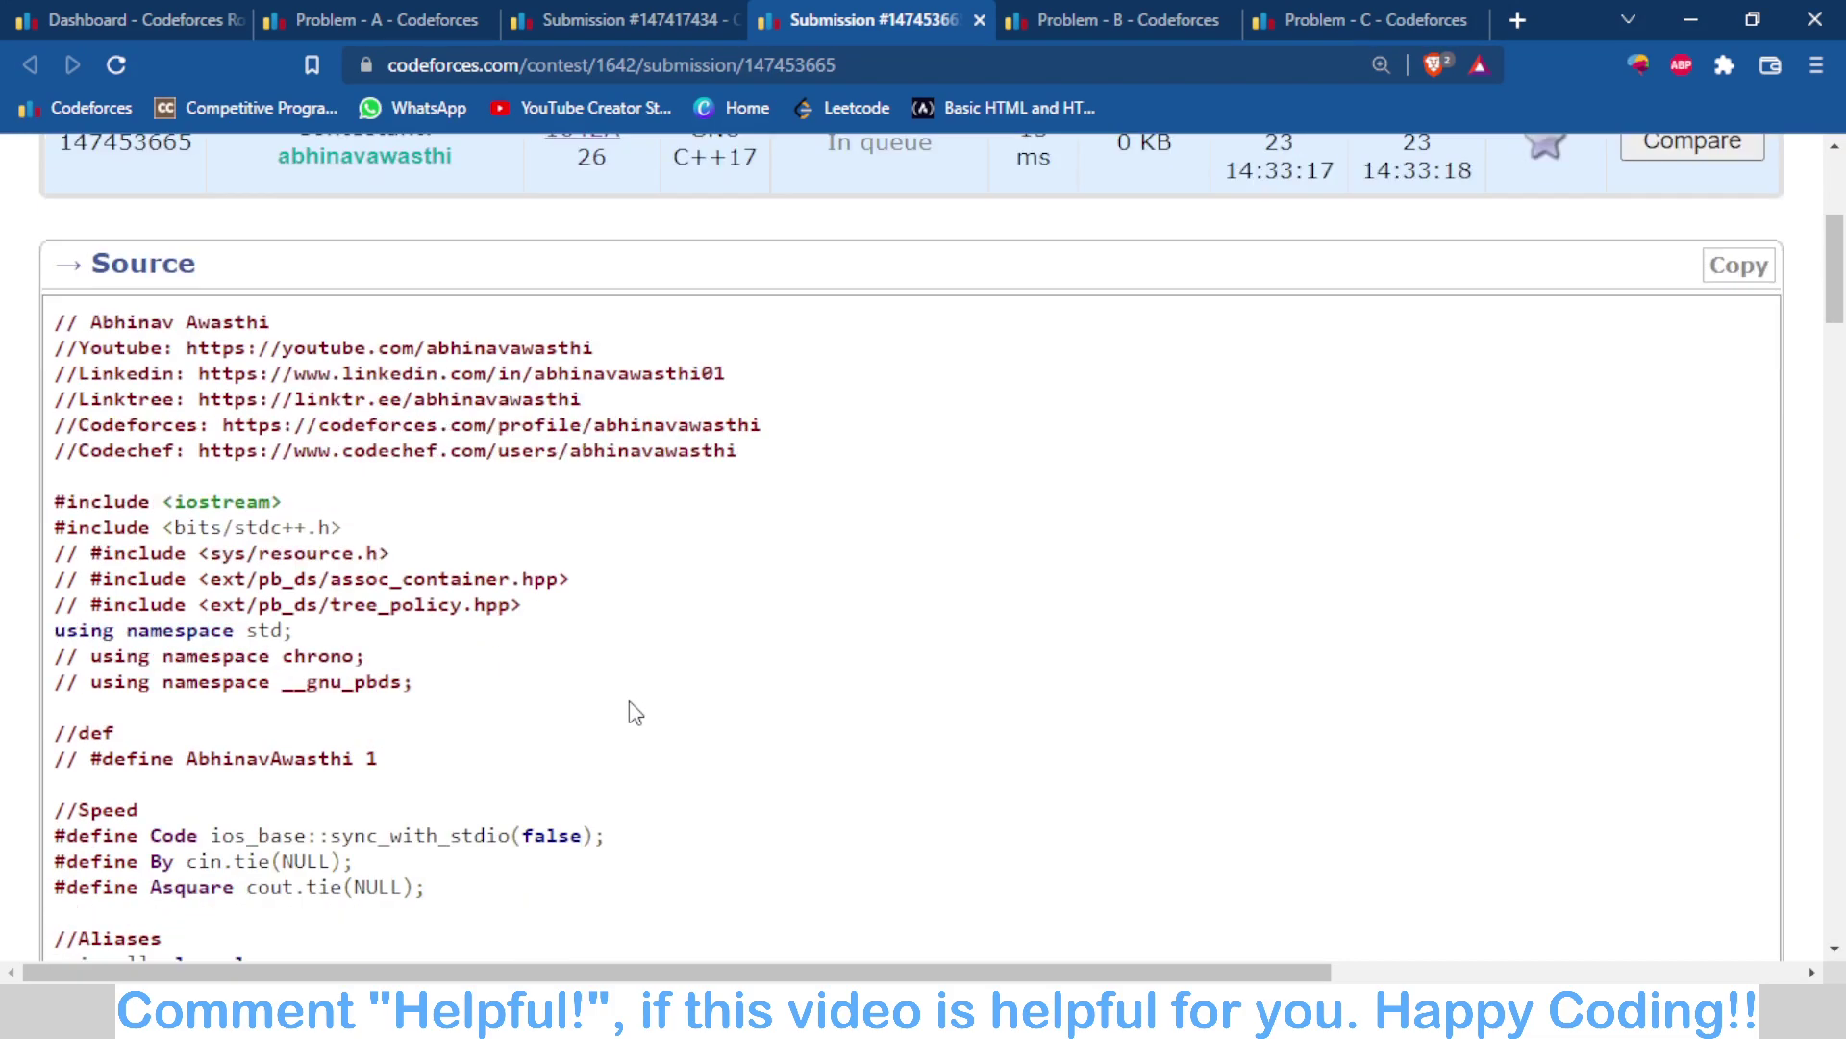
{"action": "scroll", "coordinate": [635, 702], "scroll_direction": "up", "scroll_amount": 5}
{"action": "scroll", "coordinate": [630, 700], "scroll_direction": "down", "scroll_amount": 20}
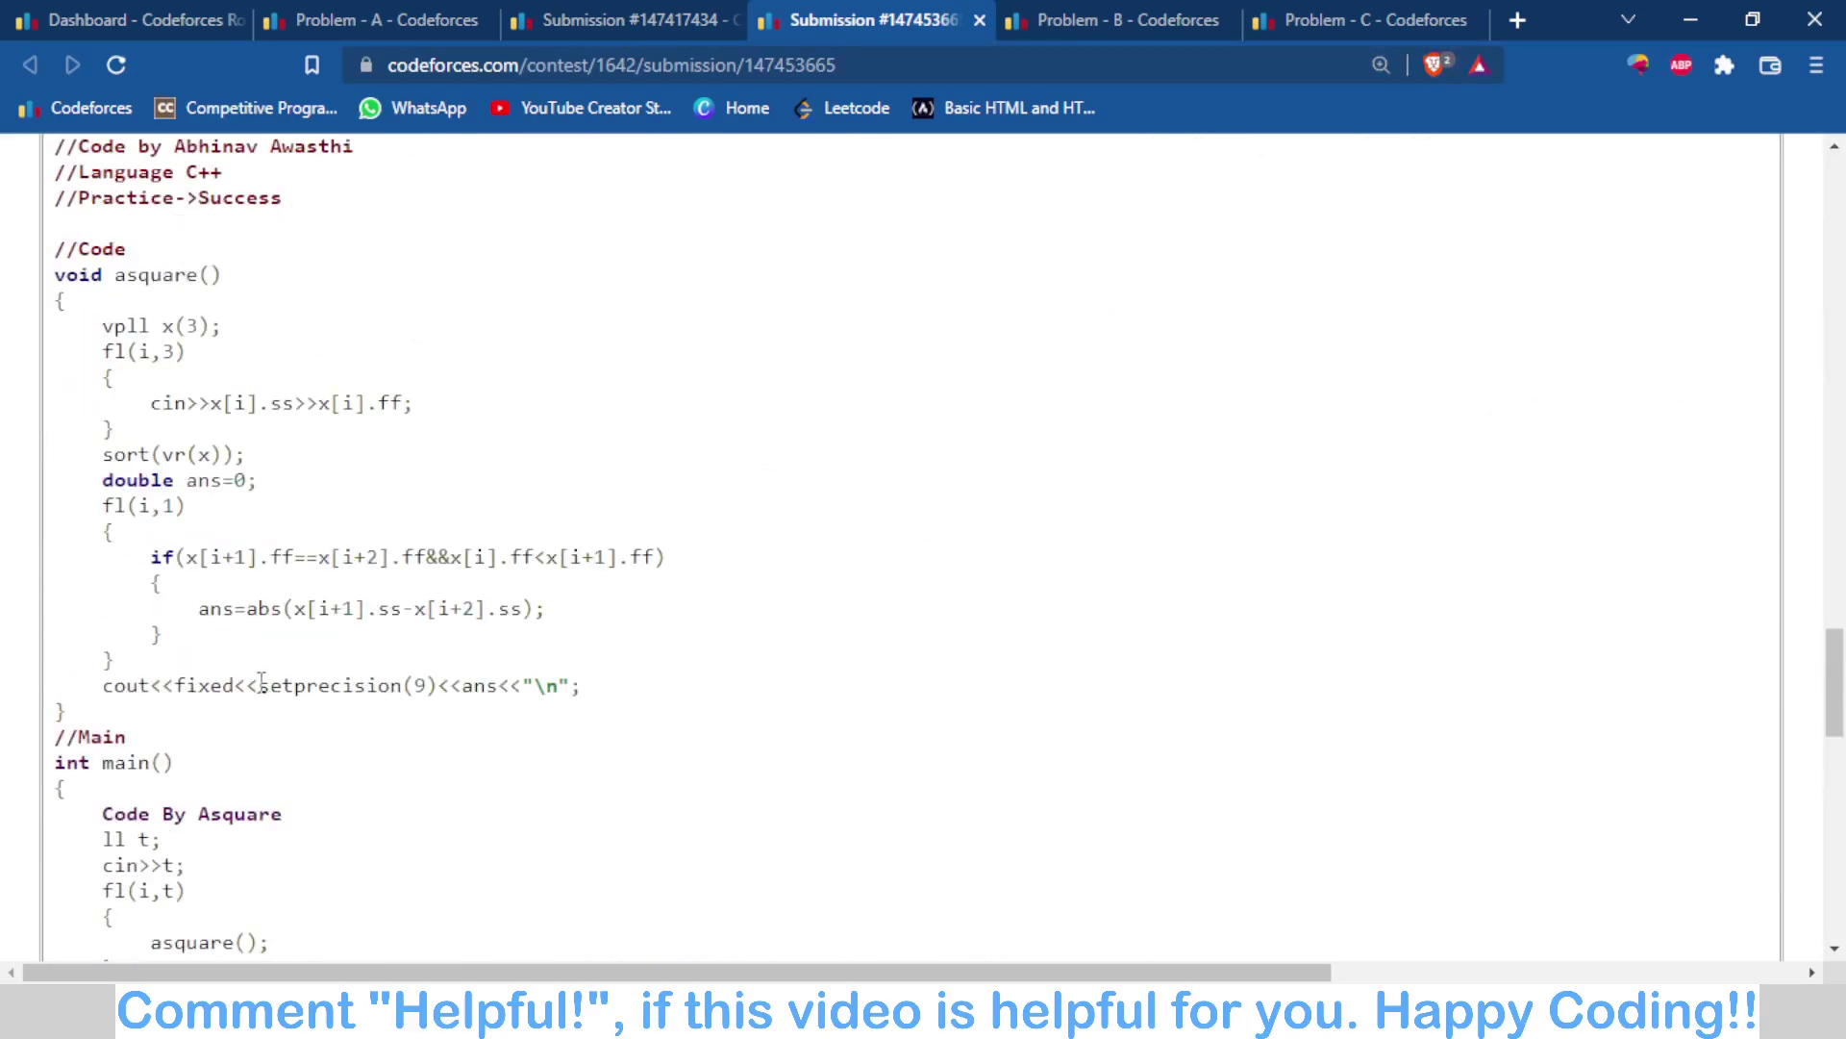
{"action": "left_click_drag", "start_coordinate": [261, 681], "coordinate": [439, 685]}
{"action": "left_click", "coordinate": [842, 681]}
{"action": "left_click", "coordinate": [193, 19]}
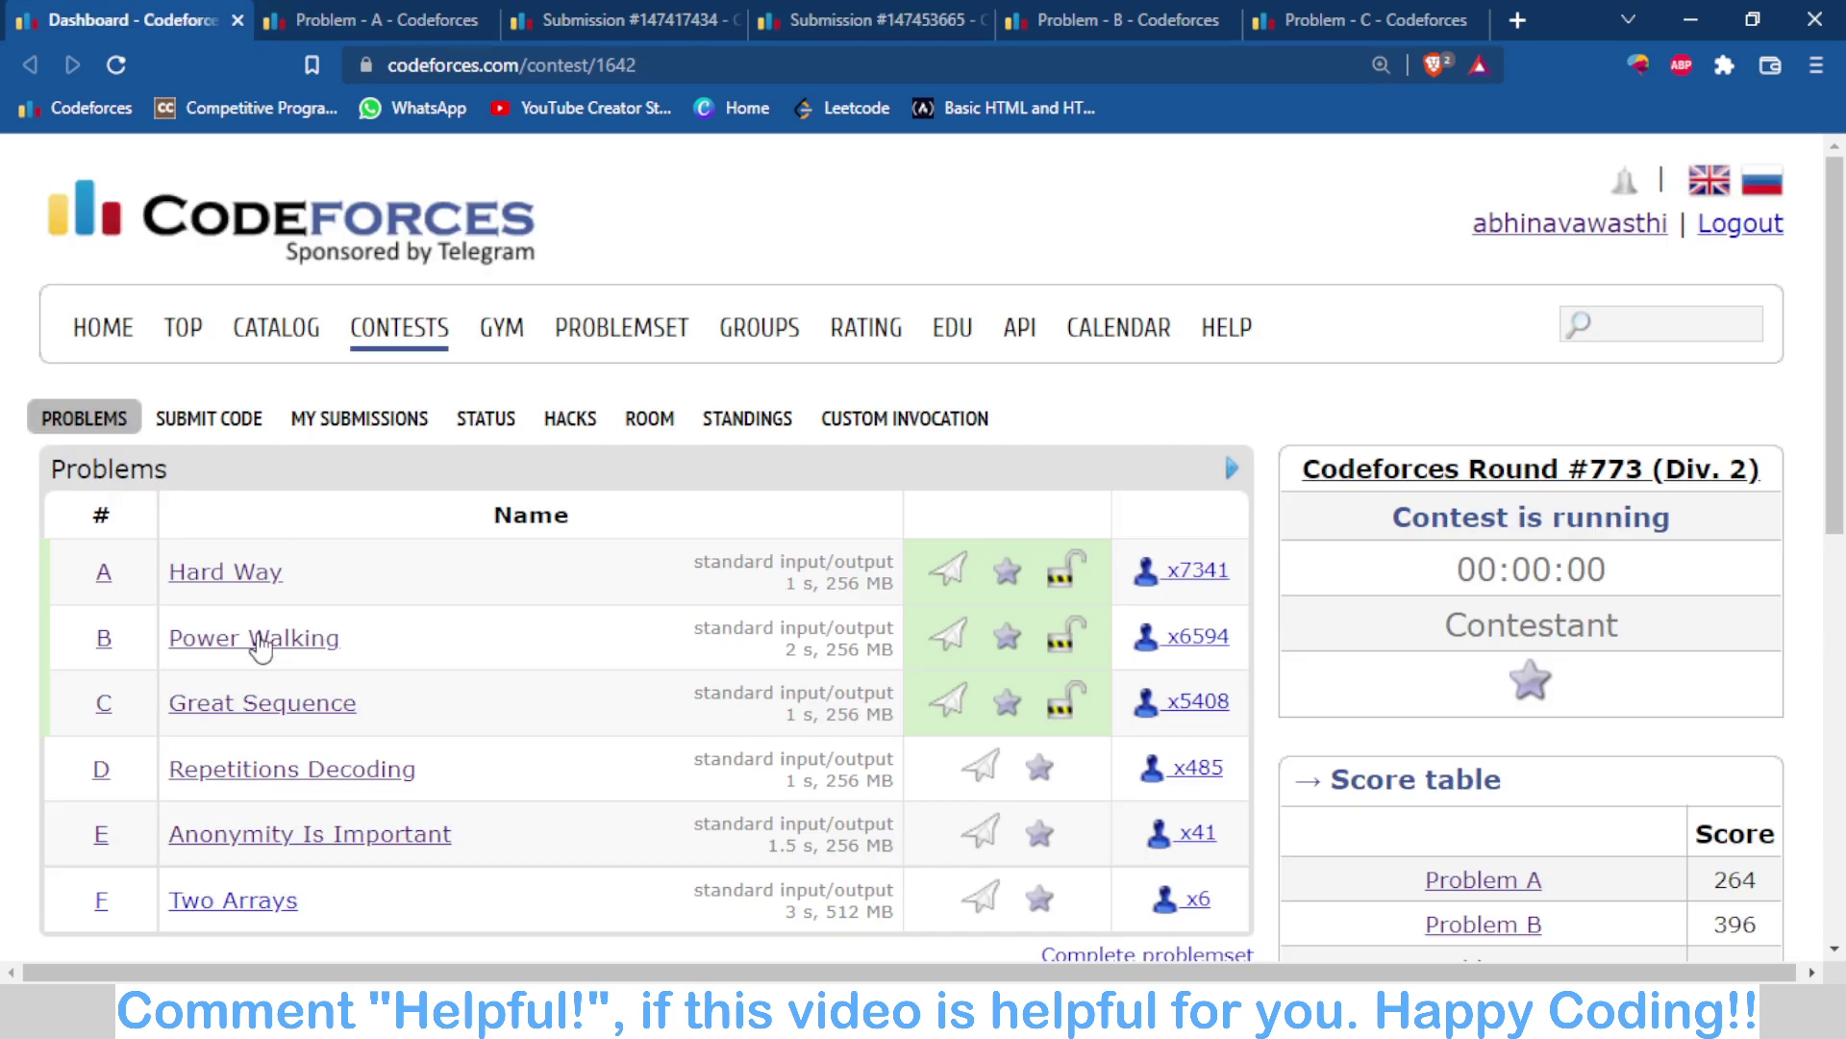
Step: Switch to Problem B and close both submission tabs
{"action": "left_click", "coordinate": [1071, 17]}
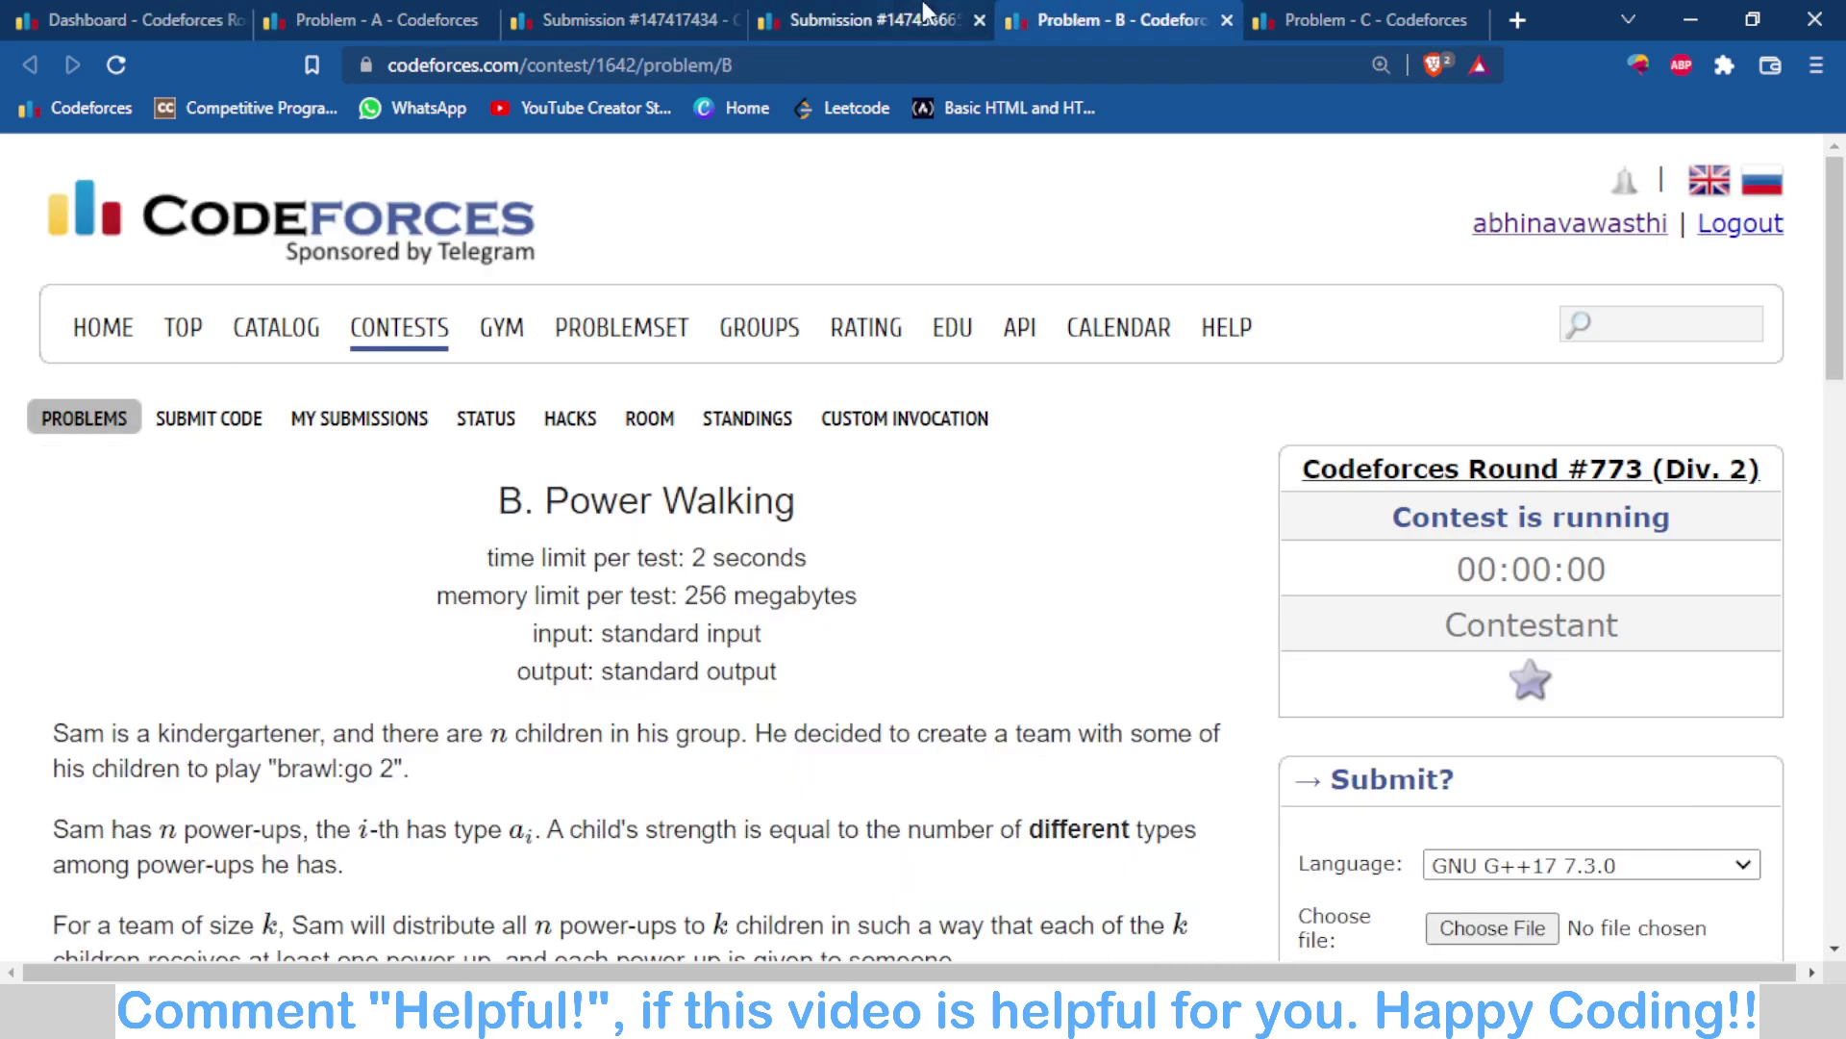
{"action": "left_click", "coordinate": [727, 21]}
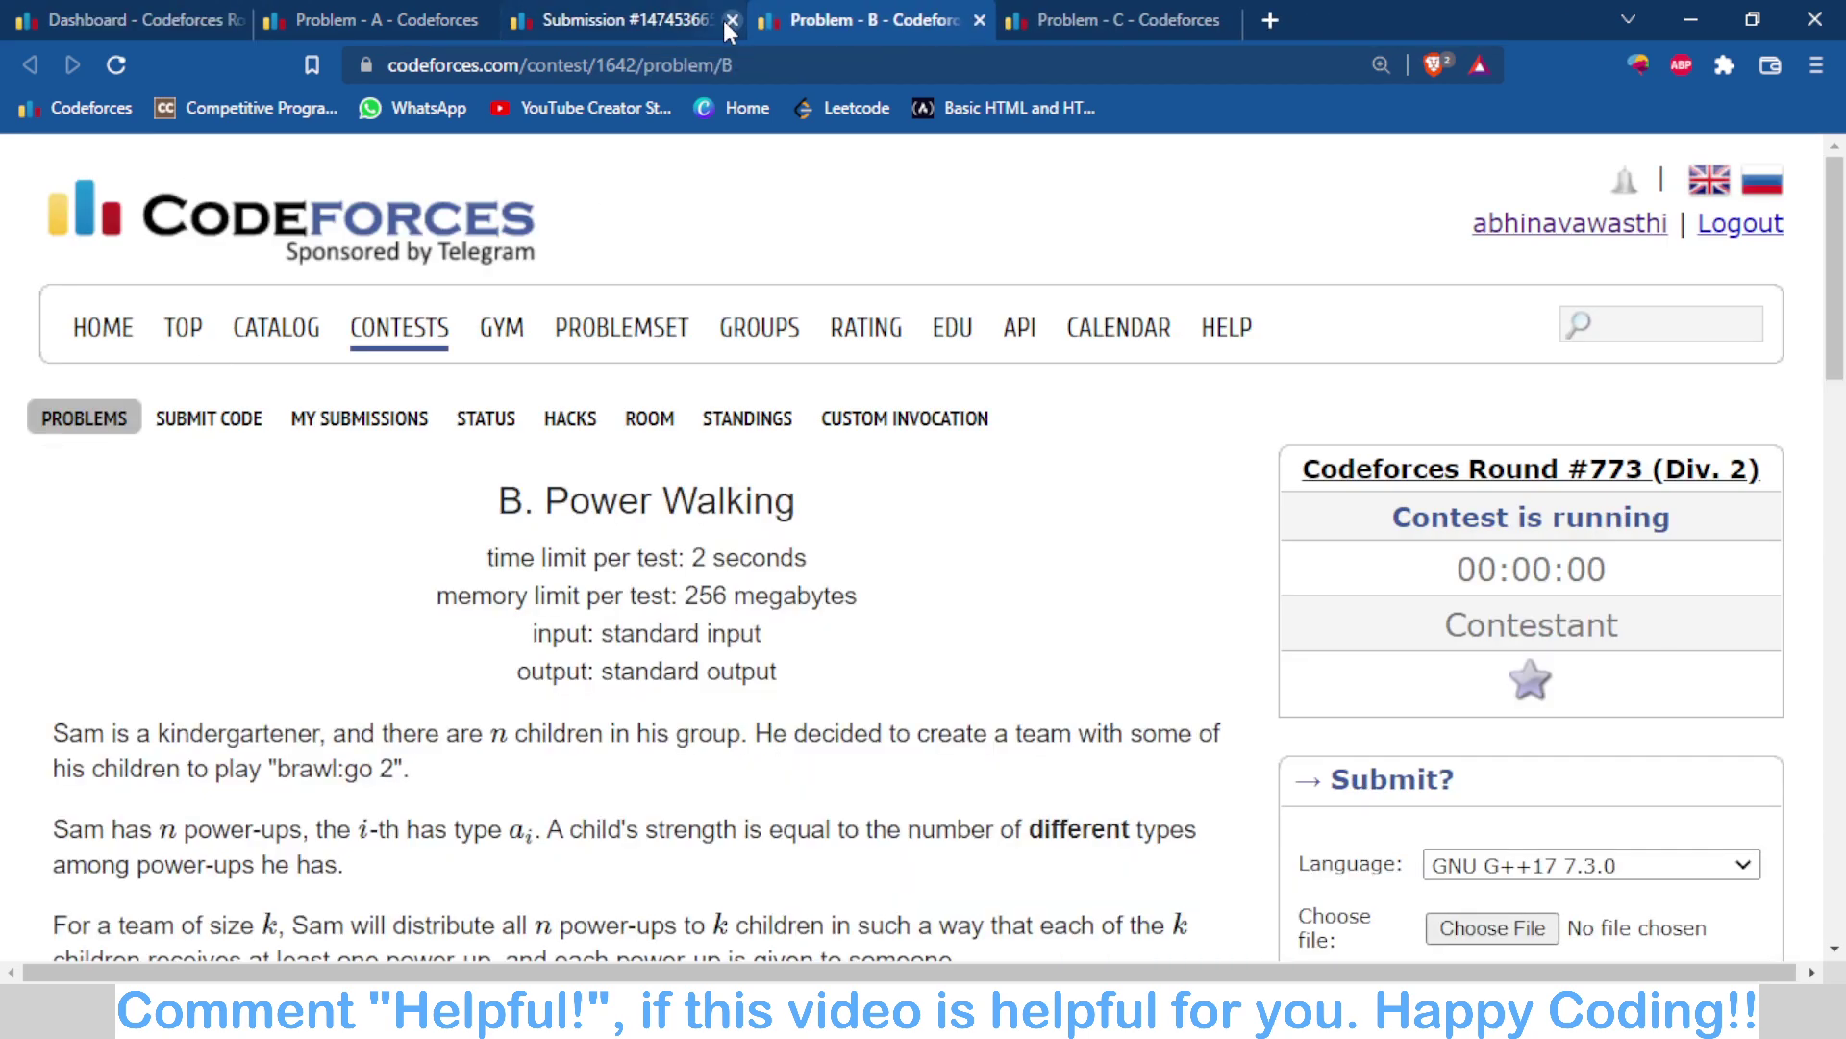
{"action": "left_click", "coordinate": [731, 20]}
{"action": "scroll", "coordinate": [689, 538], "scroll_direction": "down", "scroll_amount": 5}
{"action": "scroll", "coordinate": [688, 539], "scroll_direction": "up", "scroll_amount": 5}
Step: Move to the Problem C 'Great Sequence' statement and highlight its opening paragraph
{"action": "key", "text": "ctrl+Tab"}
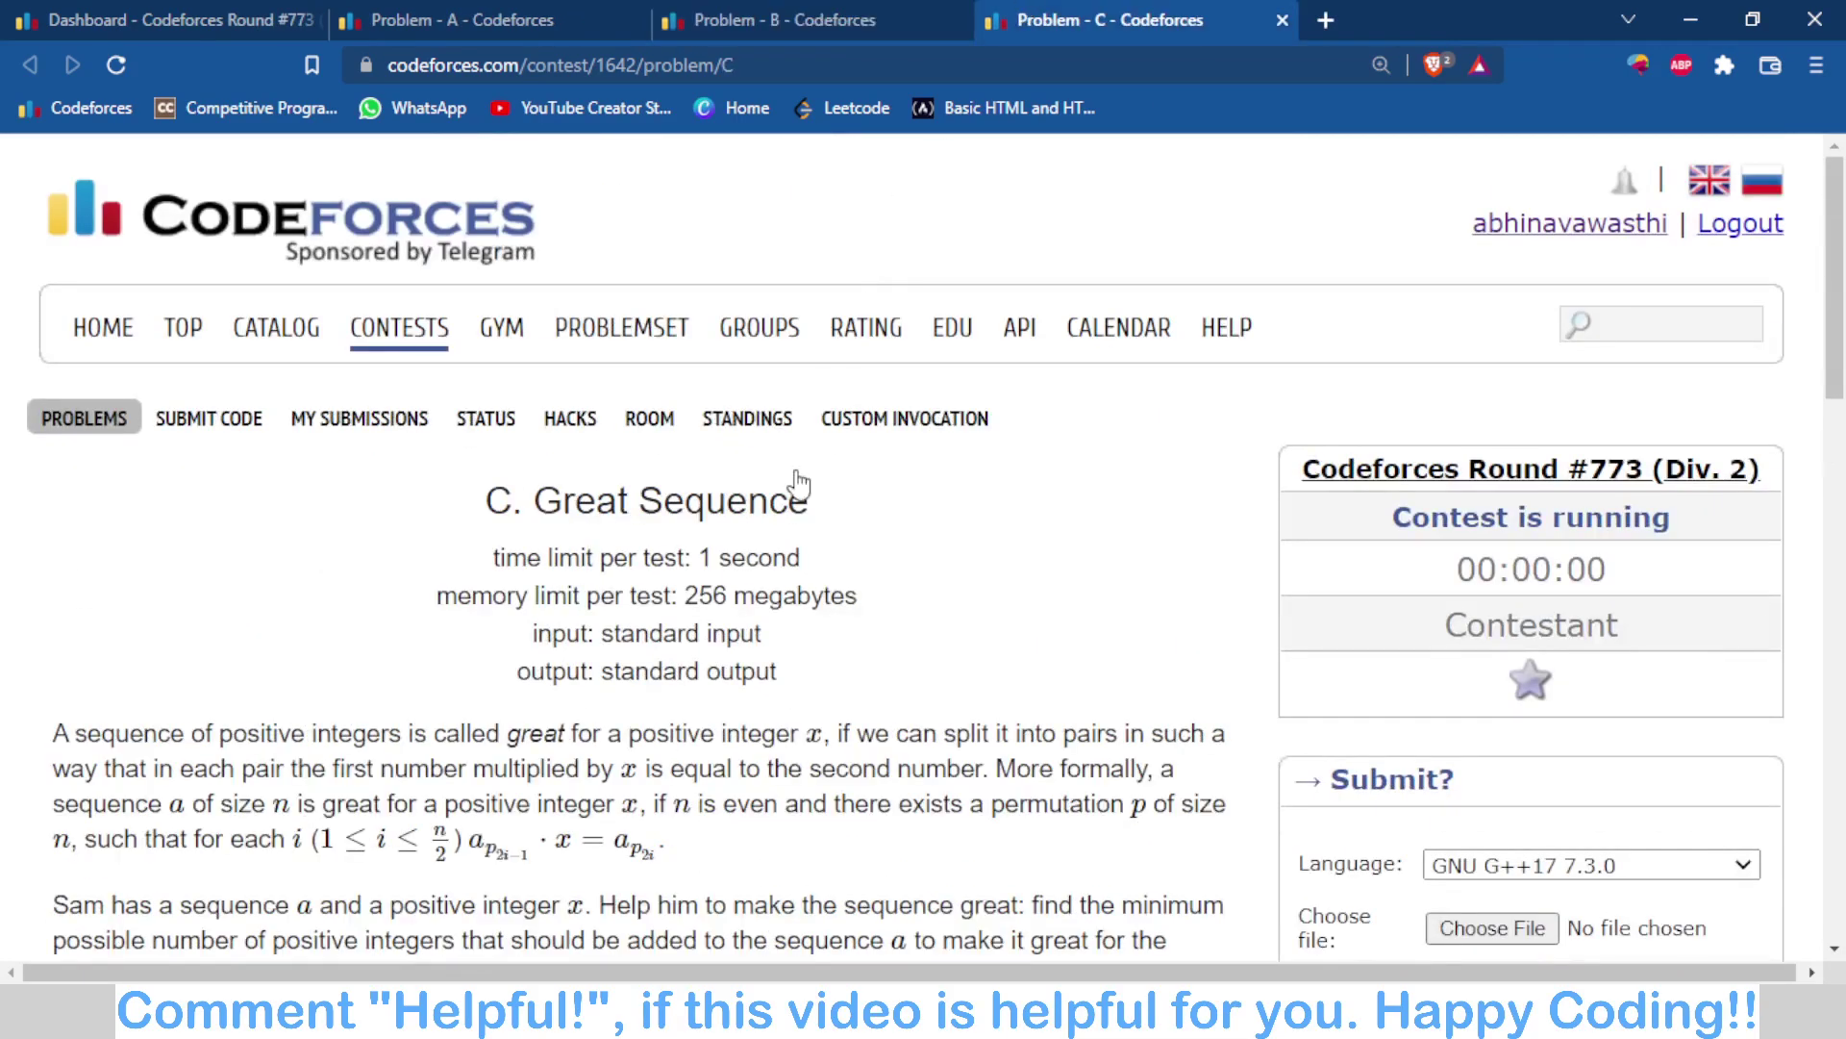
{"action": "scroll", "coordinate": [369, 532], "scroll_direction": "down", "scroll_amount": 4}
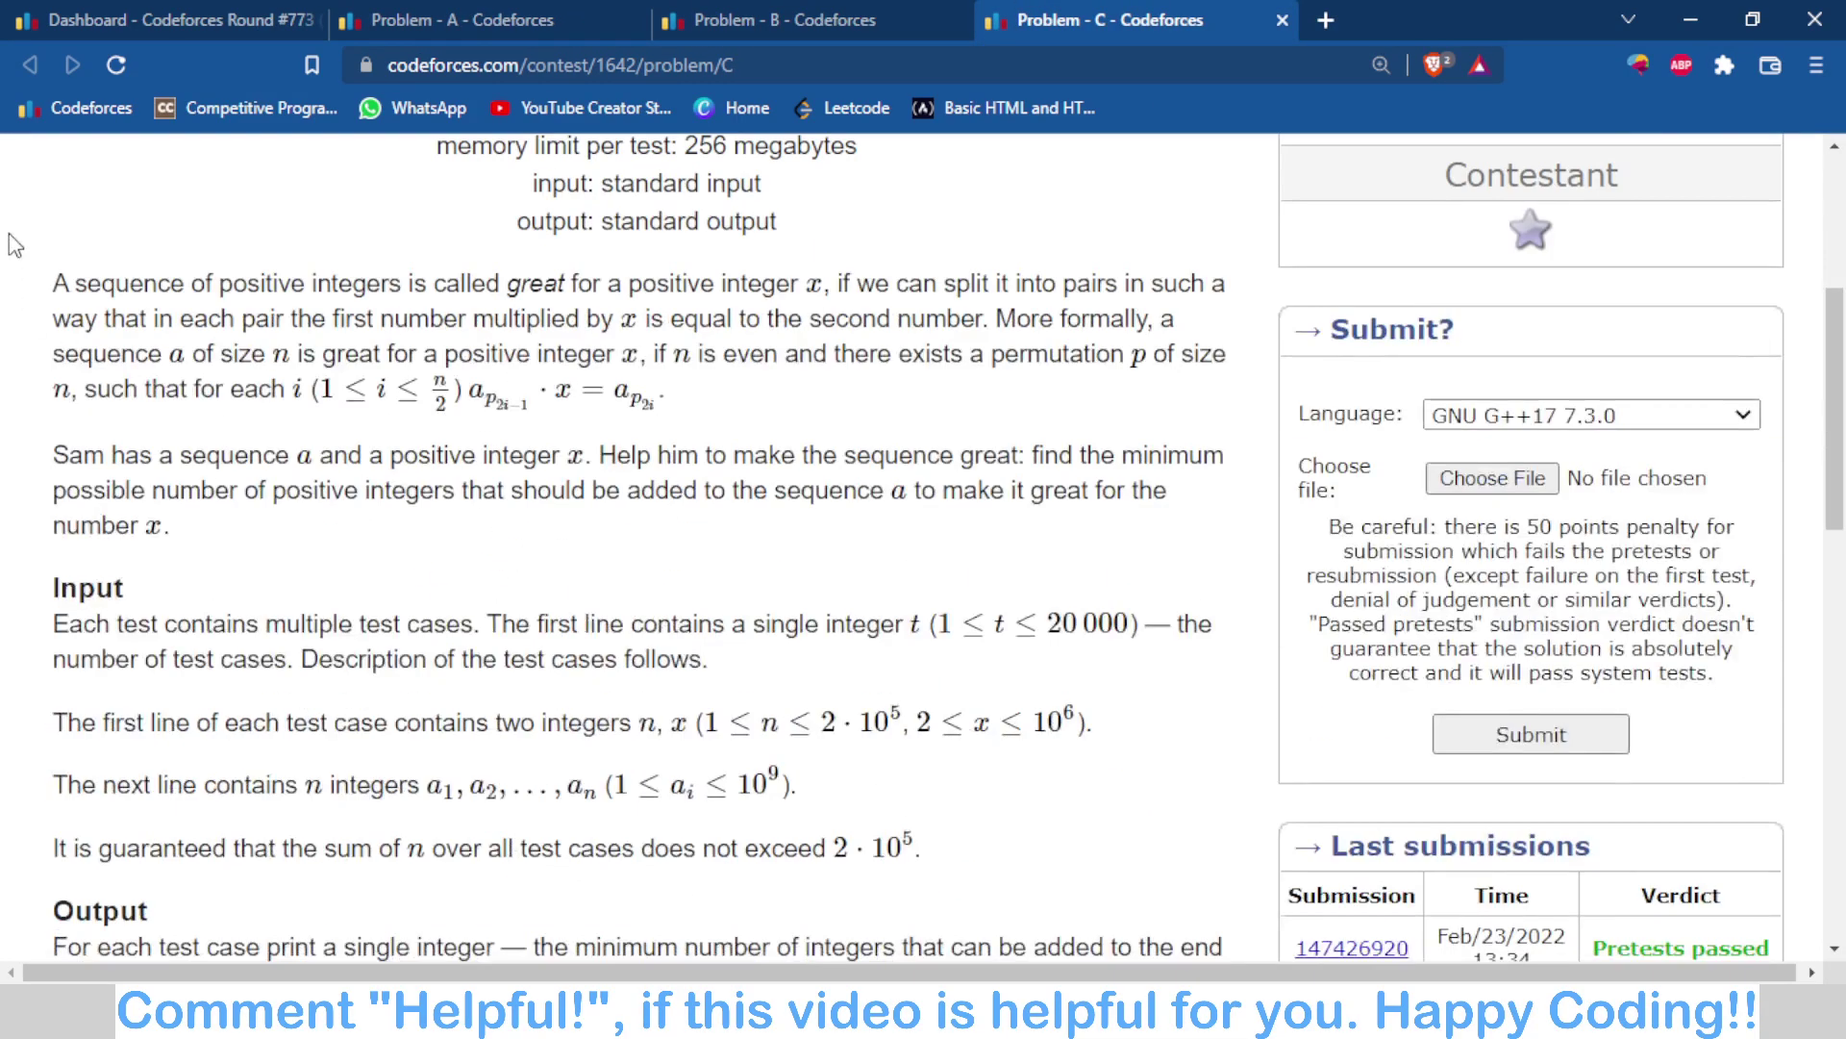
{"action": "left_click_drag", "start_coordinate": [14, 245], "coordinate": [813, 450]}
{"action": "left_click", "coordinate": [813, 450]}
{"action": "left_click_drag", "start_coordinate": [12, 290], "coordinate": [825, 417]}
{"action": "left_click", "coordinate": [833, 418]}
Step: Highlight the example line 5 2 3 5 15 in Problem C
{"action": "scroll", "coordinate": [699, 588], "scroll_direction": "down", "scroll_amount": 9}
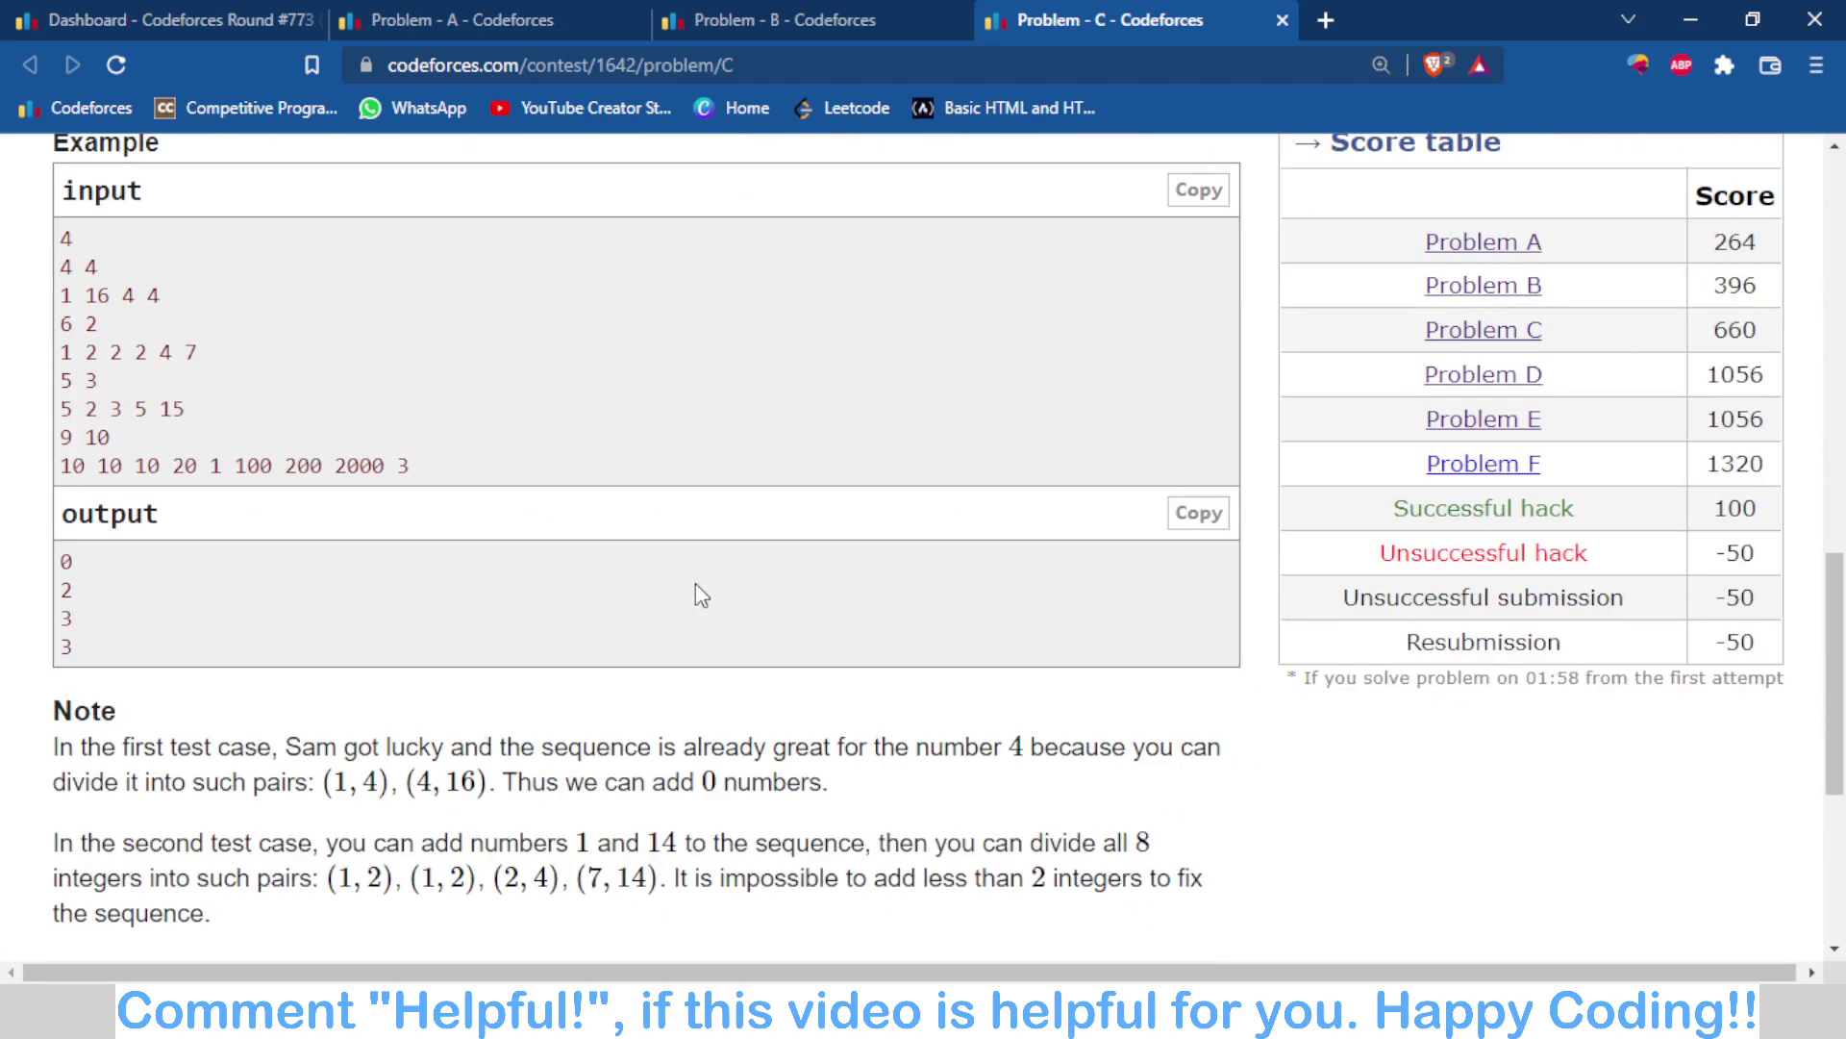
{"action": "left_click_drag", "start_coordinate": [63, 394], "coordinate": [246, 400]}
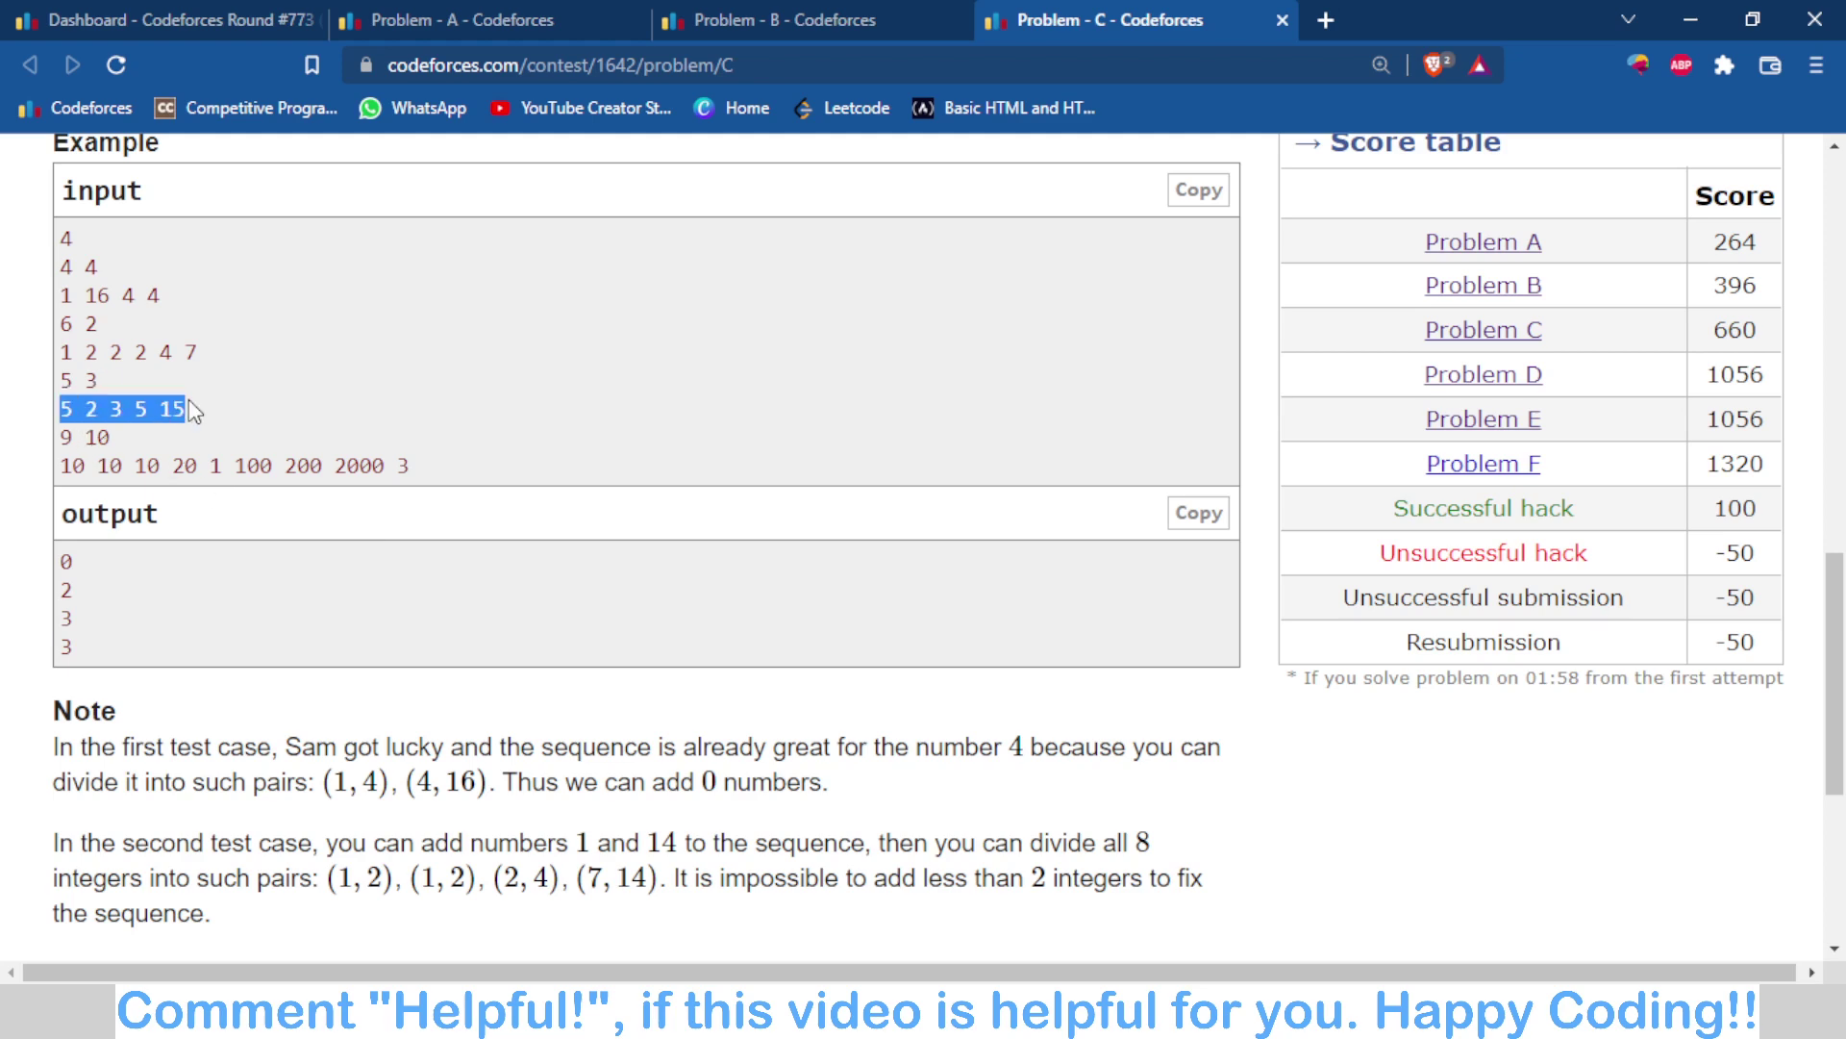
{"action": "left_click", "coordinate": [246, 400]}
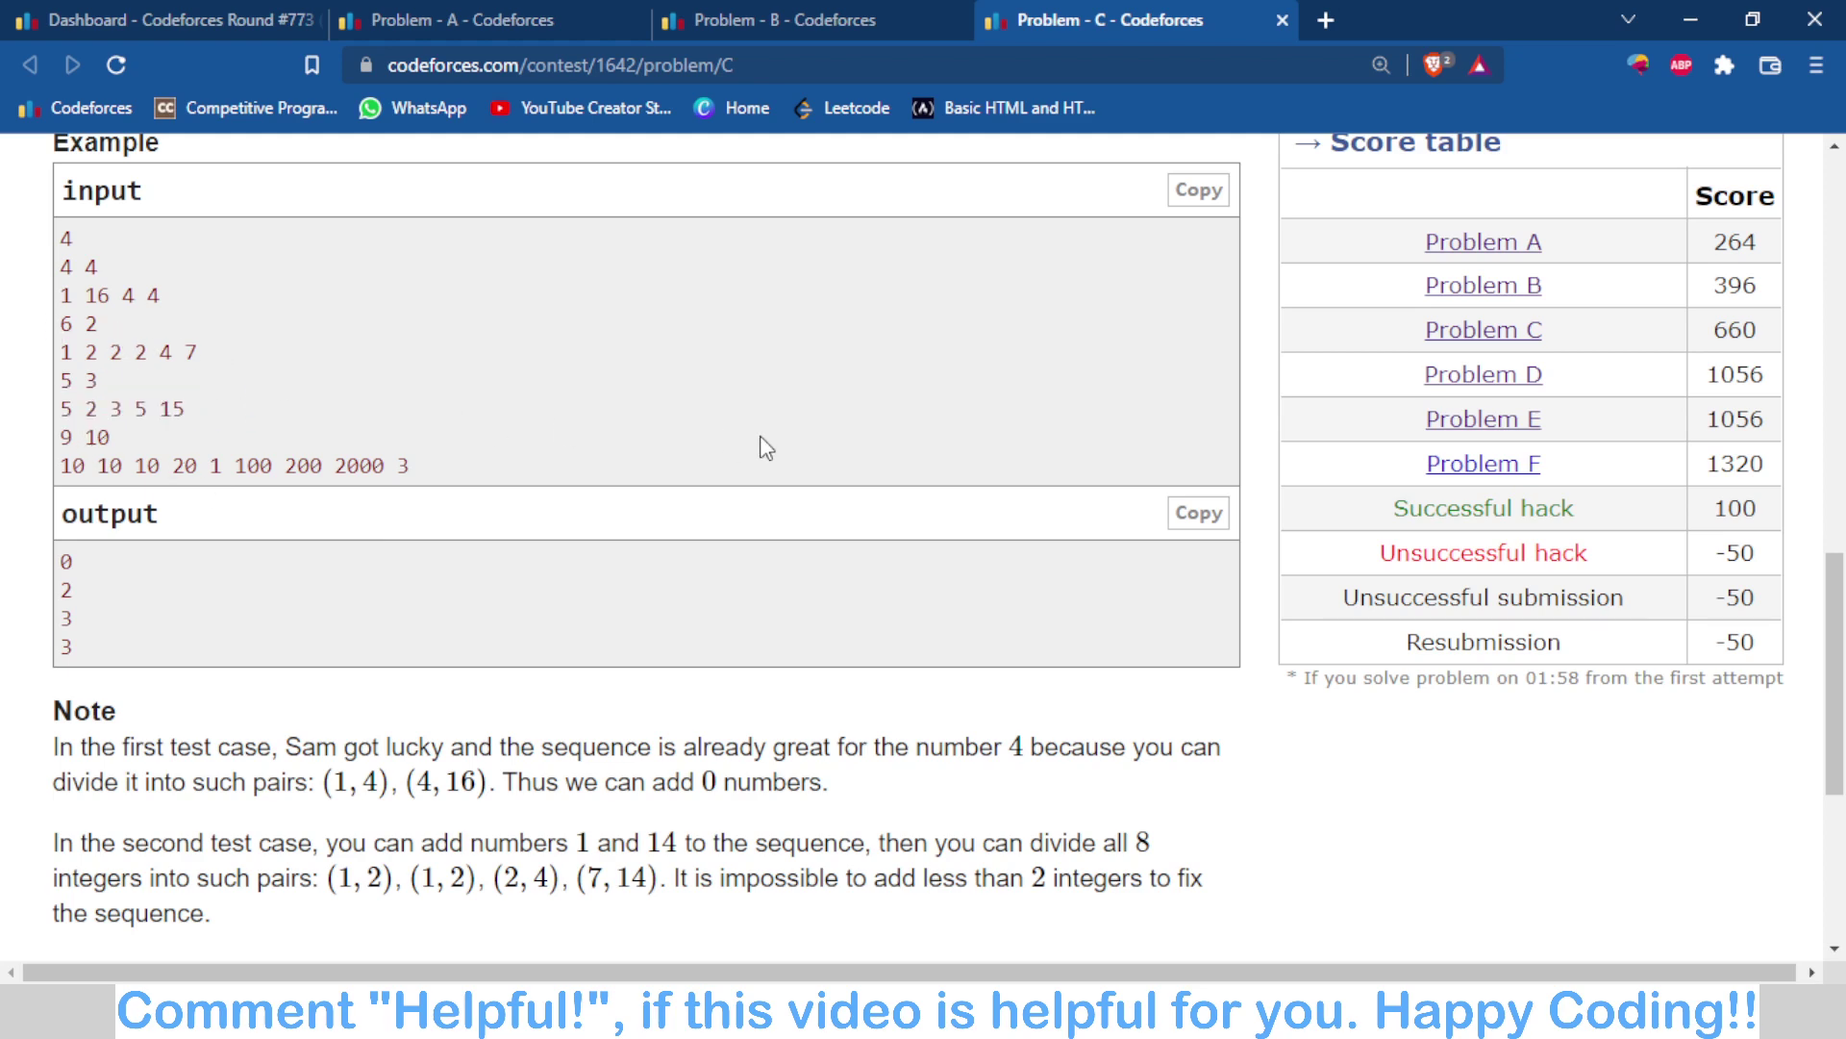
{"action": "scroll", "coordinate": [766, 448], "scroll_direction": "up", "scroll_amount": 9}
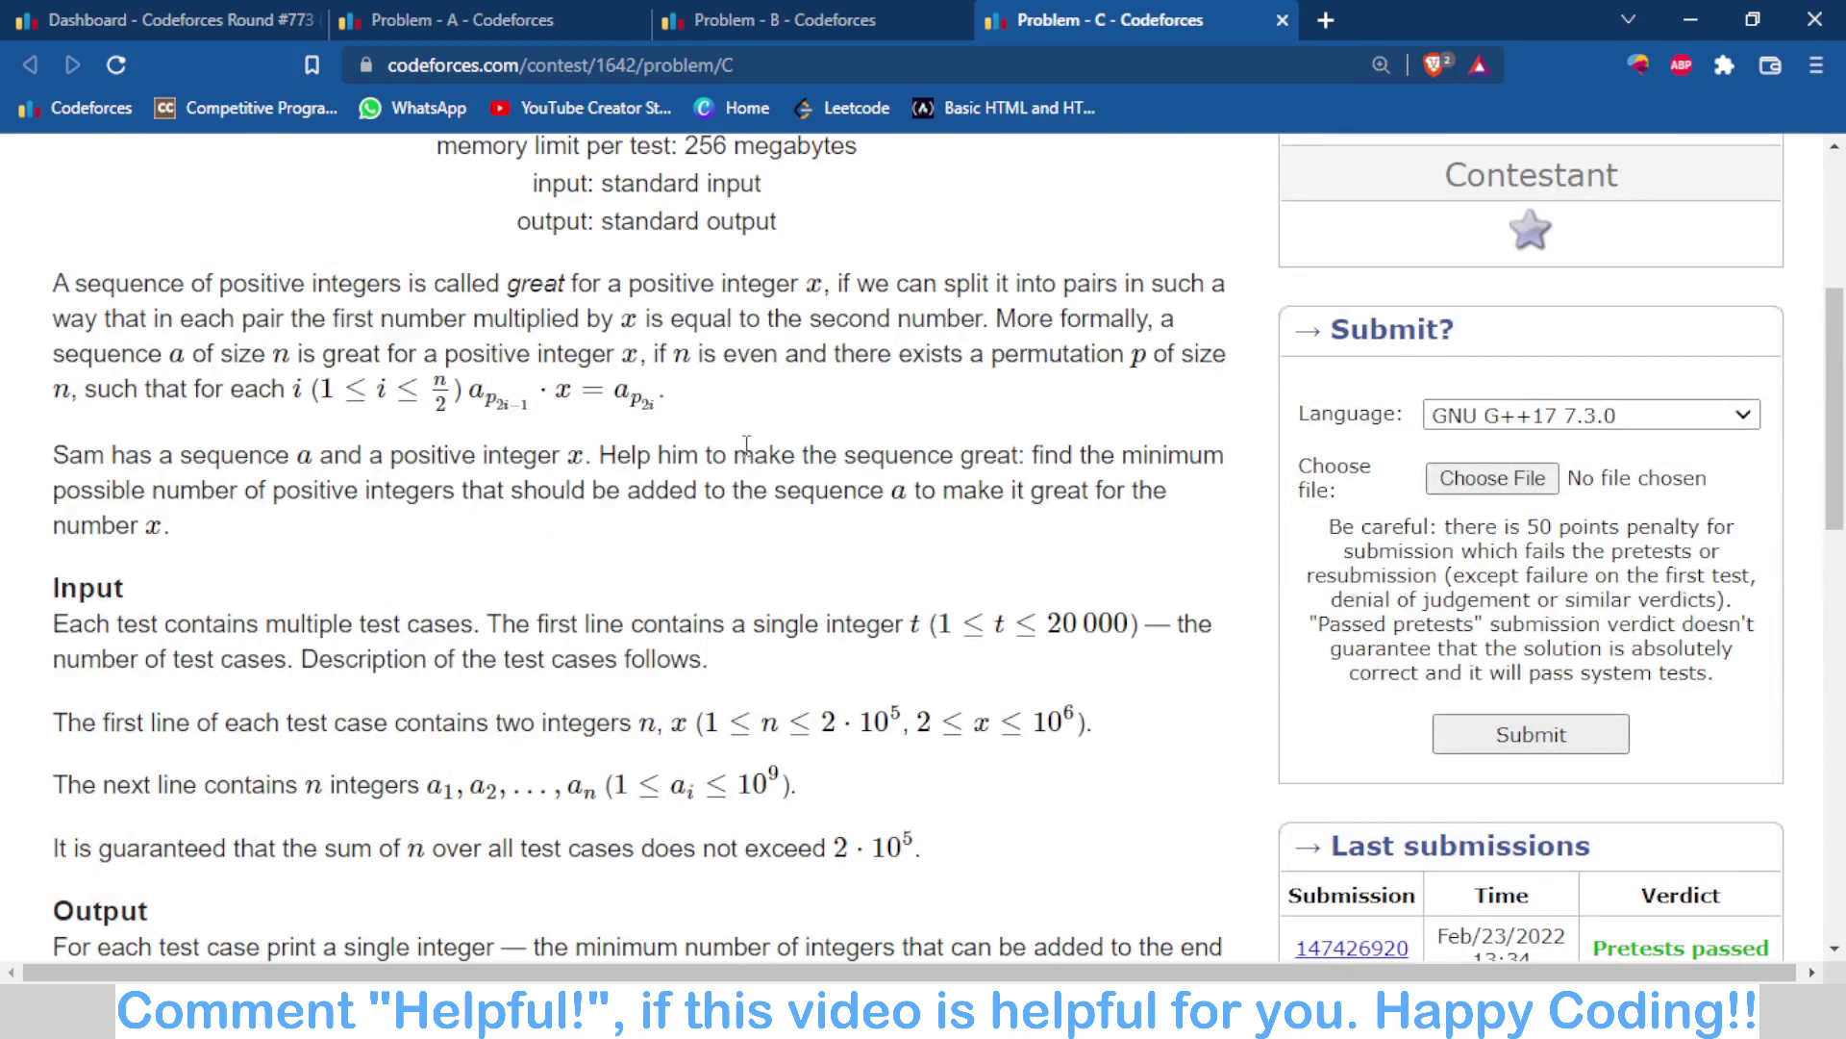
Step: Highlight the pairing formula in the great sequence definition several times
{"action": "left_click_drag", "start_coordinate": [471, 384], "coordinate": [646, 392]}
{"action": "left_click", "coordinate": [644, 390]}
{"action": "left_click_drag", "start_coordinate": [475, 394], "coordinate": [654, 395]}
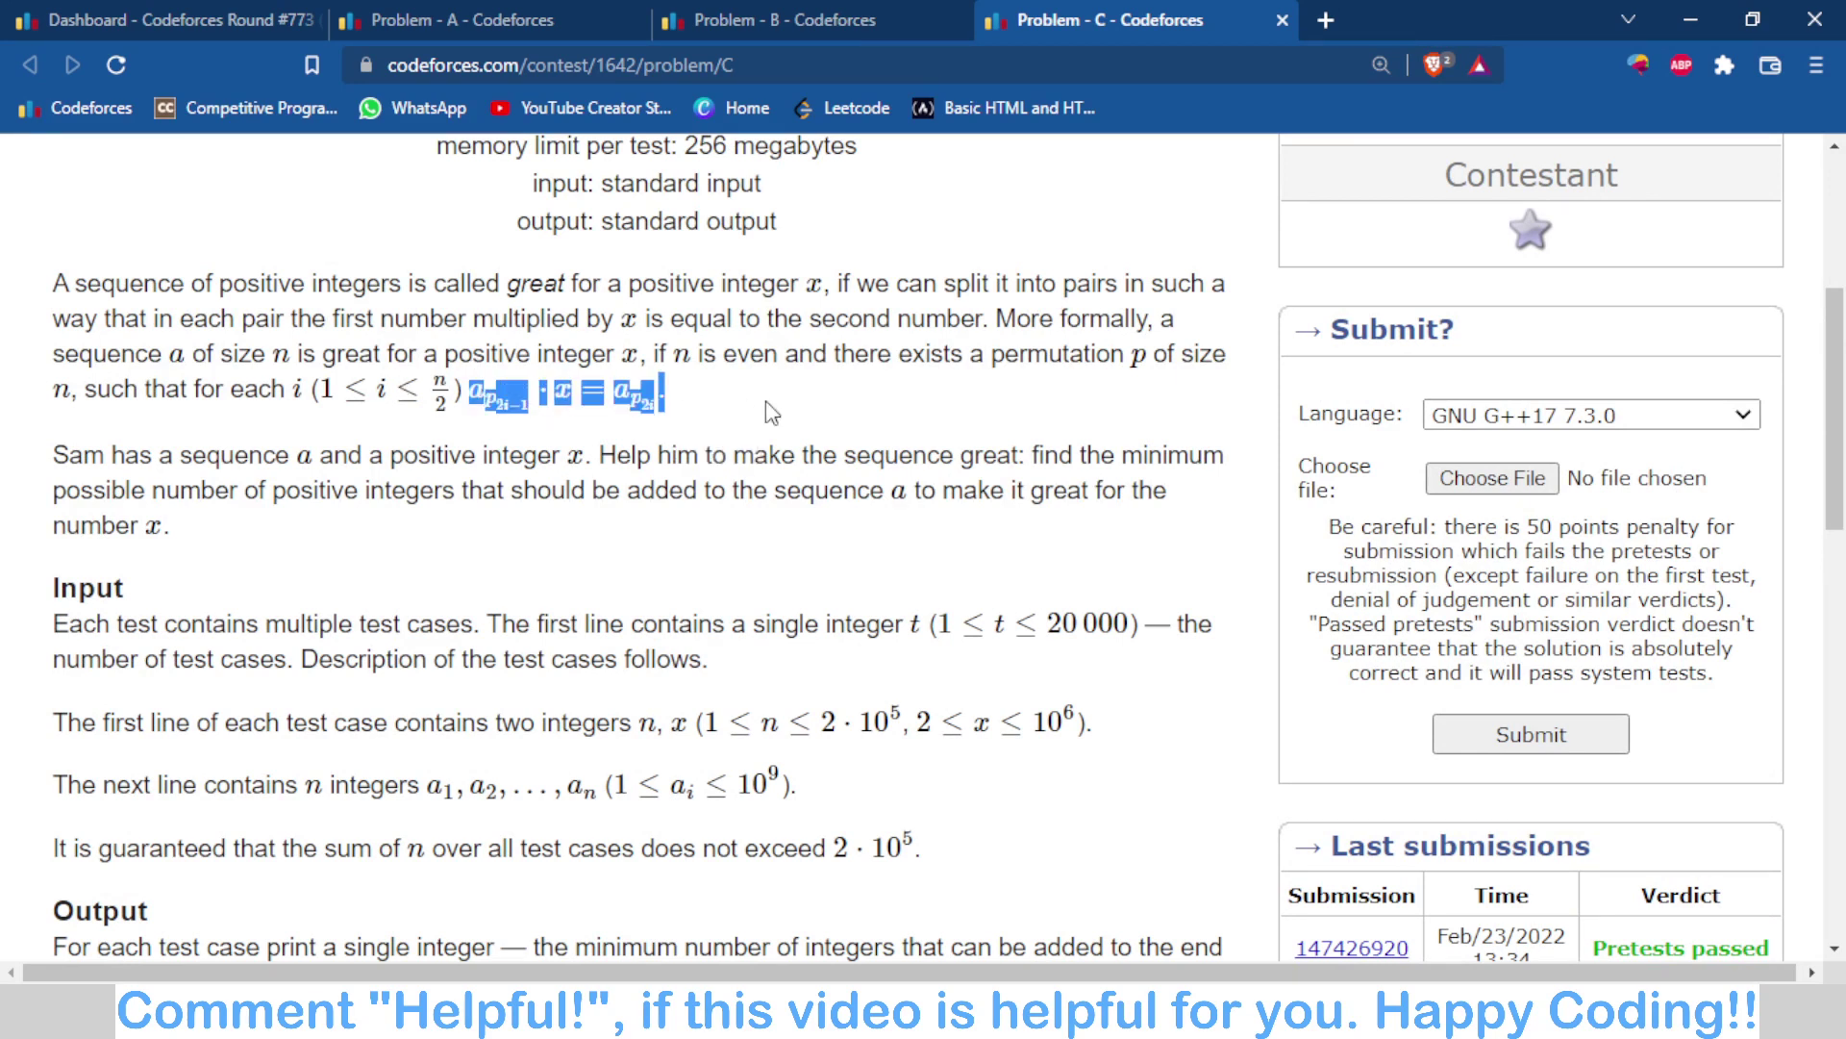
{"action": "left_click", "coordinate": [766, 402]}
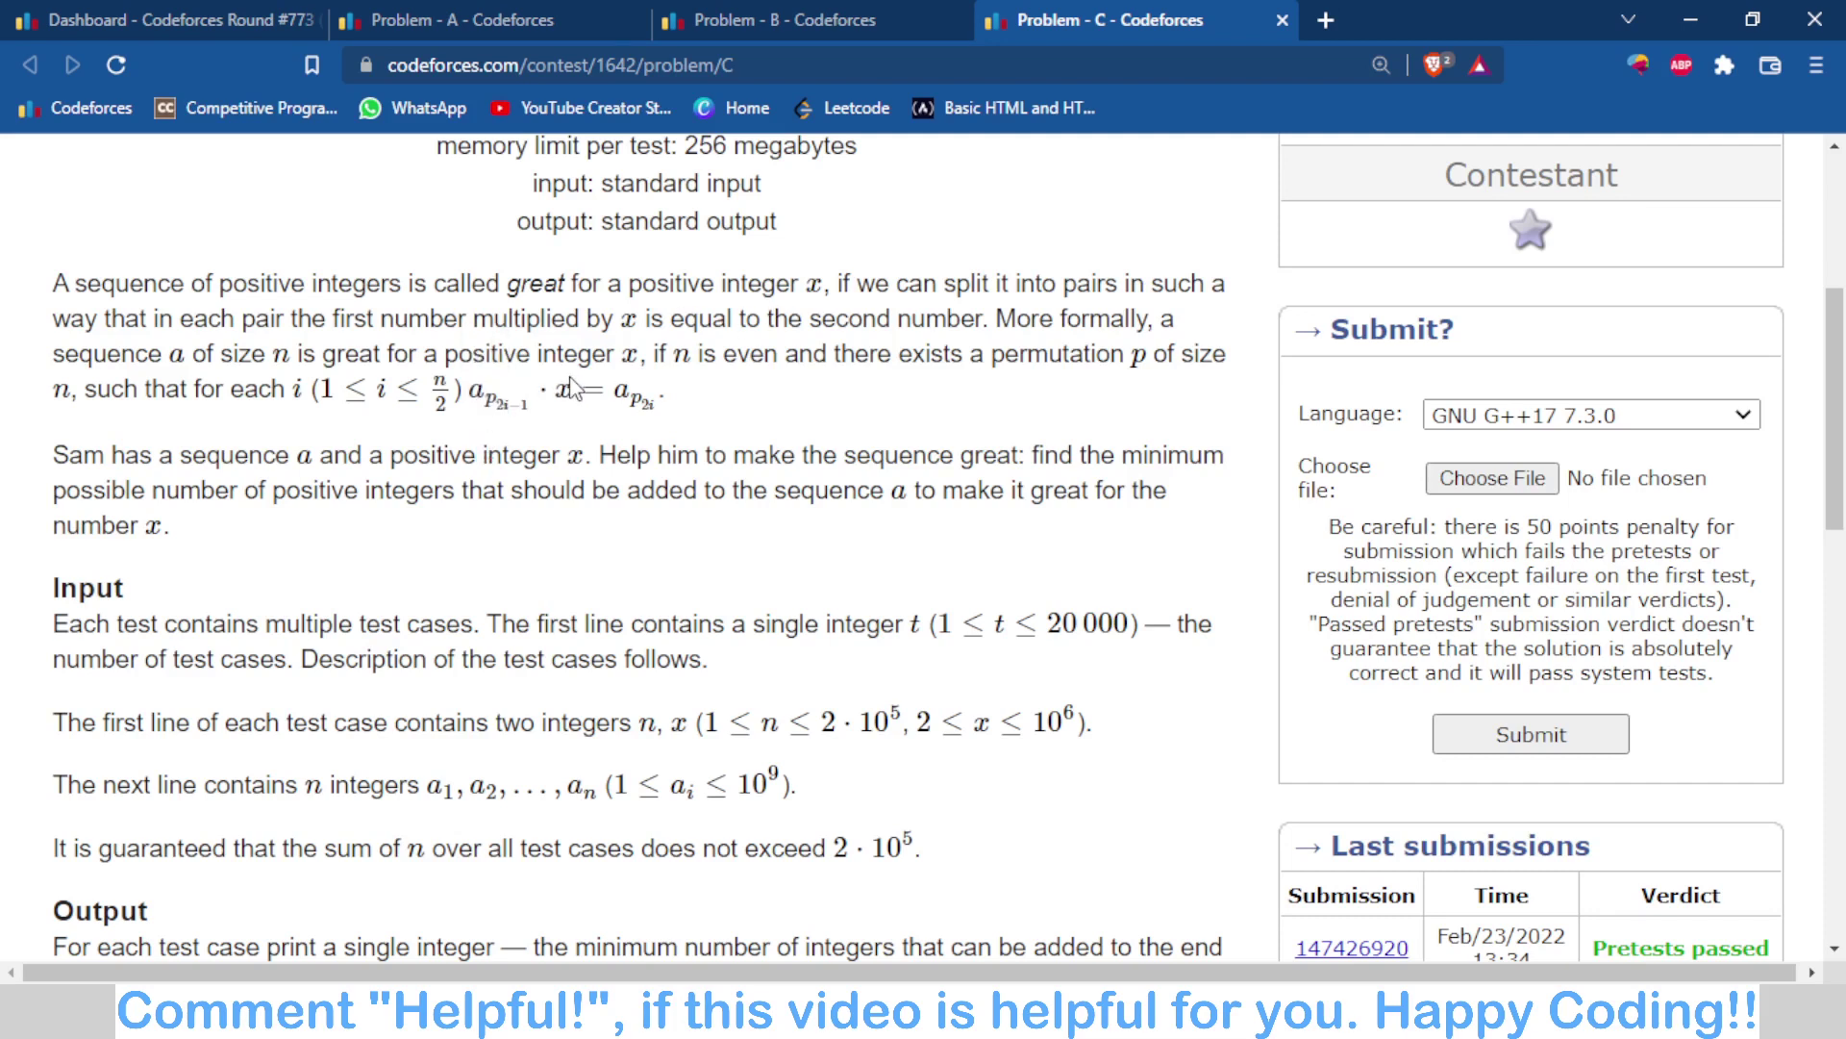
{"action": "left_click_drag", "start_coordinate": [577, 389], "coordinate": [575, 423]}
{"action": "left_click", "coordinate": [574, 423]}
{"action": "left_click_drag", "start_coordinate": [473, 389], "coordinate": [577, 396]}
{"action": "left_click", "coordinate": [1101, 548]}
Step: Mark n = 4, x = 4 and the sequence numbers of the first test, then the second test's 1 2 2 2 4 7
{"action": "scroll", "coordinate": [919, 537], "scroll_direction": "down", "scroll_amount": 5}
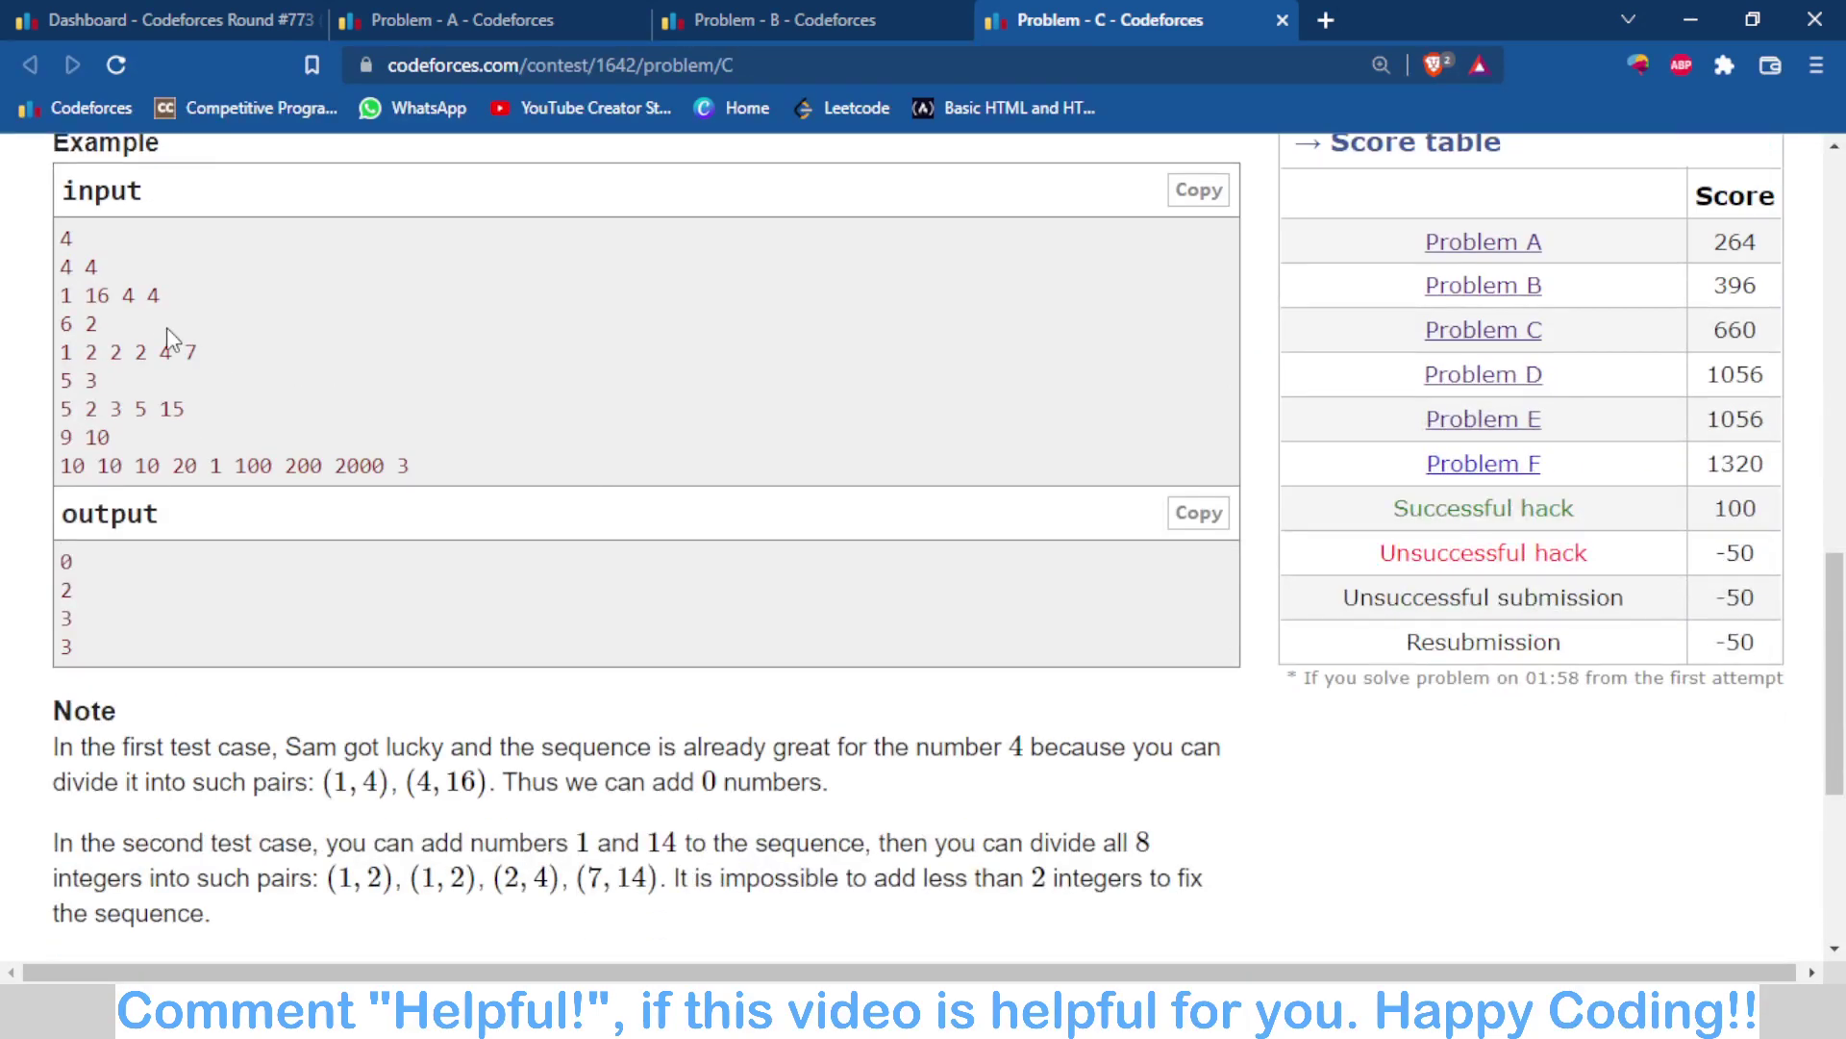
{"action": "double_click", "coordinate": [66, 268]}
{"action": "double_click", "coordinate": [153, 295]}
{"action": "left_click", "coordinate": [110, 299]}
{"action": "double_click", "coordinate": [155, 297]}
{"action": "double_click", "coordinate": [127, 295]}
{"action": "double_click", "coordinate": [93, 293]}
{"action": "double_click", "coordinate": [91, 268]}
{"action": "left_click_drag", "start_coordinate": [60, 350], "coordinate": [298, 379]}
{"action": "left_click", "coordinate": [298, 379]}
Step: Highlight the Output section of the Problem C statement
{"action": "scroll", "coordinate": [298, 379], "scroll_direction": "up", "scroll_amount": 5}
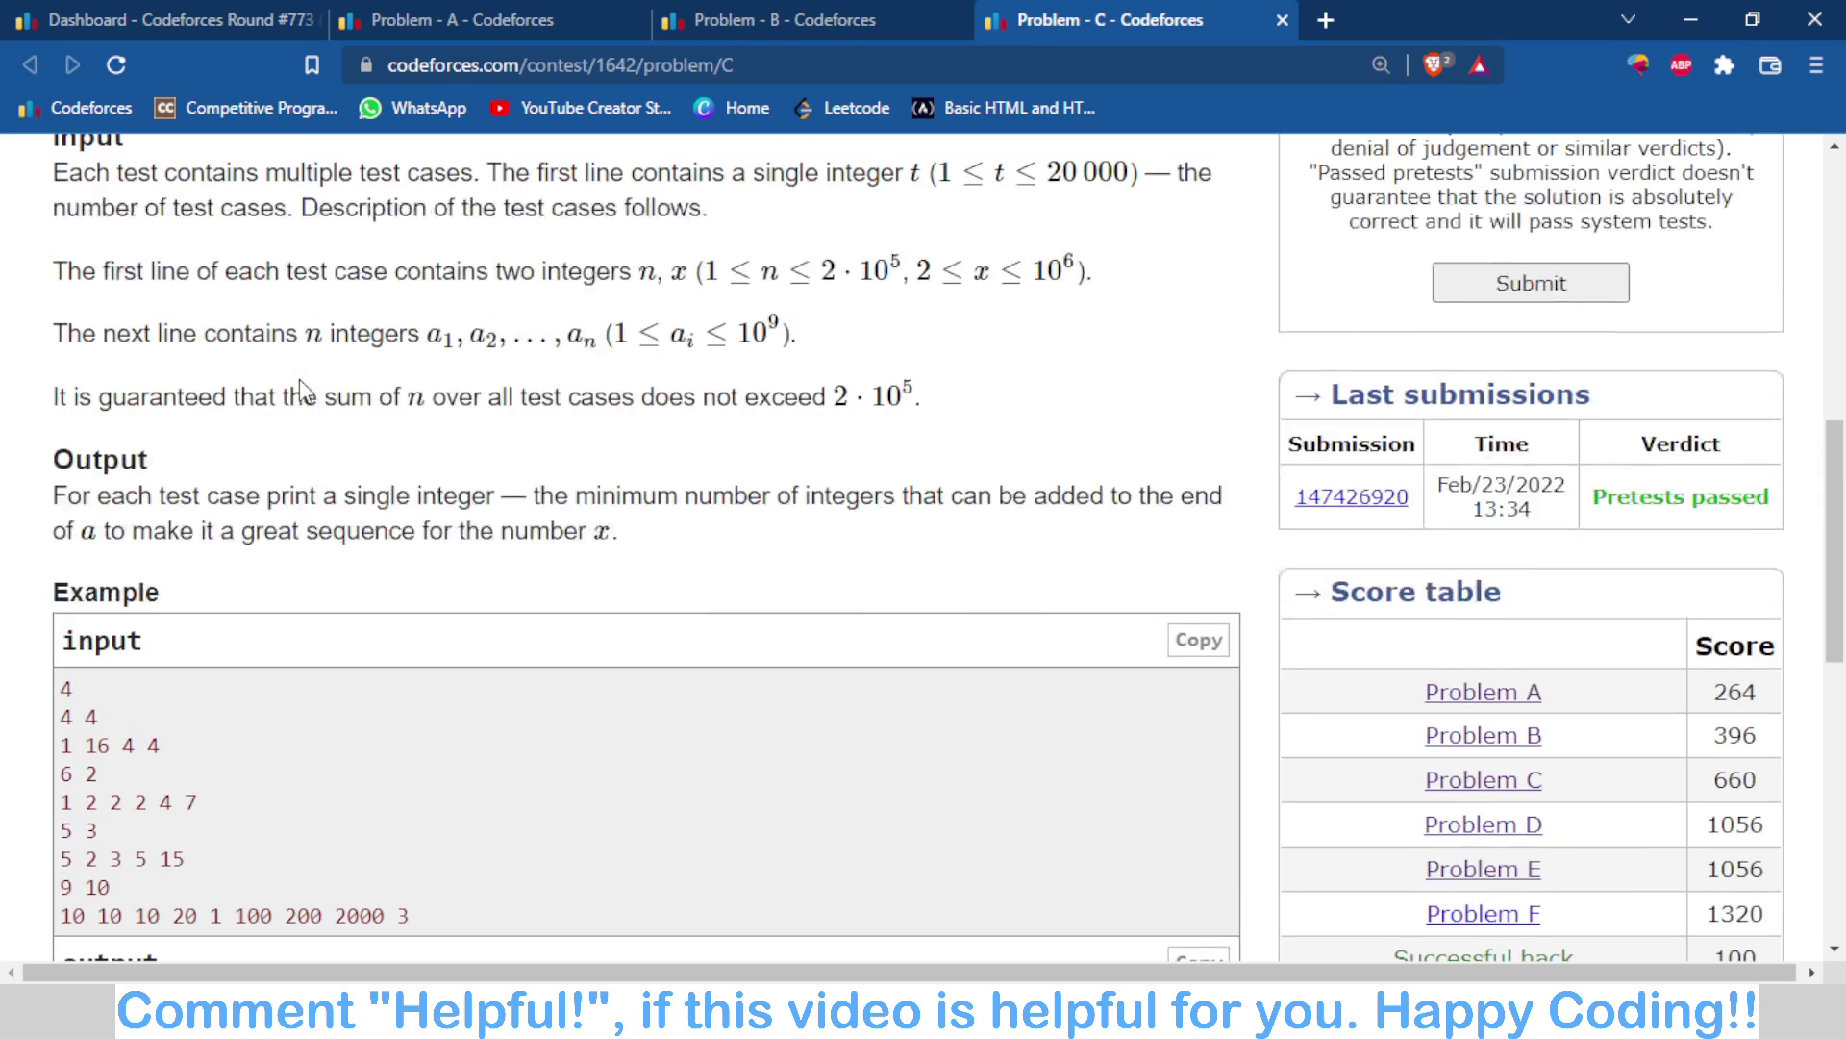
{"action": "left_click_drag", "start_coordinate": [651, 532], "coordinate": [46, 493]}
{"action": "left_click", "coordinate": [46, 494]}
{"action": "left_click_drag", "start_coordinate": [712, 567], "coordinate": [197, 447]}
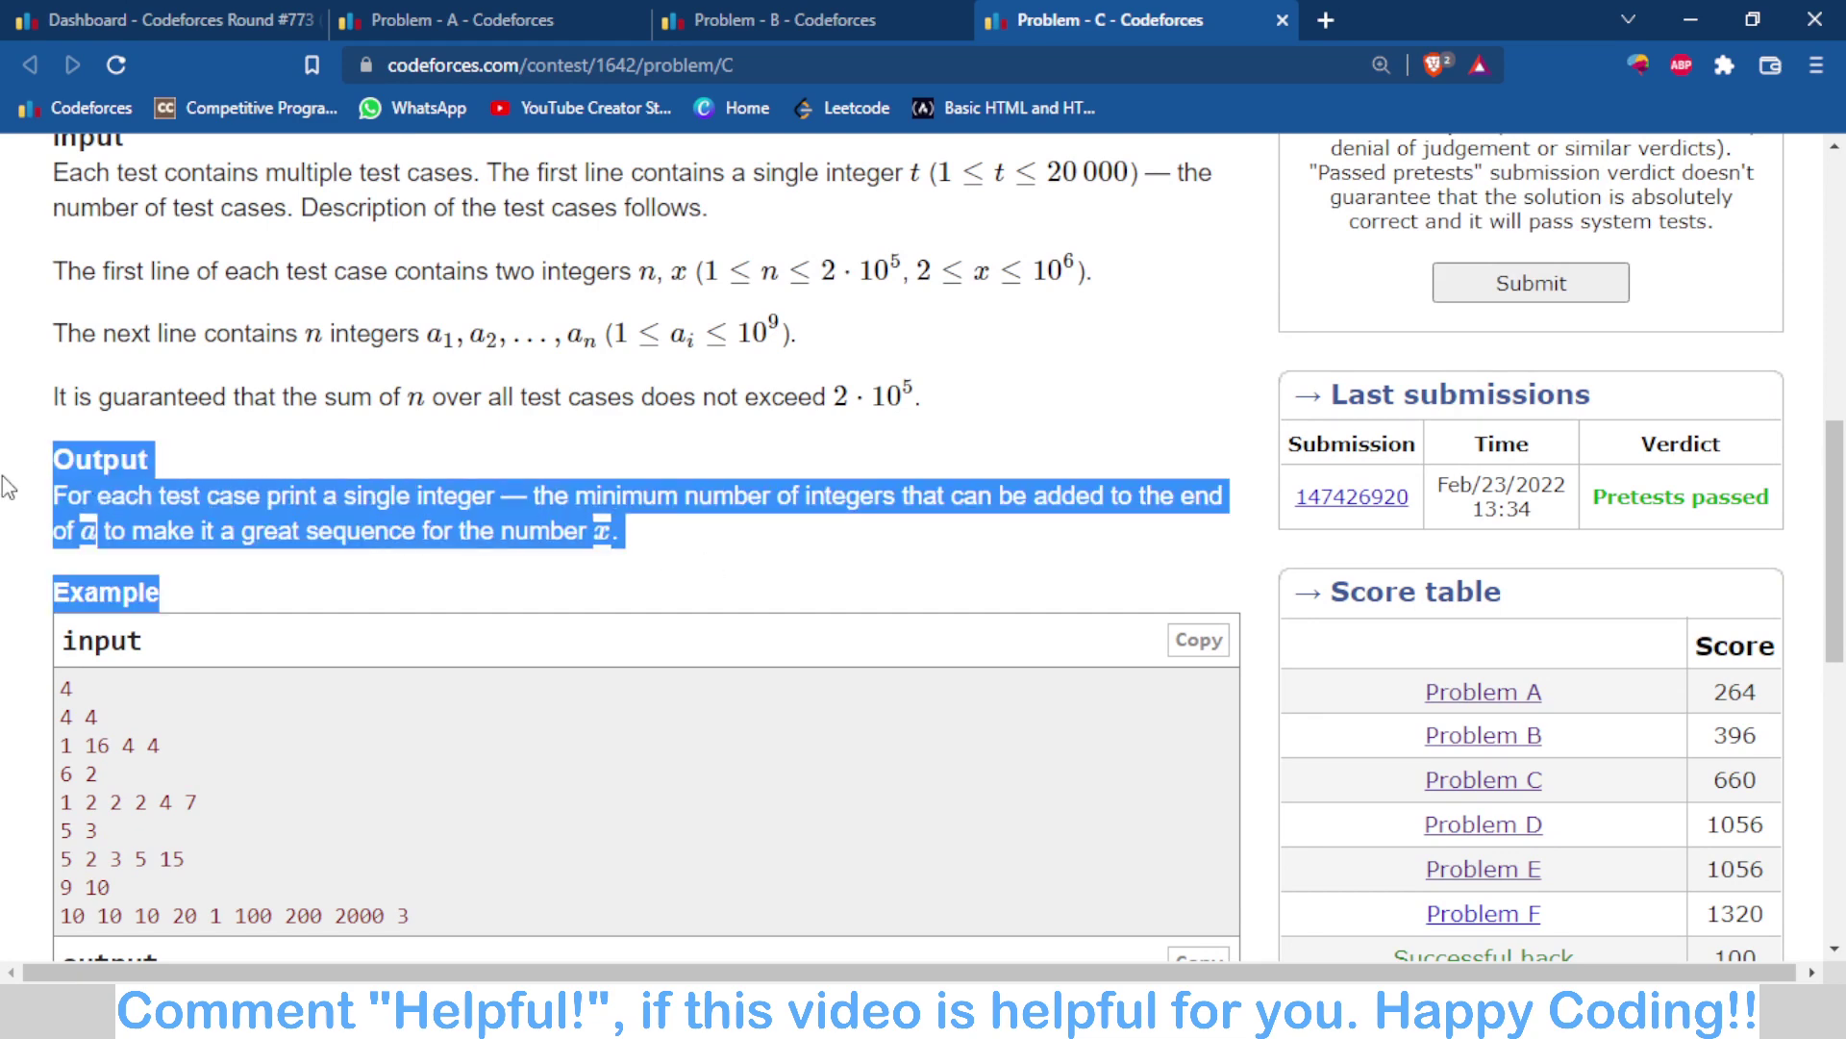
{"action": "left_click", "coordinate": [197, 447]}
Step: Open the pretests-passed submission 147426920 in a new tab
{"action": "scroll", "coordinate": [386, 408], "scroll_direction": "up", "scroll_amount": 8}
{"action": "scroll", "coordinate": [392, 413], "scroll_direction": "down", "scroll_amount": 4}
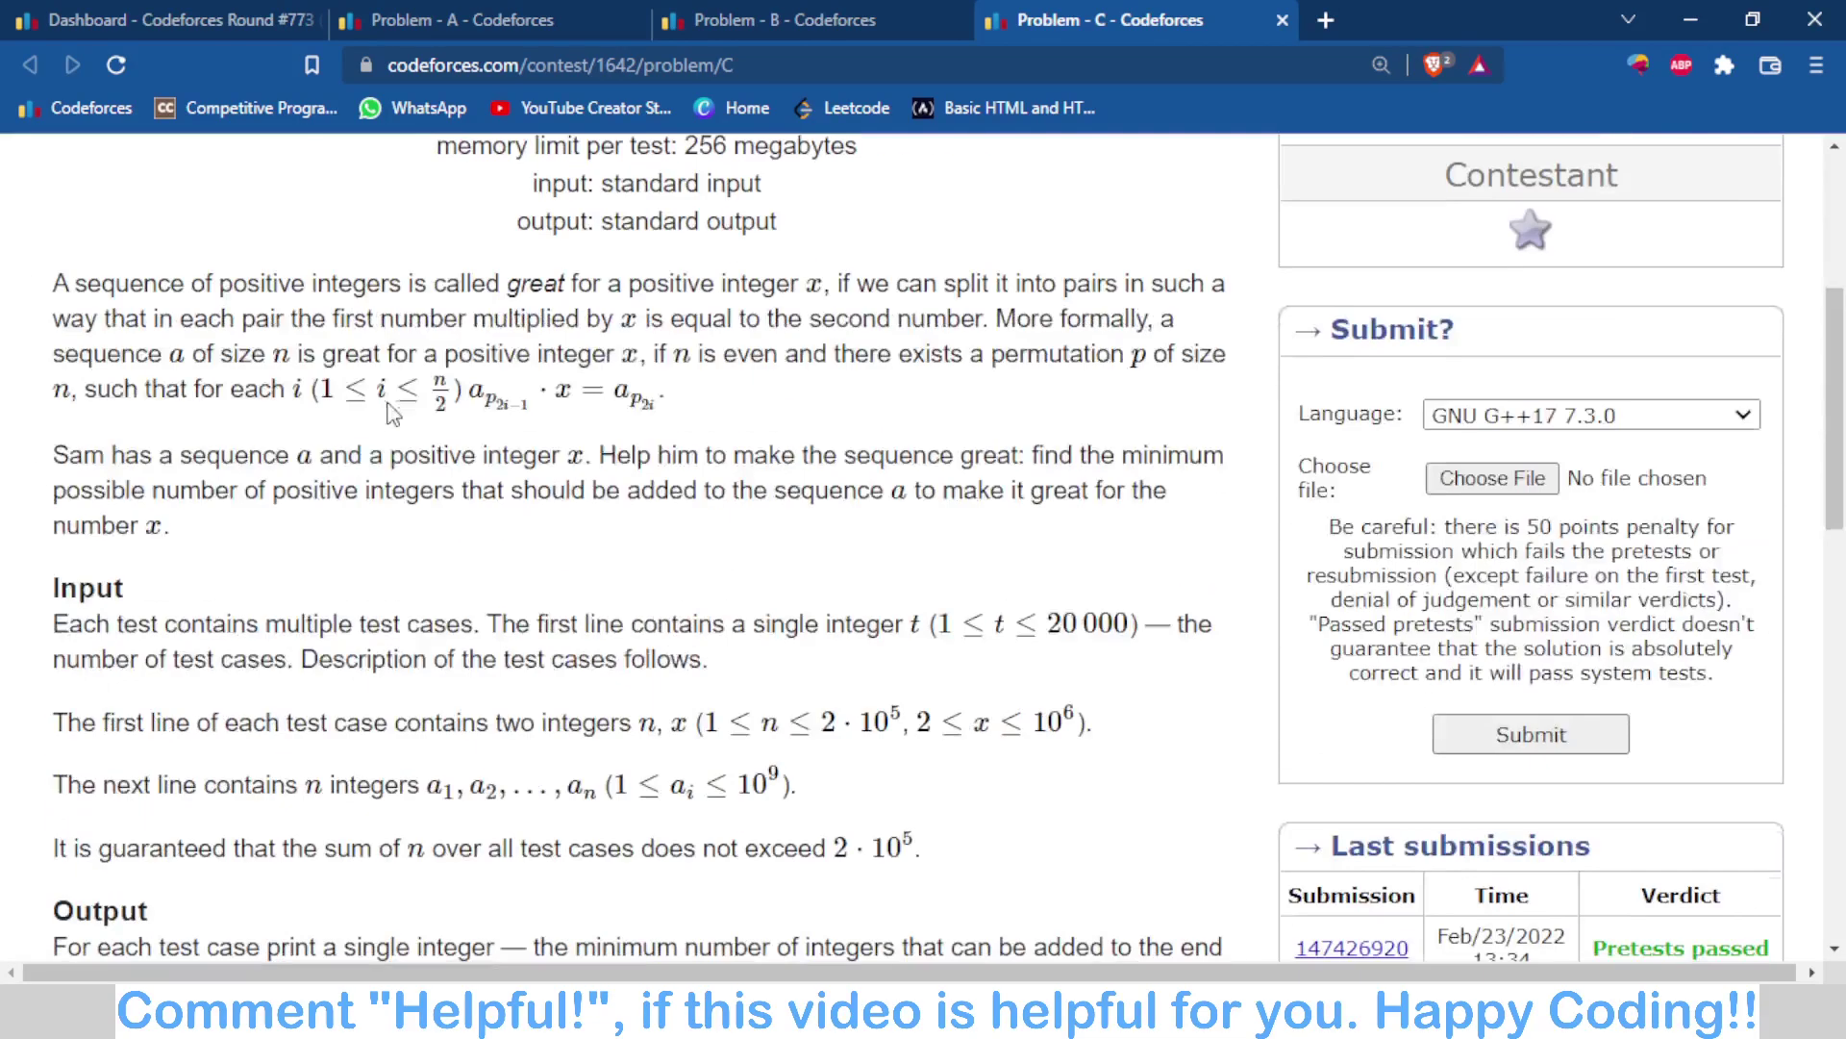
{"action": "scroll", "coordinate": [1115, 450], "scroll_direction": "down", "scroll_amount": 8}
{"action": "scroll", "coordinate": [1261, 452], "scroll_direction": "up", "scroll_amount": 4}
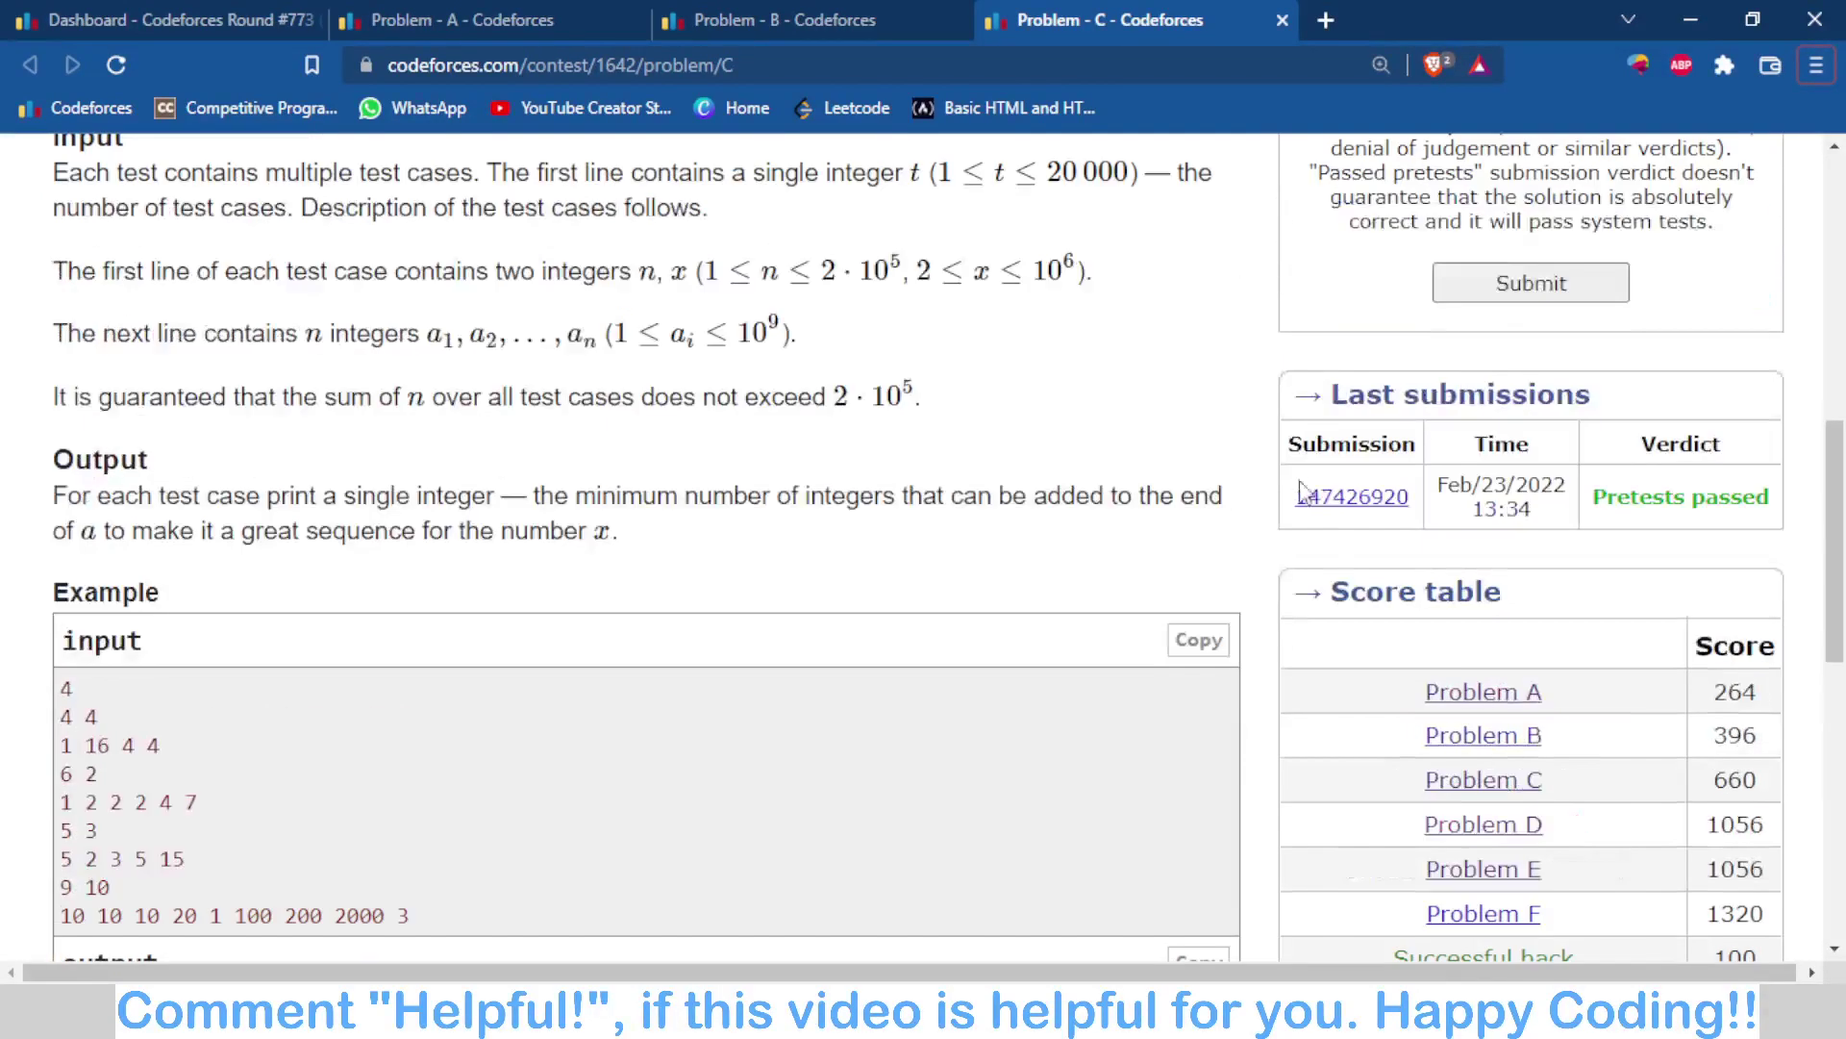
{"action": "middle_click", "coordinate": [1351, 496]}
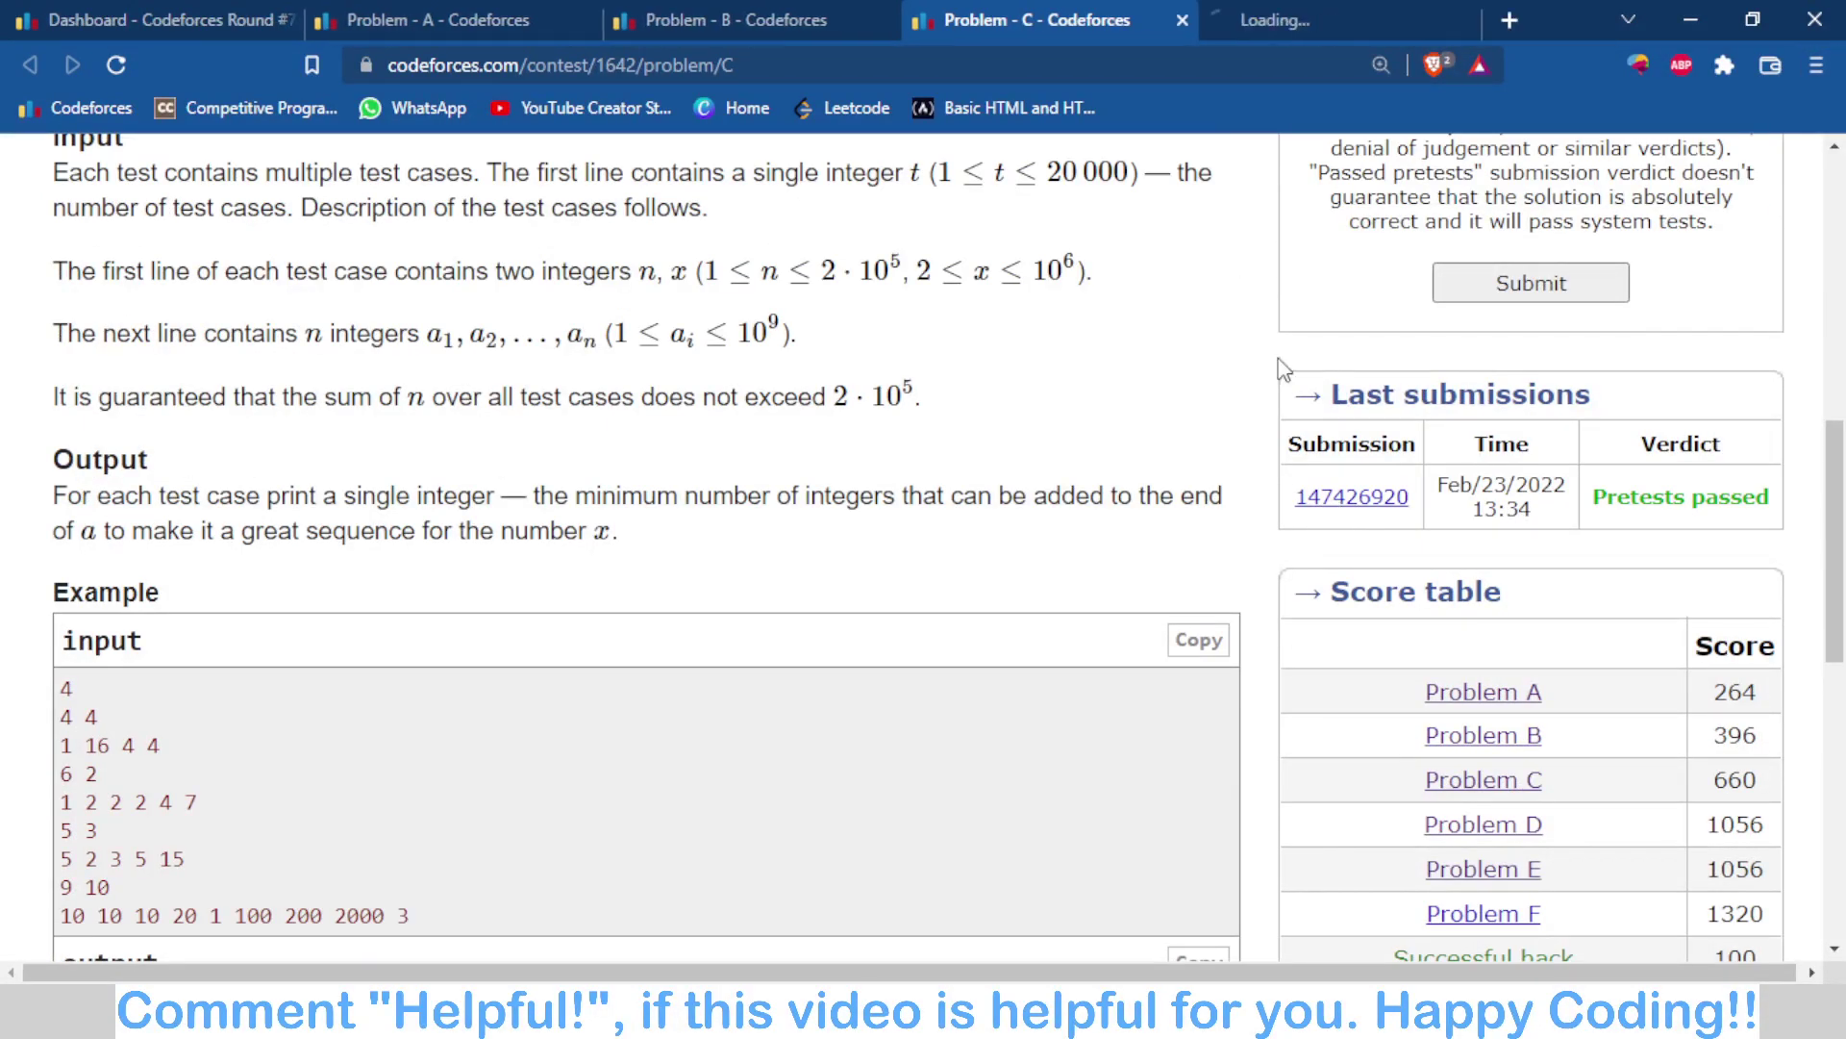
Step: Walk through the loop that fills the set and map, highlighting st.insert(v[i]) and mpp[v[i]]++
{"action": "left_click", "coordinate": [1279, 12]}
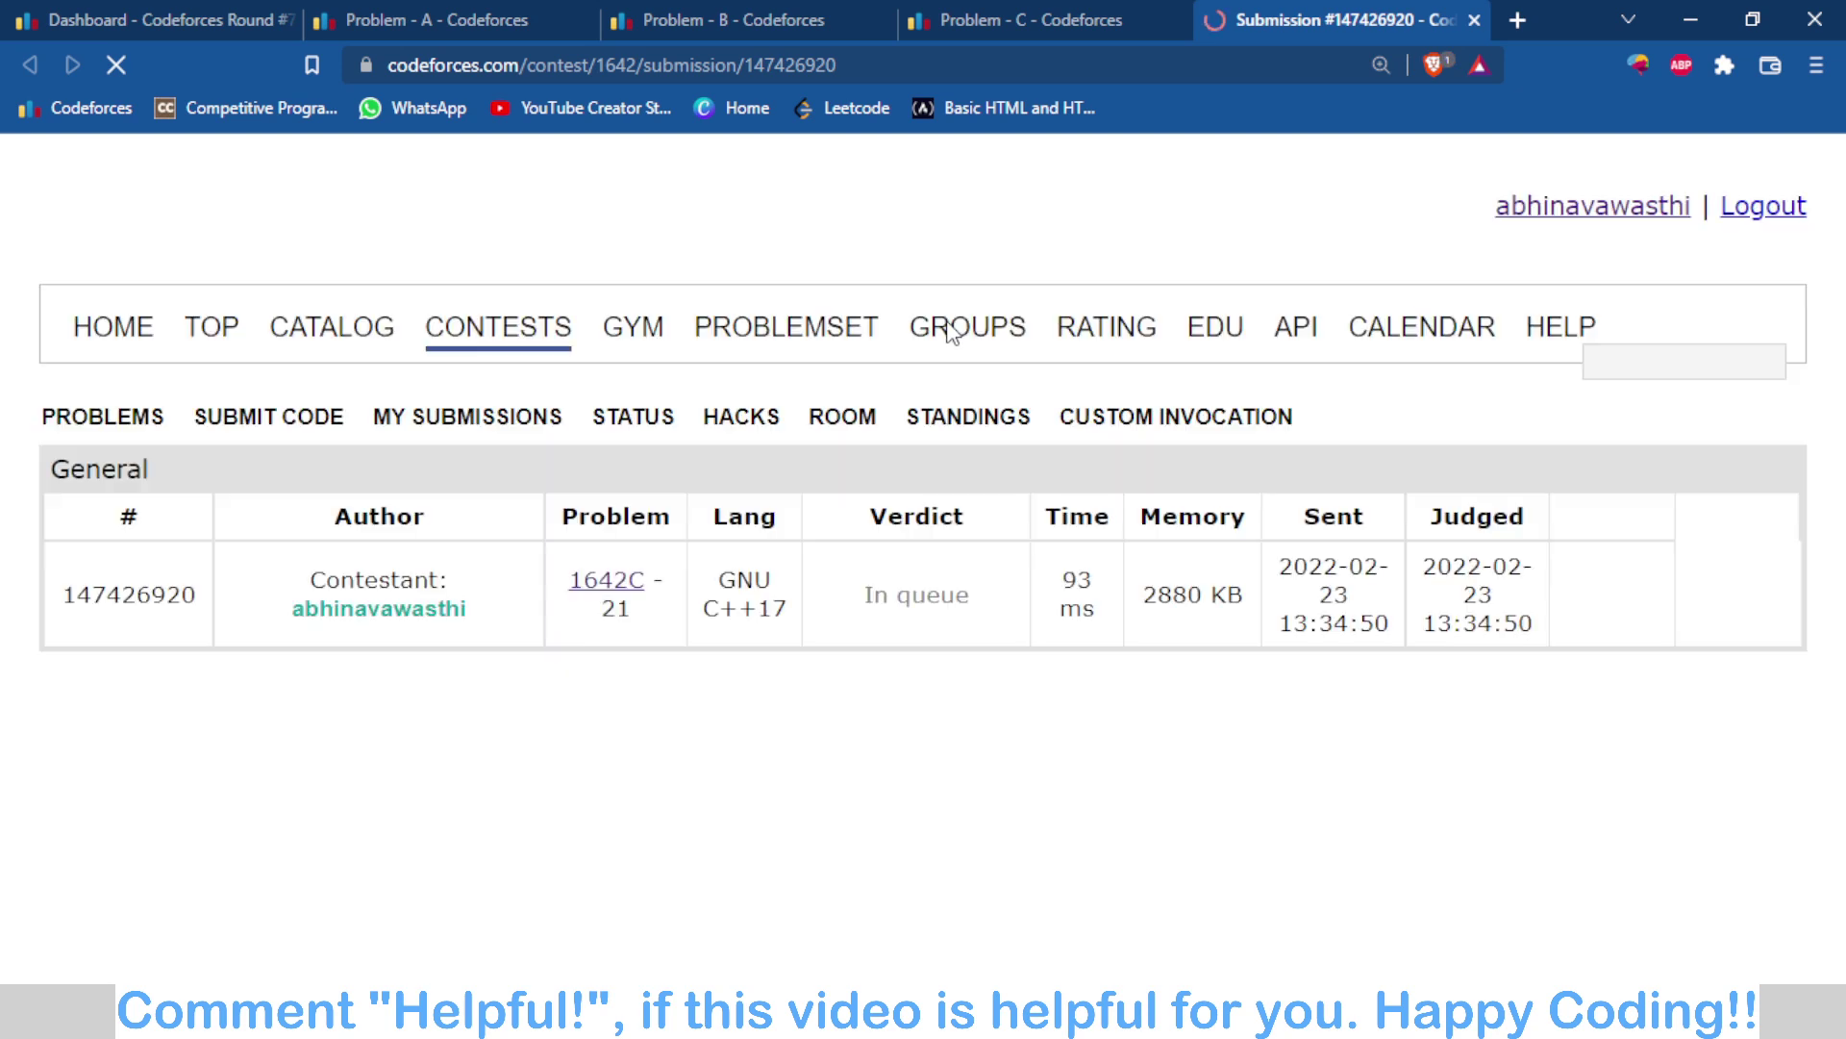
{"action": "scroll", "coordinate": [909, 385], "scroll_direction": "down", "scroll_amount": 20}
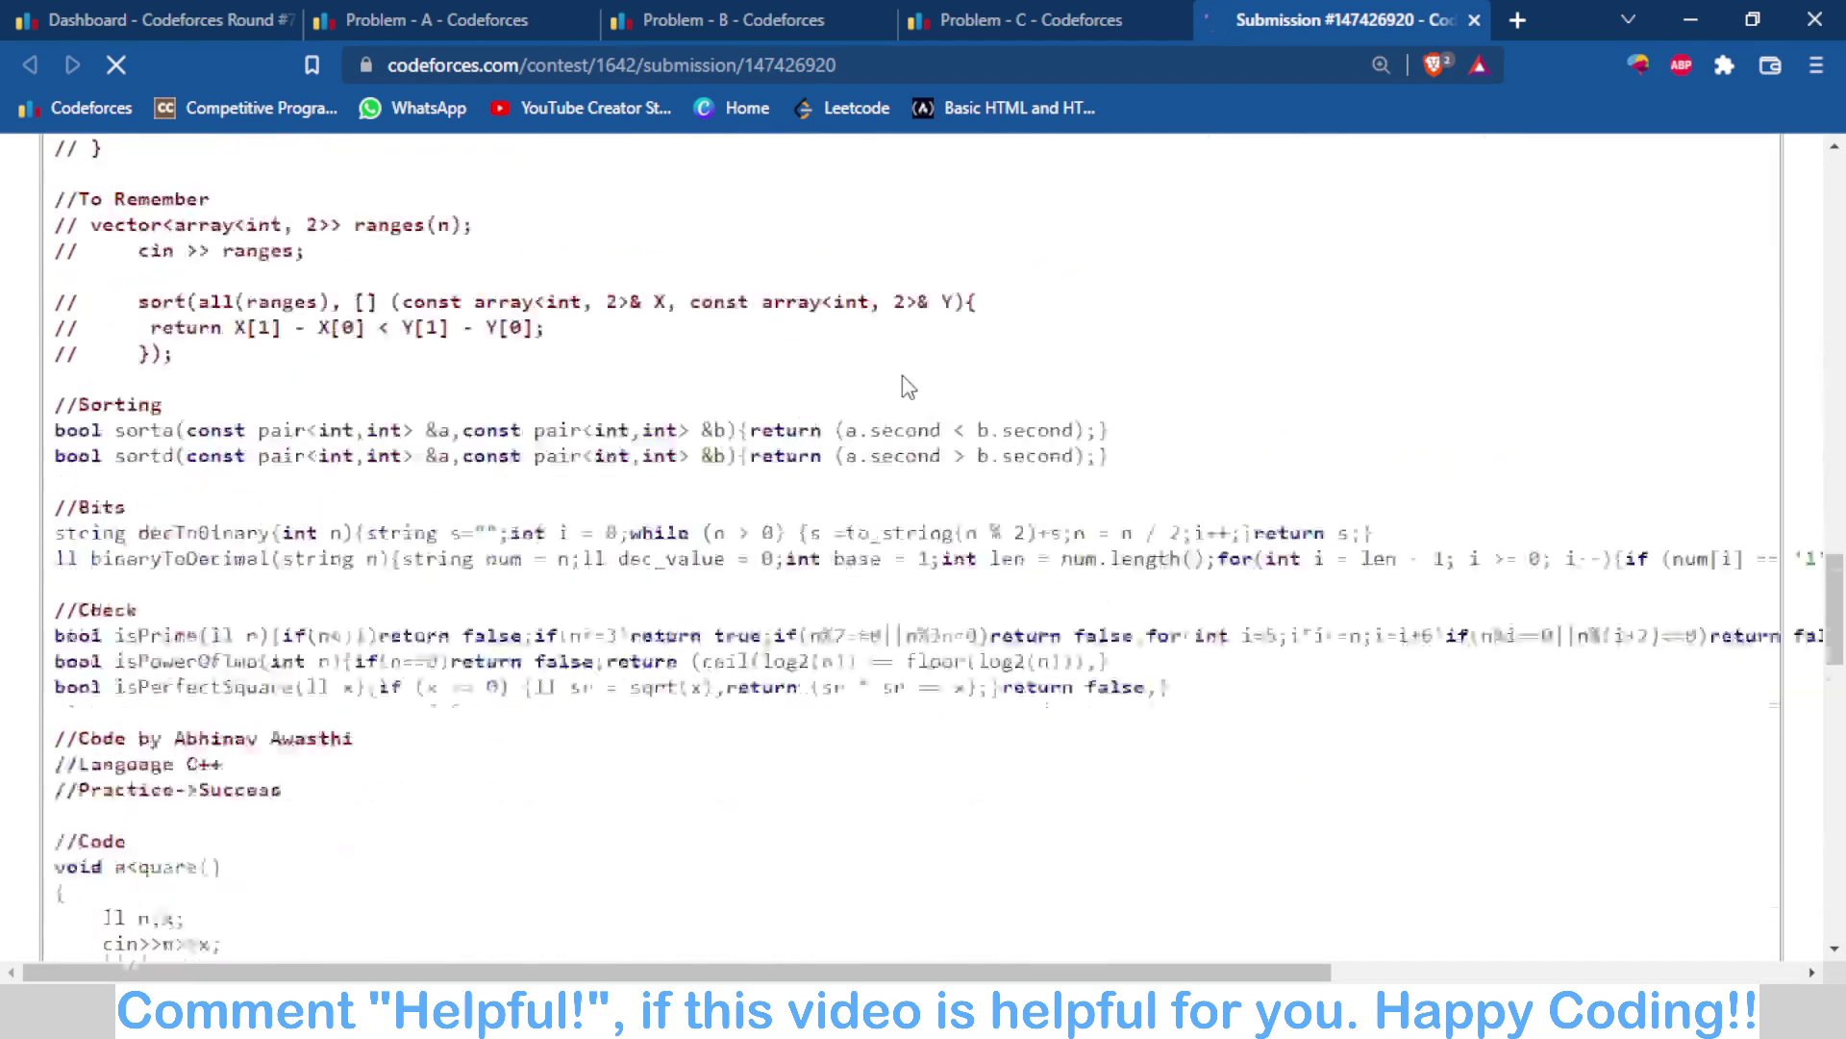
{"action": "scroll", "coordinate": [909, 388], "scroll_direction": "down", "scroll_amount": 2}
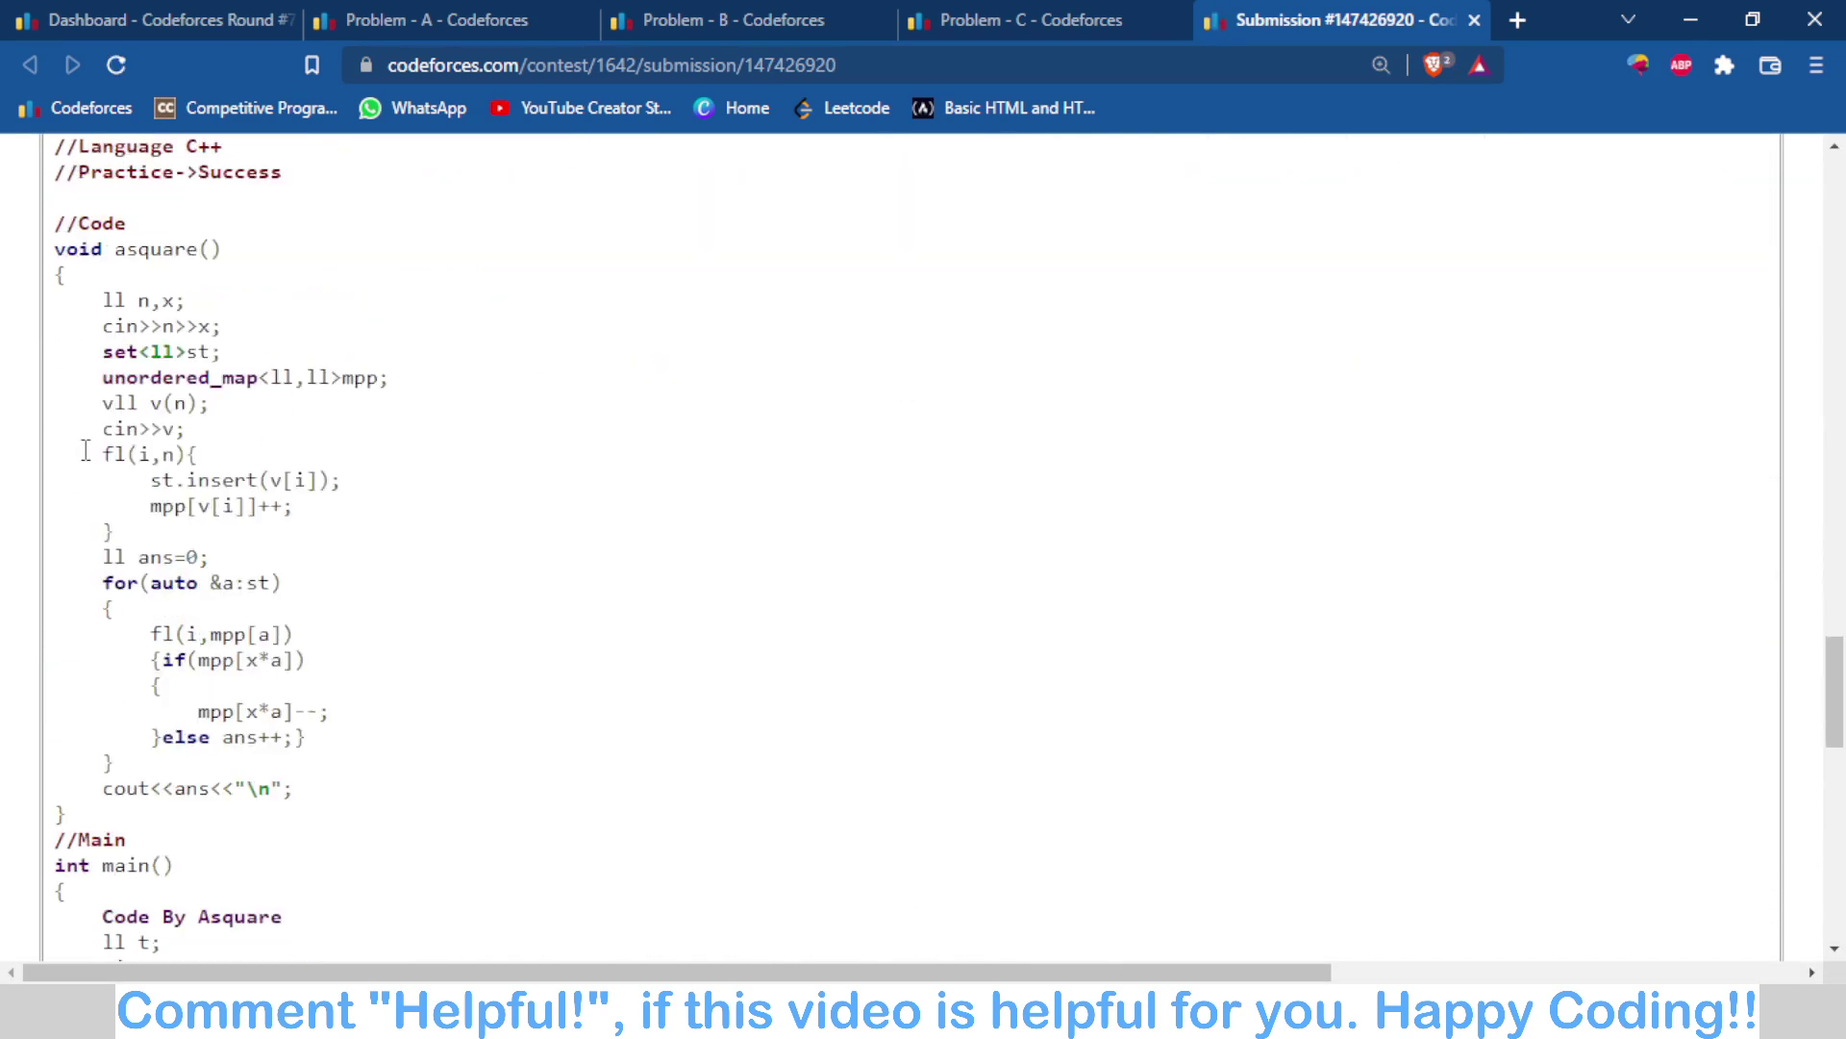
{"action": "left_click_drag", "start_coordinate": [154, 478], "coordinate": [400, 486]}
{"action": "left_click", "coordinate": [111, 482]}
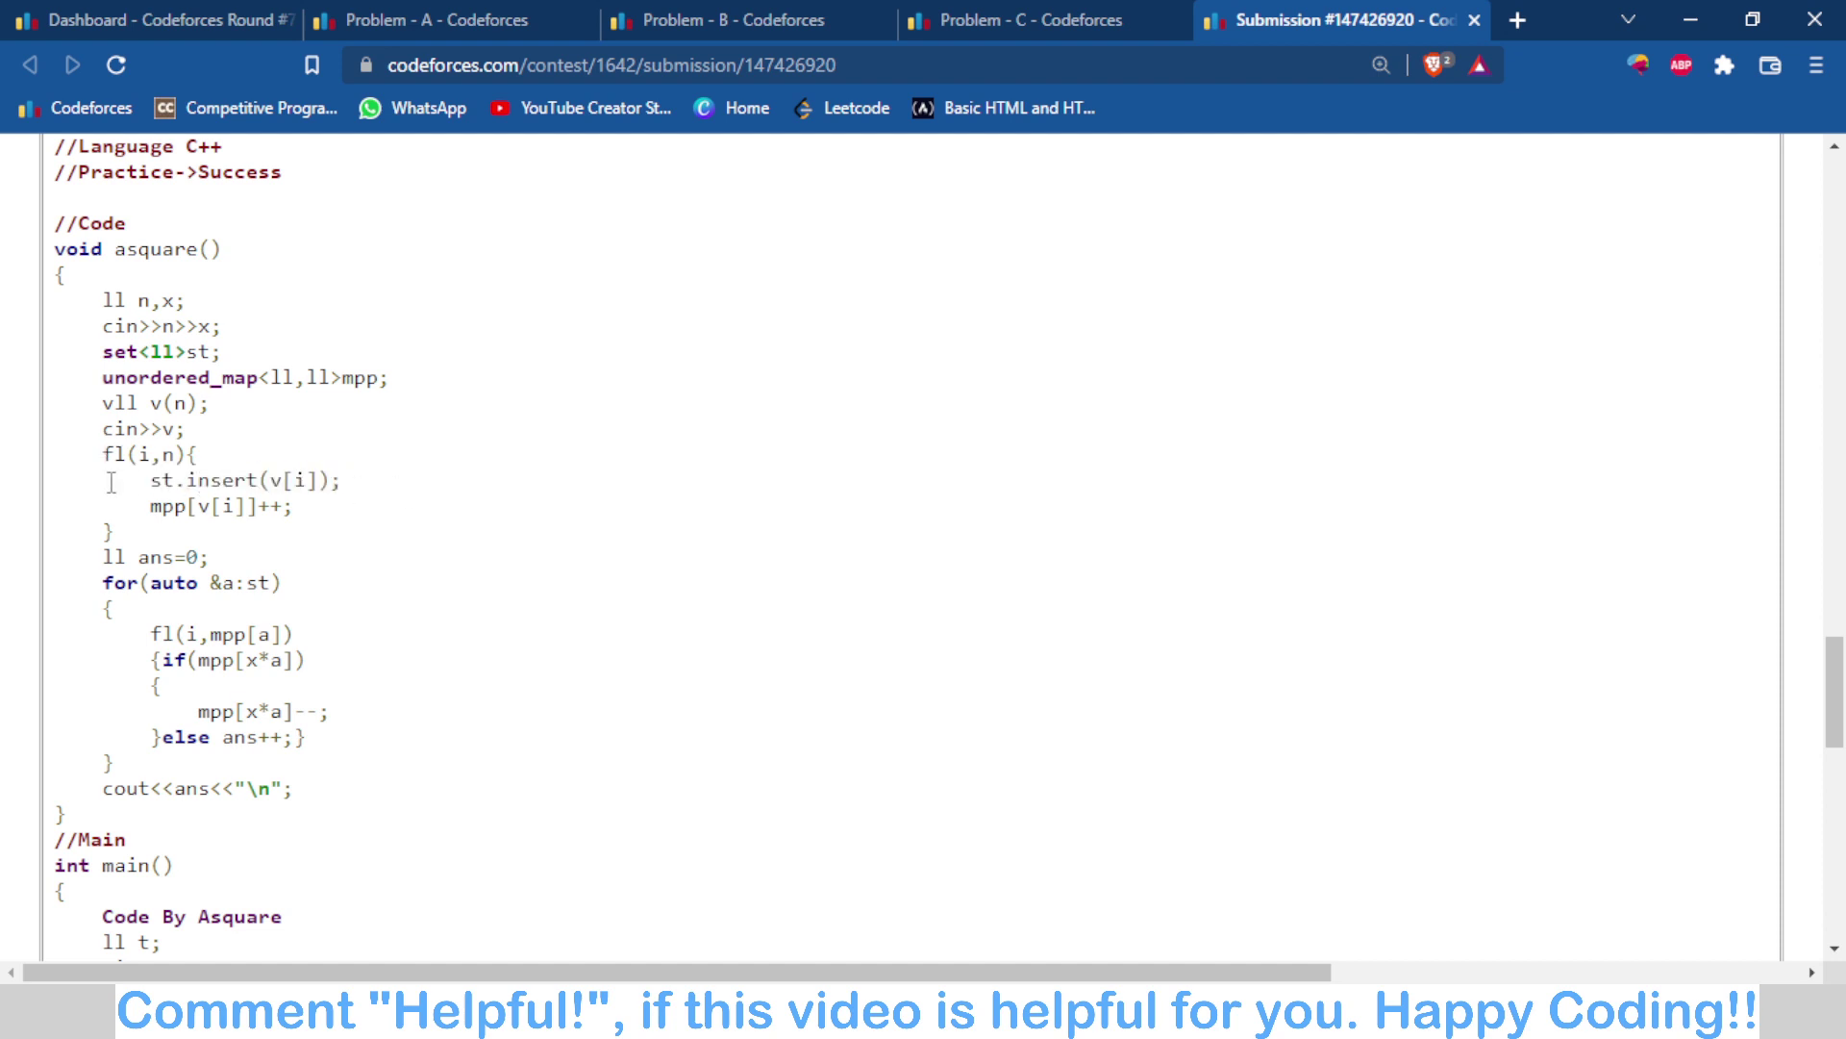
{"action": "left_click_drag", "start_coordinate": [149, 479], "coordinate": [392, 487]}
{"action": "left_click", "coordinate": [58, 461]}
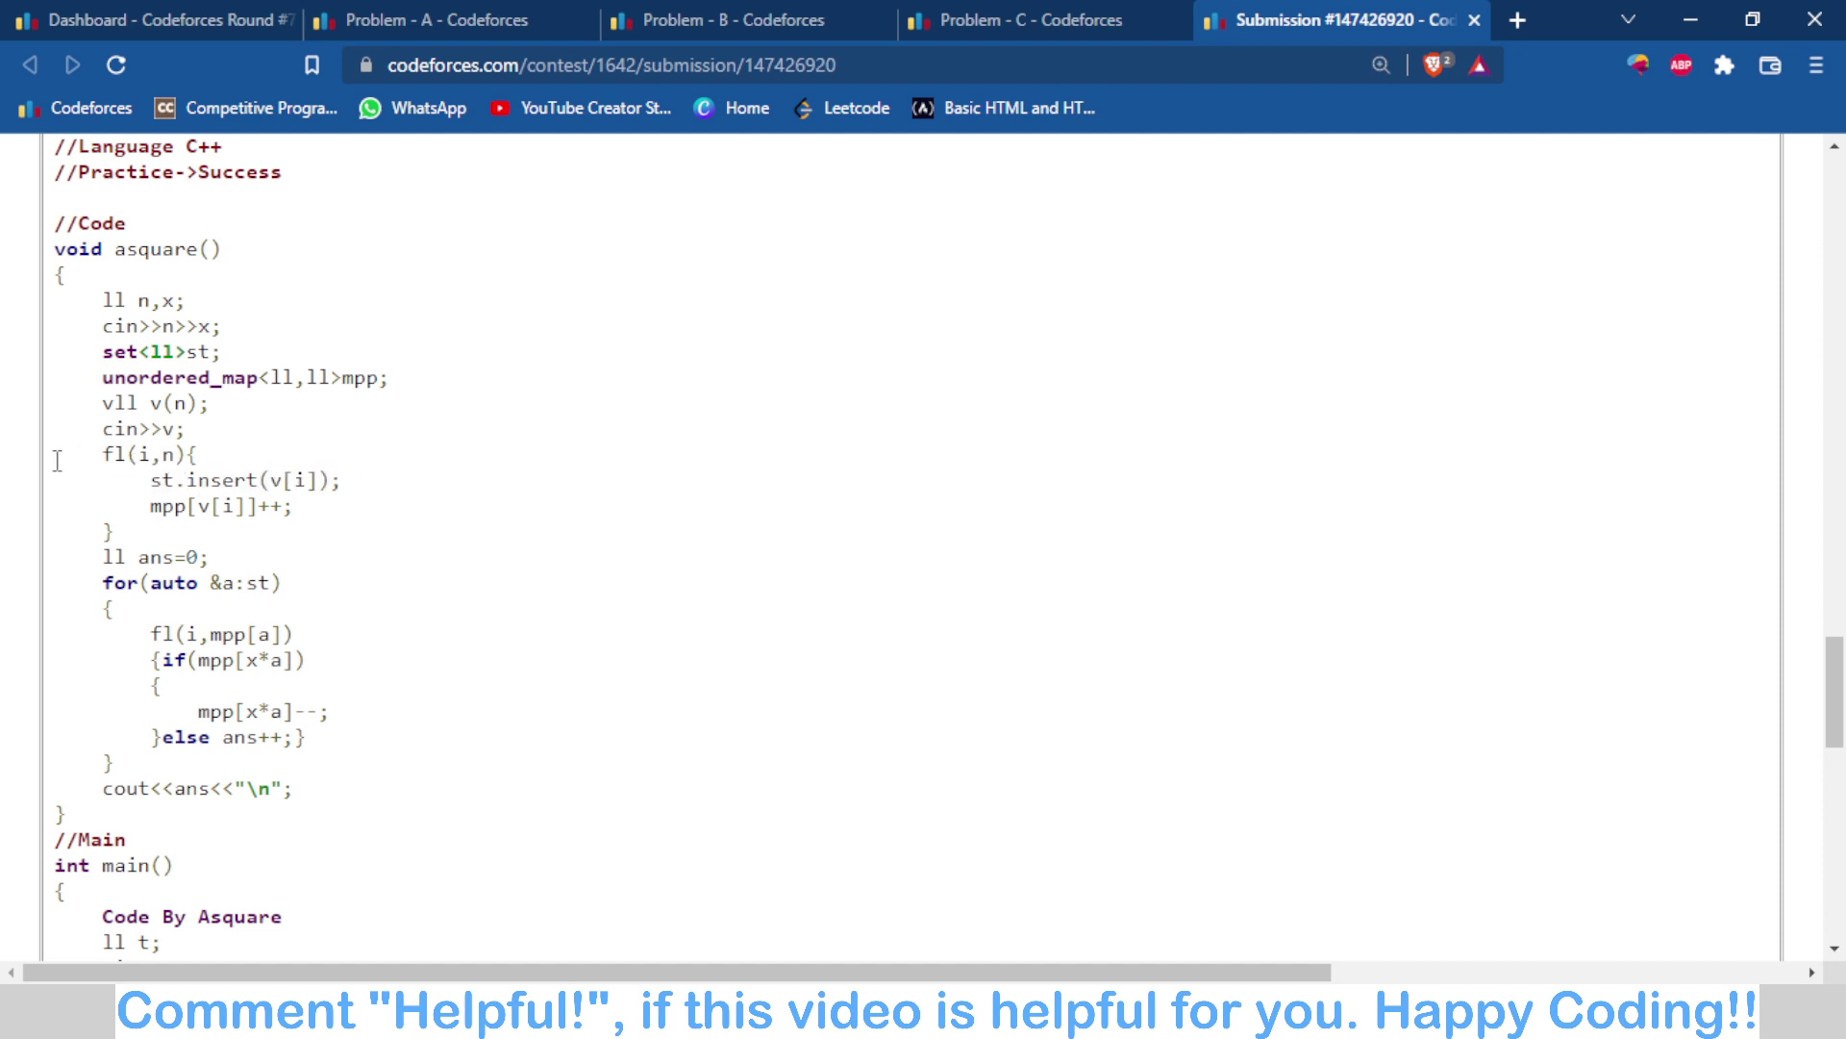
{"action": "left_click_drag", "start_coordinate": [152, 481], "coordinate": [424, 488]}
{"action": "left_click", "coordinate": [161, 471]}
{"action": "left_click_drag", "start_coordinate": [154, 478], "coordinate": [421, 487]}
{"action": "left_click", "coordinate": [206, 464]}
{"action": "left_click_drag", "start_coordinate": [108, 453], "coordinate": [341, 521]}
{"action": "left_click", "coordinate": [340, 520]}
Step: Explain the counting logic: mpp[a], the x*a condition, ans++, and the mpp[x*a]-- decrement
{"action": "scroll", "coordinate": [234, 588], "scroll_direction": "down", "scroll_amount": 5}
{"action": "scroll", "coordinate": [227, 515], "scroll_direction": "up", "scroll_amount": 5}
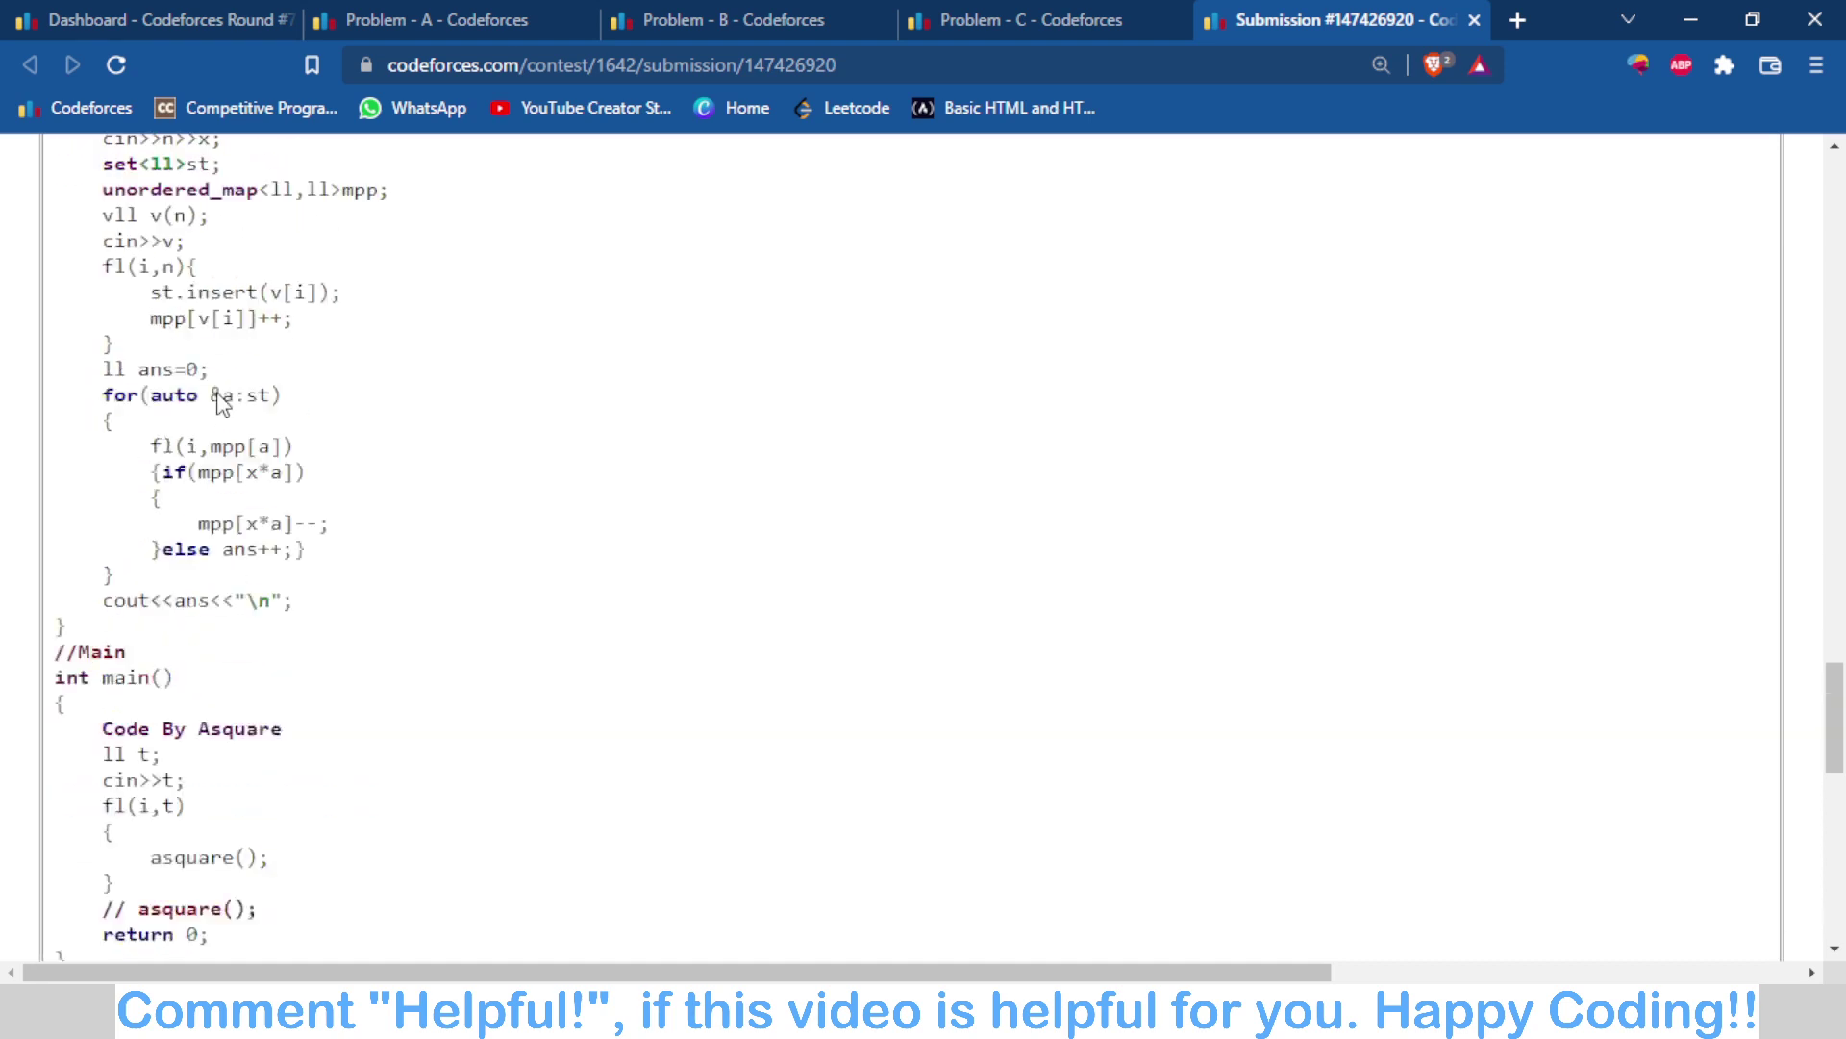
{"action": "double_click", "coordinate": [265, 634]}
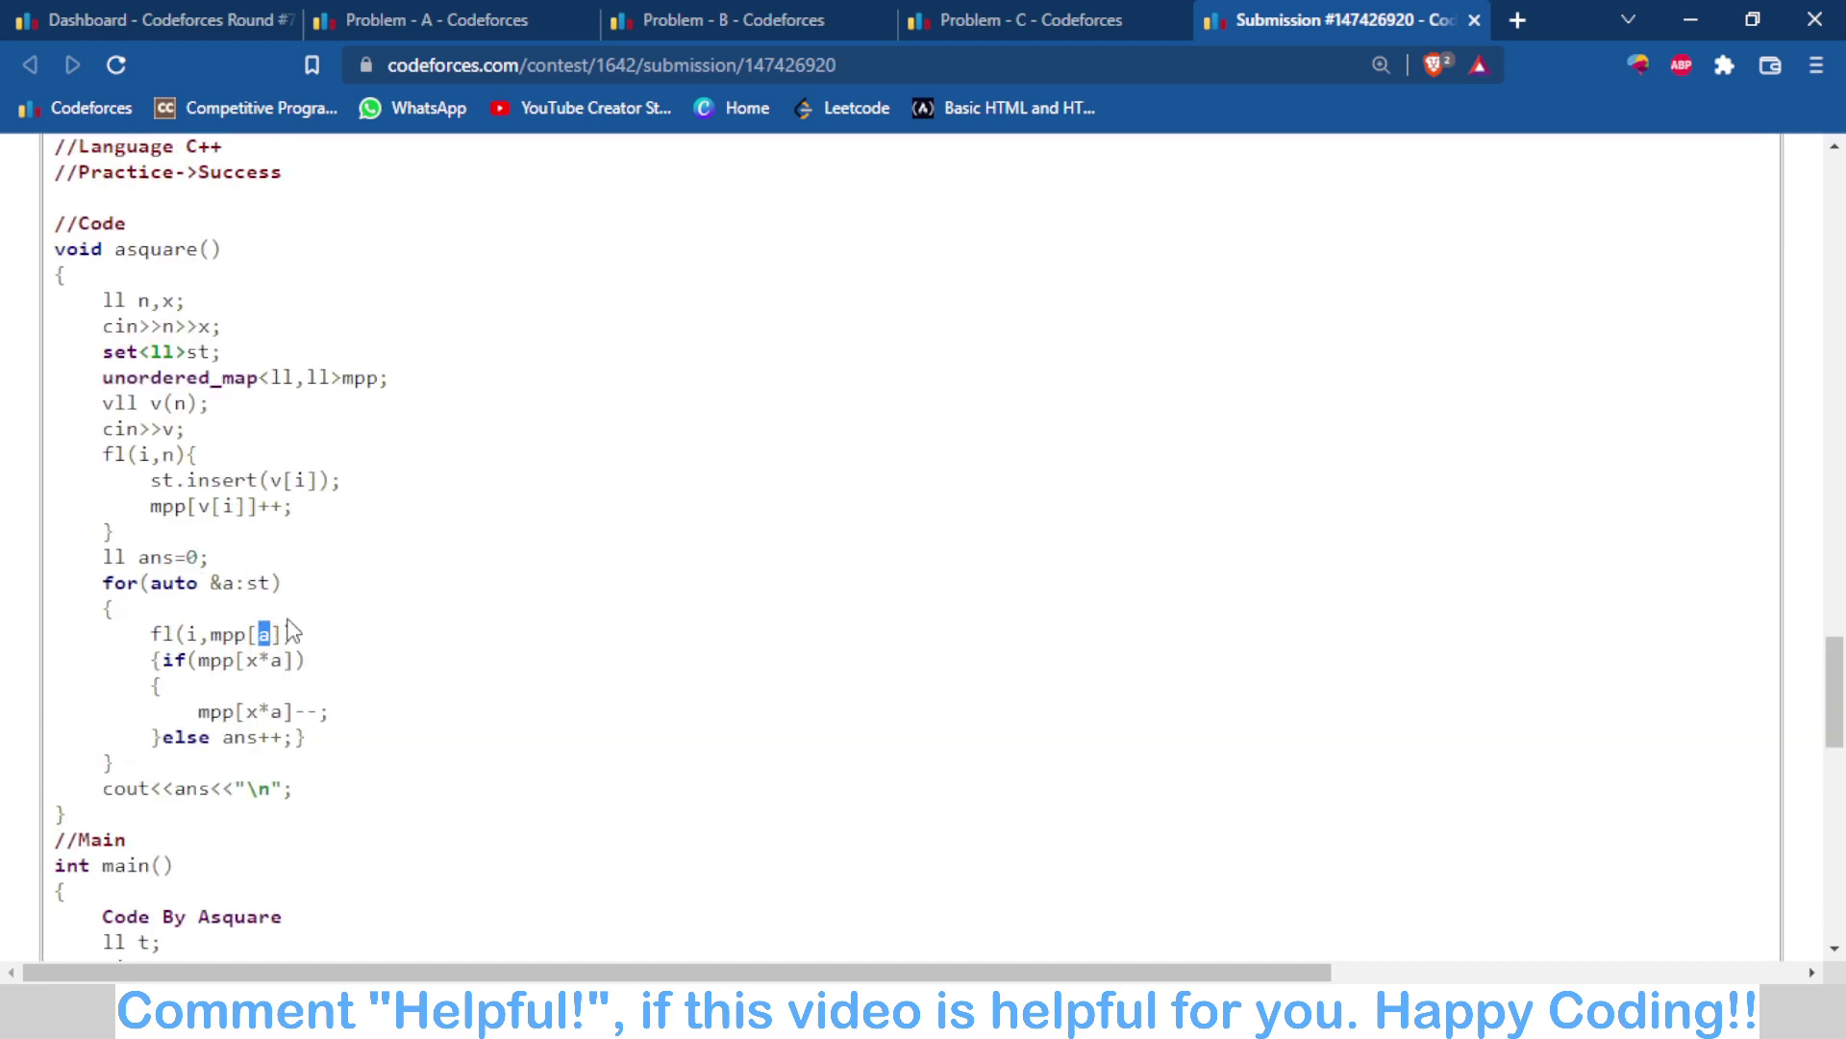
{"action": "left_click", "coordinate": [326, 654]}
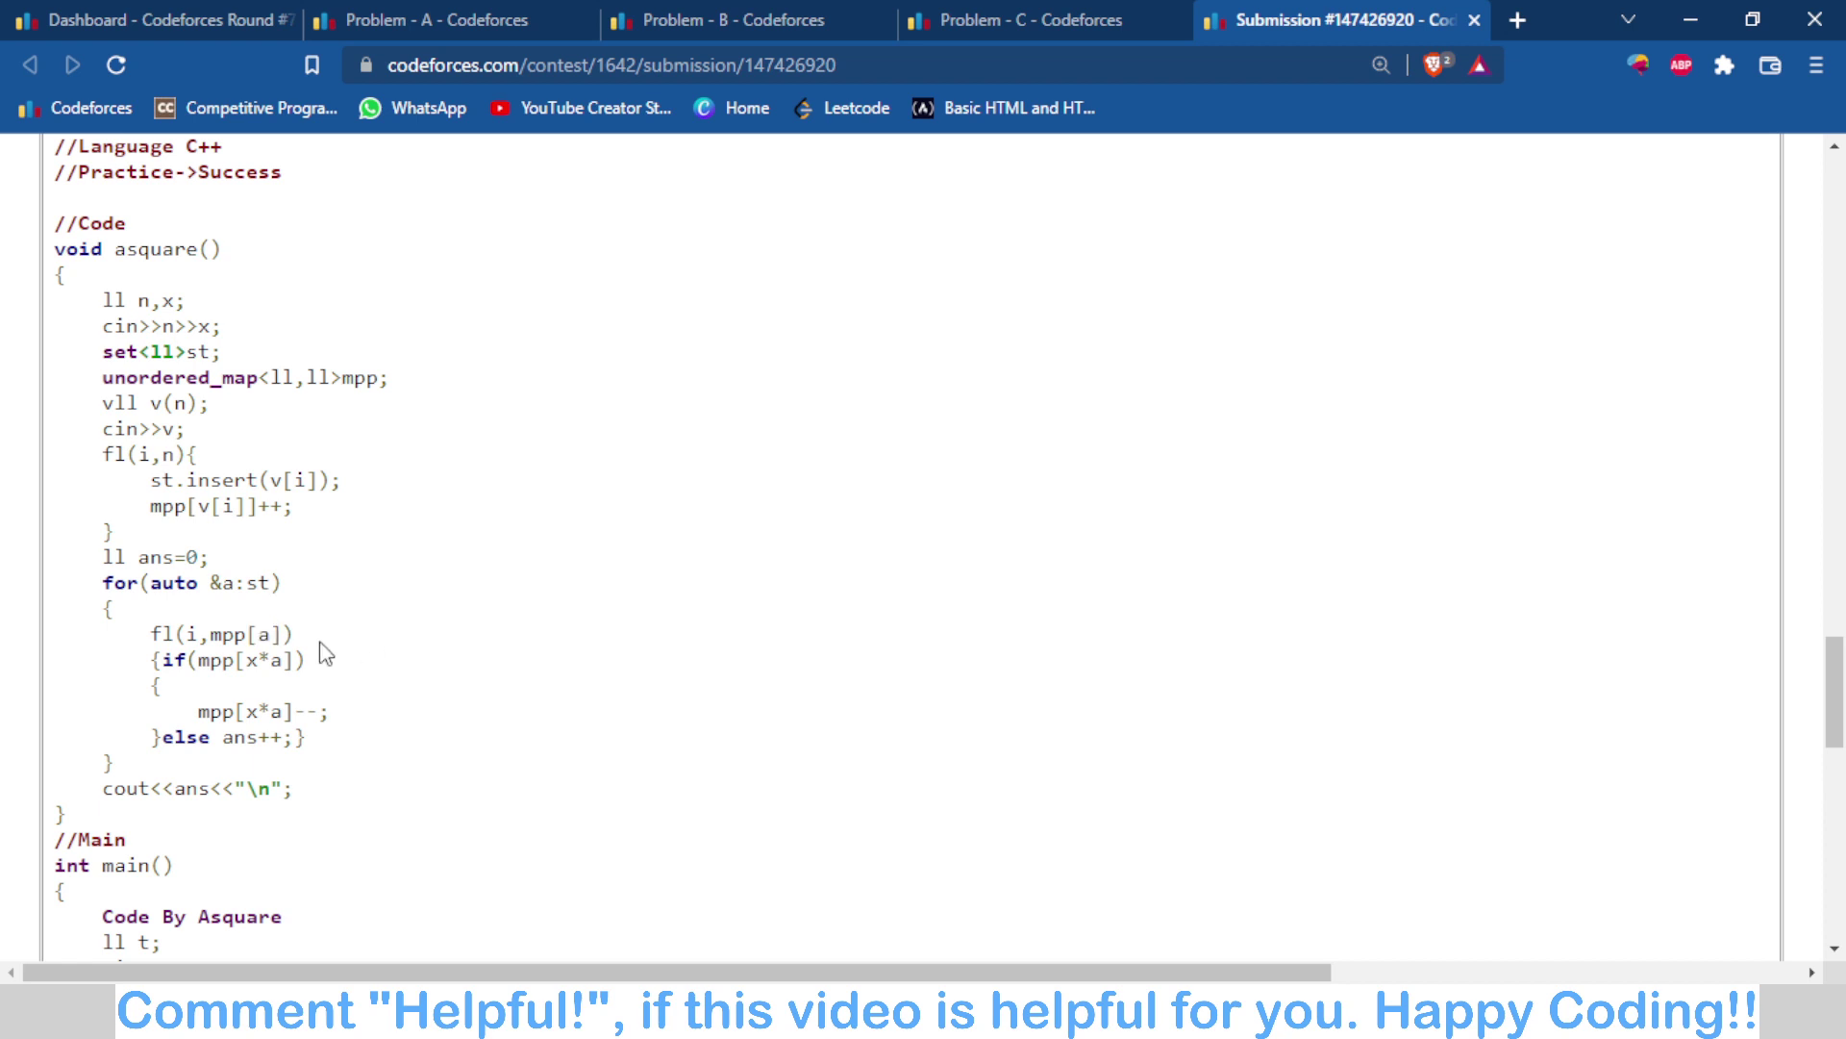
{"action": "left_click_drag", "start_coordinate": [248, 658], "coordinate": [282, 660]}
{"action": "left_click", "coordinate": [233, 664]}
{"action": "left_click", "coordinate": [243, 663]}
{"action": "left_click_drag", "start_coordinate": [224, 740], "coordinate": [289, 740]}
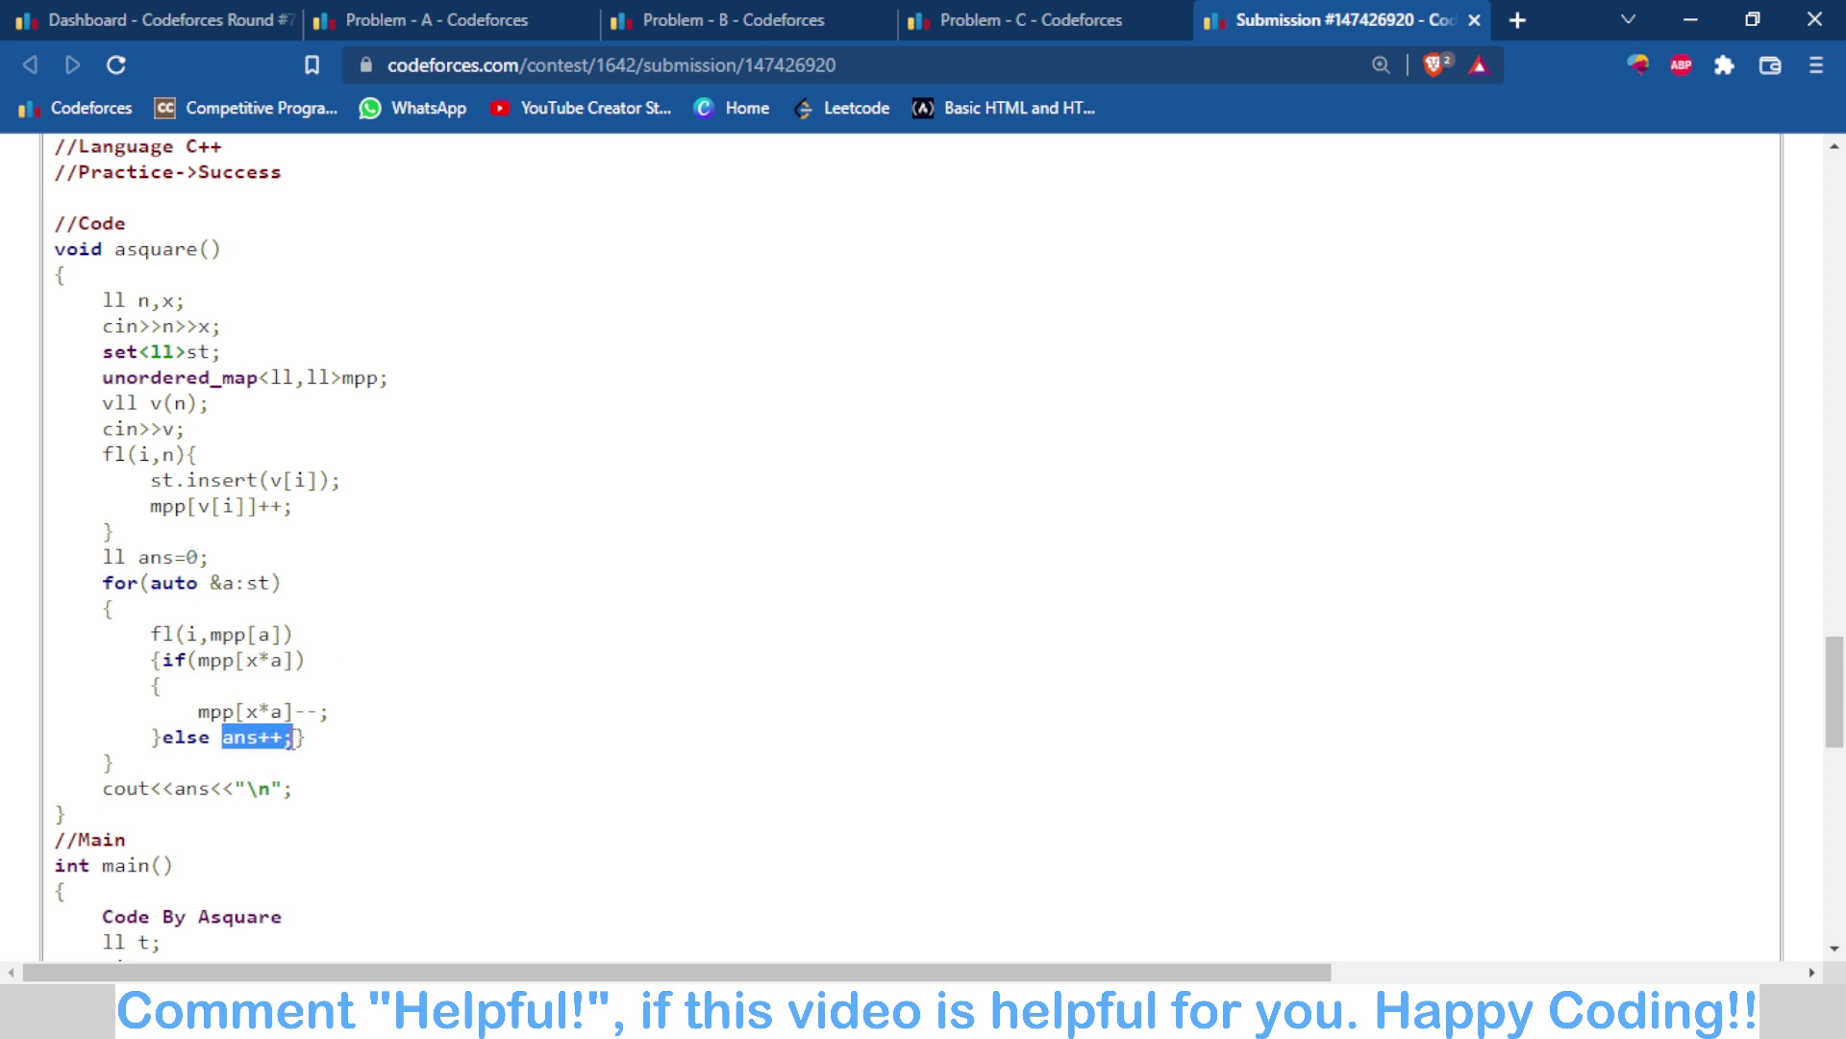
{"action": "left_click", "coordinate": [306, 727]}
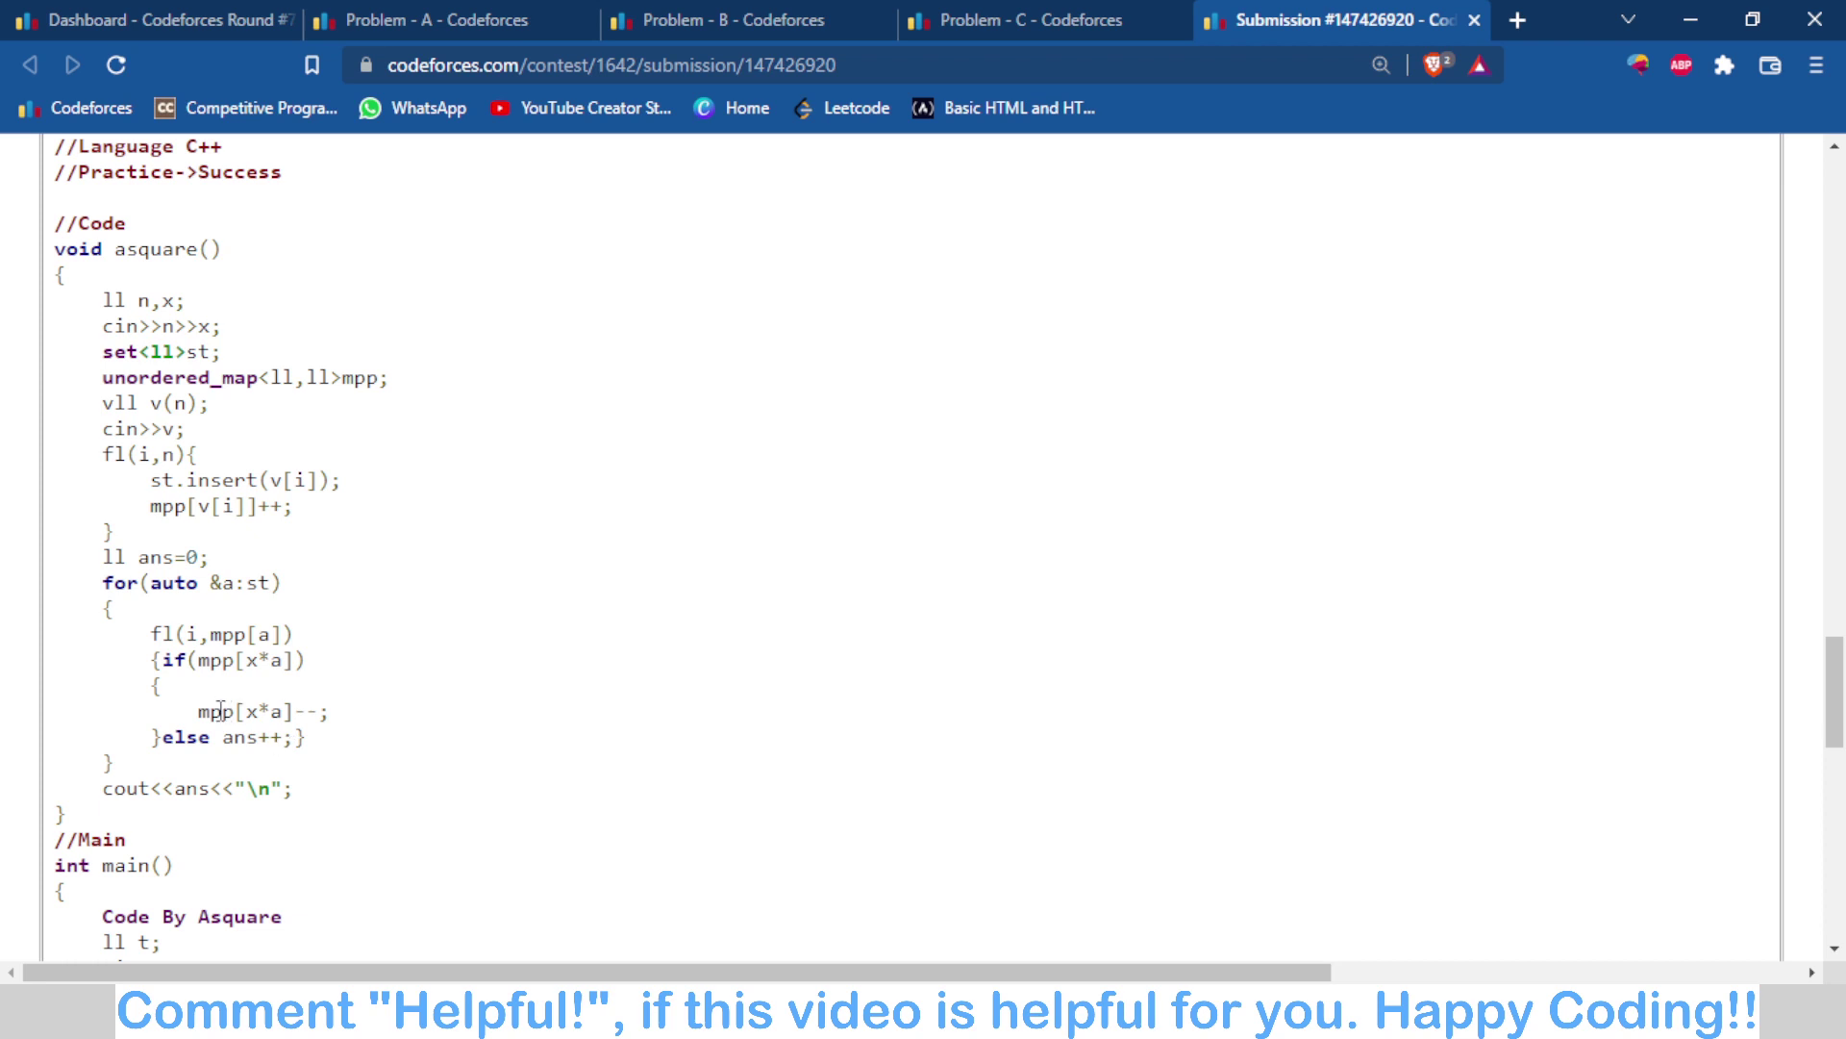
{"action": "left_click_drag", "start_coordinate": [202, 708], "coordinate": [336, 721]}
{"action": "left_click", "coordinate": [336, 721]}
{"action": "left_click_drag", "start_coordinate": [246, 660], "coordinate": [280, 662]}
{"action": "left_click", "coordinate": [421, 702]}
Step: Point out the In queue verdict, then return to the Round #773 Div. 2 problems list
{"action": "scroll", "coordinate": [416, 769], "scroll_direction": "down", "scroll_amount": 8}
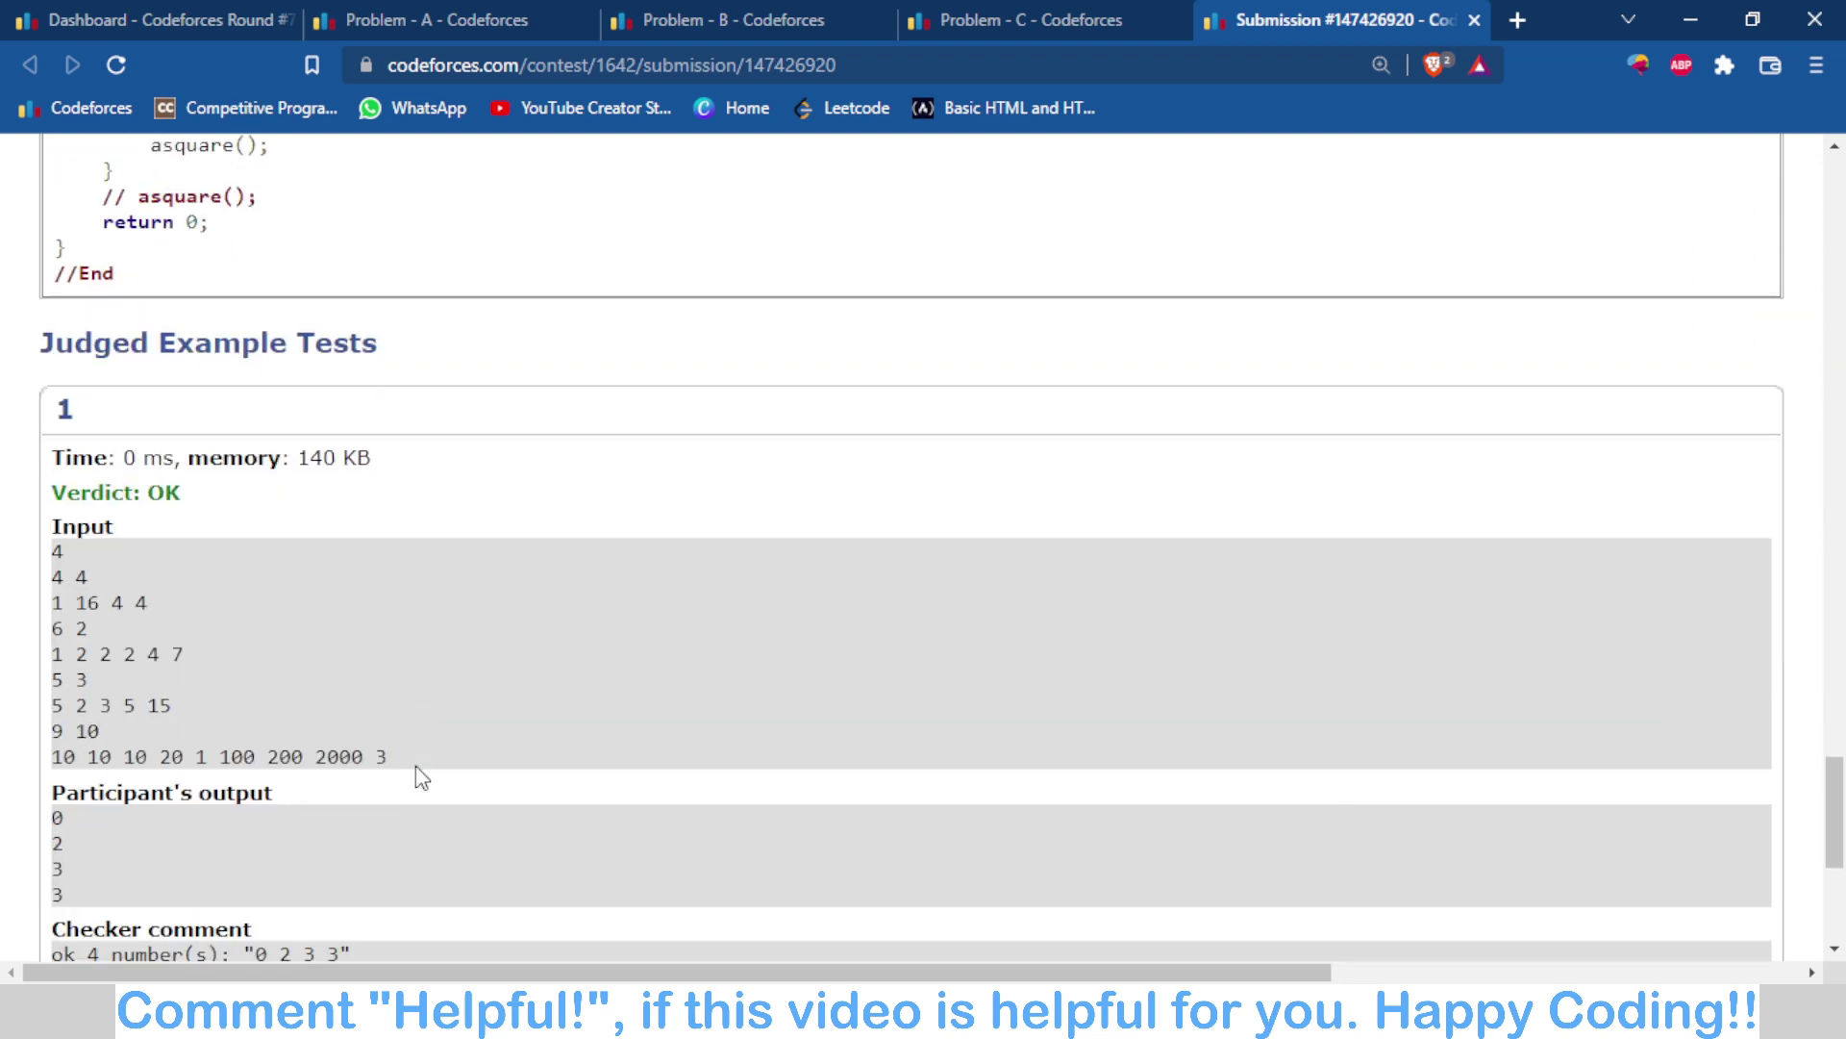
{"action": "scroll", "coordinate": [417, 769], "scroll_direction": "up", "scroll_amount": 12}
{"action": "scroll", "coordinate": [423, 765], "scroll_direction": "up", "scroll_amount": 15}
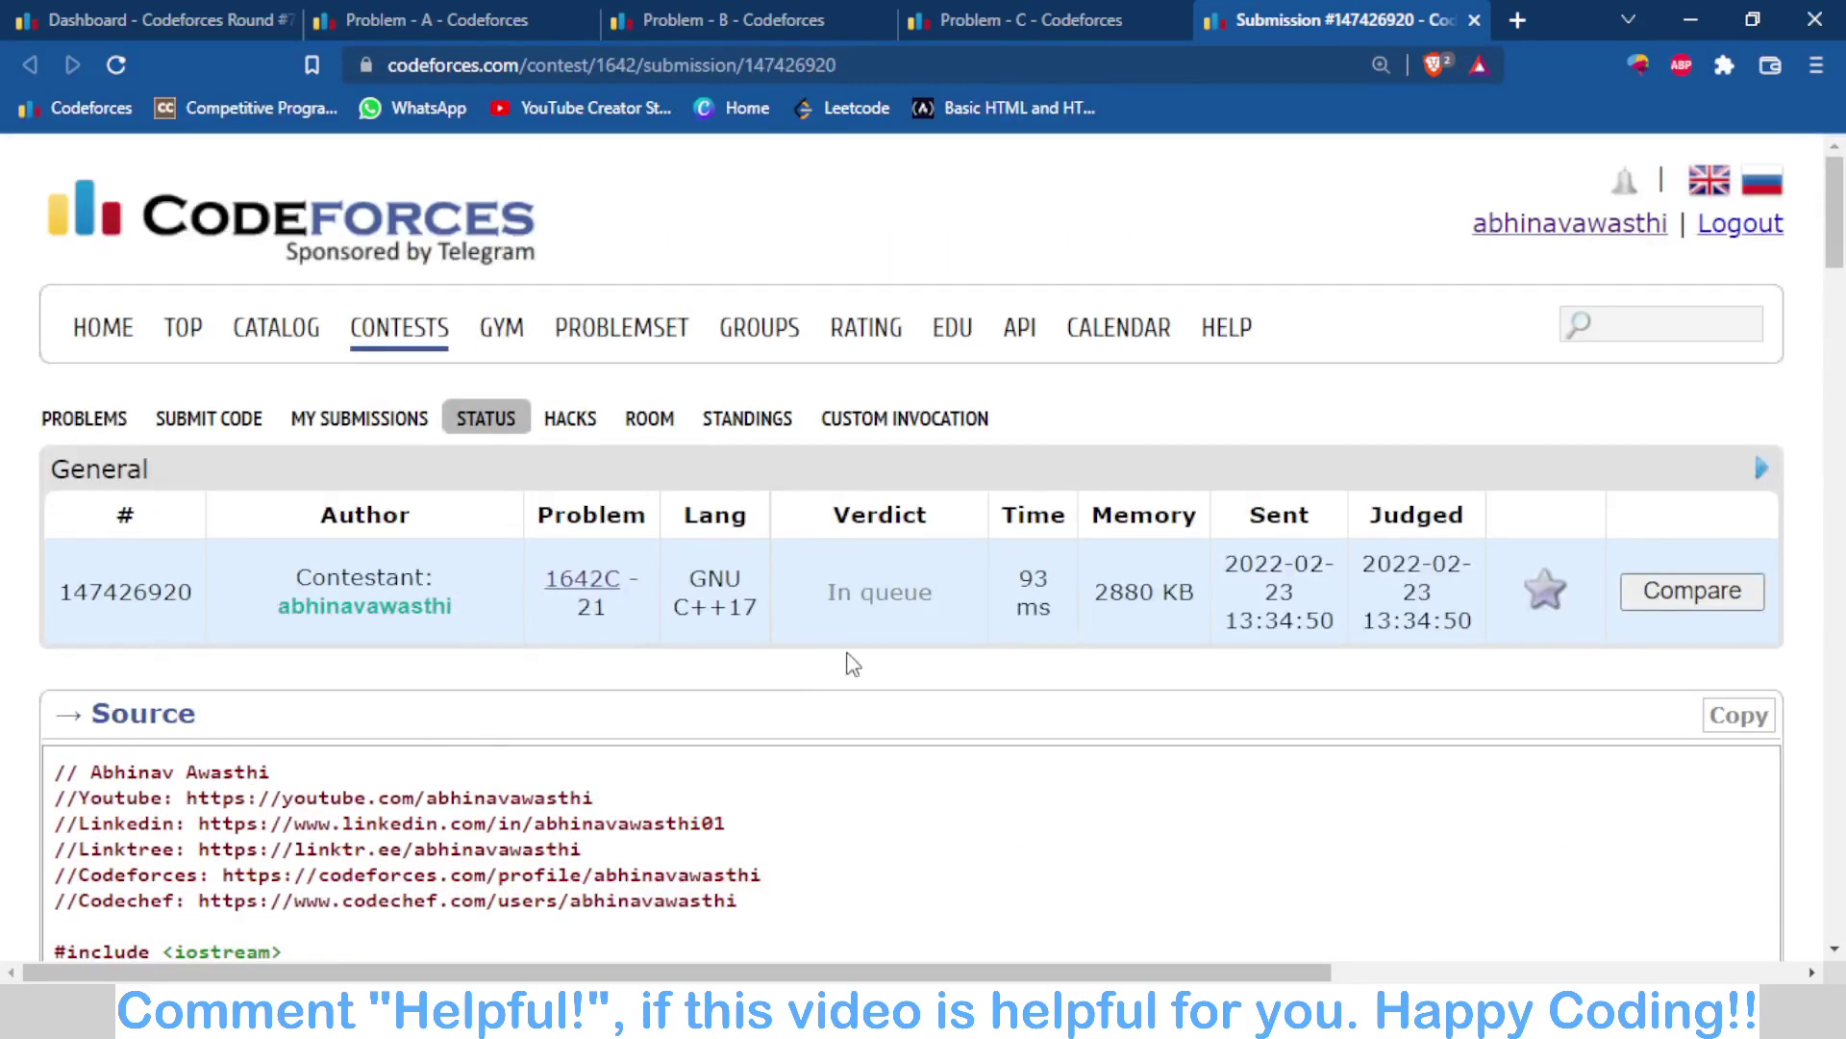
{"action": "left_click_drag", "start_coordinate": [825, 587], "coordinate": [931, 544]}
{"action": "left_click", "coordinate": [870, 784]}
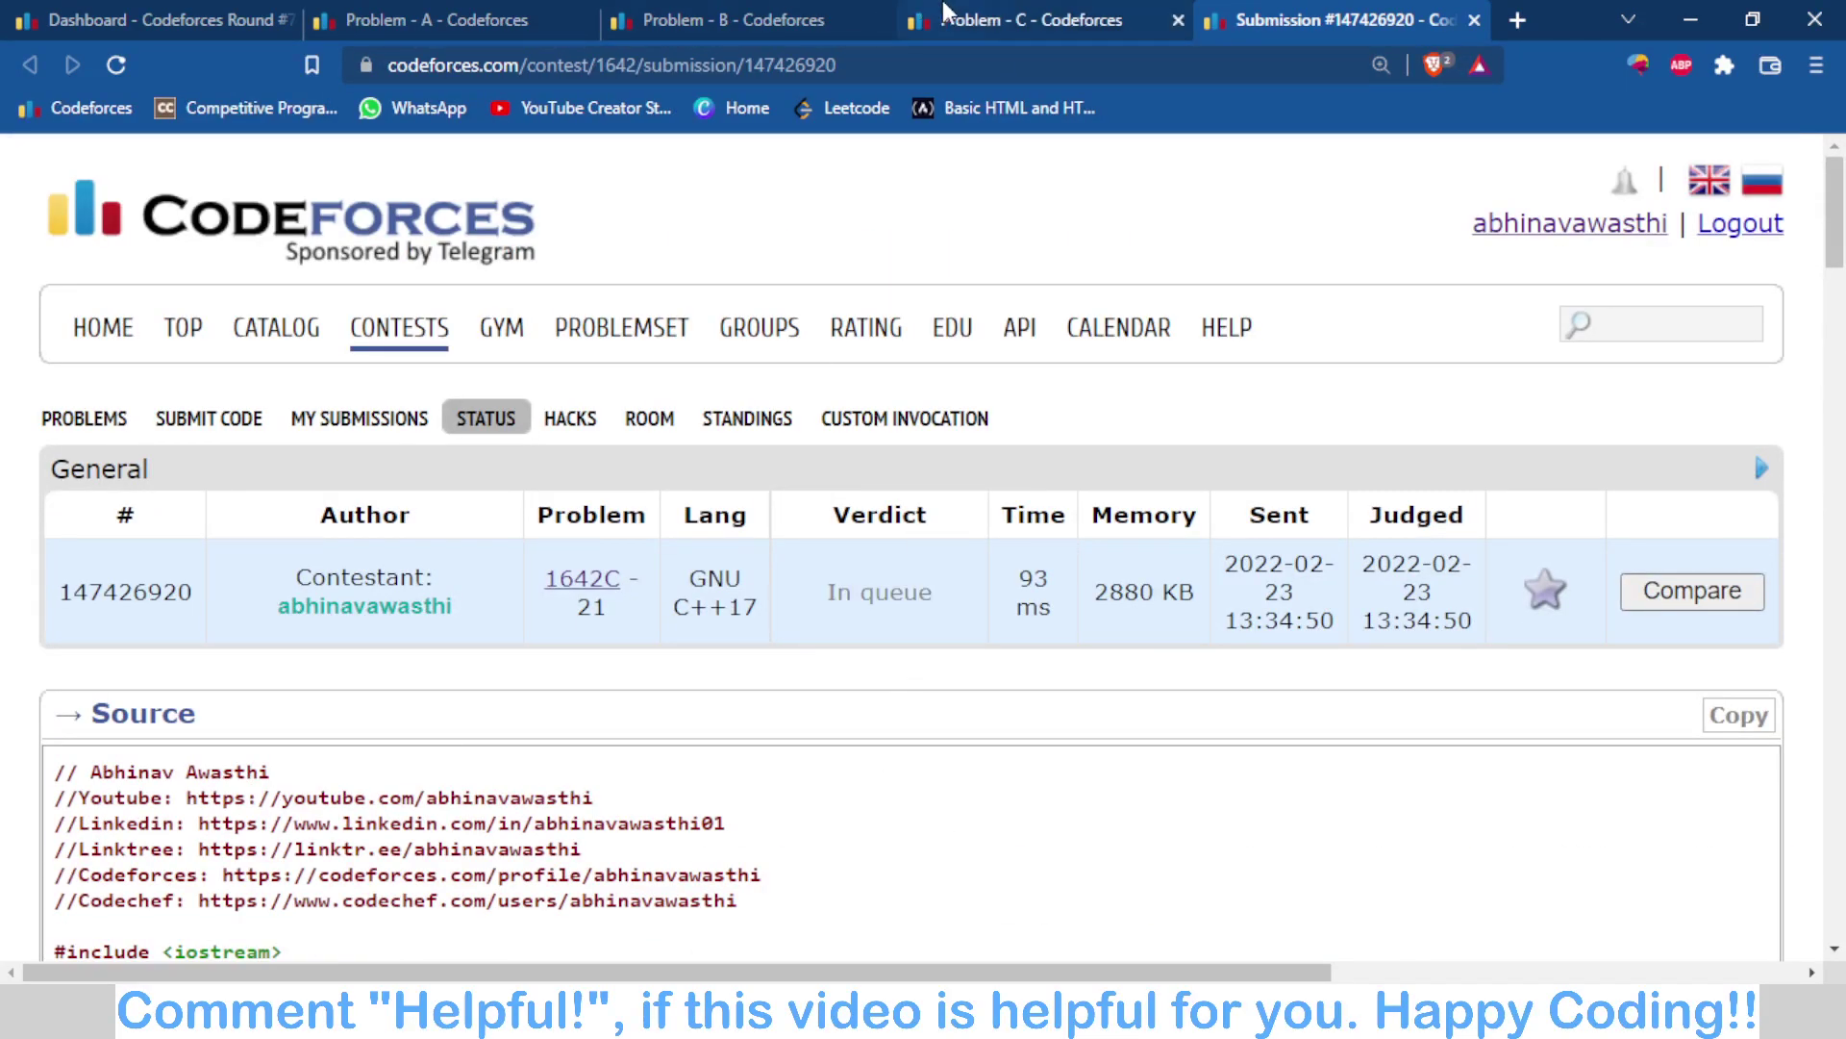
{"action": "left_click", "coordinate": [144, 19]}
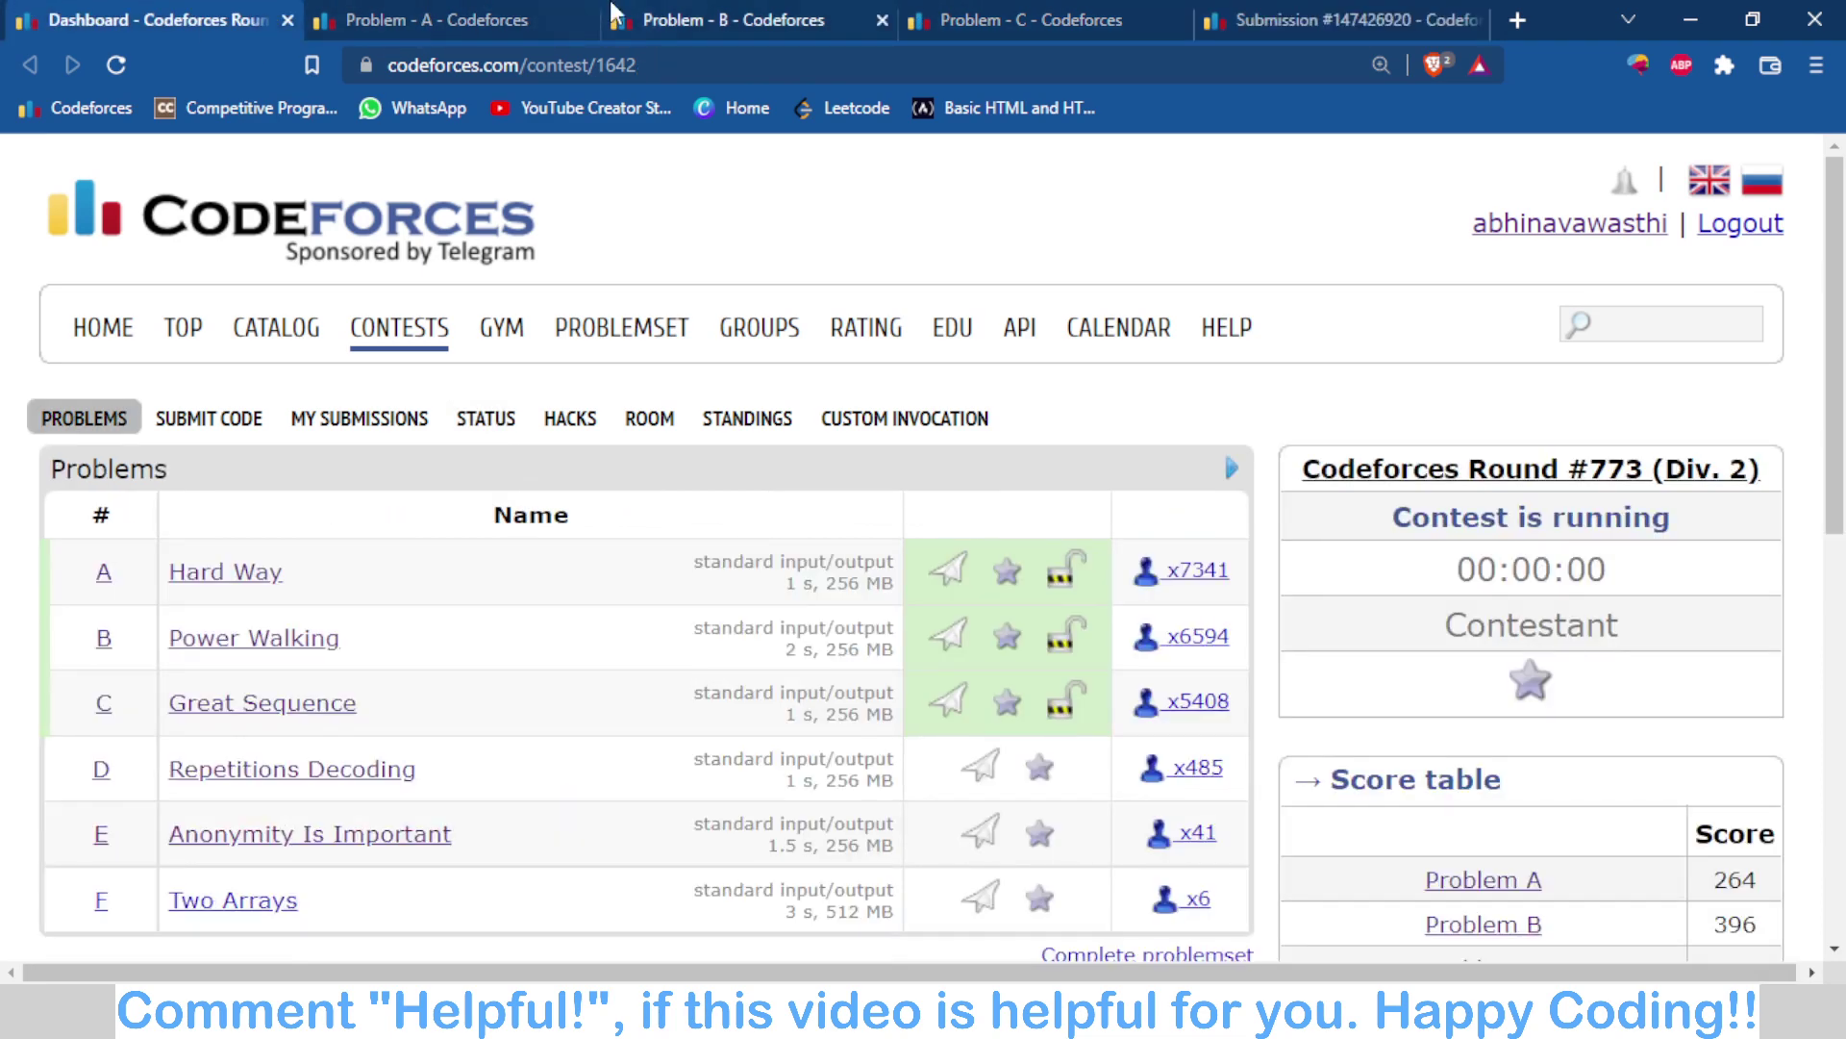
Step: Read the Problem B statement, highlighting the power-ups paragraph, k from 1 to n, and minimum sum of strengths
{"action": "key", "text": "ctrl+3"}
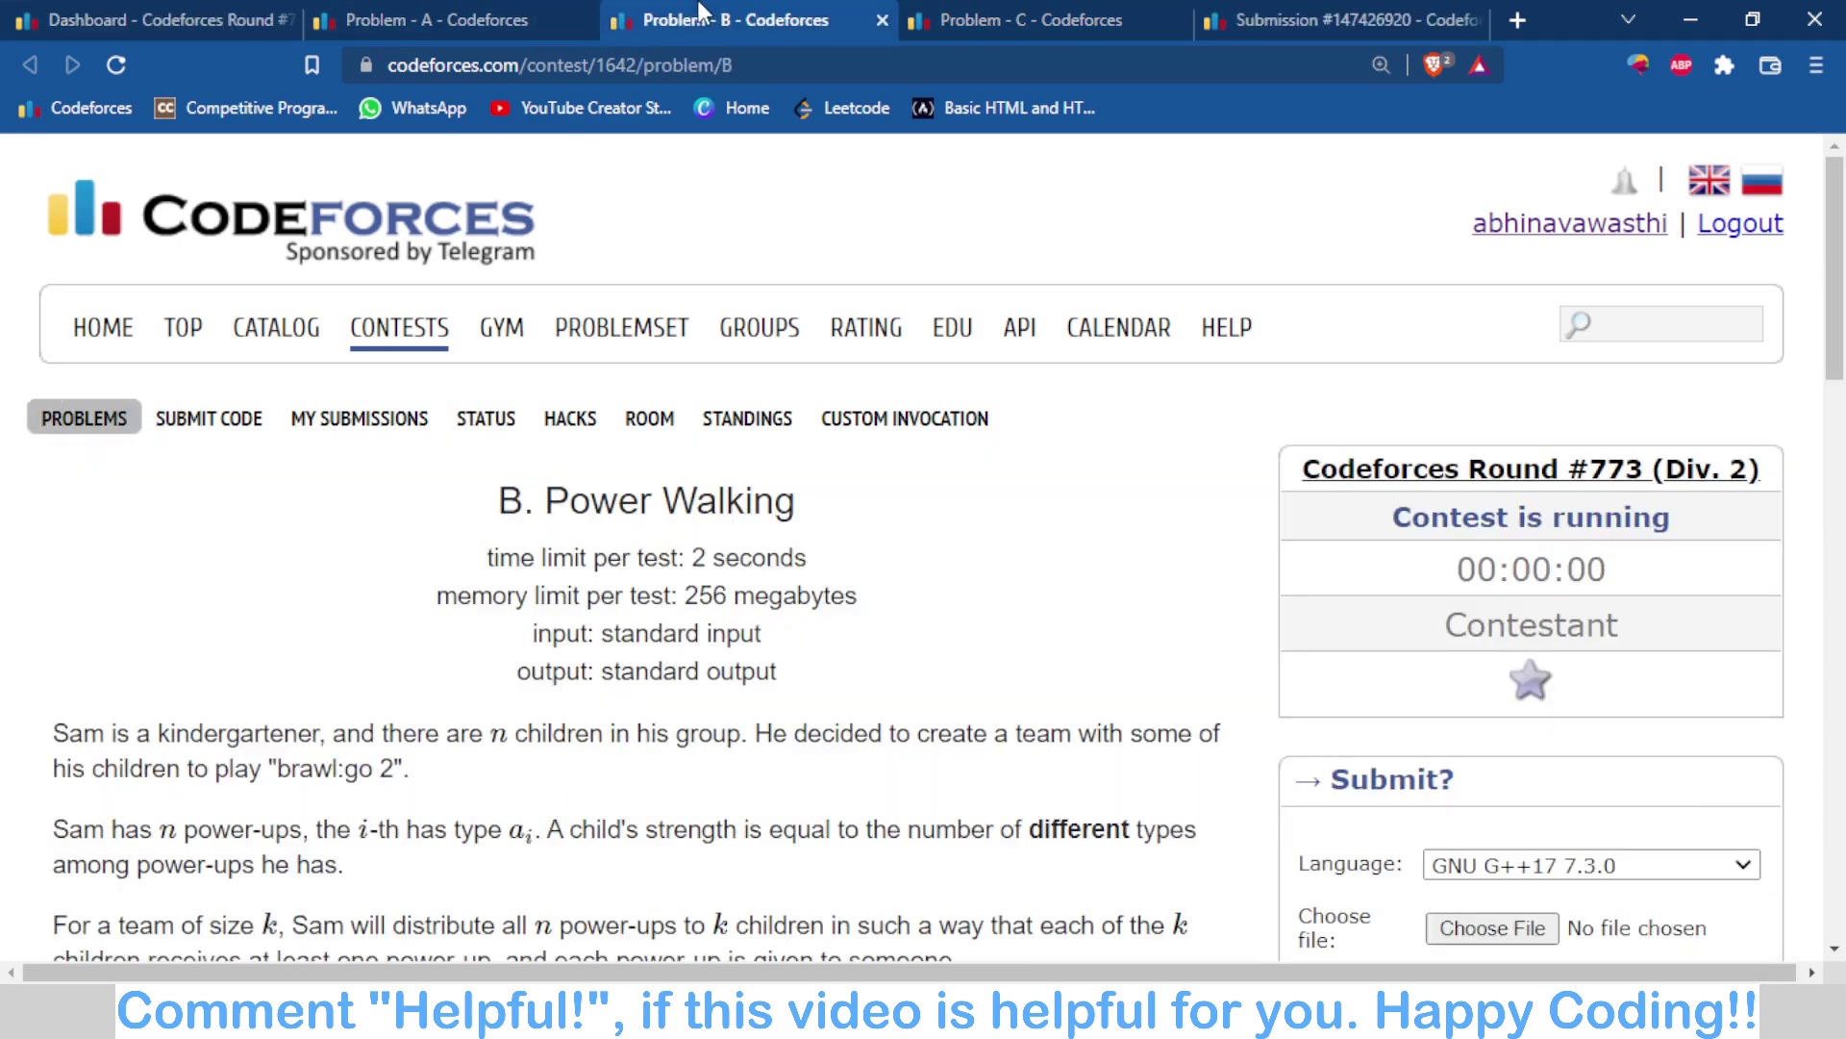
{"action": "scroll", "coordinate": [680, 685], "scroll_direction": "down", "scroll_amount": 5}
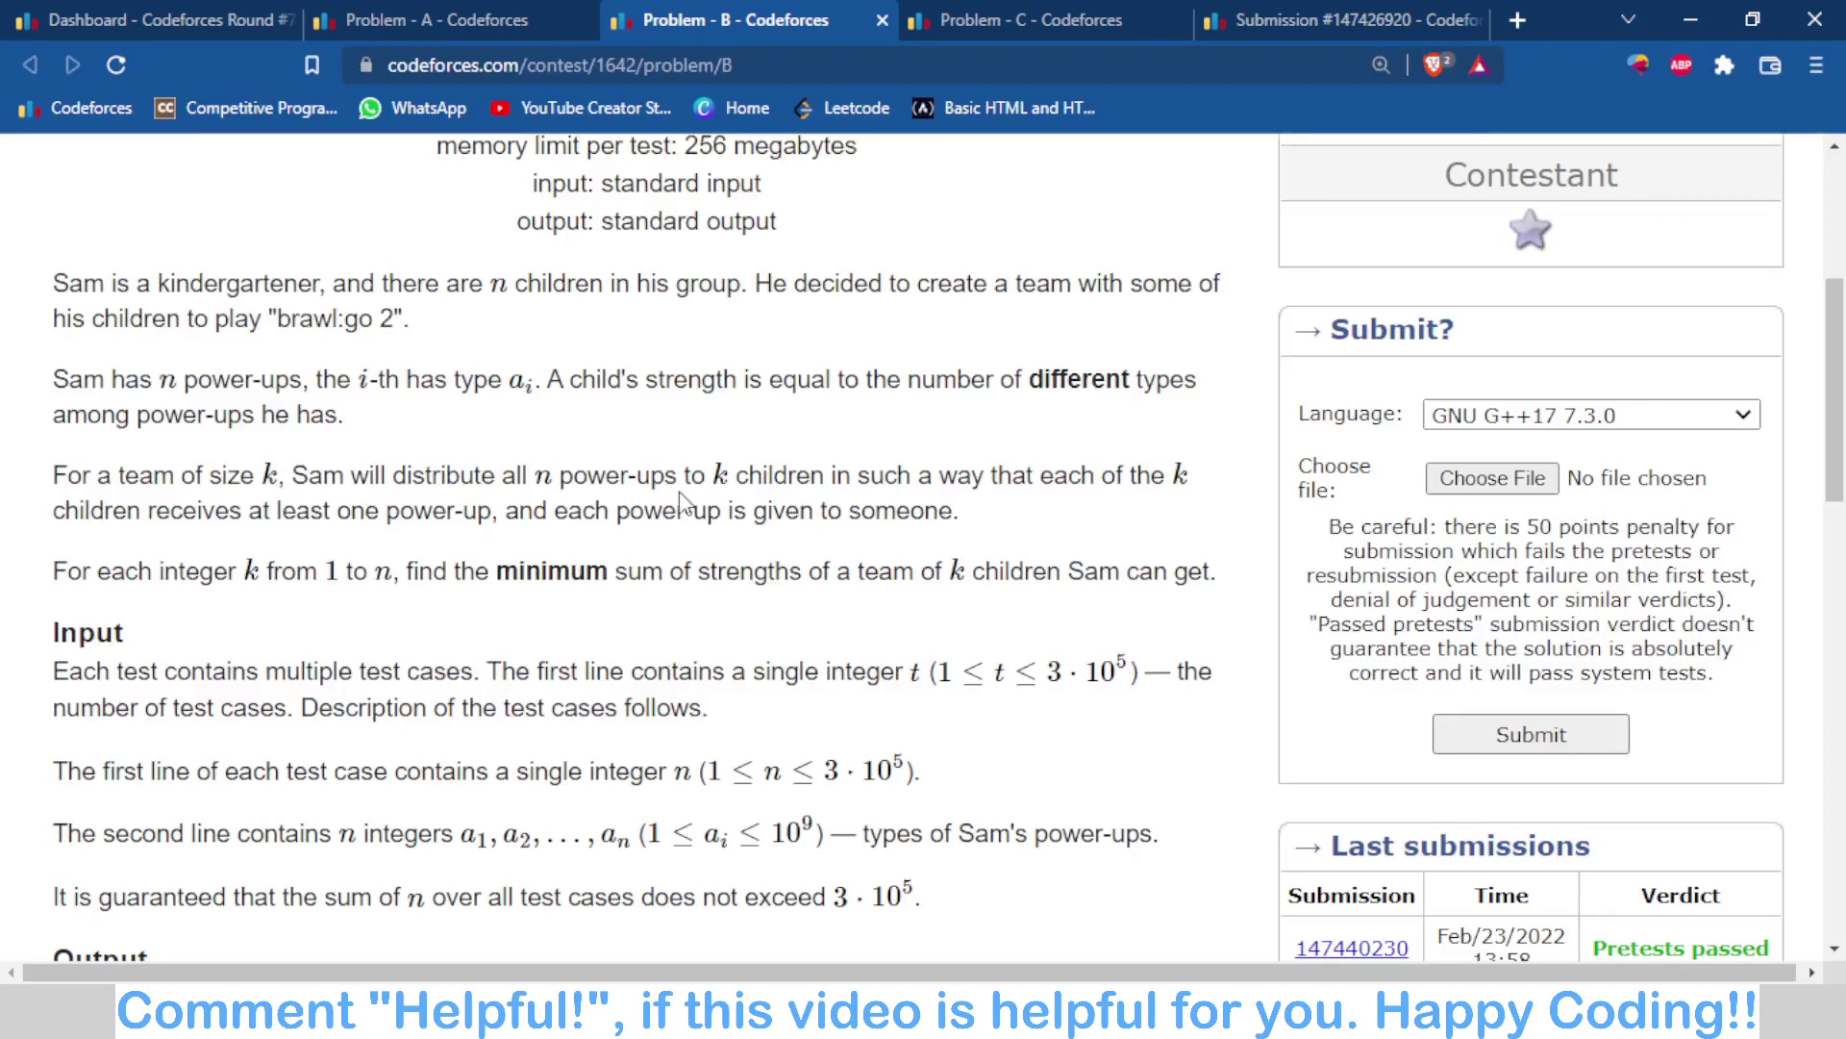
{"action": "triple_click", "coordinate": [80, 284]}
{"action": "left_click", "coordinate": [580, 346]}
{"action": "triple_click", "coordinate": [60, 285]}
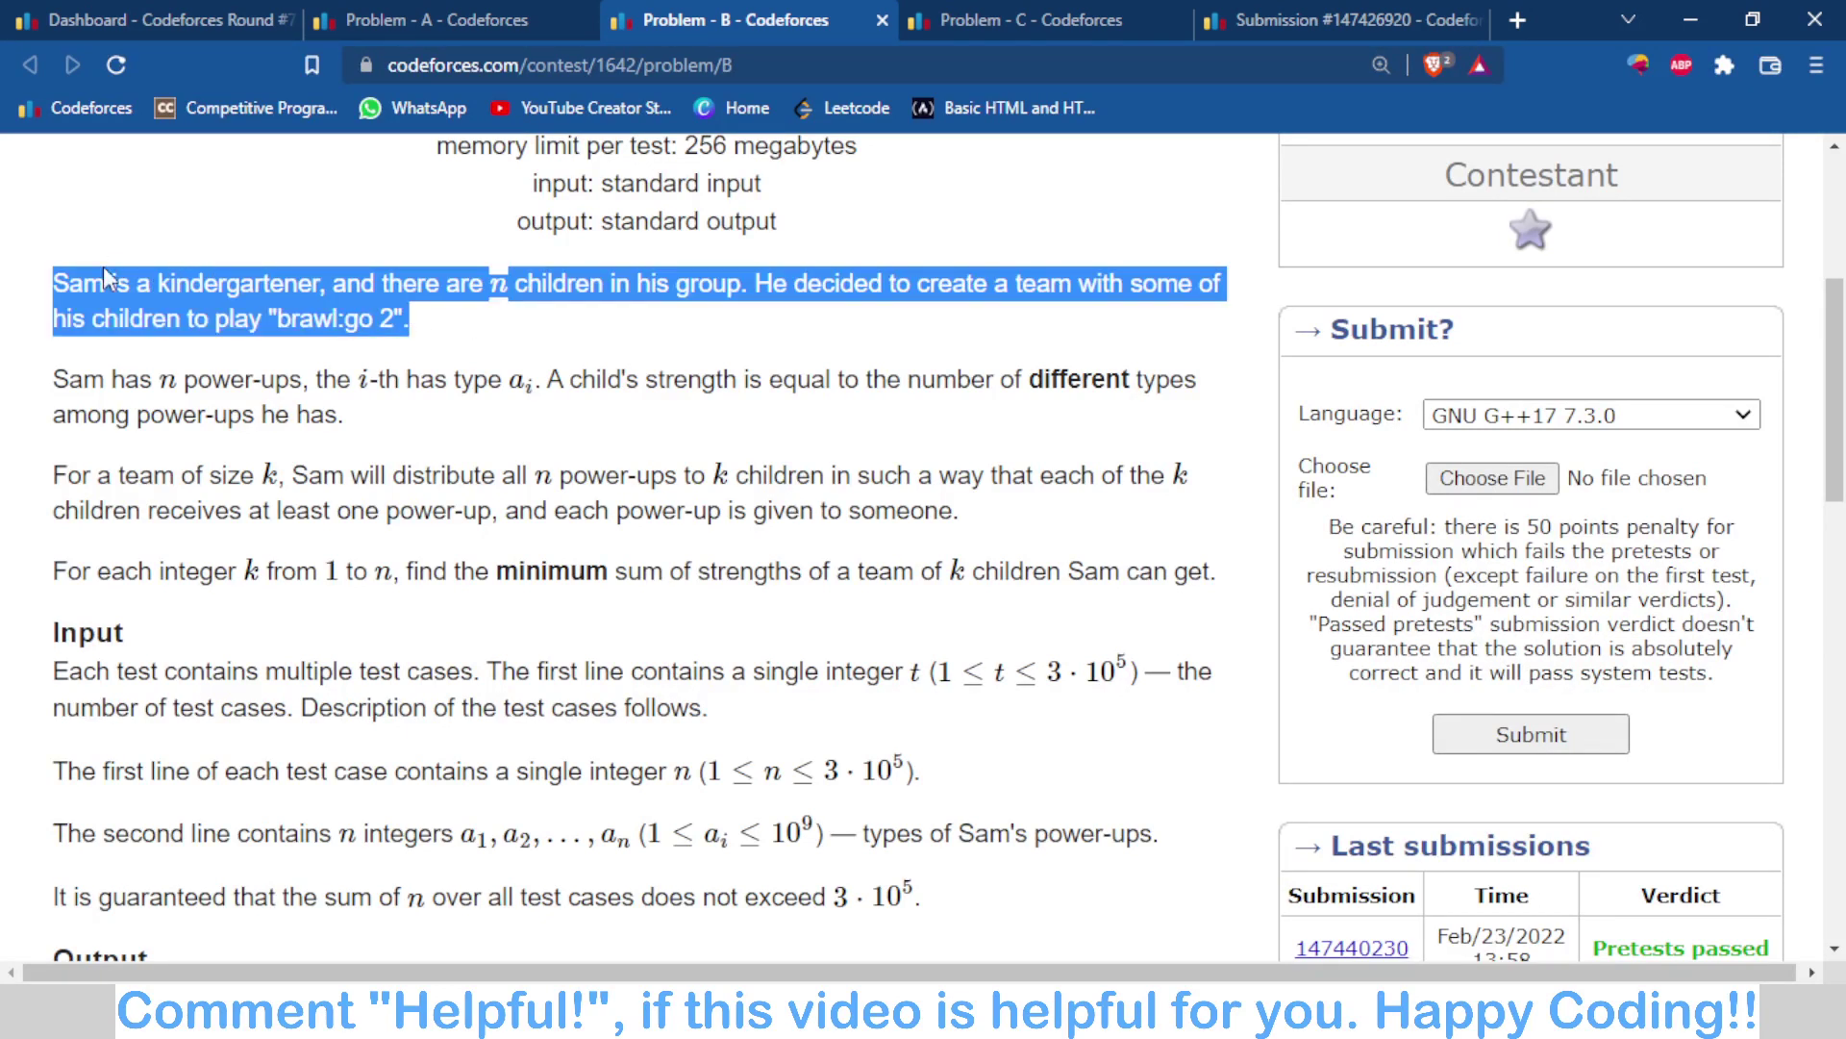
{"action": "left_click", "coordinate": [27, 284]}
{"action": "triple_click", "coordinate": [63, 291]}
{"action": "left_click", "coordinate": [38, 404]}
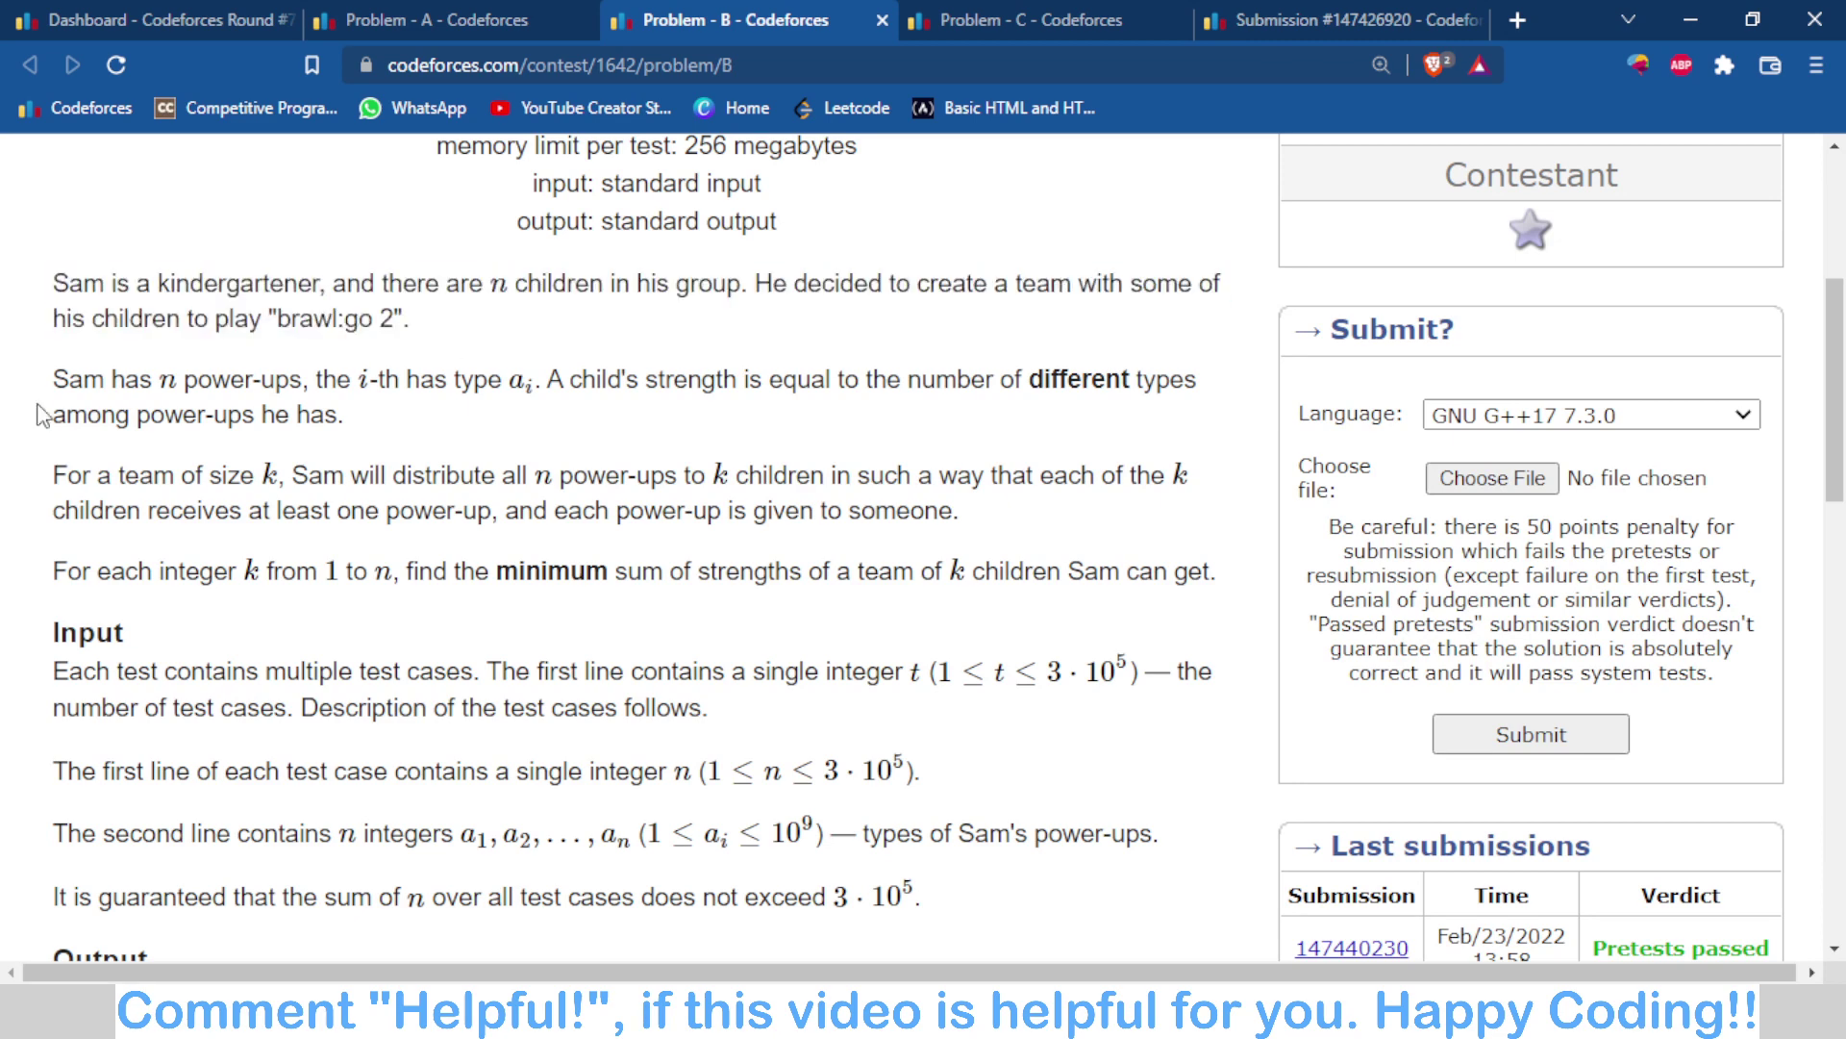
{"action": "left_click_drag", "start_coordinate": [22, 380], "coordinate": [550, 471]}
{"action": "left_click", "coordinate": [550, 471]}
{"action": "left_click_drag", "start_coordinate": [320, 570], "coordinate": [377, 571]}
{"action": "left_click", "coordinate": [398, 633]}
{"action": "left_click_drag", "start_coordinate": [494, 570], "coordinate": [779, 638]}
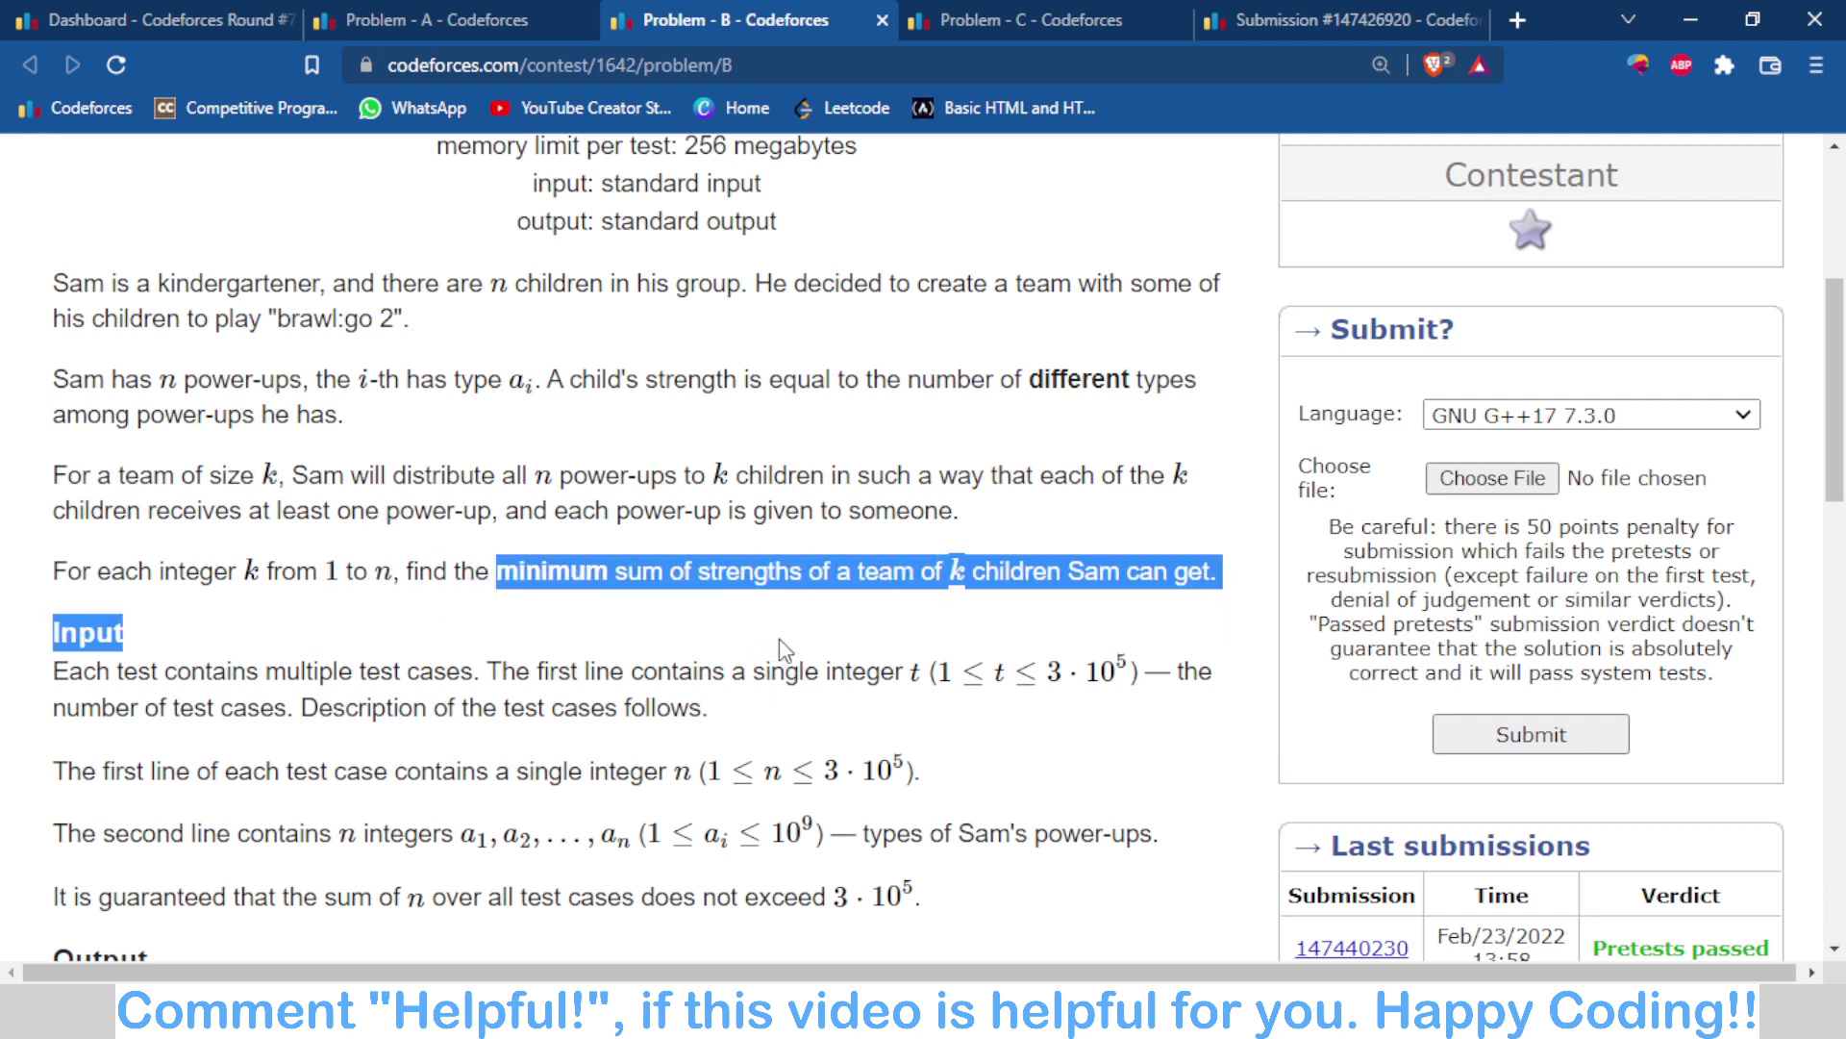
{"action": "left_click", "coordinate": [779, 639]}
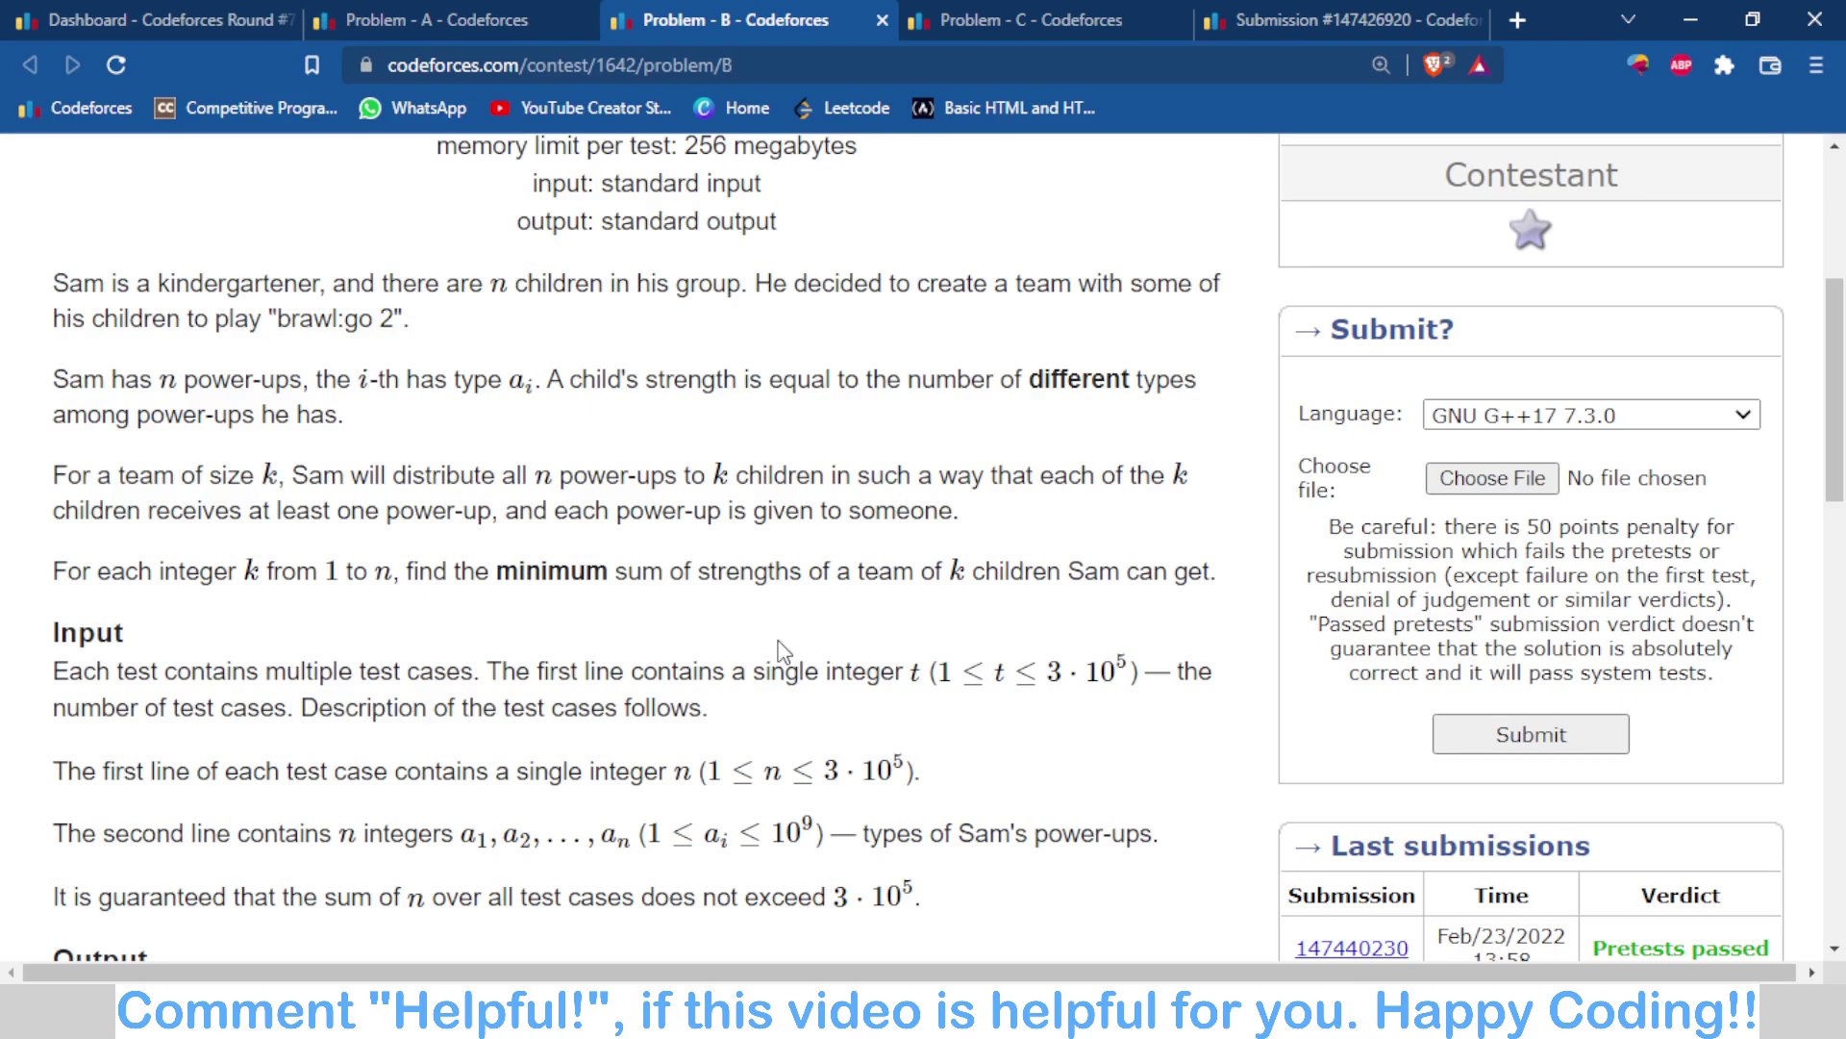
Step: Highlight the example input lines, the test case 5 1 2 2 2 4, and the output 6
{"action": "scroll", "coordinate": [781, 651], "scroll_direction": "down", "scroll_amount": 5}
{"action": "scroll", "coordinate": [784, 652], "scroll_direction": "down", "scroll_amount": 10}
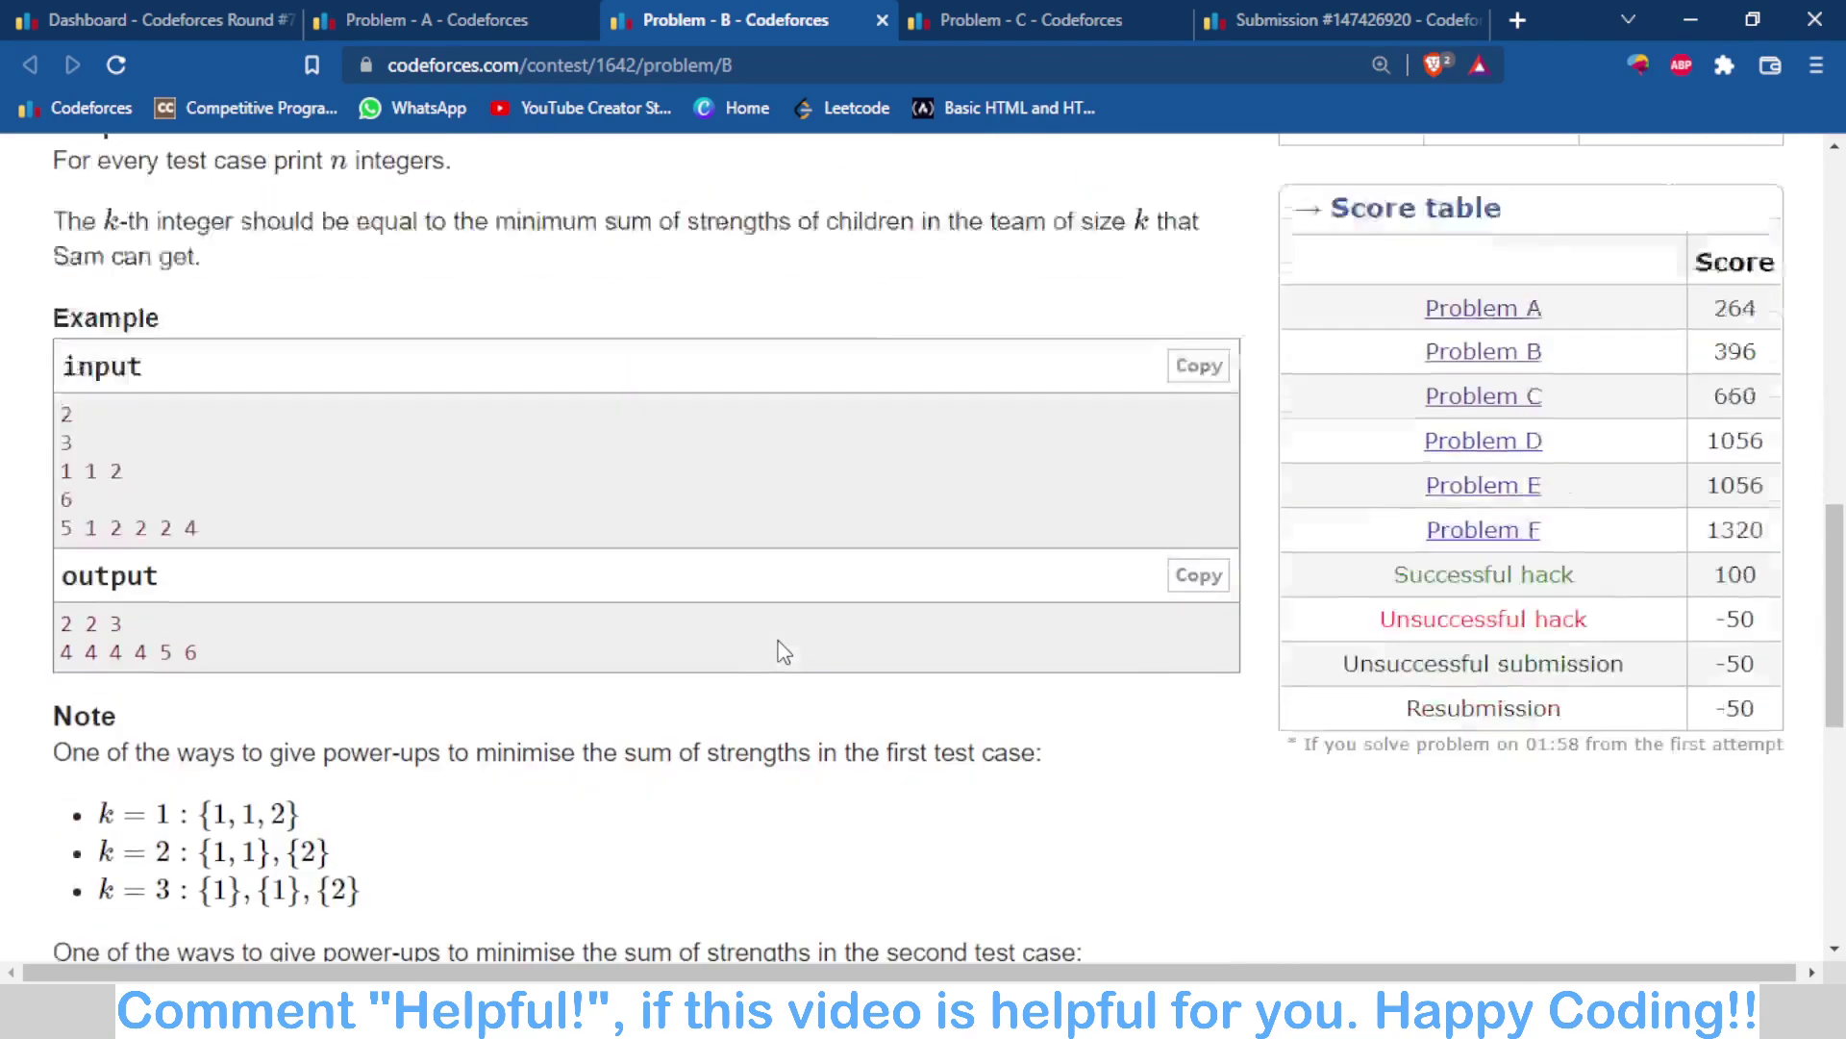
{"action": "scroll", "coordinate": [784, 652], "scroll_direction": "up", "scroll_amount": 5}
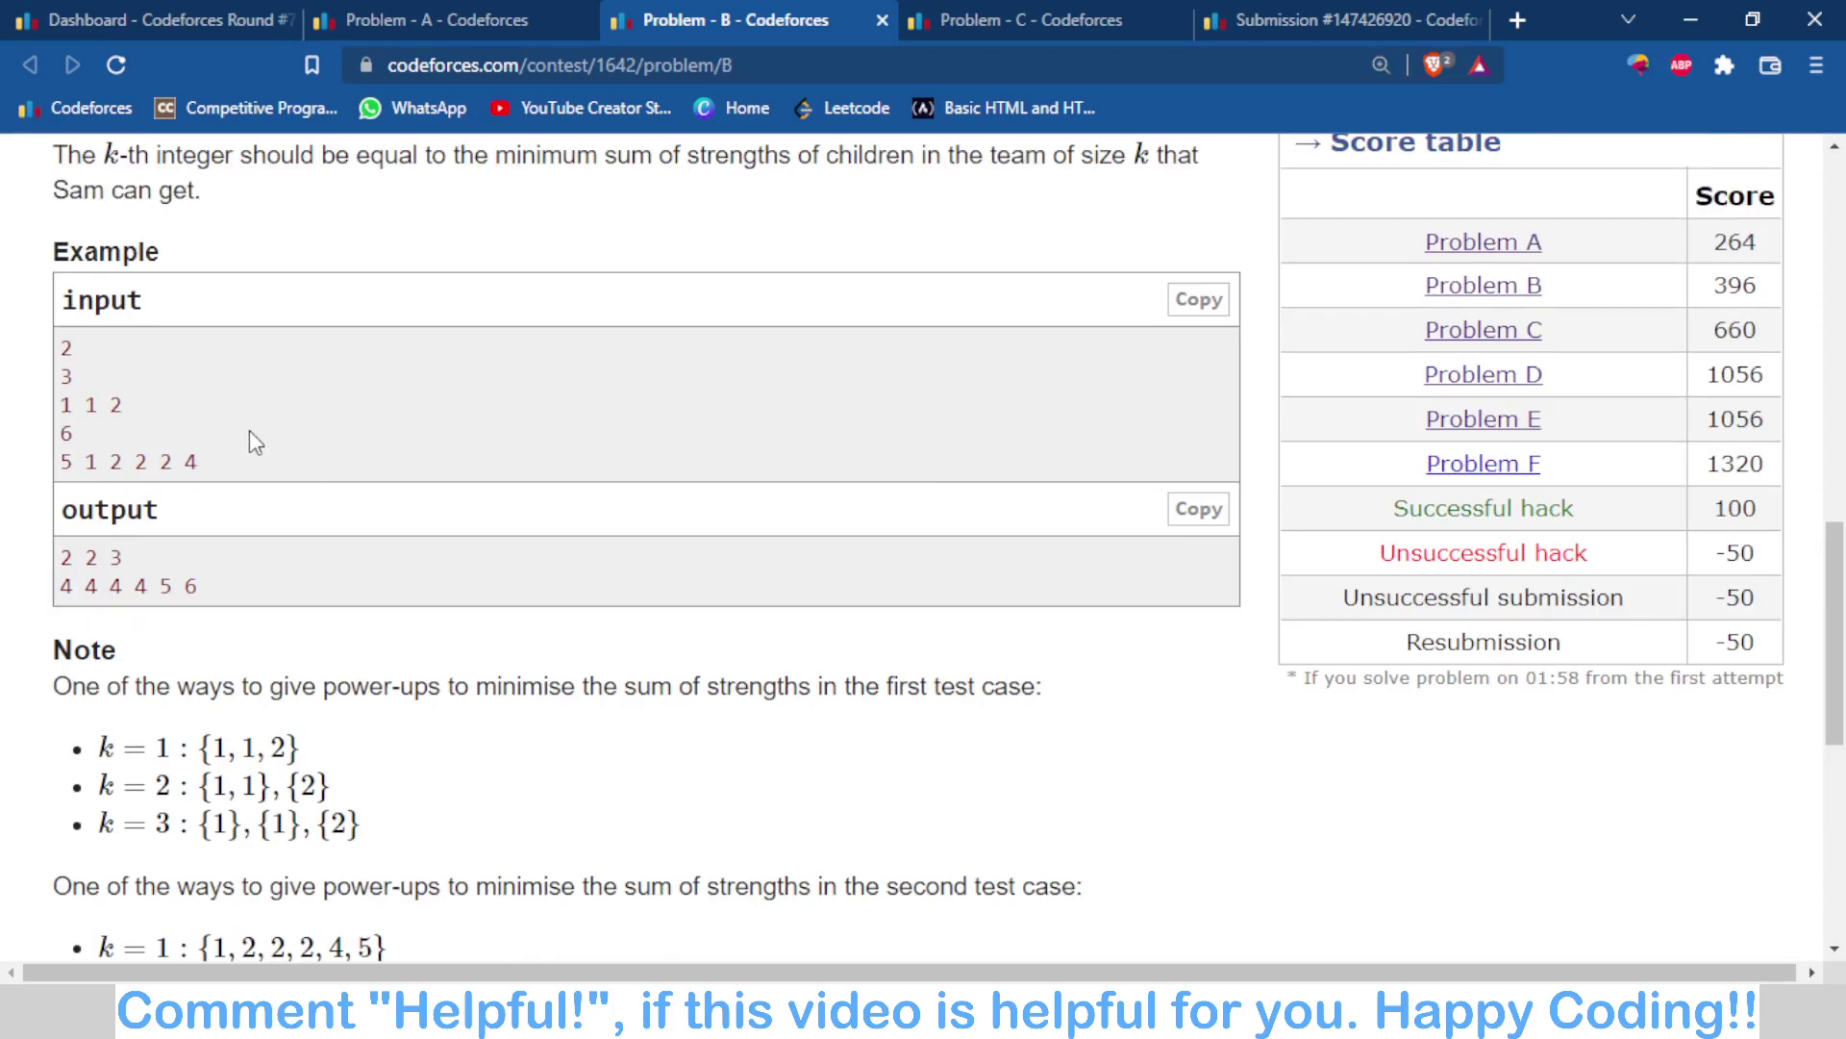
{"action": "left_click_drag", "start_coordinate": [204, 463], "coordinate": [48, 338]}
{"action": "left_click_drag", "start_coordinate": [308, 462], "coordinate": [42, 337]}
{"action": "left_click_drag", "start_coordinate": [262, 452], "coordinate": [66, 252]}
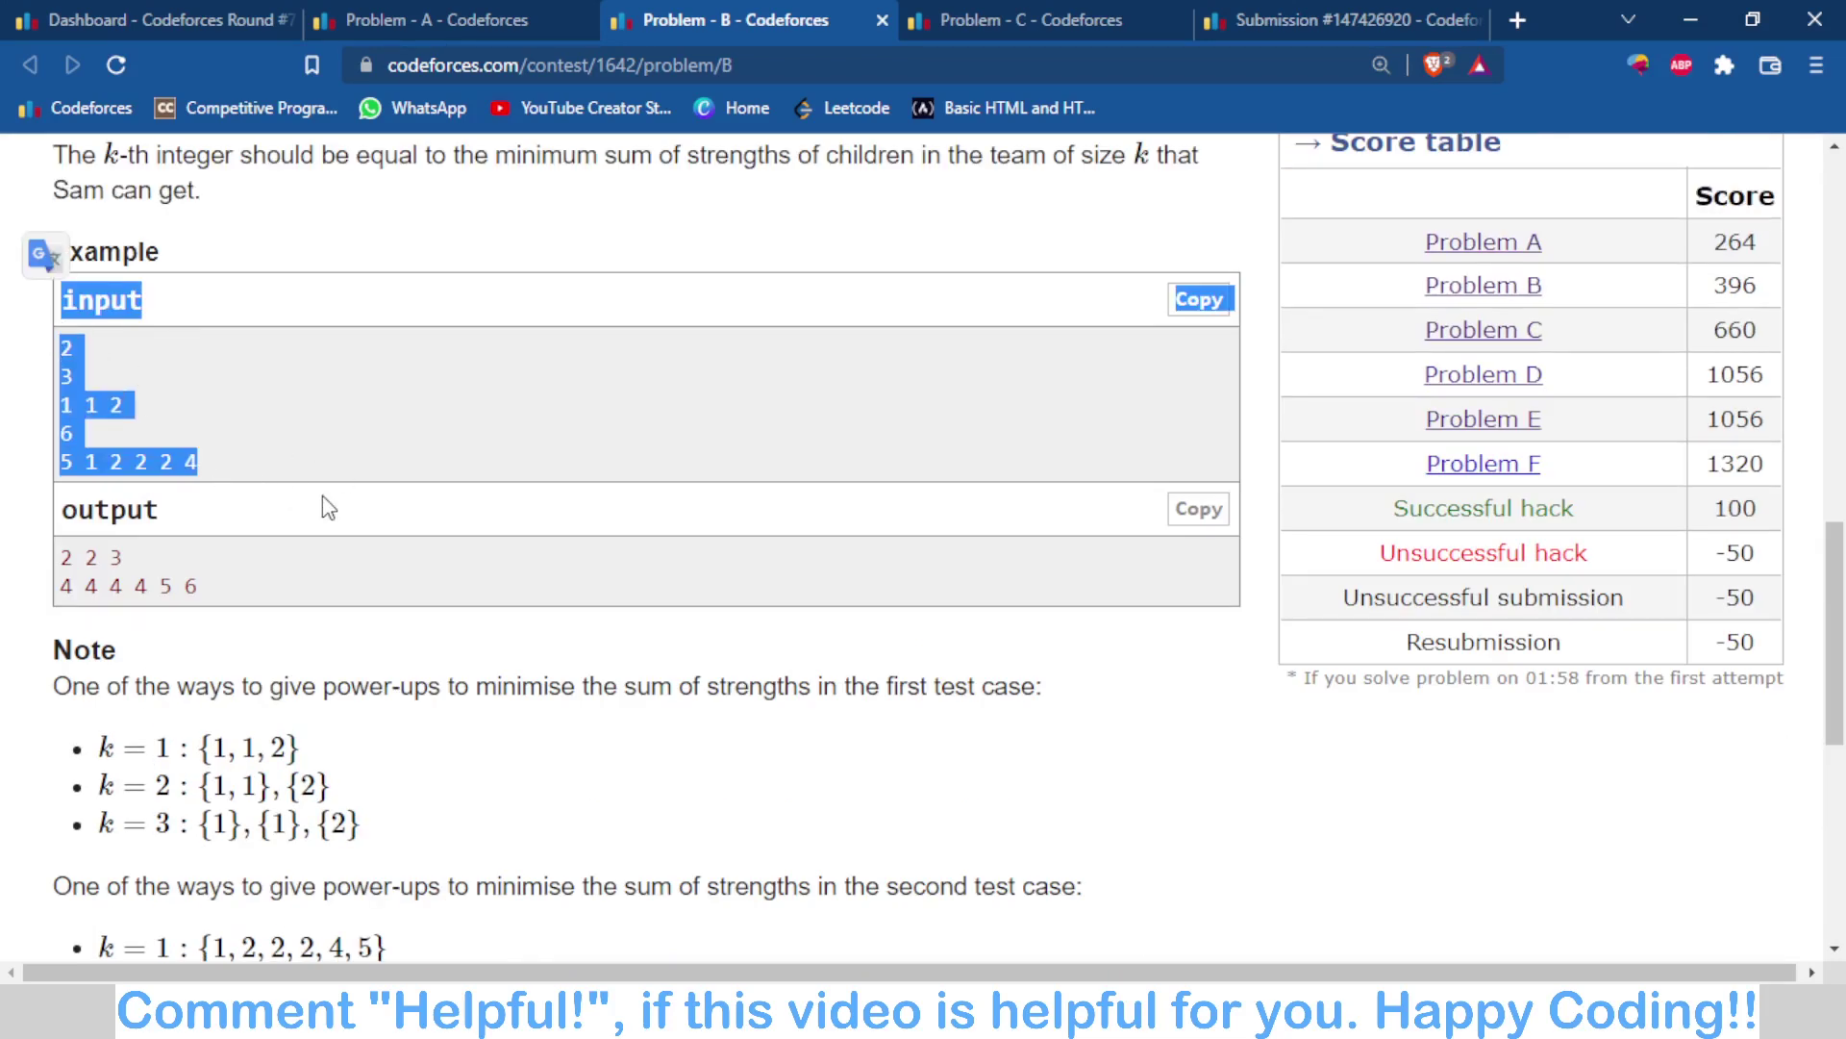
{"action": "left_click", "coordinate": [321, 494]}
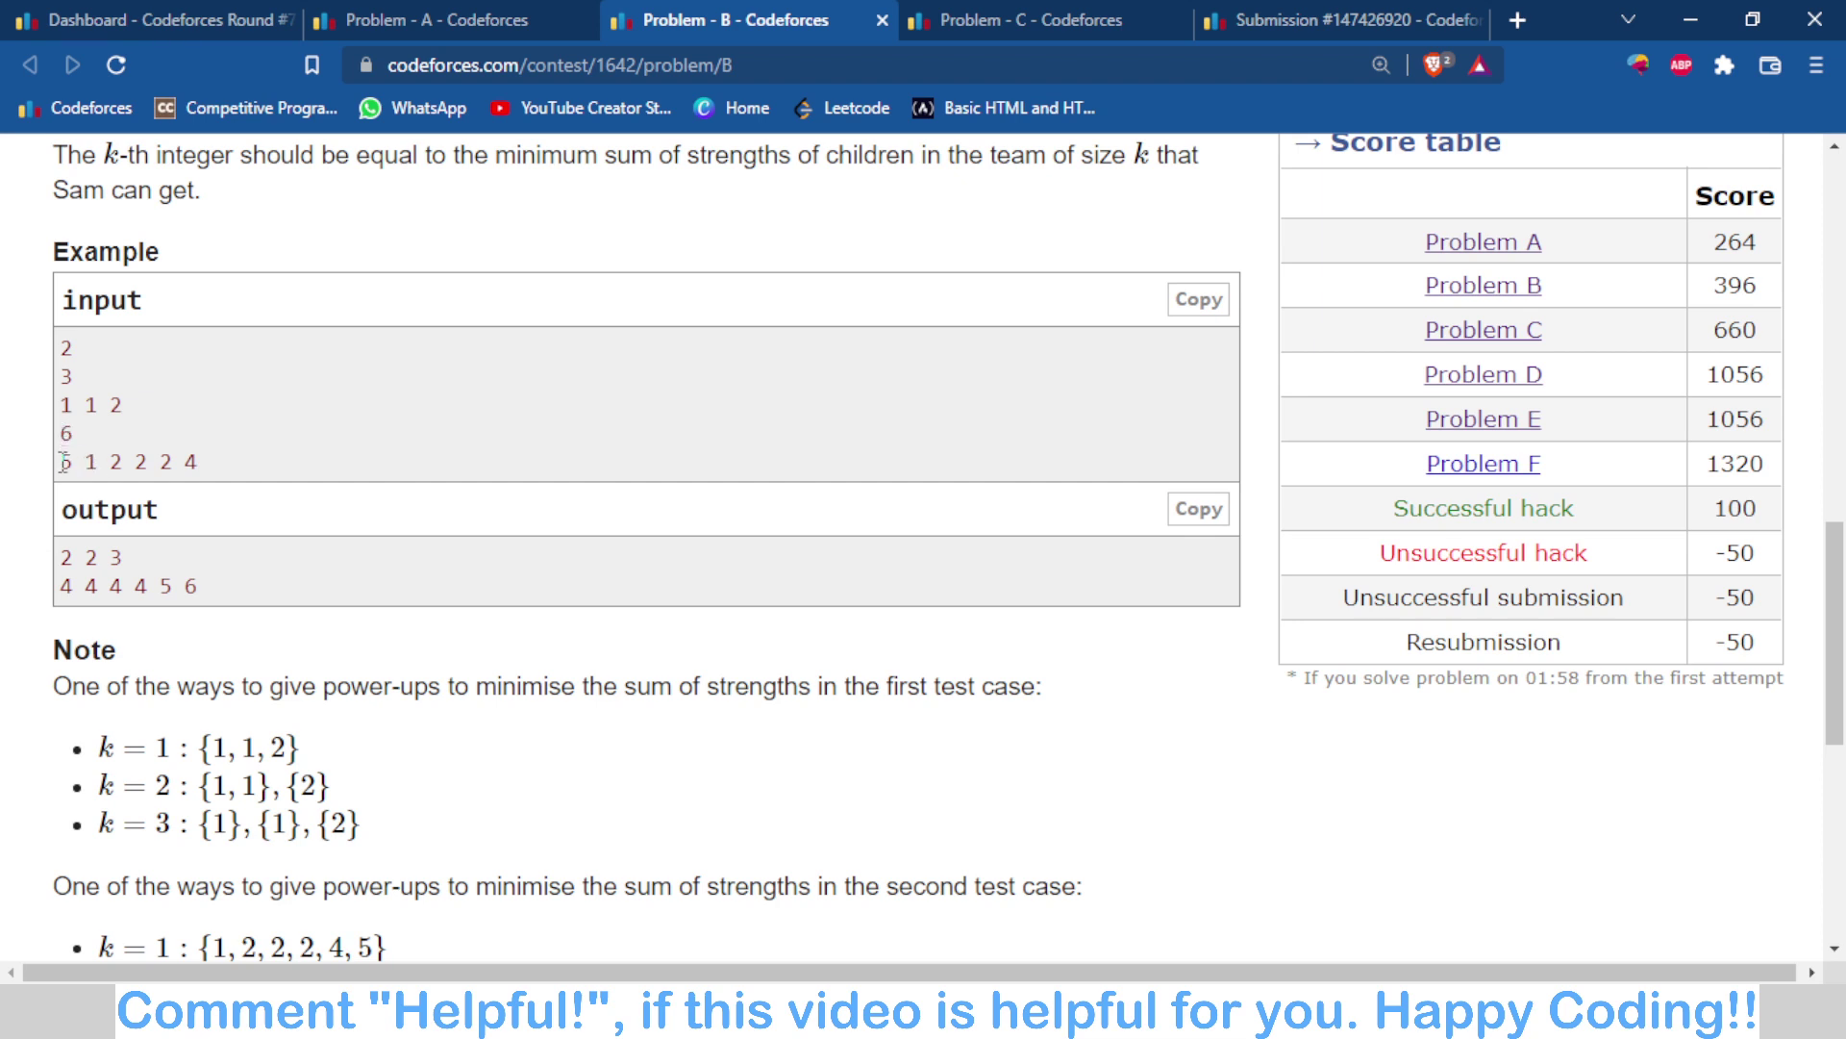
{"action": "left_click_drag", "start_coordinate": [60, 460], "coordinate": [241, 463]}
{"action": "left_click", "coordinate": [273, 453]}
{"action": "left_click_drag", "start_coordinate": [60, 461], "coordinate": [256, 464]}
{"action": "left_click", "coordinate": [256, 463]}
{"action": "left_click_drag", "start_coordinate": [185, 582], "coordinate": [198, 577]}
Step: Relate the word strengths and the outputs 3 and 6 to the second test case 6 / 5 1 2 2 2 4
{"action": "scroll", "coordinate": [384, 589], "scroll_direction": "up", "scroll_amount": 12}
{"action": "scroll", "coordinate": [556, 643], "scroll_direction": "down", "scroll_amount": 3}
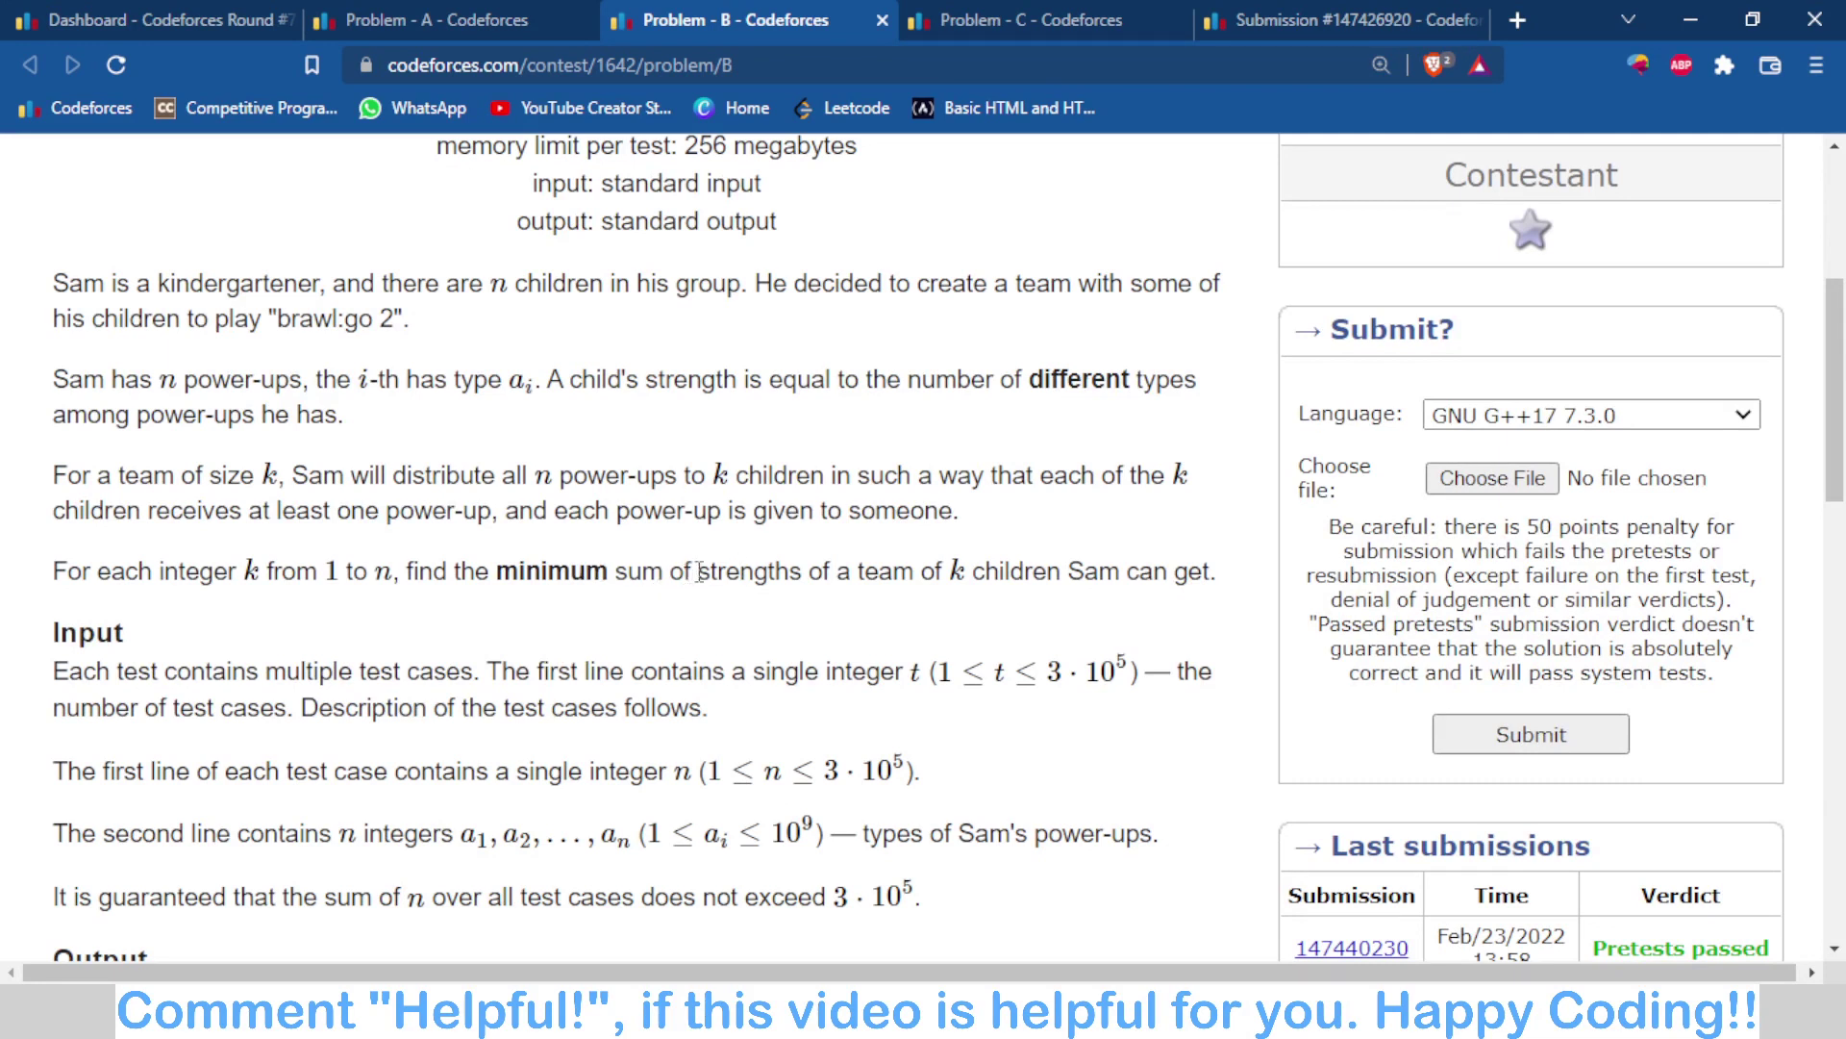
{"action": "left_click_drag", "start_coordinate": [699, 571], "coordinate": [813, 569]}
{"action": "left_click", "coordinate": [759, 666]}
{"action": "scroll", "coordinate": [735, 543], "scroll_direction": "down", "scroll_amount": 10}
{"action": "scroll", "coordinate": [736, 543], "scroll_direction": "up", "scroll_amount": 4}
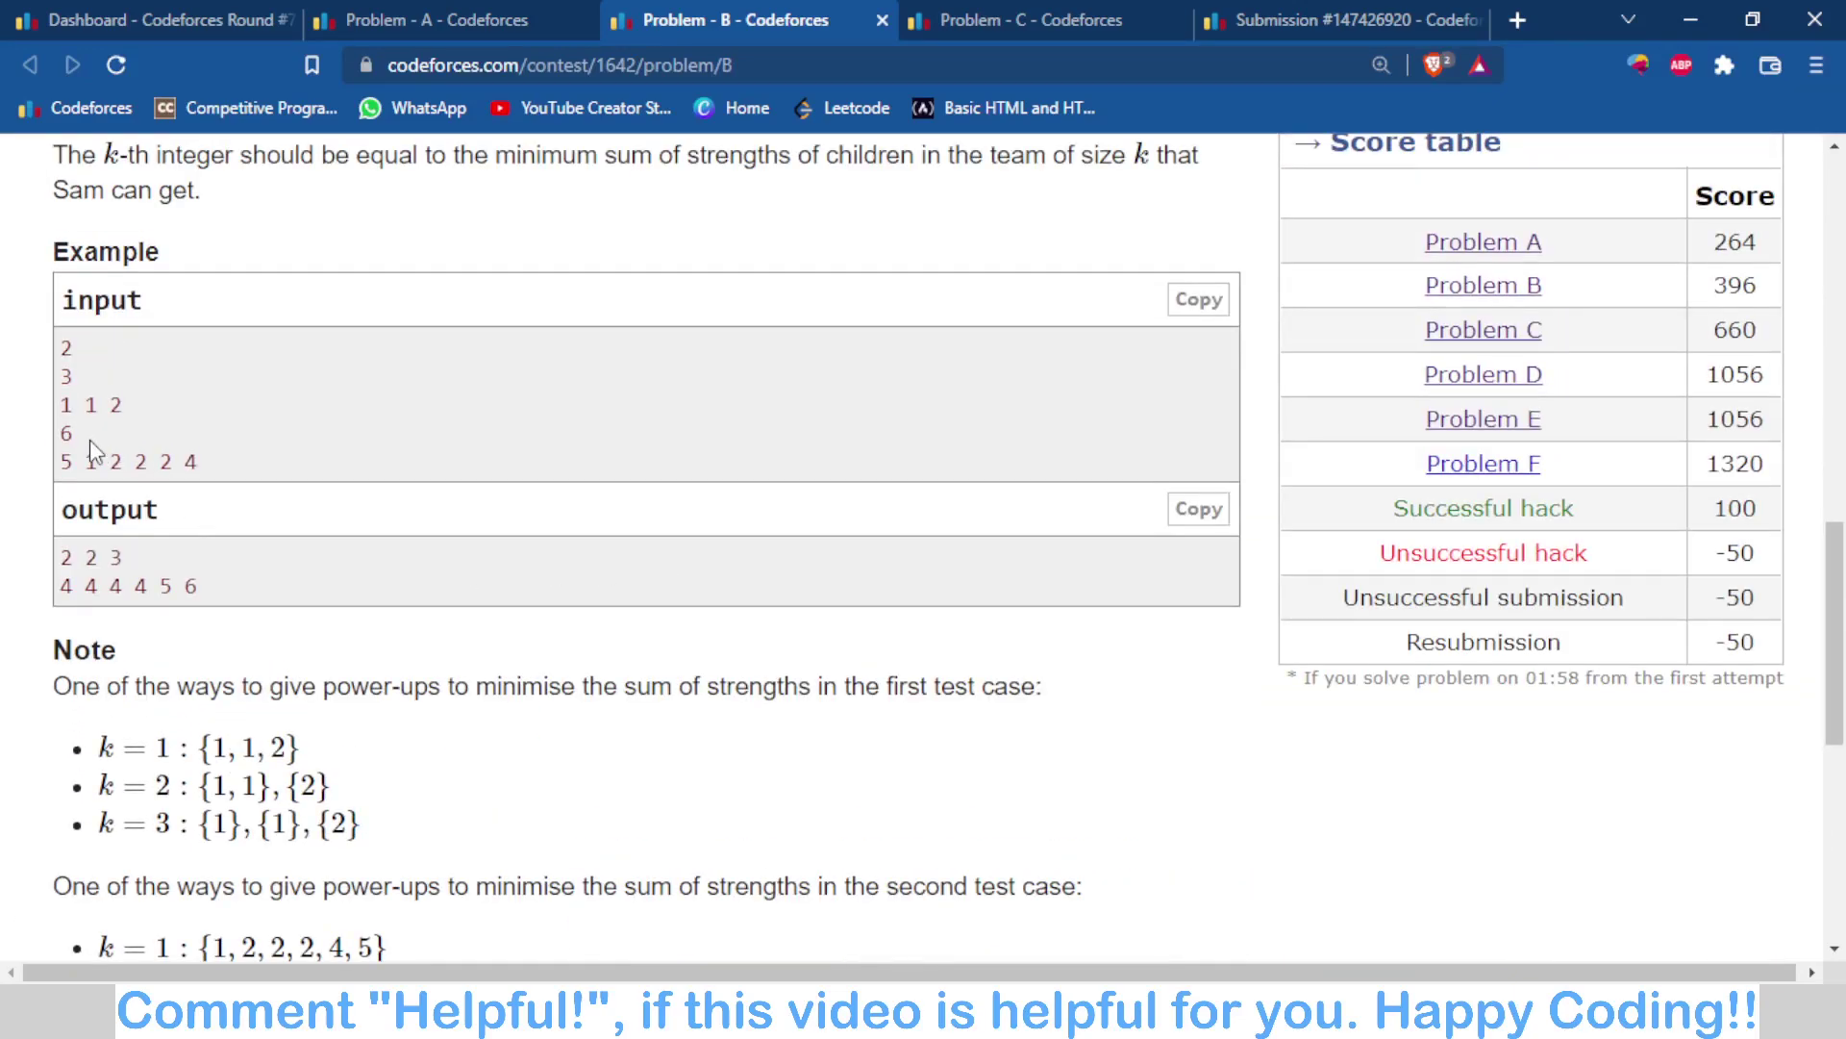
{"action": "double_click", "coordinate": [191, 585]}
{"action": "left_click_drag", "start_coordinate": [99, 557], "coordinate": [212, 582]}
{"action": "double_click", "coordinate": [118, 555]}
{"action": "left_click", "coordinate": [122, 550]}
{"action": "left_click_drag", "start_coordinate": [60, 431], "coordinate": [227, 471]}
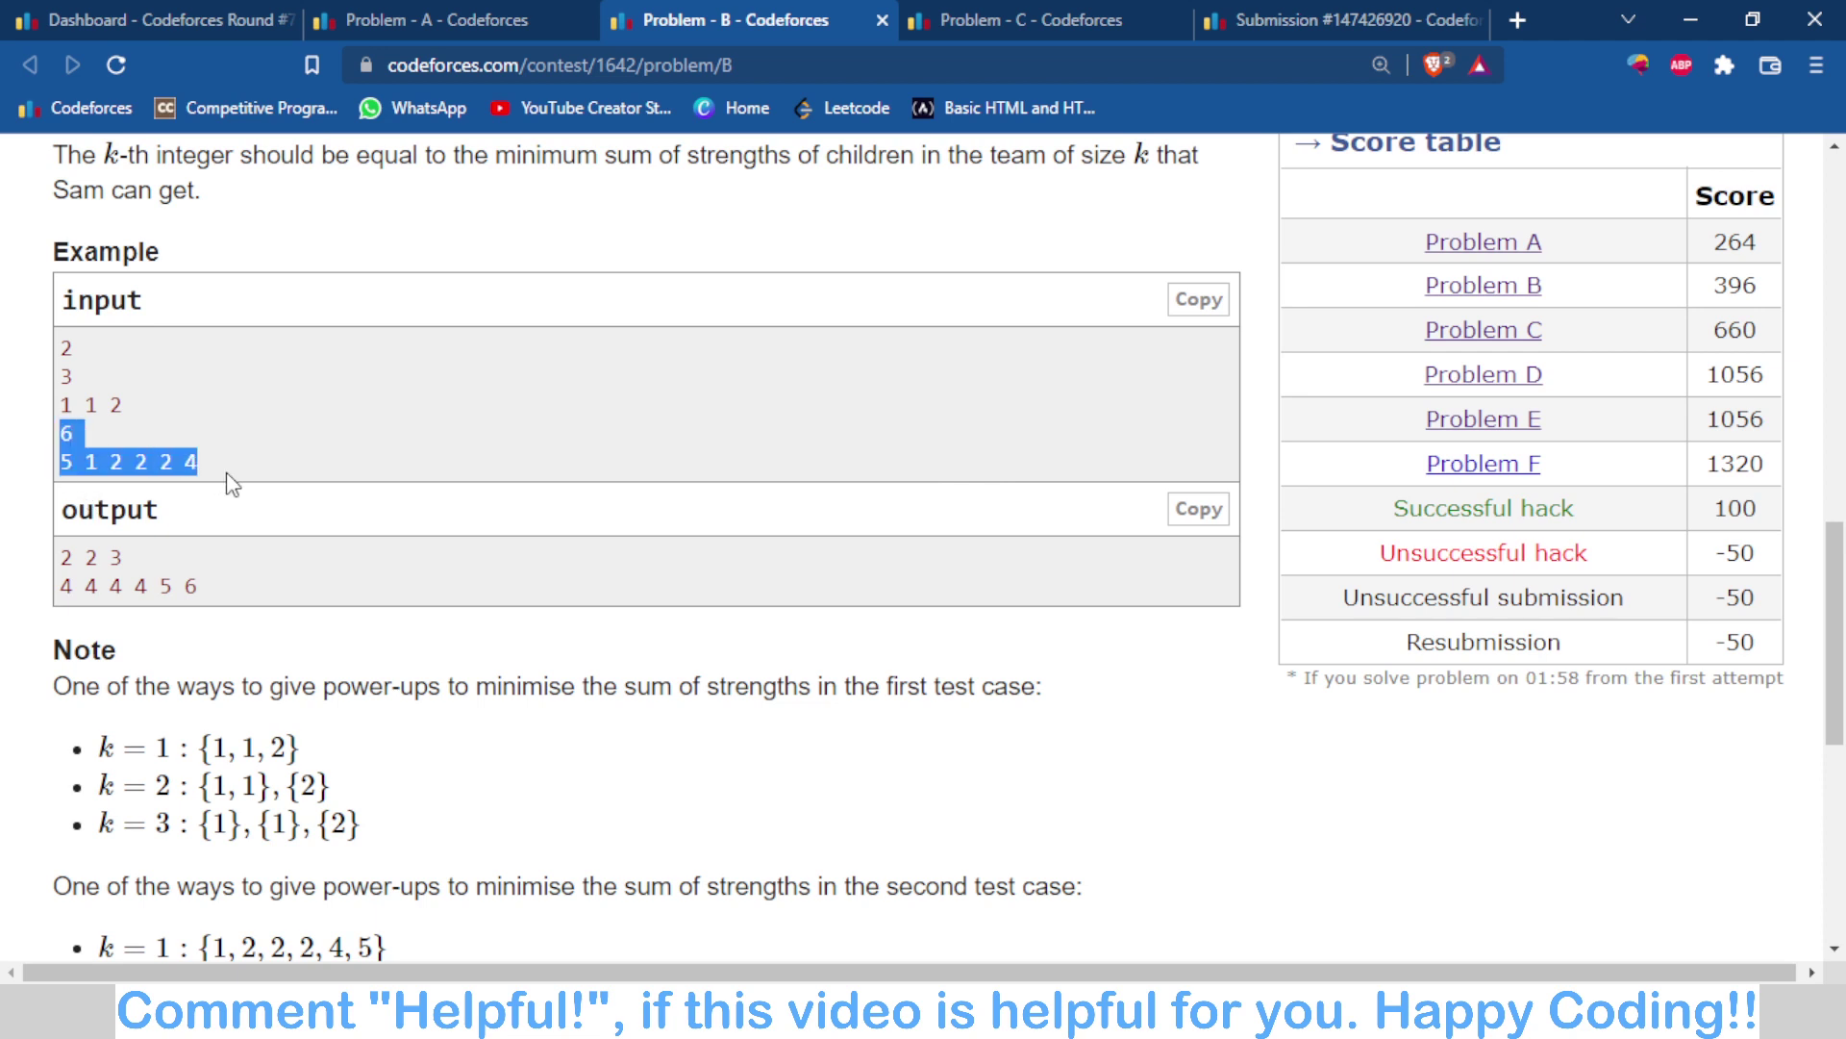
{"action": "left_click", "coordinate": [188, 617]}
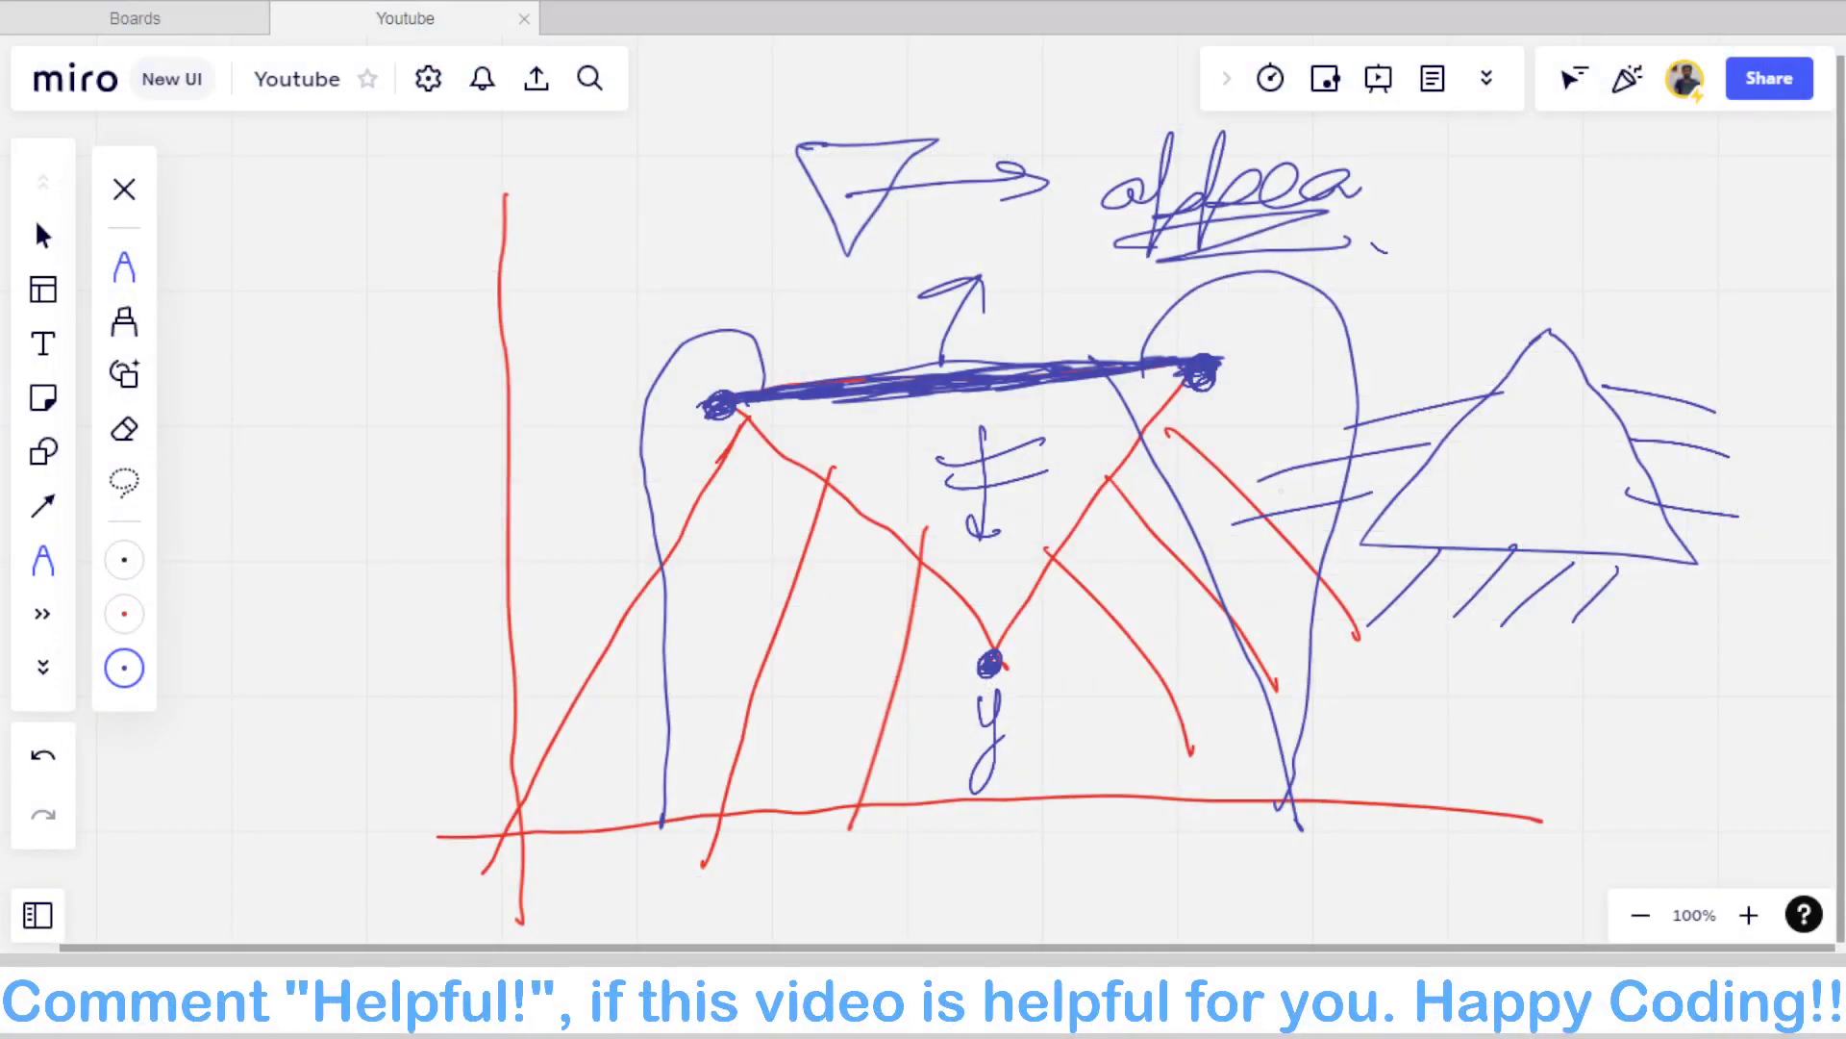
Step: Handwrite the sample values 5 1 2 2 2 4 in blue as a top row
{"action": "scroll", "coordinate": [1043, 520], "scroll_direction": "down", "scroll_amount": 10}
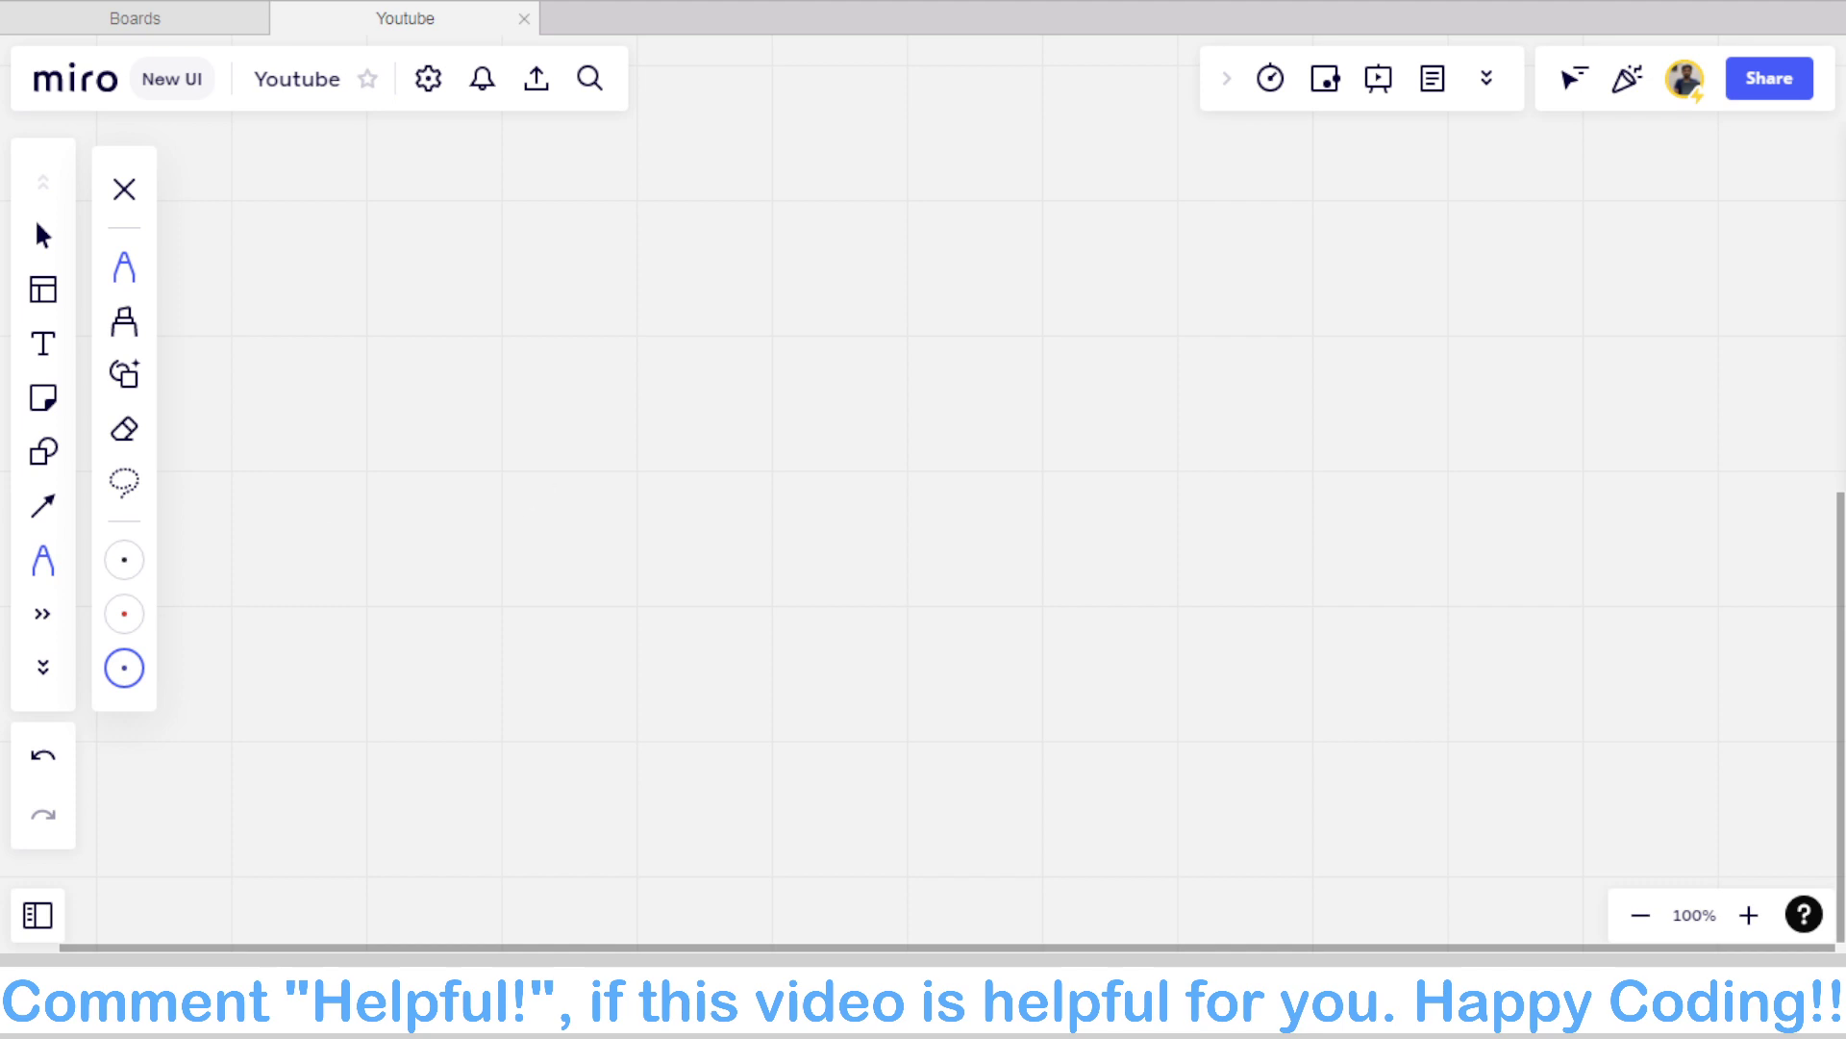
{"action": "left_click", "coordinate": [124, 667]}
{"action": "mouse_move", "coordinate": [474, 285]}
{"action": "left_mouse_down"}
{"action": "mouse_move", "coordinate": [434, 292]}
{"action": "mouse_move", "coordinate": [432, 351]}
{"action": "left_mouse_up"}
{"action": "left_click_drag", "start_coordinate": [531, 279], "coordinate": [531, 342]}
{"action": "left_click_drag", "start_coordinate": [612, 276], "coordinate": [660, 325]}
{"action": "left_click_drag", "start_coordinate": [742, 259], "coordinate": [774, 319]}
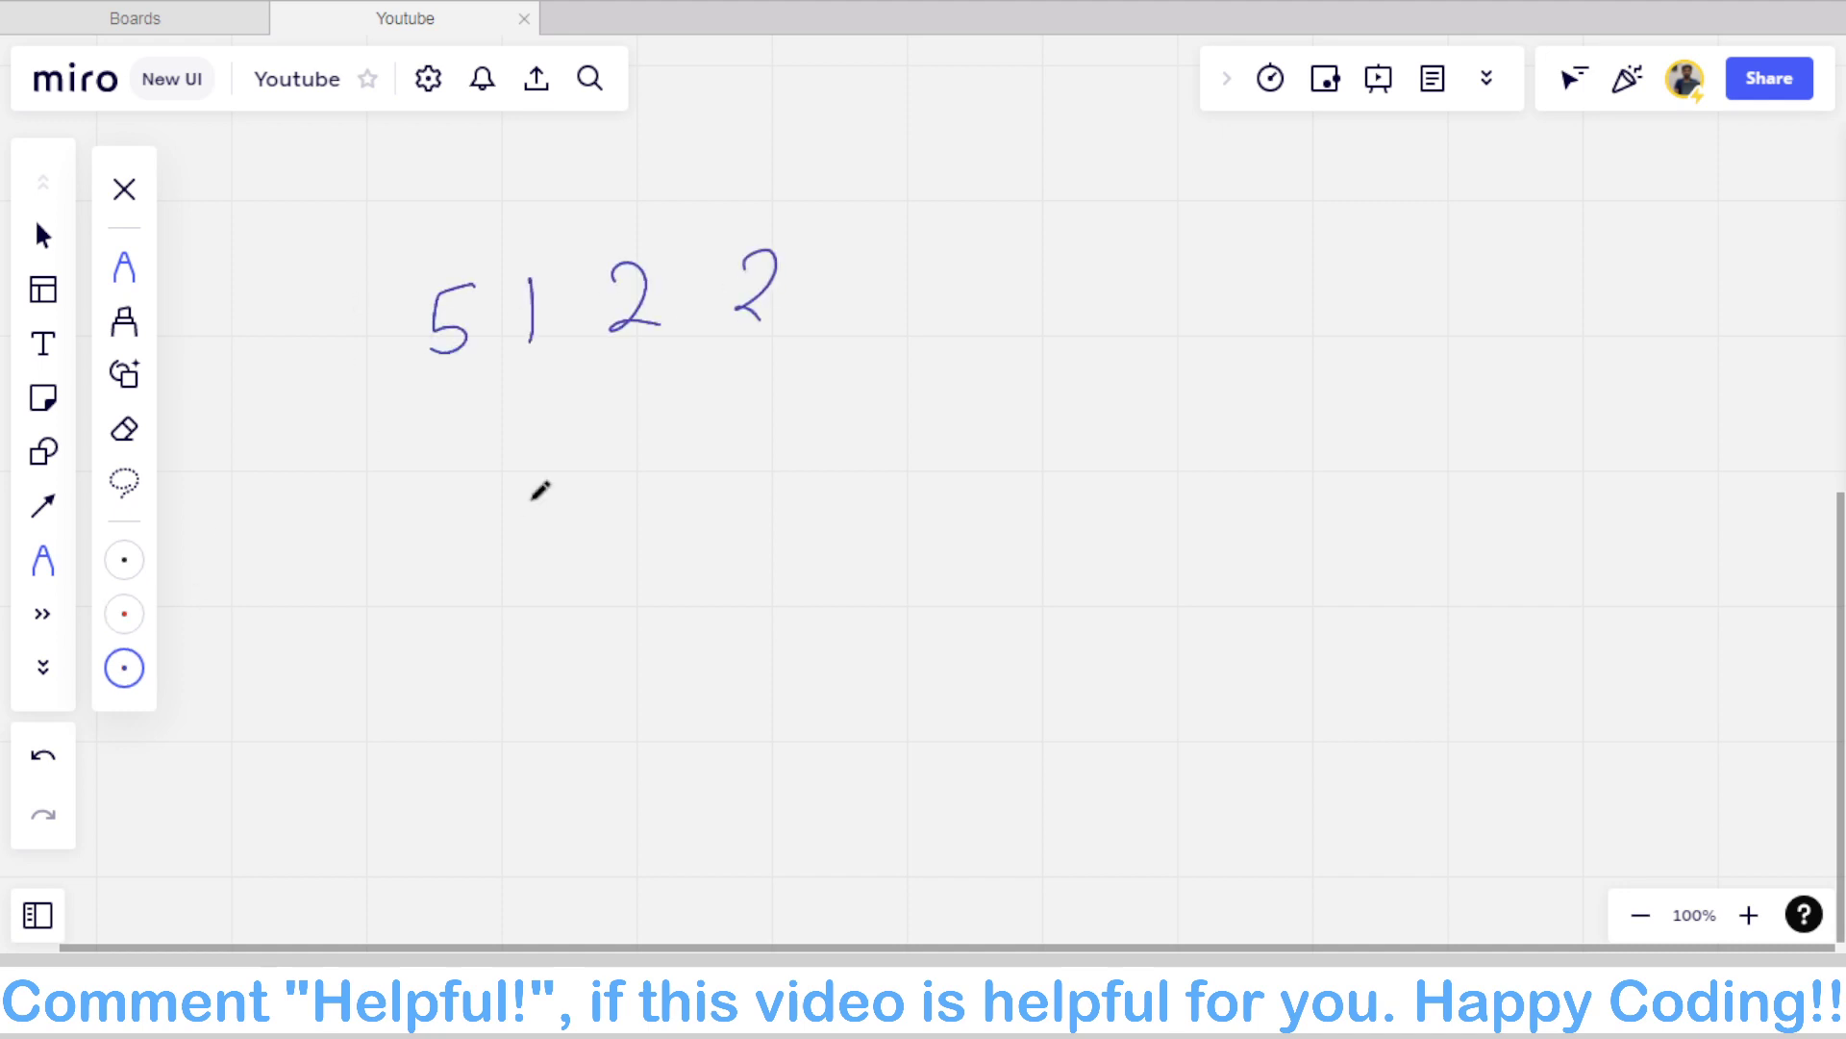
{"action": "left_click_drag", "start_coordinate": [837, 262], "coordinate": [891, 334]}
{"action": "left_click_drag", "start_coordinate": [978, 224], "coordinate": [1012, 265]}
{"action": "left_click_drag", "start_coordinate": [1017, 231], "coordinate": [997, 330]}
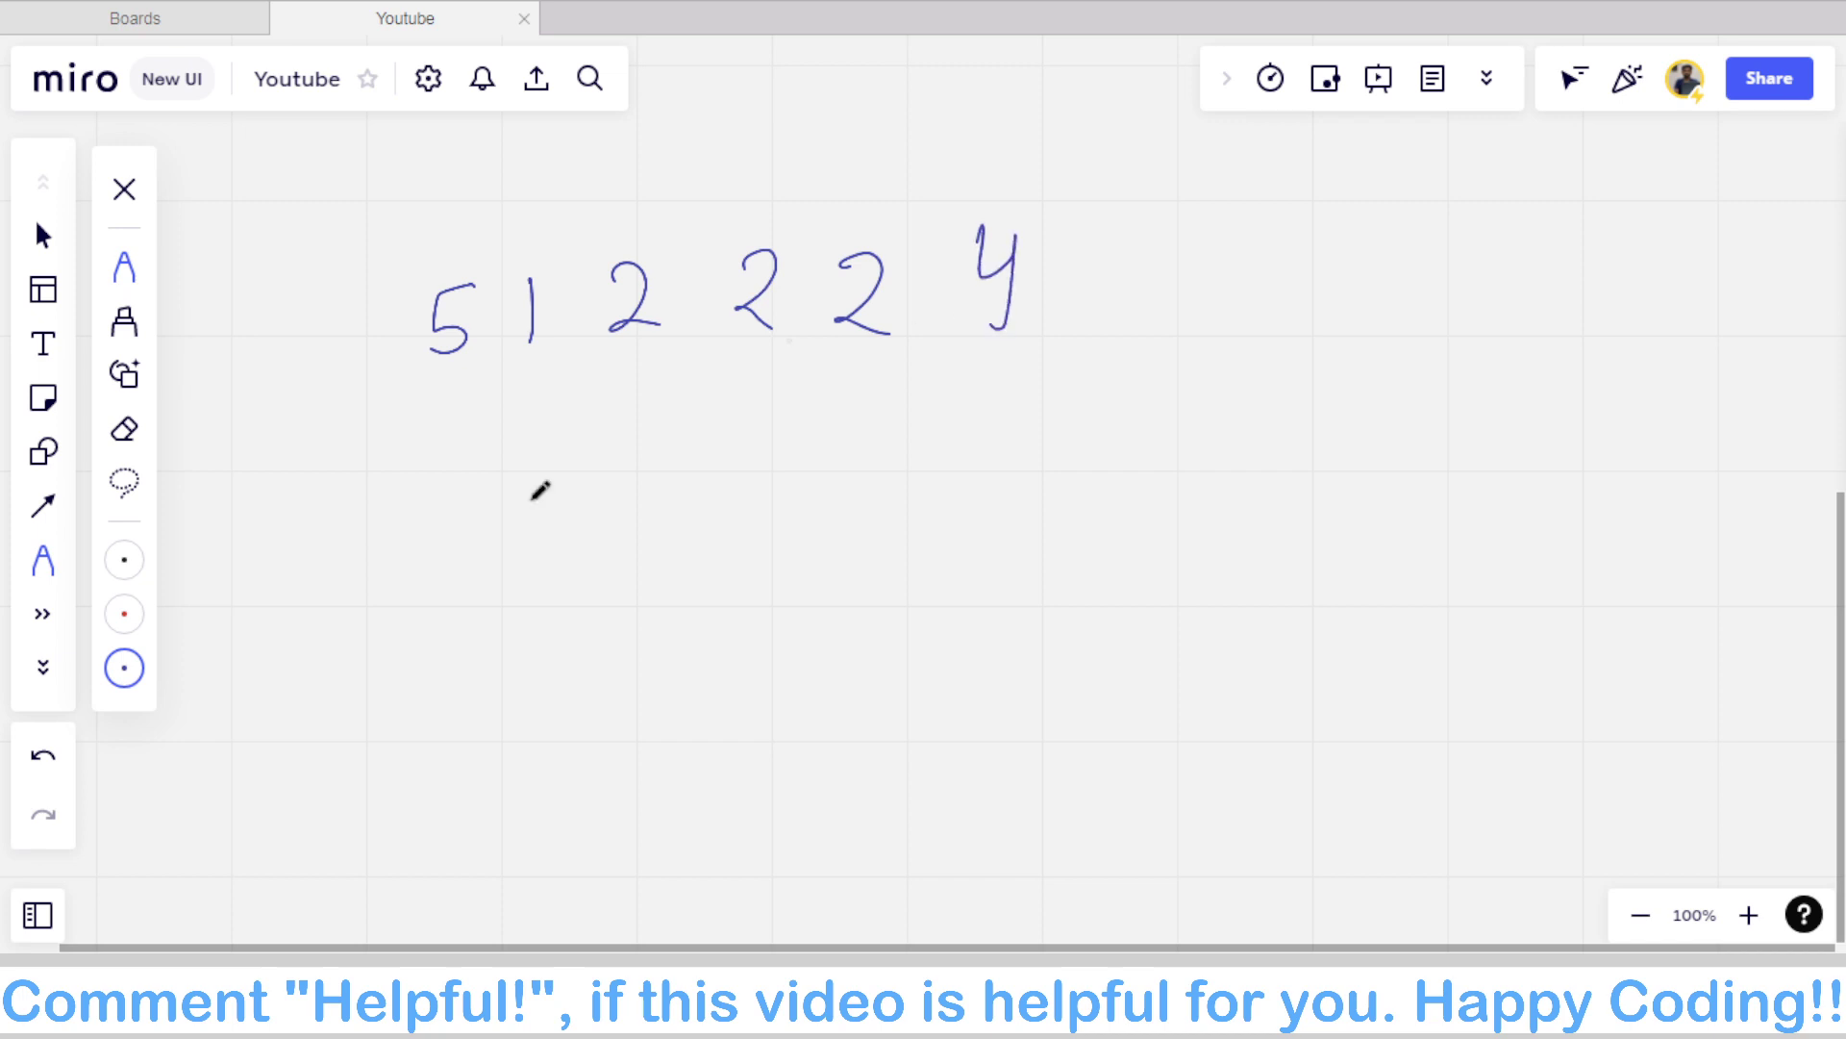
{"action": "left_click_drag", "start_coordinate": [726, 321], "coordinate": [747, 307]}
Step: Write a second row of 5 1 2 2 2 4 below the first
{"action": "left_click_drag", "start_coordinate": [482, 469], "coordinate": [437, 545]}
{"action": "left_click_drag", "start_coordinate": [615, 452], "coordinate": [620, 537]}
{"action": "mouse_move", "coordinate": [820, 460]}
{"action": "left_mouse_down"}
{"action": "mouse_move", "coordinate": [827, 500]}
{"action": "mouse_move", "coordinate": [870, 491]}
{"action": "left_mouse_up"}
{"action": "mouse_move", "coordinate": [983, 432]}
{"action": "left_mouse_down"}
{"action": "mouse_move", "coordinate": [1005, 478]}
{"action": "mouse_move", "coordinate": [1064, 469]}
{"action": "left_mouse_up"}
{"action": "left_click_drag", "start_coordinate": [1190, 414], "coordinate": [1259, 461]}
{"action": "left_click_drag", "start_coordinate": [1377, 398], "coordinate": [1390, 441]}
{"action": "left_click_drag", "start_coordinate": [1411, 409], "coordinate": [1389, 471]}
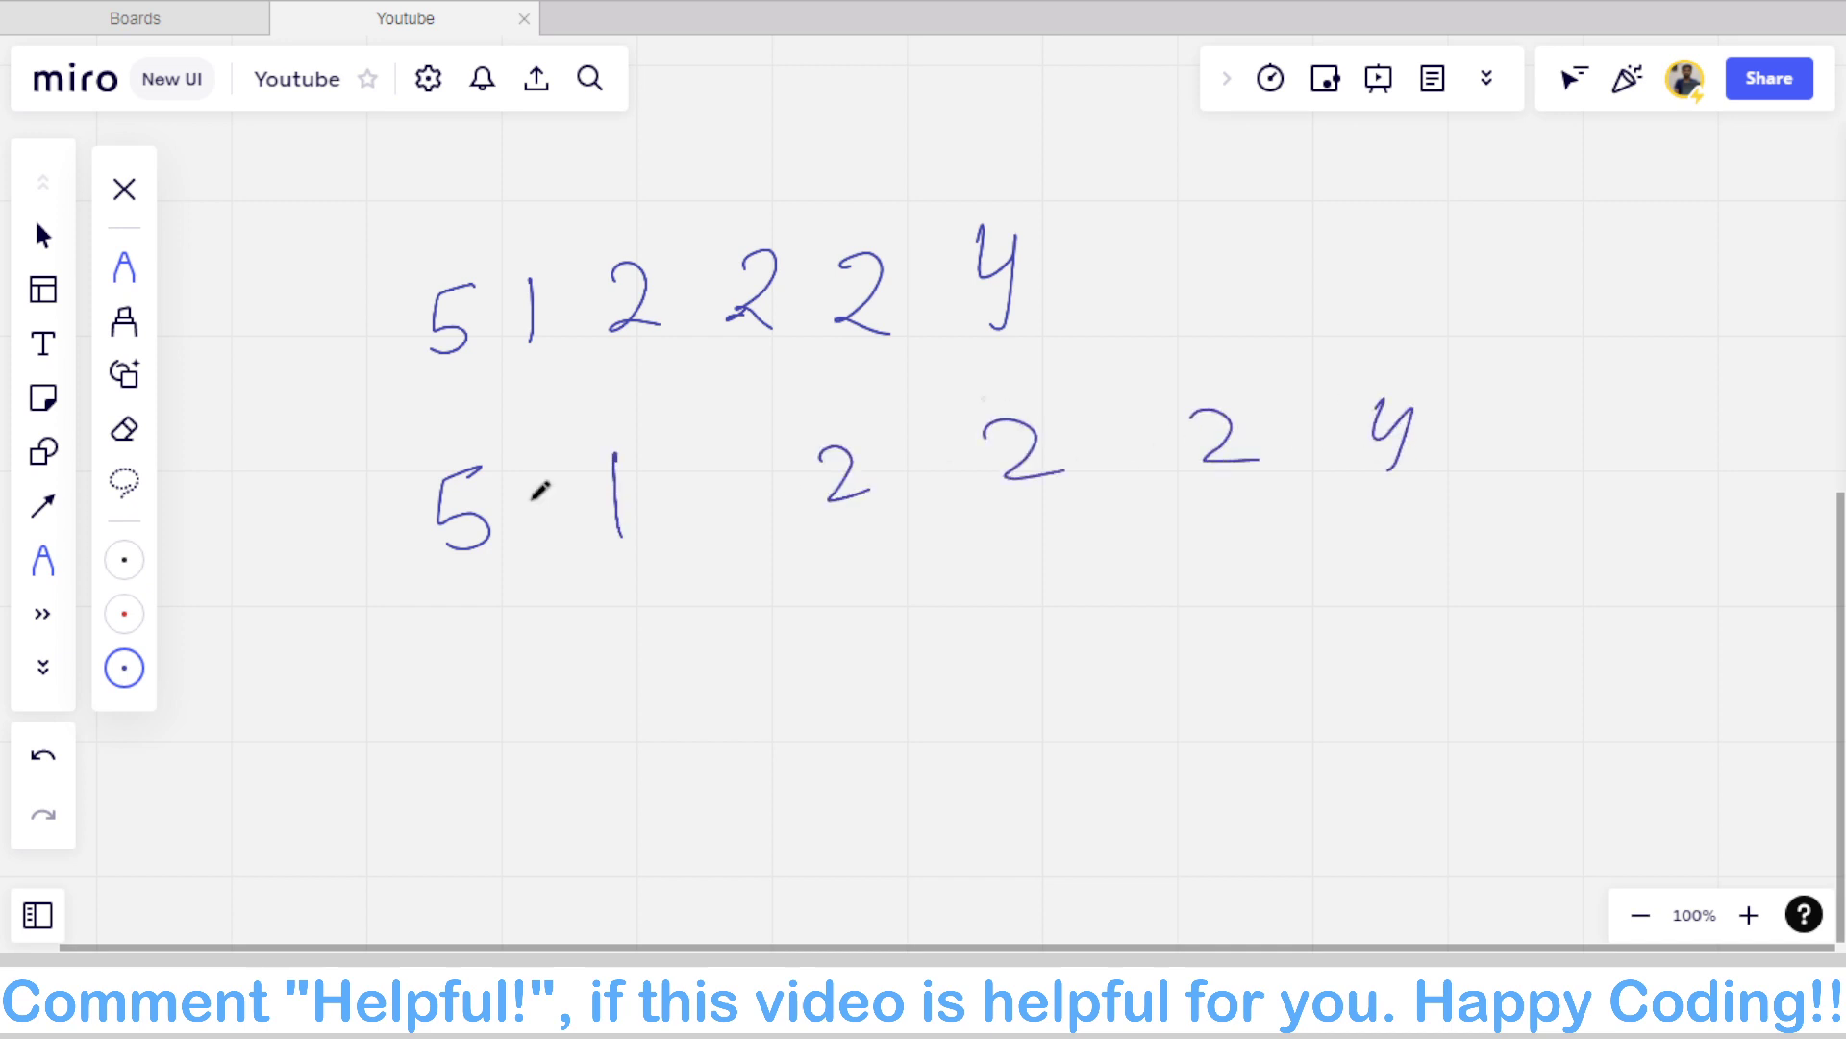
Step: Add an extra 4, 1 and two 5s to the top row, an arrow, and two 5s on the bottom row
{"action": "mouse_move", "coordinate": [1087, 216]}
{"action": "left_mouse_down"}
{"action": "mouse_move", "coordinate": [1079, 258]}
{"action": "mouse_move", "coordinate": [1123, 252]}
{"action": "left_mouse_up"}
{"action": "left_click_drag", "start_coordinate": [1120, 223], "coordinate": [1111, 288]}
{"action": "left_click_drag", "start_coordinate": [574, 275], "coordinate": [573, 347]}
{"action": "left_click_drag", "start_coordinate": [394, 285], "coordinate": [346, 356]}
{"action": "left_click_drag", "start_coordinate": [314, 293], "coordinate": [280, 358]}
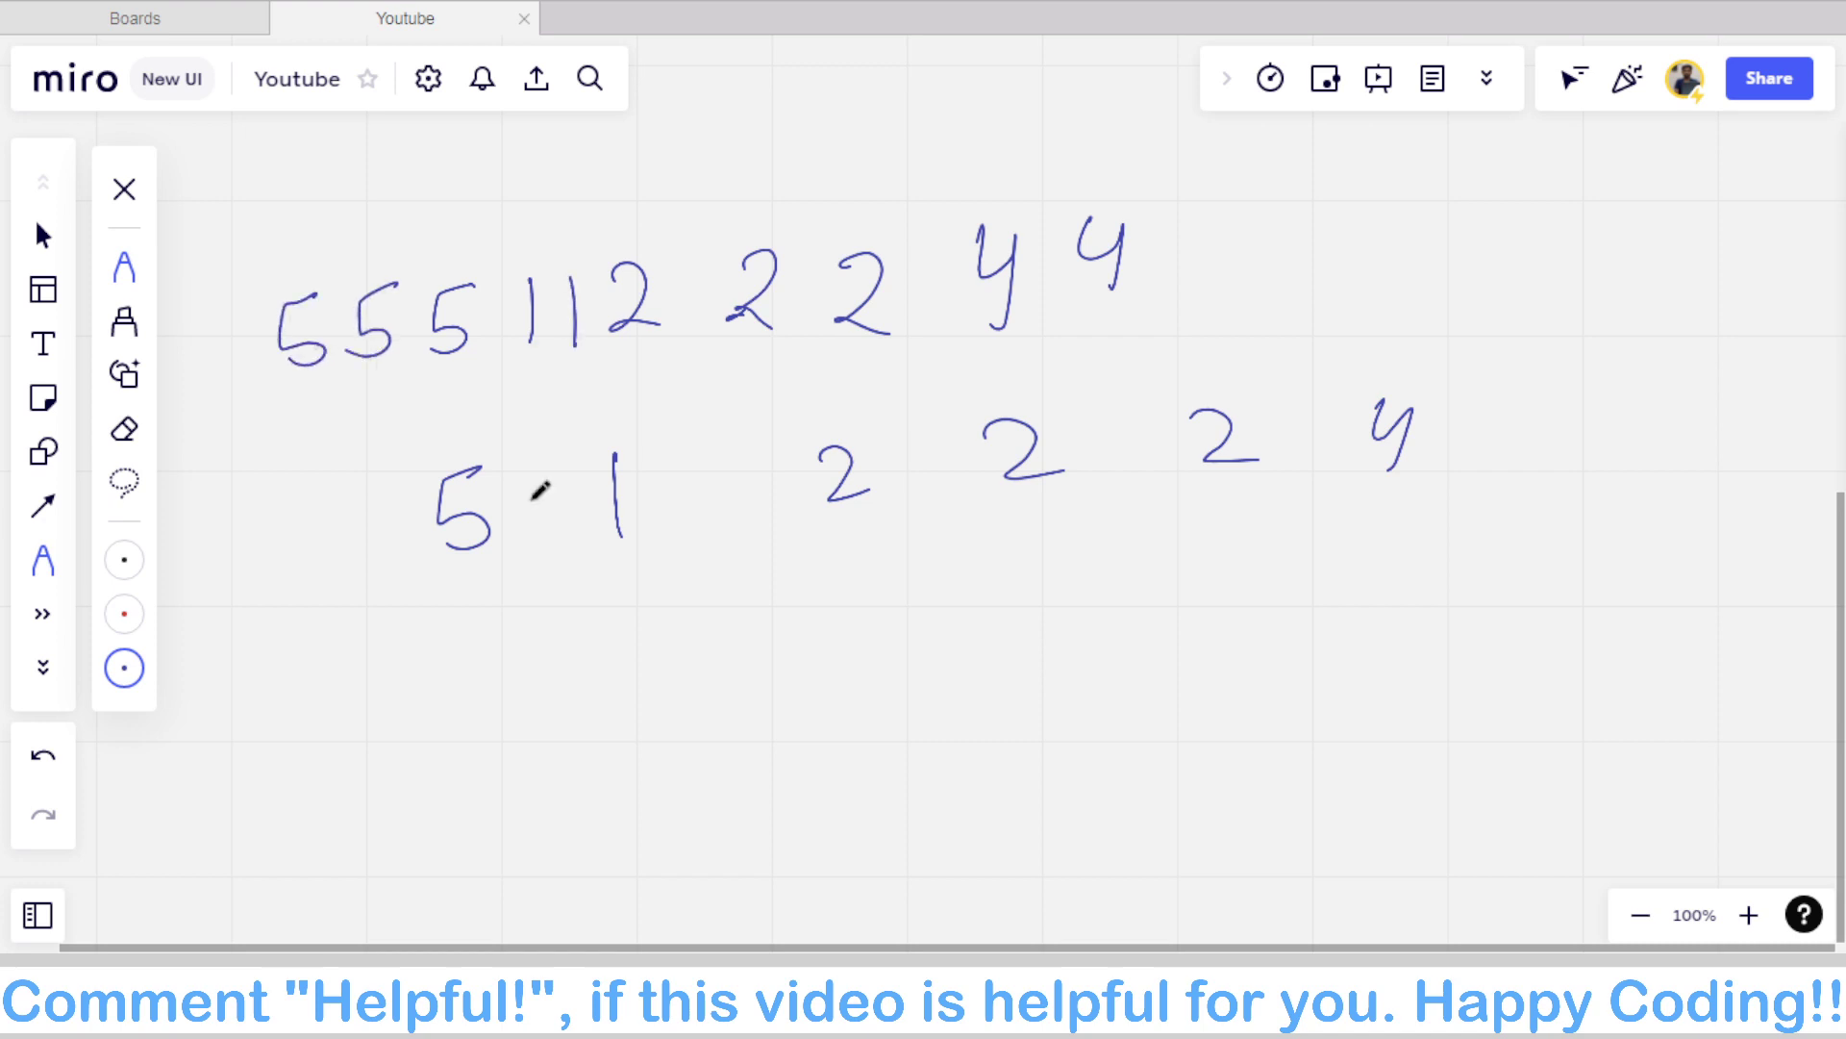
{"action": "left_click_drag", "start_coordinate": [1222, 233], "coordinate": [1262, 229]}
{"action": "left_click_drag", "start_coordinate": [1254, 223], "coordinate": [1262, 258]}
{"action": "scroll", "coordinate": [540, 491], "scroll_direction": "down", "scroll_amount": 1}
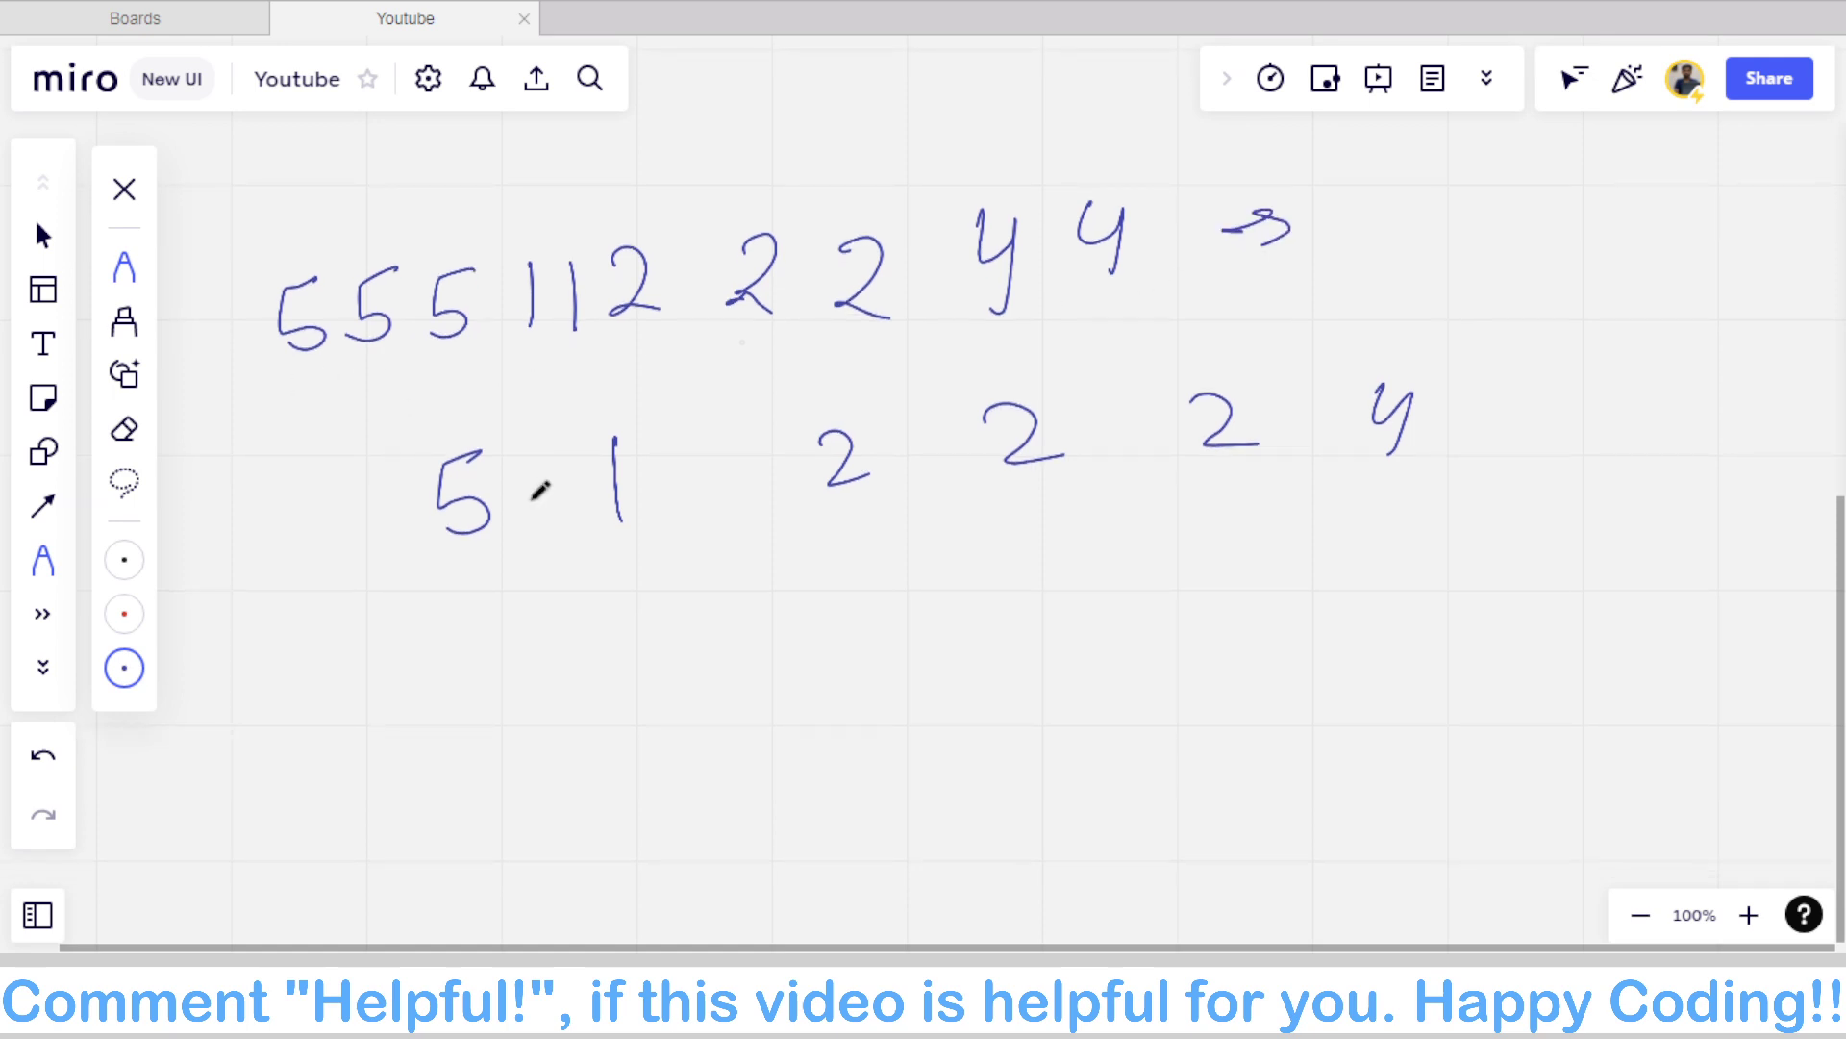
{"action": "left_click_drag", "start_coordinate": [229, 478], "coordinate": [258, 476]}
{"action": "mouse_move", "coordinate": [229, 481]}
{"action": "left_mouse_down"}
{"action": "mouse_move", "coordinate": [248, 520]}
{"action": "mouse_move", "coordinate": [219, 538]}
{"action": "left_mouse_up"}
{"action": "mouse_move", "coordinate": [327, 461]}
{"action": "left_mouse_down"}
{"action": "mouse_move", "coordinate": [367, 460]}
{"action": "mouse_move", "coordinate": [322, 515]}
{"action": "left_mouse_up"}
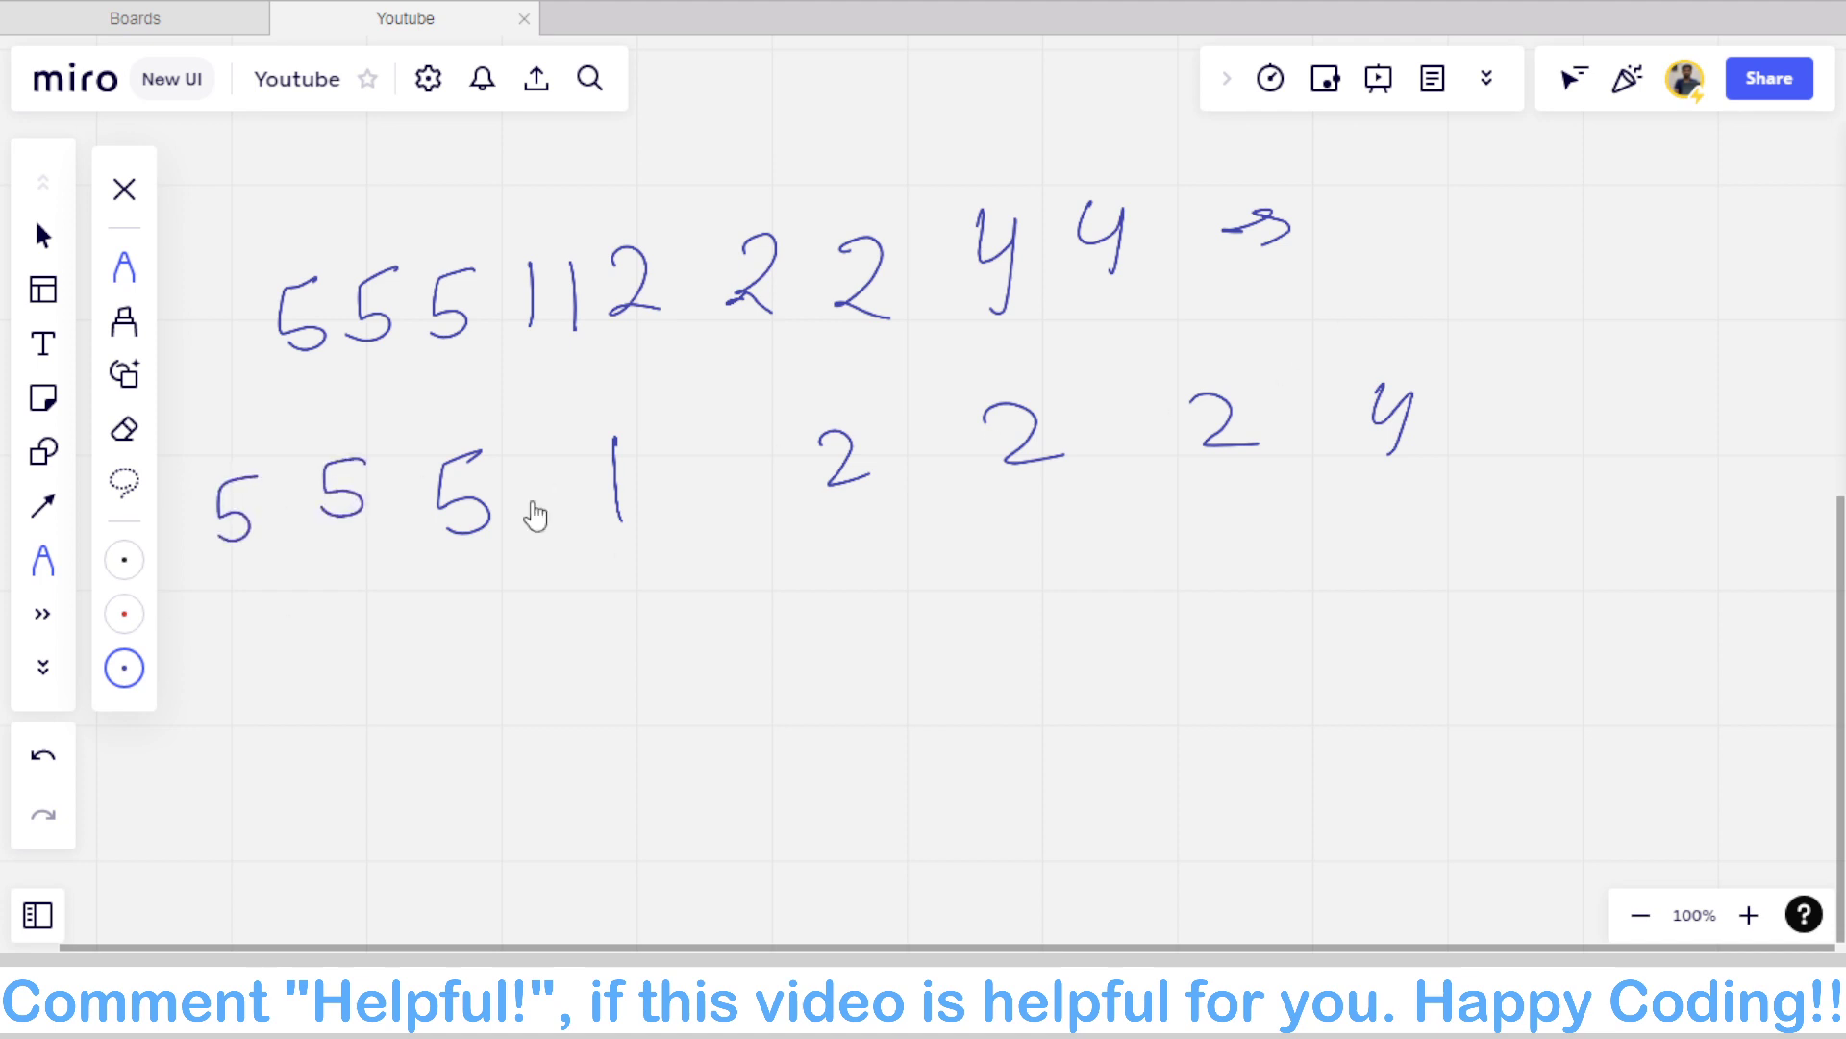
Step: Write a red k = between the rows, then add an extra blue 1 and 4 to the bottom row
{"action": "key", "text": "2"}
{"action": "mouse_move", "coordinate": [657, 342]}
{"action": "left_mouse_down"}
{"action": "mouse_move", "coordinate": [646, 394]}
{"action": "mouse_move", "coordinate": [685, 389]}
{"action": "left_mouse_up"}
{"action": "left_click_drag", "start_coordinate": [706, 380], "coordinate": [717, 379]}
{"action": "mouse_move", "coordinate": [706, 354]}
{"action": "left_mouse_down"}
{"action": "mouse_move", "coordinate": [737, 351]}
{"action": "mouse_move", "coordinate": [772, 382]}
{"action": "mouse_move", "coordinate": [806, 339]}
{"action": "left_mouse_up"}
{"action": "key", "text": "3"}
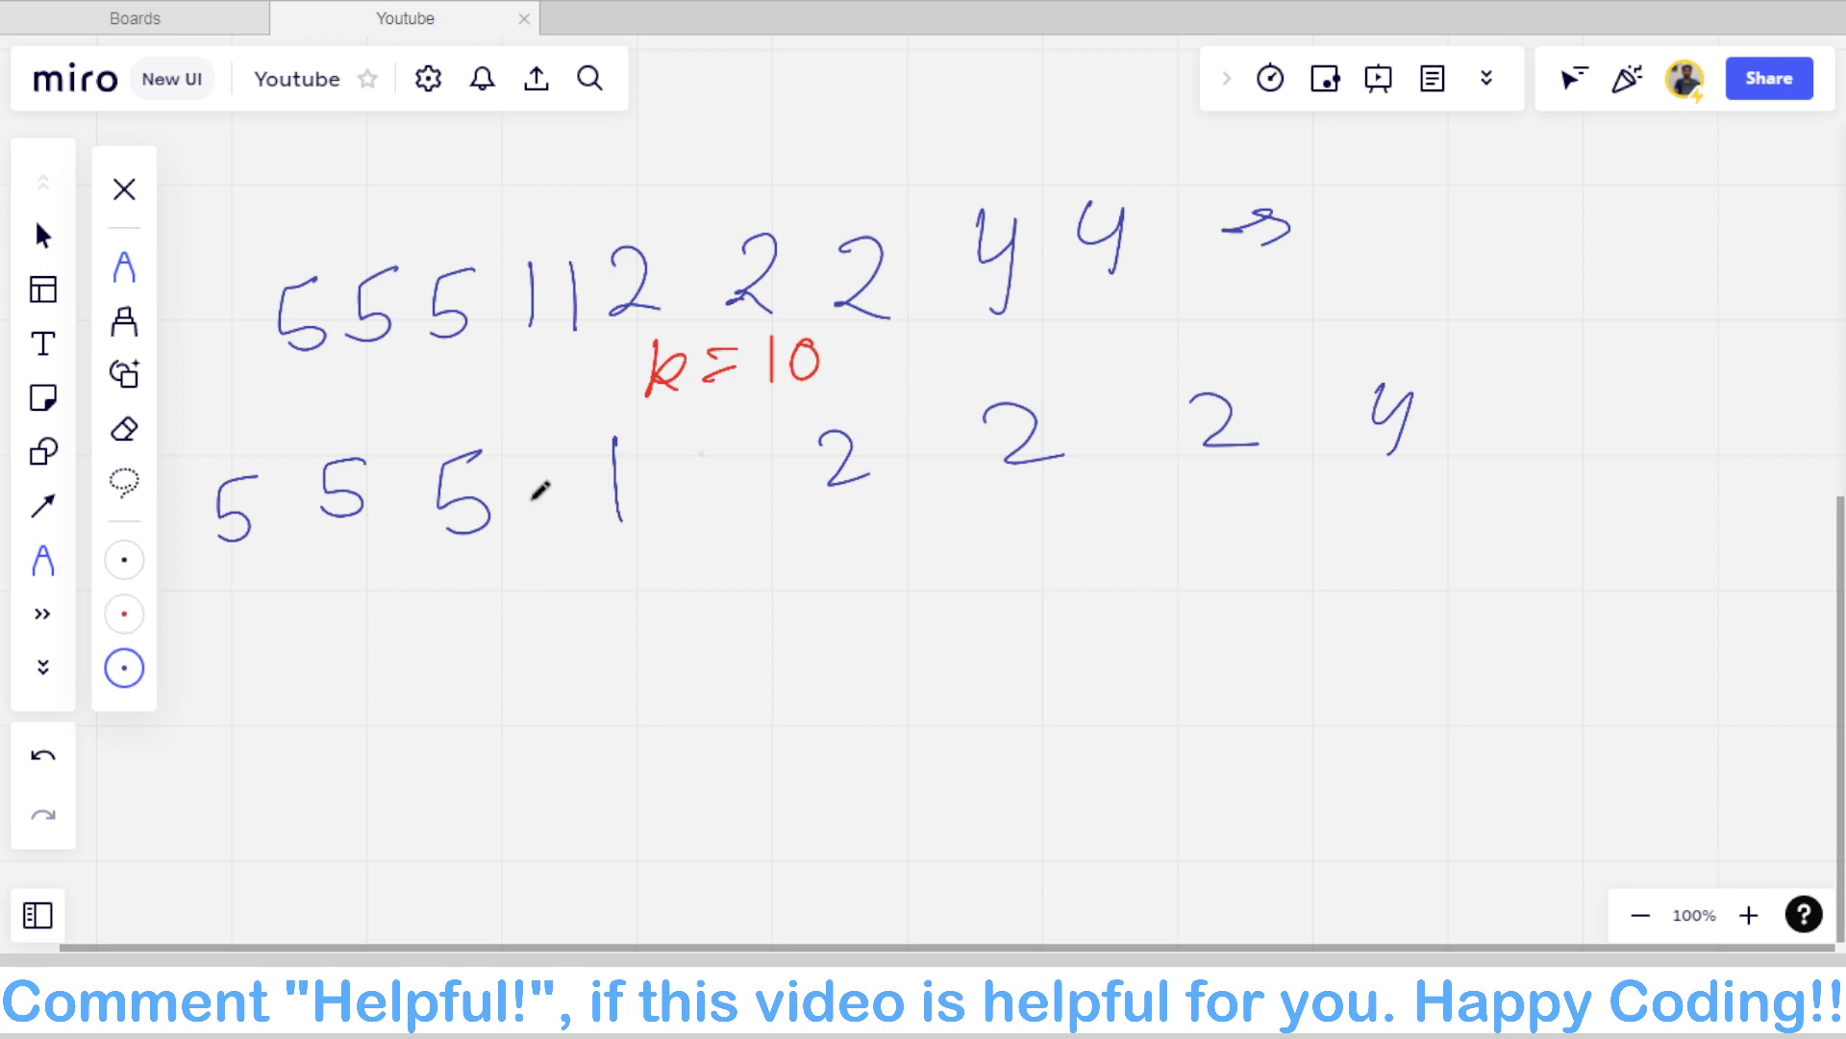
{"action": "left_click_drag", "start_coordinate": [727, 430], "coordinate": [724, 491]}
{"action": "mouse_move", "coordinate": [1506, 384]}
{"action": "left_mouse_down"}
{"action": "mouse_move", "coordinate": [1499, 404]}
{"action": "mouse_move", "coordinate": [1524, 407]}
{"action": "left_mouse_up"}
{"action": "left_click_drag", "start_coordinate": [1519, 384], "coordinate": [1511, 435]}
Step: Enclose each 5 and 1 of the bottom row in its own parentheses
{"action": "left_click_drag", "start_coordinate": [204, 480], "coordinate": [202, 552]}
{"action": "left_click_drag", "start_coordinate": [287, 441], "coordinate": [318, 525]}
{"action": "left_click_drag", "start_coordinate": [380, 441], "coordinate": [435, 529]}
{"action": "left_click_drag", "start_coordinate": [502, 443], "coordinate": [524, 505]}
{"action": "left_click_drag", "start_coordinate": [583, 435], "coordinate": [584, 507]}
{"action": "left_click_drag", "start_coordinate": [655, 433], "coordinate": [657, 505]}
{"action": "left_click_drag", "start_coordinate": [712, 420], "coordinate": [713, 481]}
{"action": "left_click_drag", "start_coordinate": [782, 419], "coordinate": [808, 483]}
Step: Bracket each 2 and both 4s of the bottom row individually
{"action": "left_click_drag", "start_coordinate": [877, 415], "coordinate": [890, 476]}
{"action": "left_click_drag", "start_coordinate": [987, 398], "coordinate": [973, 469]}
{"action": "mouse_move", "coordinate": [1068, 399]}
{"action": "left_mouse_down"}
{"action": "mouse_move", "coordinate": [1104, 411]}
{"action": "mouse_move", "coordinate": [1091, 468]}
{"action": "left_mouse_up"}
{"action": "left_click_drag", "start_coordinate": [1188, 394], "coordinate": [1175, 459]}
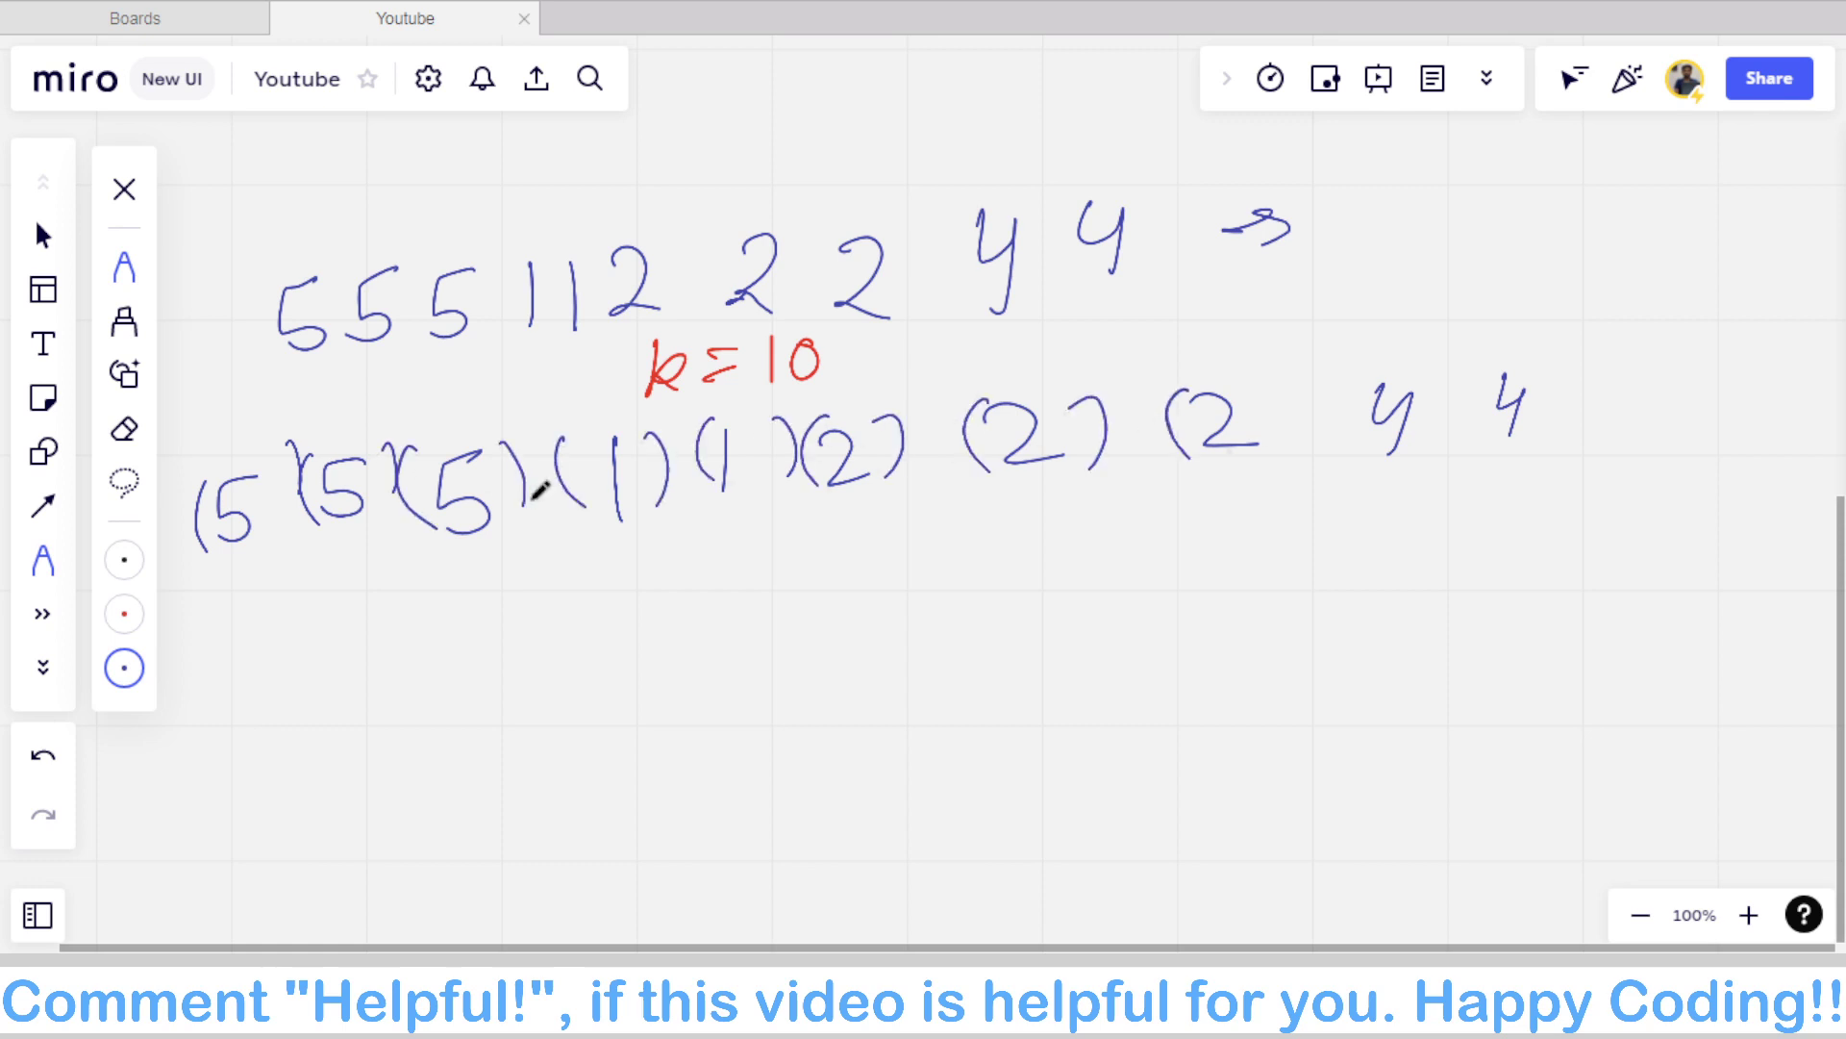
{"action": "left_click_drag", "start_coordinate": [1287, 394], "coordinate": [1287, 466]}
{"action": "left_click_drag", "start_coordinate": [1373, 386], "coordinate": [1360, 459]}
{"action": "mouse_move", "coordinate": [1447, 383]}
{"action": "left_mouse_down"}
{"action": "mouse_move", "coordinate": [1469, 412]}
{"action": "mouse_move", "coordinate": [1432, 454]}
{"action": "left_mouse_up"}
{"action": "left_click_drag", "start_coordinate": [1485, 375], "coordinate": [1471, 447]}
{"action": "left_click_drag", "start_coordinate": [1563, 371], "coordinate": [1529, 456]}
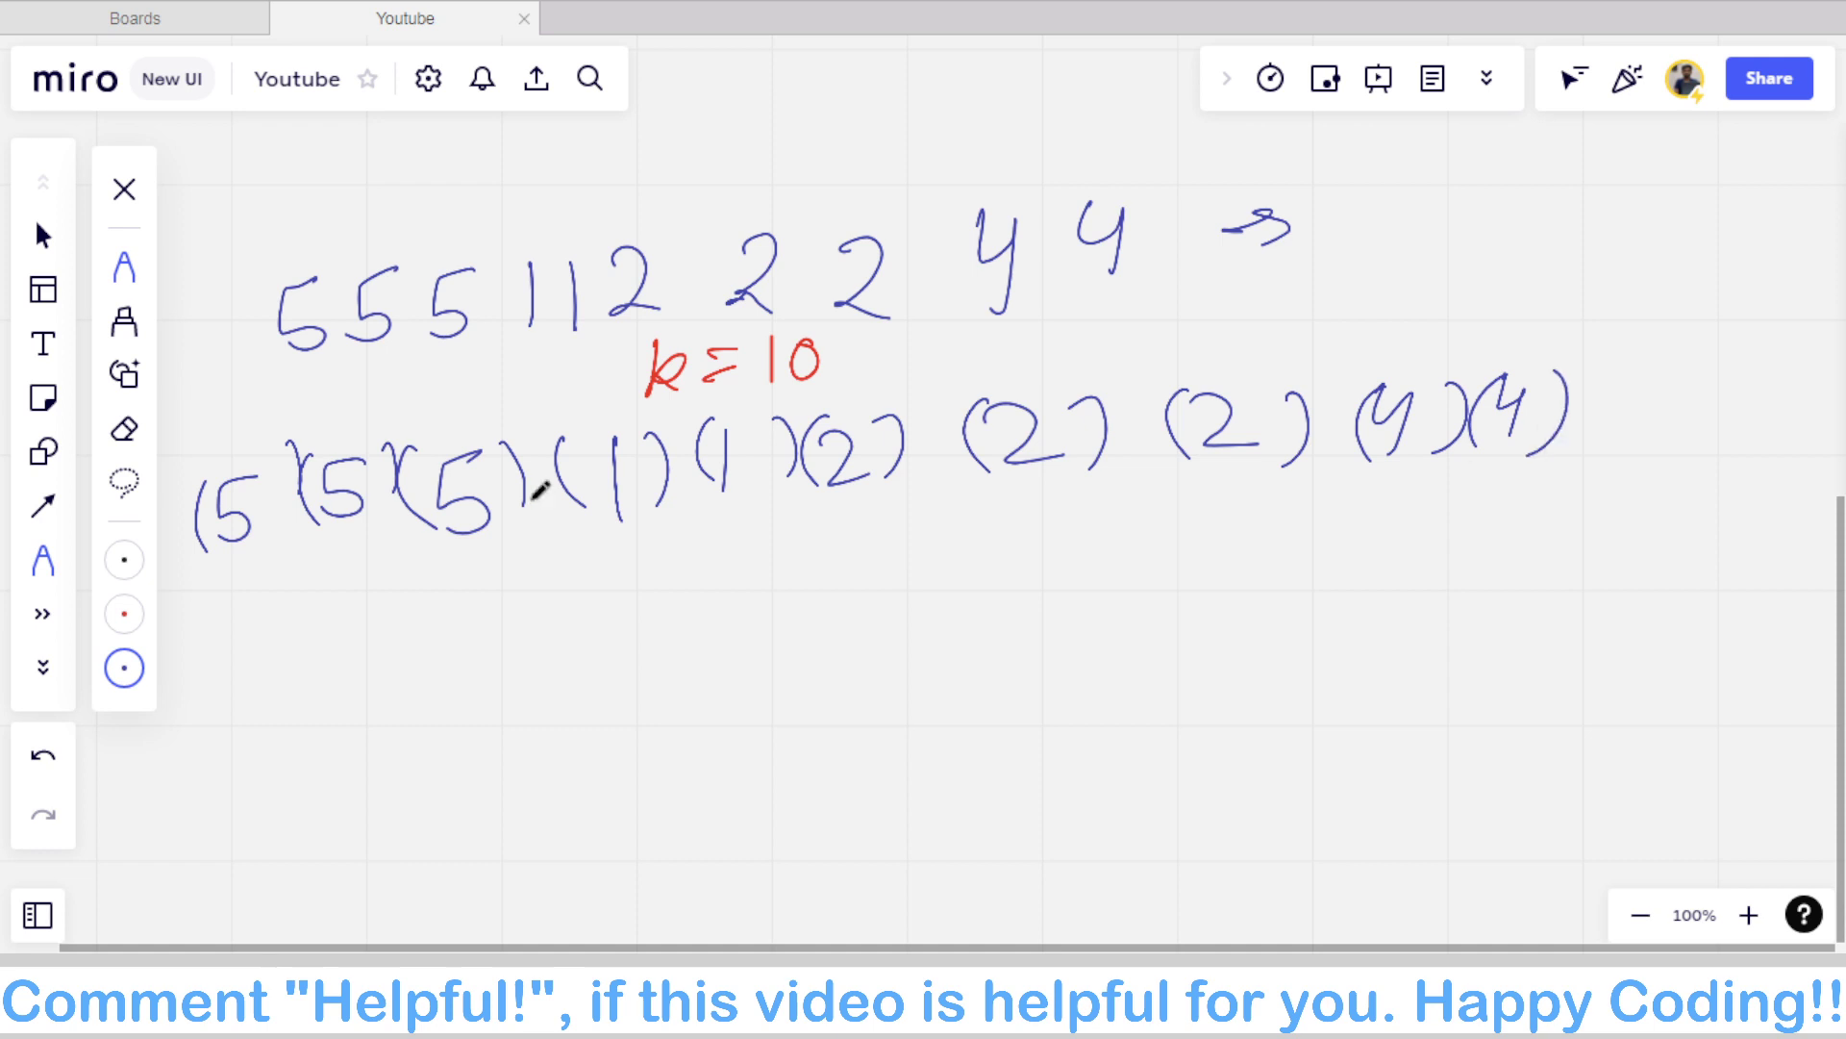
Step: Draw a red arrow and write k = 9 below the brackets
{"action": "left_click", "coordinate": [124, 614]}
{"action": "left_click_drag", "start_coordinate": [206, 638], "coordinate": [255, 633]}
{"action": "left_click_drag", "start_coordinate": [235, 621], "coordinate": [234, 650]}
{"action": "mouse_move", "coordinate": [618, 558]}
{"action": "left_mouse_down"}
{"action": "mouse_move", "coordinate": [599, 652]}
{"action": "mouse_move", "coordinate": [640, 627]}
{"action": "left_mouse_up"}
{"action": "left_click_drag", "start_coordinate": [676, 579], "coordinate": [723, 570]}
{"action": "mouse_move", "coordinate": [671, 609]}
{"action": "left_mouse_down"}
{"action": "mouse_move", "coordinate": [730, 594]}
{"action": "mouse_move", "coordinate": [782, 617]}
{"action": "left_mouse_up"}
Step: Draw a red curved arrow between the groups and write the first red (5)
{"action": "scroll", "coordinate": [536, 494], "scroll_direction": "down", "scroll_amount": 3}
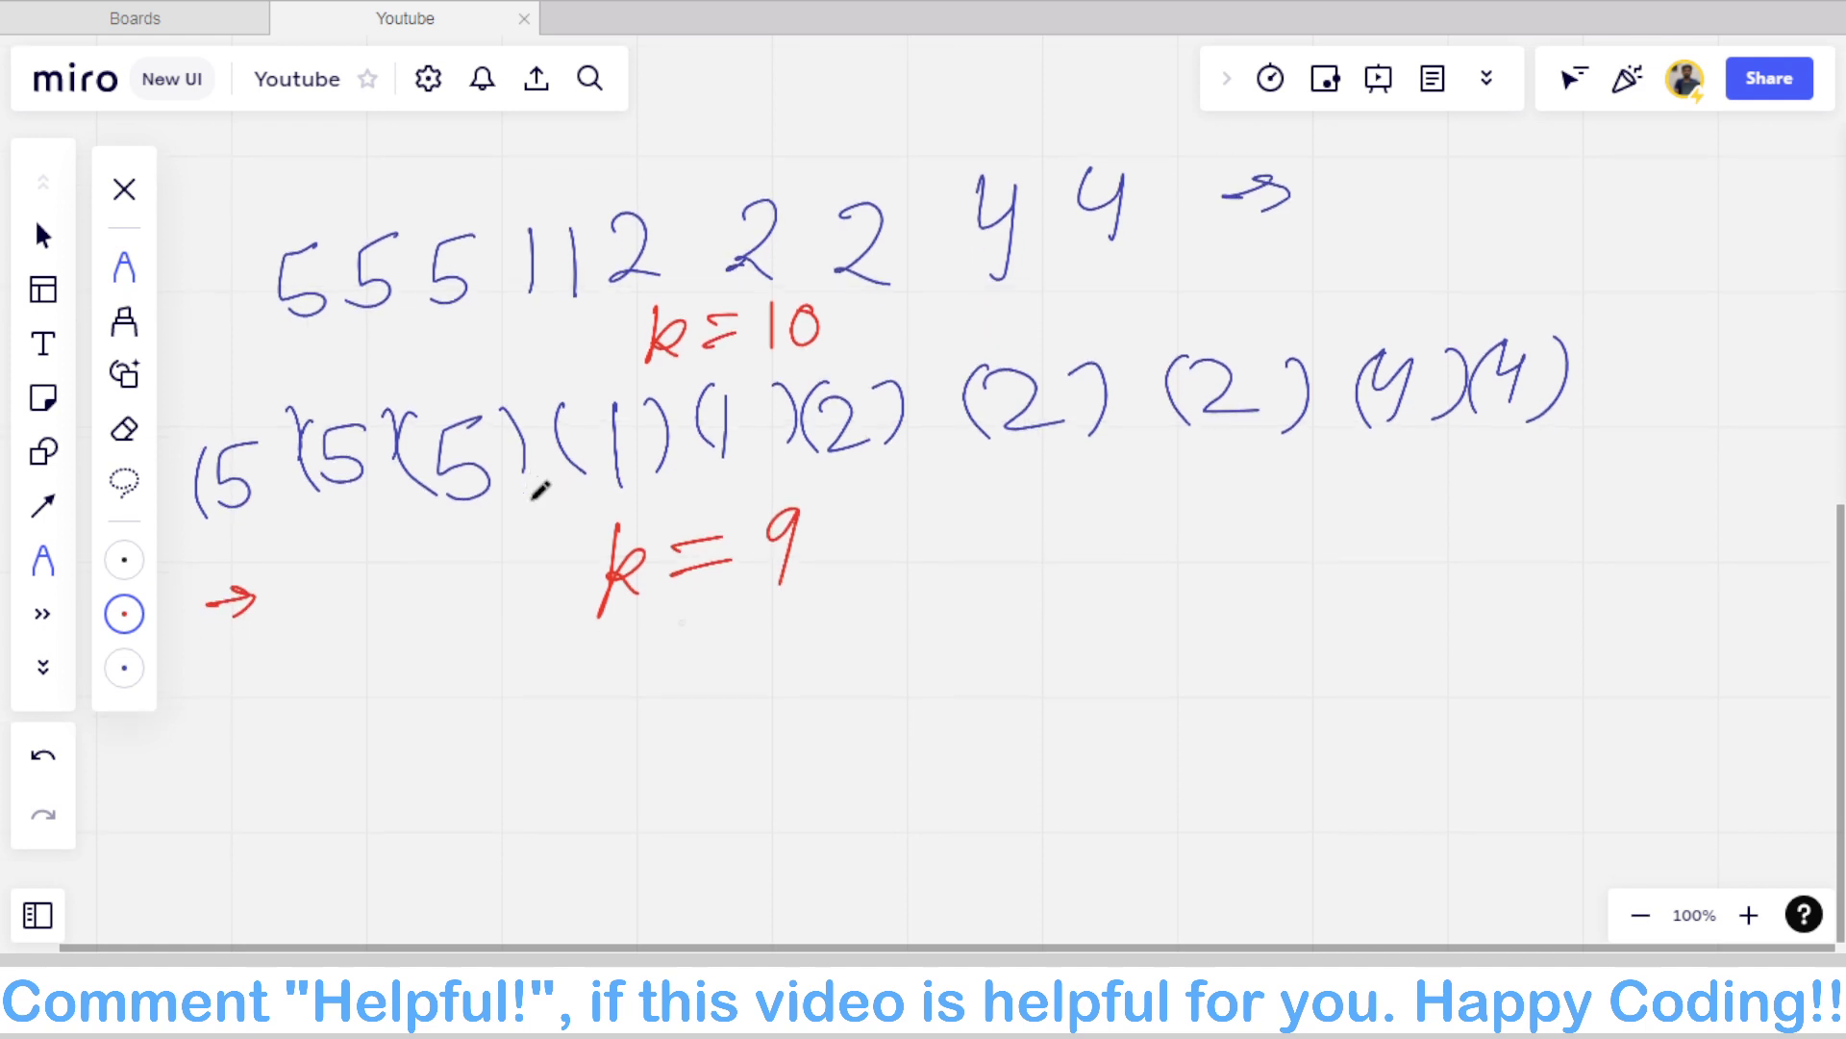
{"action": "scroll", "coordinate": [539, 492], "scroll_direction": "down", "scroll_amount": 1}
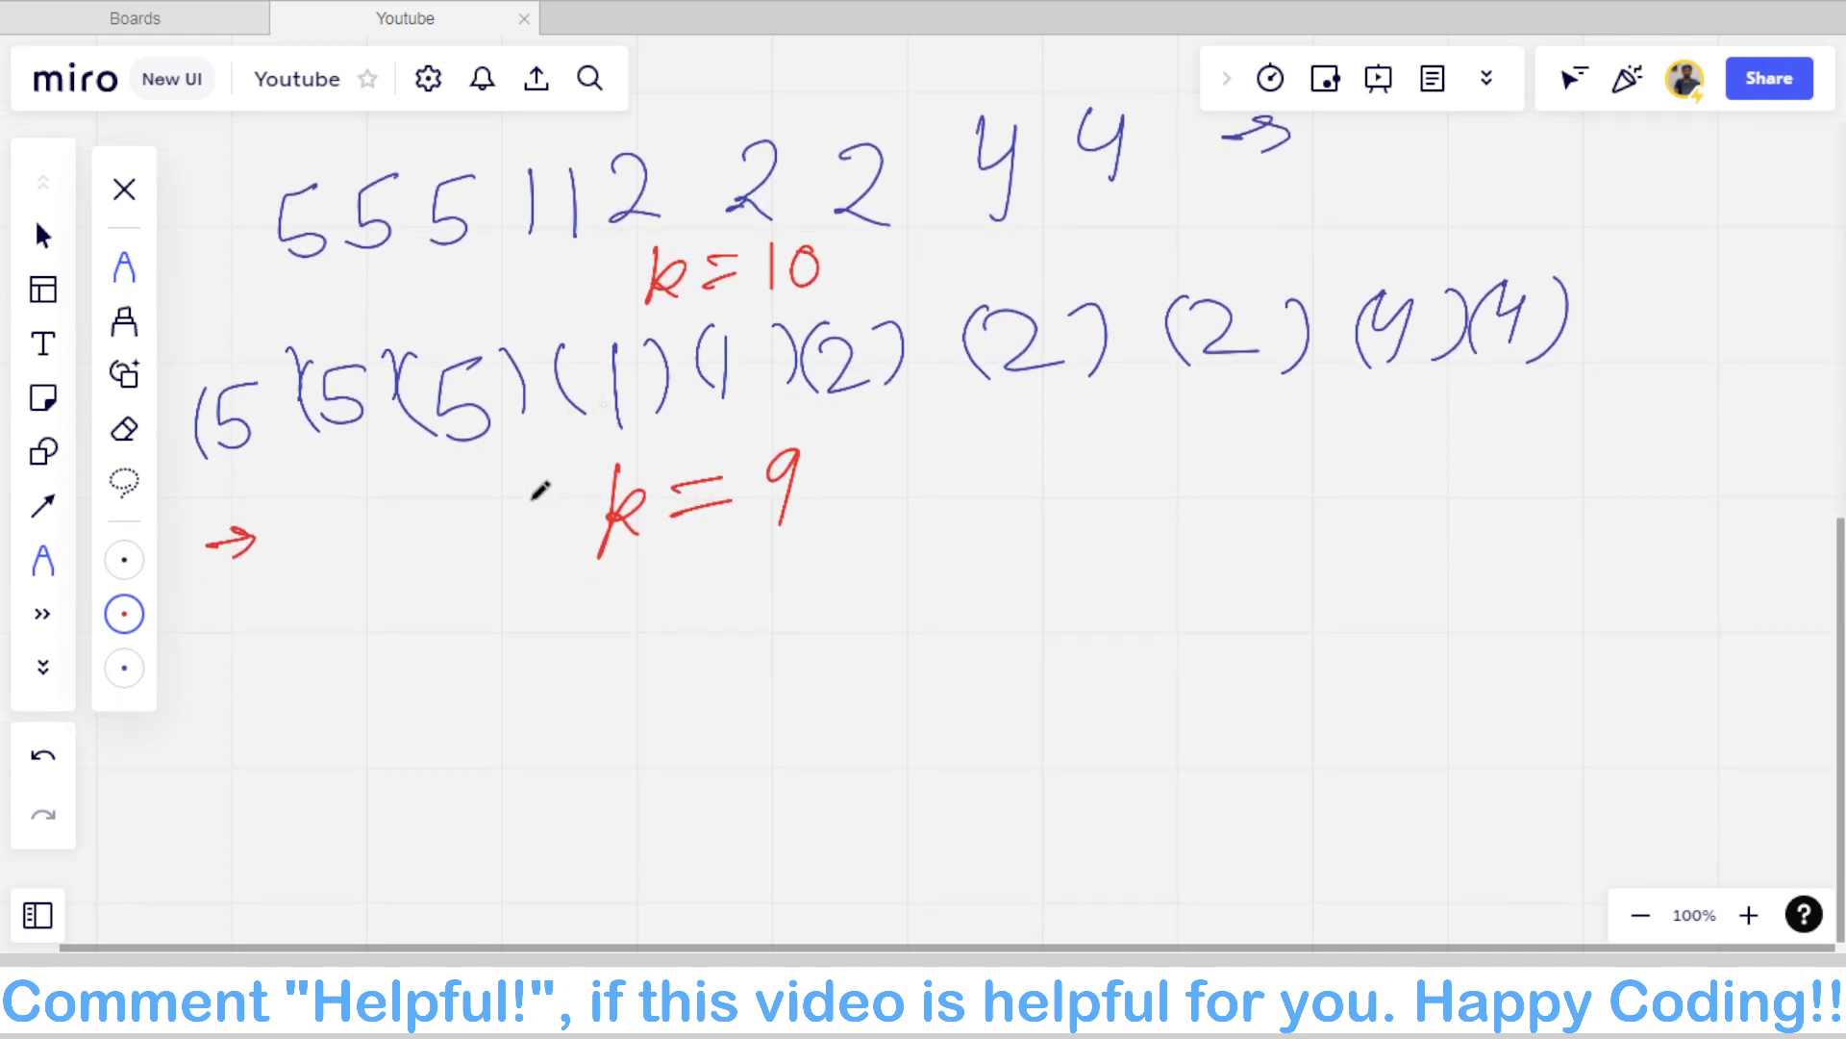
{"action": "mouse_move", "coordinate": [597, 396]}
{"action": "left_mouse_down"}
{"action": "mouse_move", "coordinate": [534, 452]}
{"action": "mouse_move", "coordinate": [511, 419]}
{"action": "mouse_move", "coordinate": [544, 432]}
{"action": "left_mouse_up"}
{"action": "left_click_drag", "start_coordinate": [233, 656], "coordinate": [224, 719]}
{"action": "left_click_drag", "start_coordinate": [291, 656], "coordinate": [258, 709]}
{"action": "left_click_drag", "start_coordinate": [309, 637], "coordinate": [323, 709]}
Step: Write a second red (5), followed by (1,5) and (1)
{"action": "left_click_drag", "start_coordinate": [400, 622], "coordinate": [391, 684]}
{"action": "left_click_drag", "start_coordinate": [469, 618], "coordinate": [439, 671]}
{"action": "left_click_drag", "start_coordinate": [485, 607], "coordinate": [490, 681]}
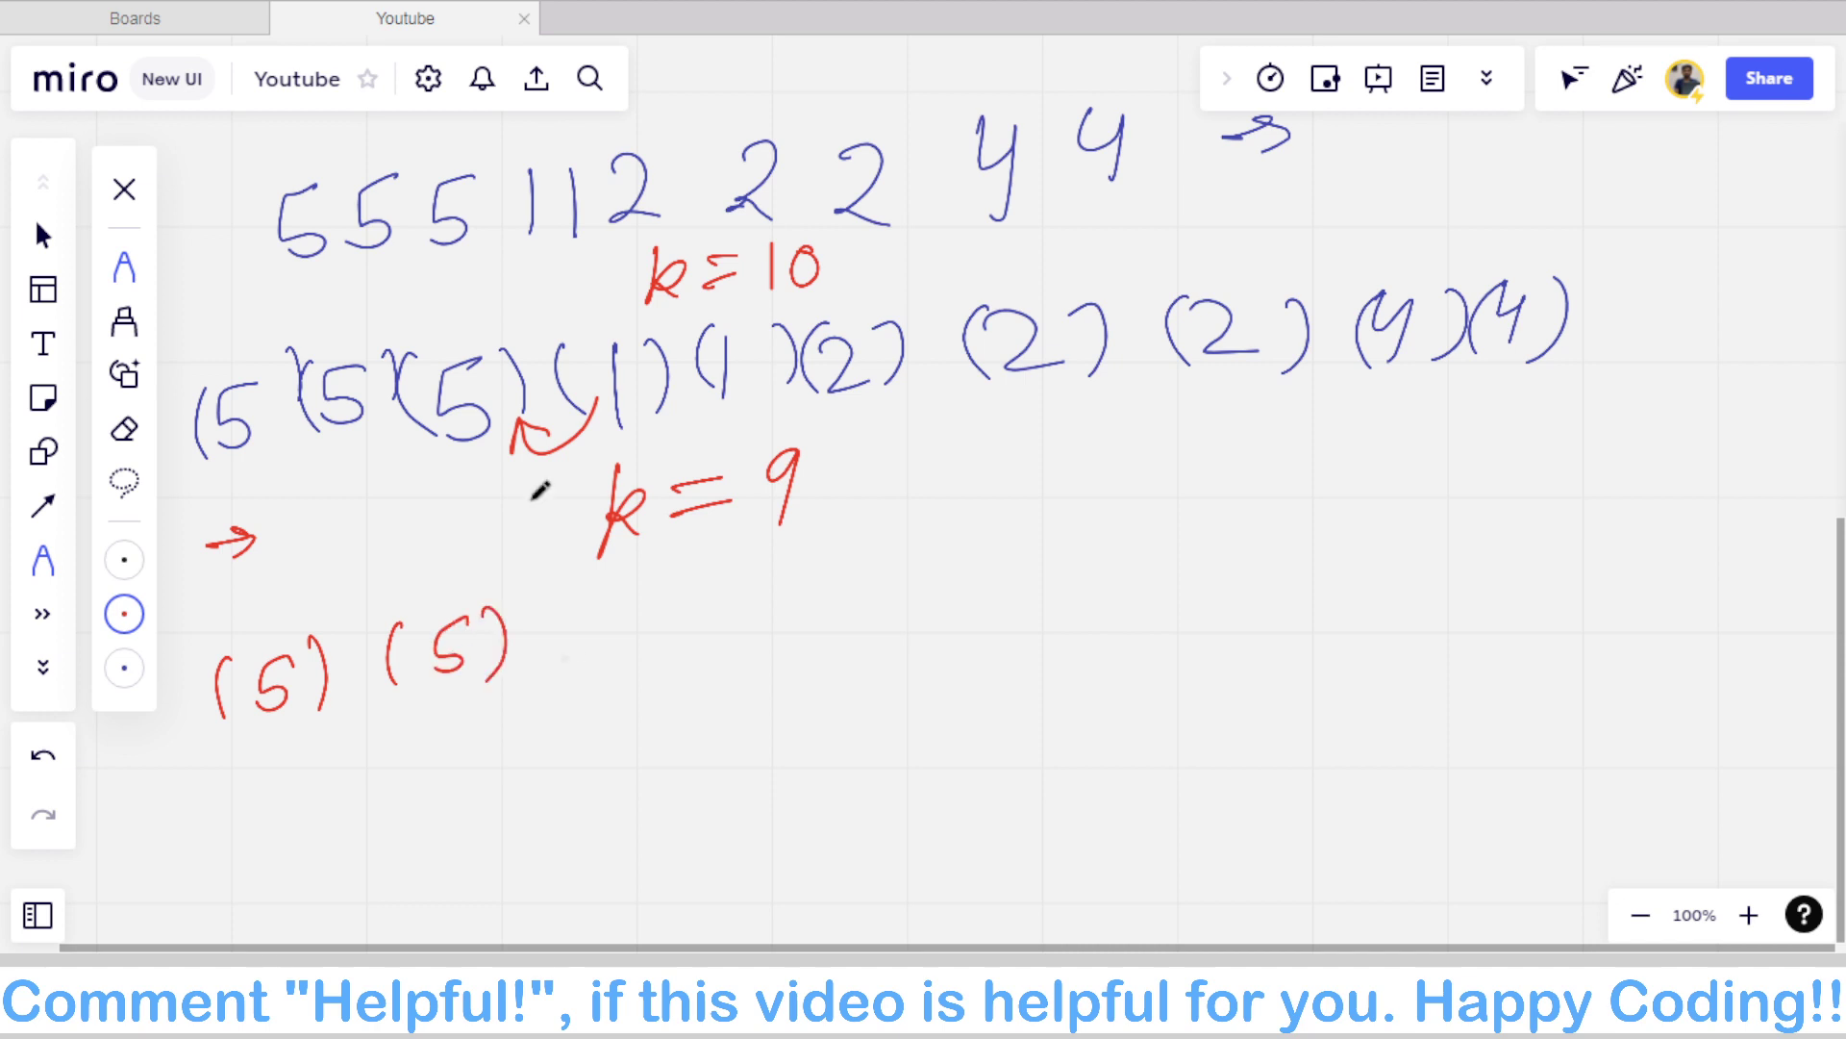
{"action": "mouse_move", "coordinate": [607, 600]}
{"action": "left_mouse_down"}
{"action": "mouse_move", "coordinate": [597, 669]}
{"action": "mouse_move", "coordinate": [648, 652]}
{"action": "mouse_move", "coordinate": [650, 677]}
{"action": "left_mouse_up"}
{"action": "left_click_drag", "start_coordinate": [709, 604], "coordinate": [693, 654]}
{"action": "mouse_move", "coordinate": [704, 602]}
{"action": "left_mouse_down"}
{"action": "mouse_move", "coordinate": [731, 597]}
{"action": "mouse_move", "coordinate": [741, 662]}
{"action": "left_mouse_up"}
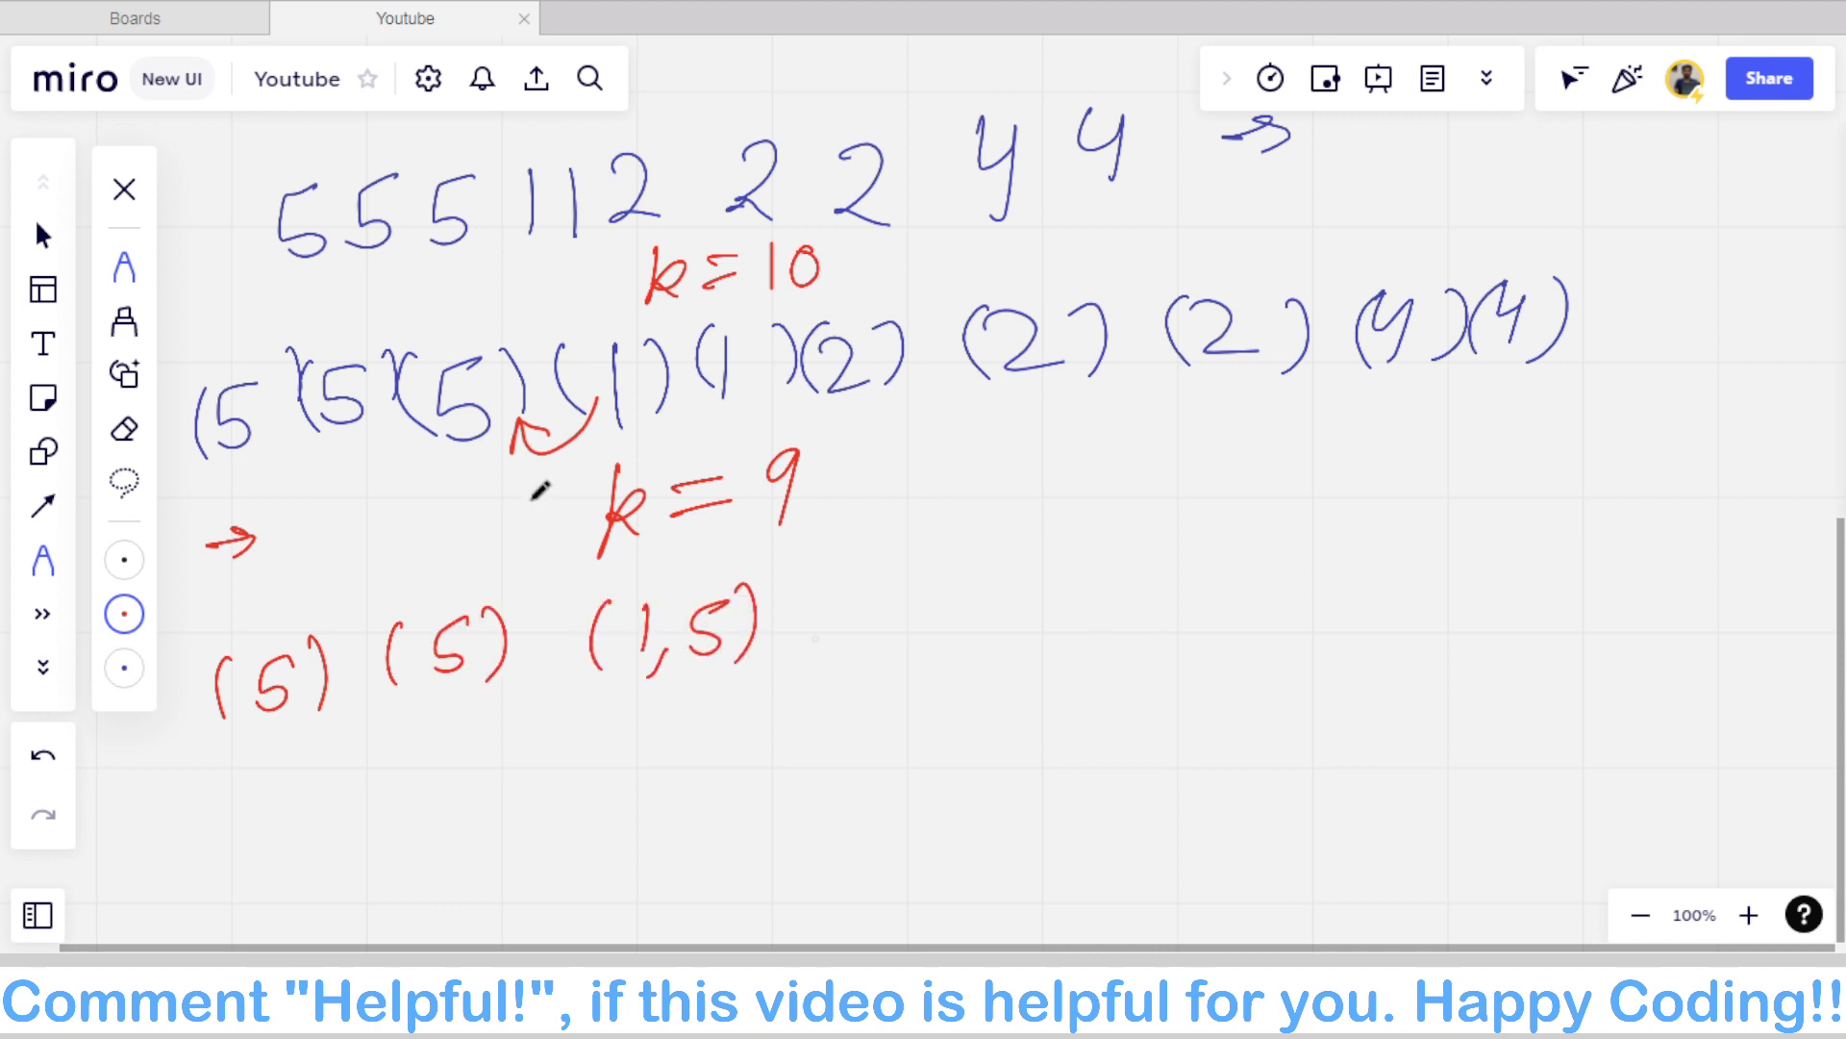
{"action": "left_click_drag", "start_coordinate": [856, 583], "coordinate": [846, 642]}
{"action": "mouse_move", "coordinate": [889, 594]}
{"action": "left_mouse_down"}
{"action": "mouse_move", "coordinate": [894, 639]}
{"action": "mouse_move", "coordinate": [915, 644]}
{"action": "left_mouse_up"}
Step: Finish the red row with three (2) groups and two (4) groups
{"action": "left_click_drag", "start_coordinate": [1039, 573], "coordinate": [1025, 627]}
{"action": "left_click_drag", "start_coordinate": [1062, 587], "coordinate": [1107, 624]}
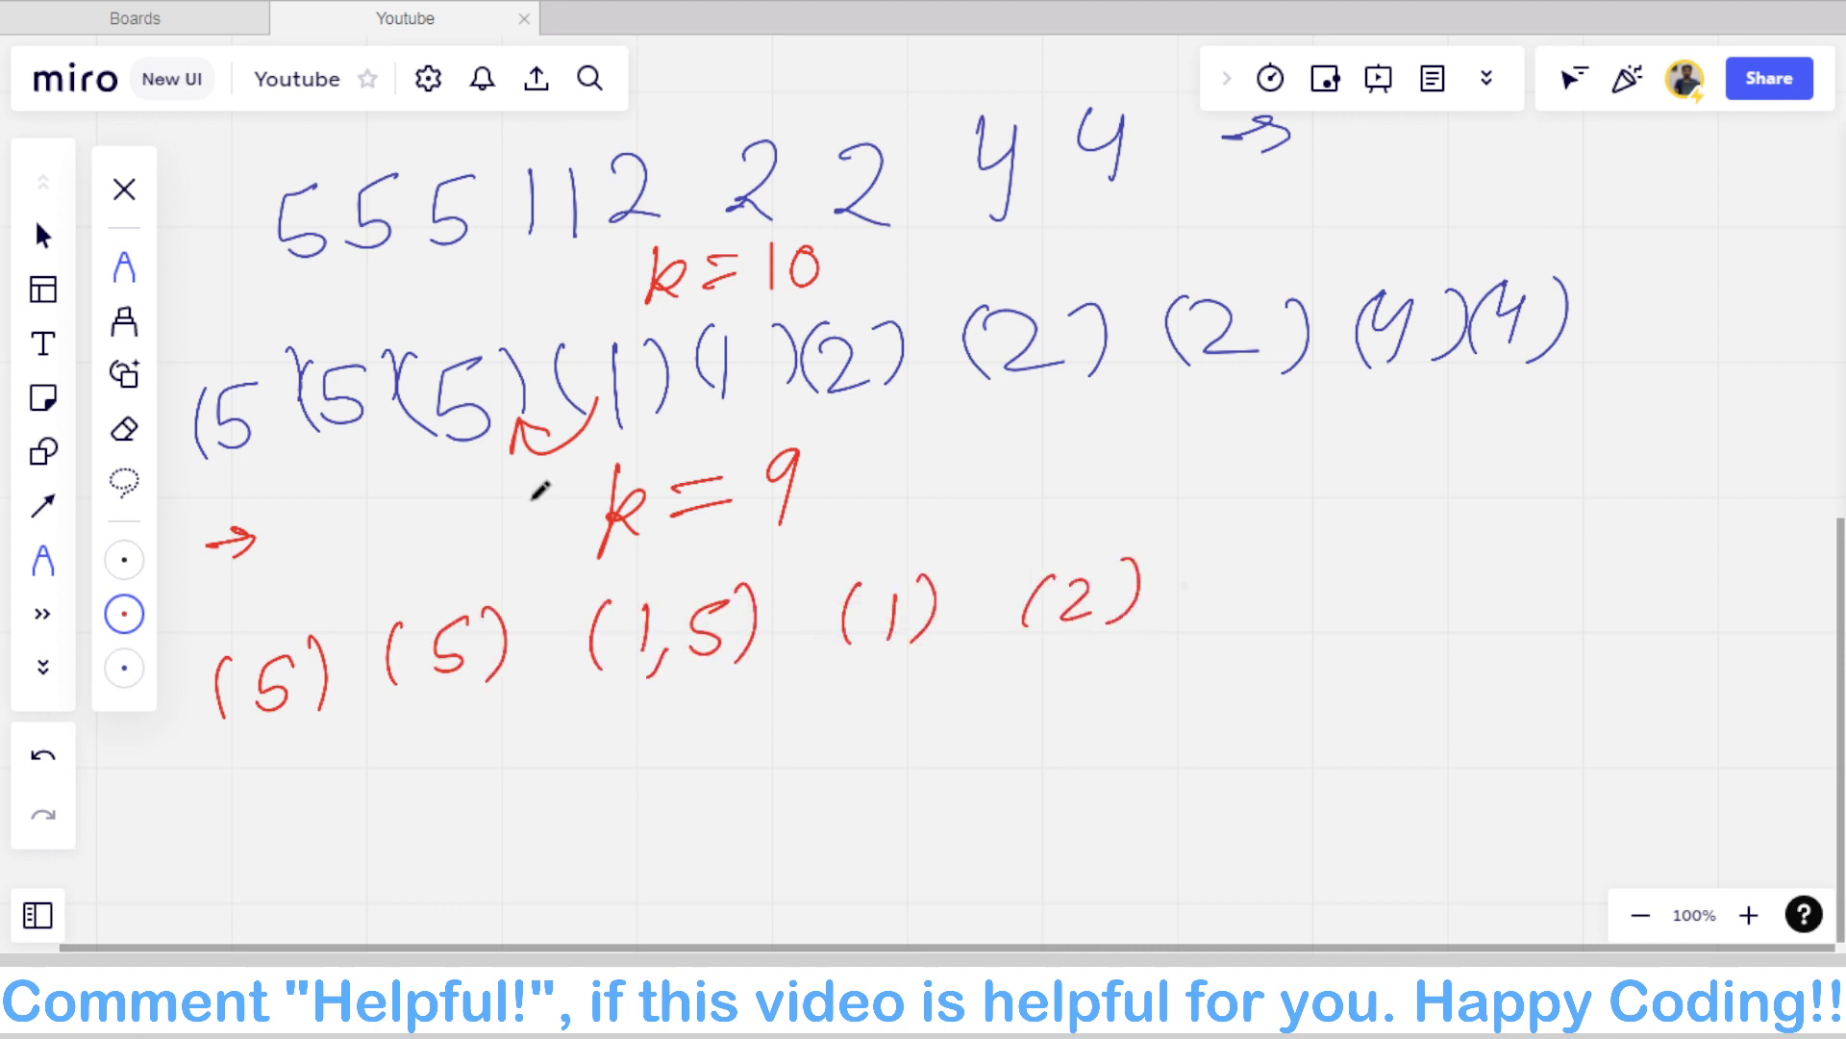
{"action": "left_click_drag", "start_coordinate": [1214, 553], "coordinate": [1192, 612]}
{"action": "left_click_drag", "start_coordinate": [1237, 580], "coordinate": [1289, 624]}
{"action": "left_click_drag", "start_coordinate": [1377, 556], "coordinate": [1365, 612]}
{"action": "left_click_drag", "start_coordinate": [1392, 577], "coordinate": [1435, 610]}
{"action": "left_click_drag", "start_coordinate": [1454, 563], "coordinate": [1449, 621]}
{"action": "mouse_move", "coordinate": [1565, 565]}
{"action": "left_mouse_down"}
{"action": "mouse_move", "coordinate": [1542, 620]}
{"action": "mouse_move", "coordinate": [1595, 615]}
{"action": "left_mouse_up"}
{"action": "left_click_drag", "start_coordinate": [1619, 554], "coordinate": [1604, 625]}
{"action": "mouse_move", "coordinate": [1695, 573]}
{"action": "left_mouse_down"}
{"action": "mouse_move", "coordinate": [1661, 623]}
{"action": "mouse_move", "coordinate": [1735, 606]}
{"action": "mouse_move", "coordinate": [1722, 625]}
{"action": "left_mouse_up"}
{"action": "left_click_drag", "start_coordinate": [1765, 573], "coordinate": [1731, 650]}
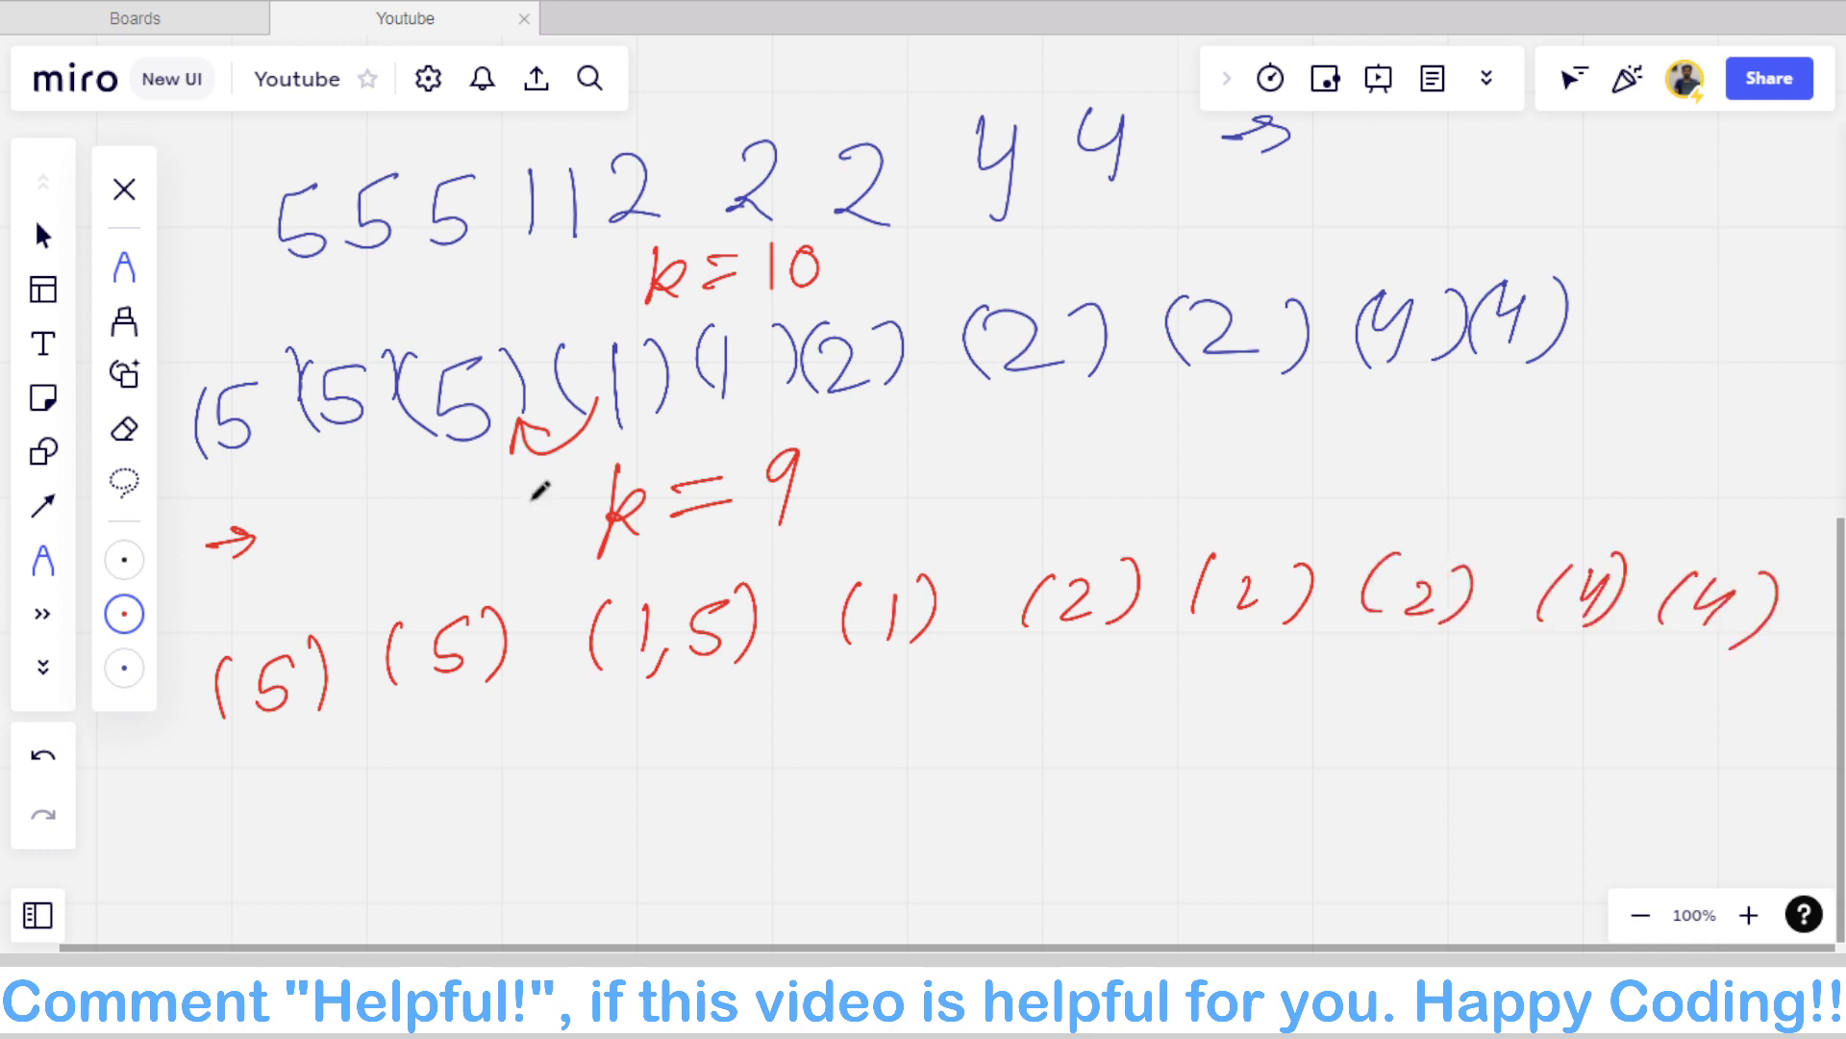
Step: Mark red counts under the (5), (5), (1,5), (1) and first two (2) groups
{"action": "left_click_drag", "start_coordinate": [272, 727], "coordinate": [263, 758]}
{"action": "left_click_drag", "start_coordinate": [261, 793], "coordinate": [263, 817]}
{"action": "left_click_drag", "start_coordinate": [460, 703], "coordinate": [457, 744]}
{"action": "left_click_drag", "start_coordinate": [450, 777], "coordinate": [448, 804]}
{"action": "left_click_drag", "start_coordinate": [670, 677], "coordinate": [684, 788]}
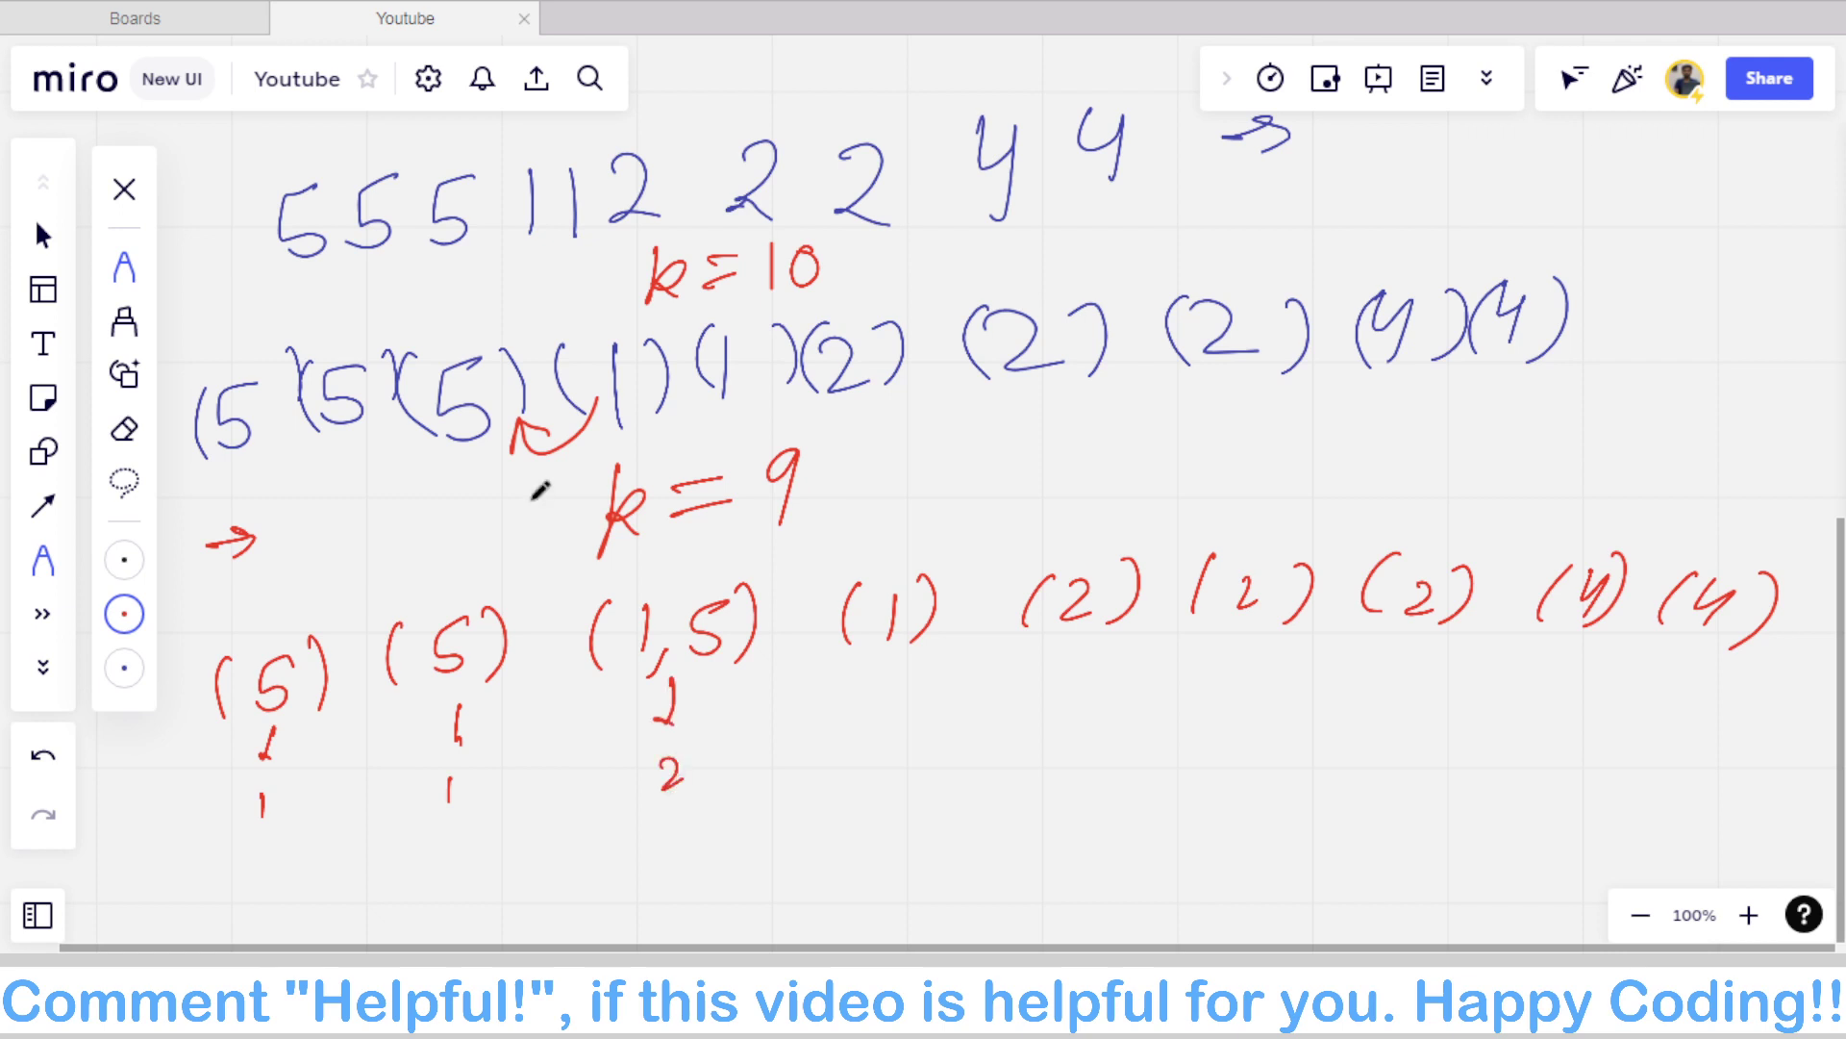
{"action": "left_click_drag", "start_coordinate": [892, 660], "coordinate": [898, 710]}
{"action": "left_click_drag", "start_coordinate": [877, 736], "coordinate": [872, 766]}
{"action": "left_click_drag", "start_coordinate": [1059, 658], "coordinate": [1041, 751]}
{"action": "left_click_drag", "start_coordinate": [1241, 658], "coordinate": [1229, 701]}
{"action": "left_click_drag", "start_coordinate": [1213, 681], "coordinate": [1228, 762]}
{"action": "left_click_drag", "start_coordinate": [1397, 649], "coordinate": [1368, 756]}
{"action": "left_click", "coordinate": [1375, 736]}
Step: Mark counts under the third (2) and the (4) groups, and write the =10 total
{"action": "left_click_drag", "start_coordinate": [1567, 663], "coordinate": [1565, 703]}
{"action": "left_click_drag", "start_coordinate": [1543, 732], "coordinate": [1531, 756]}
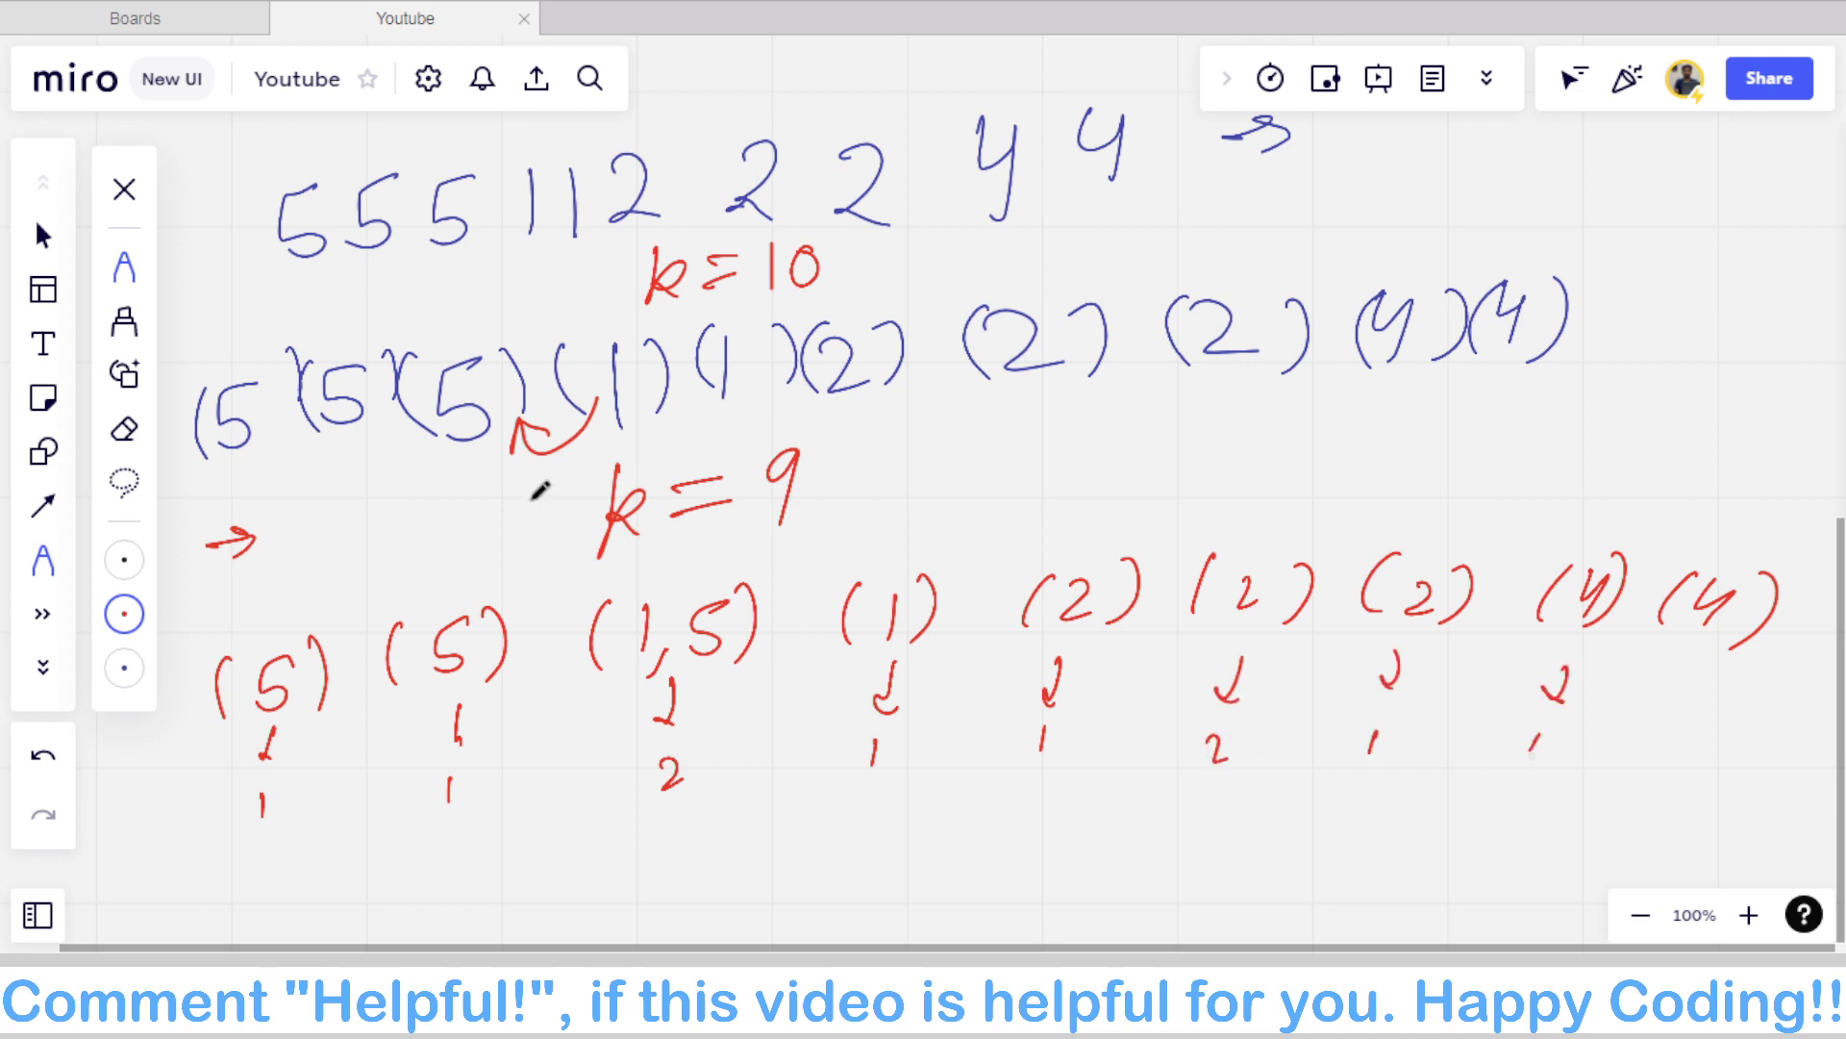
{"action": "left_click_drag", "start_coordinate": [1692, 667], "coordinate": [1671, 746]}
{"action": "left_click_drag", "start_coordinate": [1003, 816], "coordinate": [1054, 809]}
{"action": "left_click_drag", "start_coordinate": [1000, 833], "coordinate": [1090, 852]}
{"action": "left_click_drag", "start_coordinate": [1145, 819], "coordinate": [1141, 817]}
{"action": "left_click_drag", "start_coordinate": [1210, 748], "coordinate": [1283, 775]}
Step: Write 'minimize' in red below the (5) groups
{"action": "scroll", "coordinate": [540, 490], "scroll_direction": "down", "scroll_amount": 3}
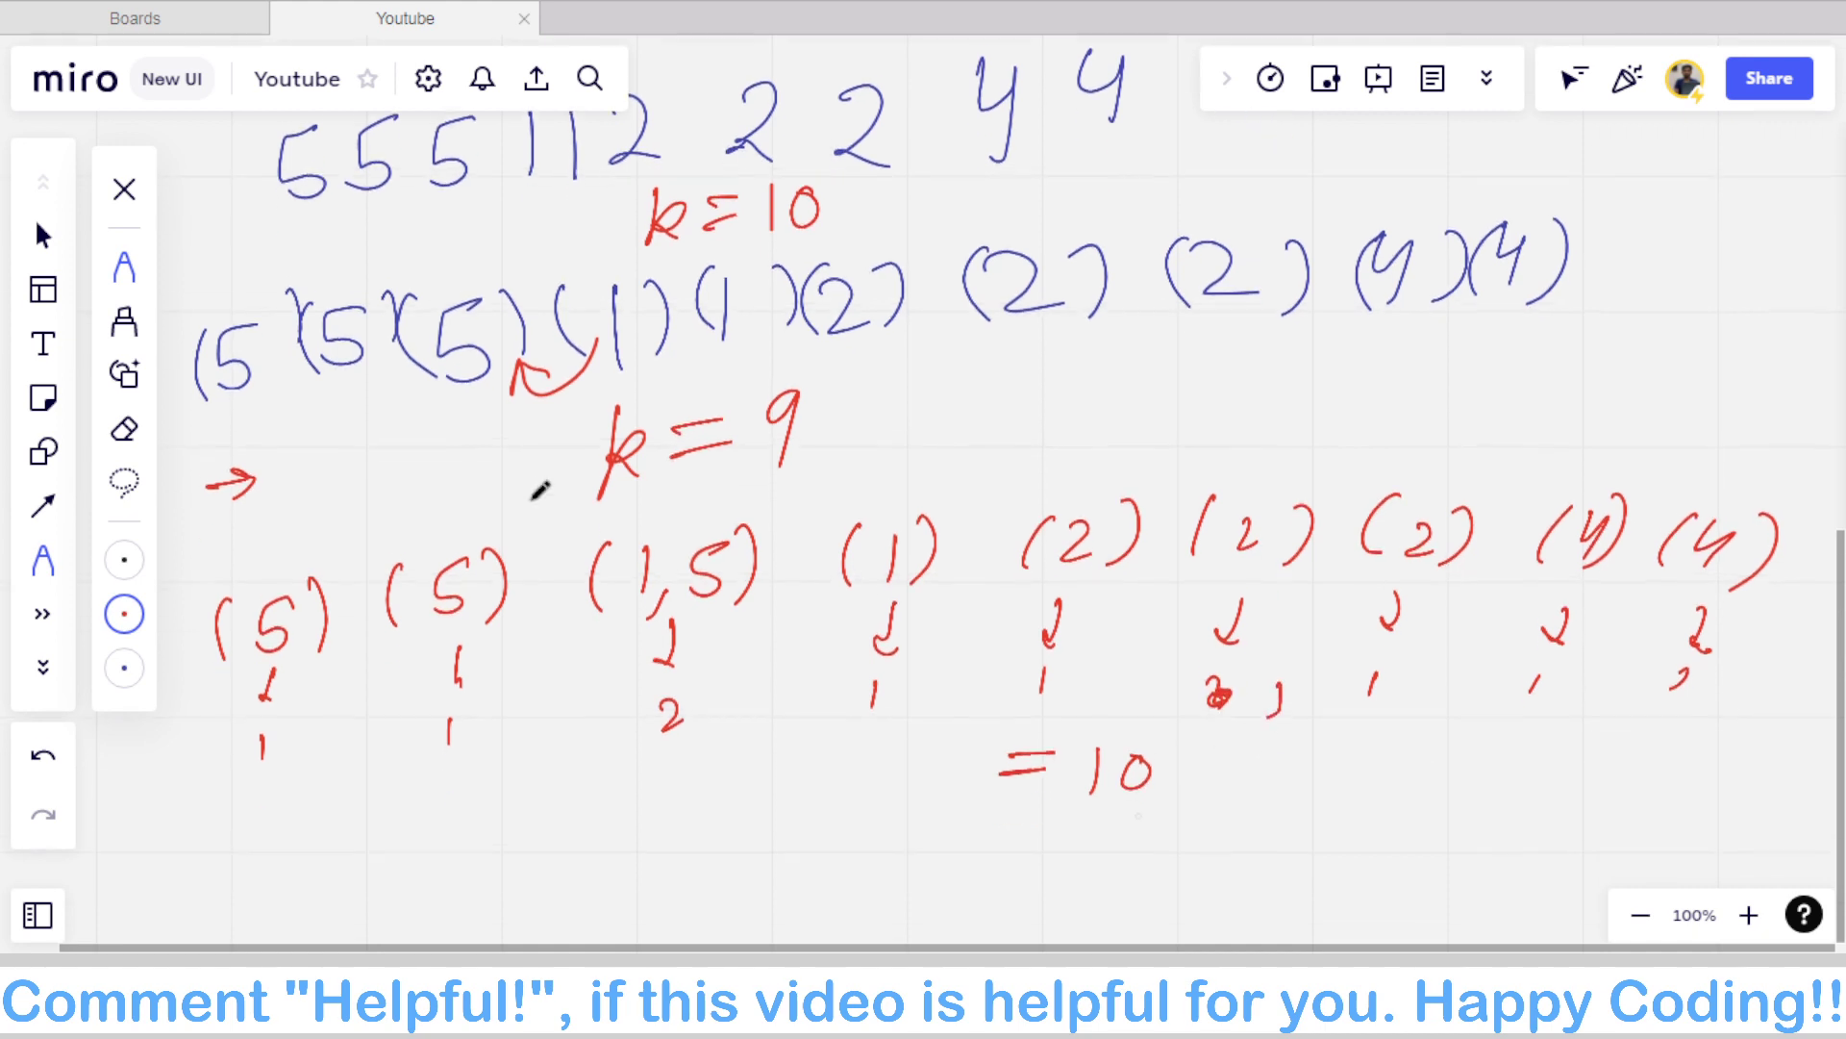
{"action": "mouse_move", "coordinate": [405, 796]}
{"action": "left_mouse_down"}
{"action": "mouse_move", "coordinate": [441, 832]}
{"action": "mouse_move", "coordinate": [539, 829]}
{"action": "left_mouse_up"}
{"action": "mouse_move", "coordinate": [552, 798]}
{"action": "left_mouse_down"}
{"action": "mouse_move", "coordinate": [556, 833]}
{"action": "mouse_move", "coordinate": [615, 796]}
{"action": "mouse_move", "coordinate": [649, 825]}
{"action": "left_mouse_up"}
{"action": "mouse_move", "coordinate": [675, 783]}
{"action": "left_mouse_down"}
{"action": "mouse_move", "coordinate": [727, 819]}
{"action": "mouse_move", "coordinate": [771, 817]}
{"action": "left_mouse_up"}
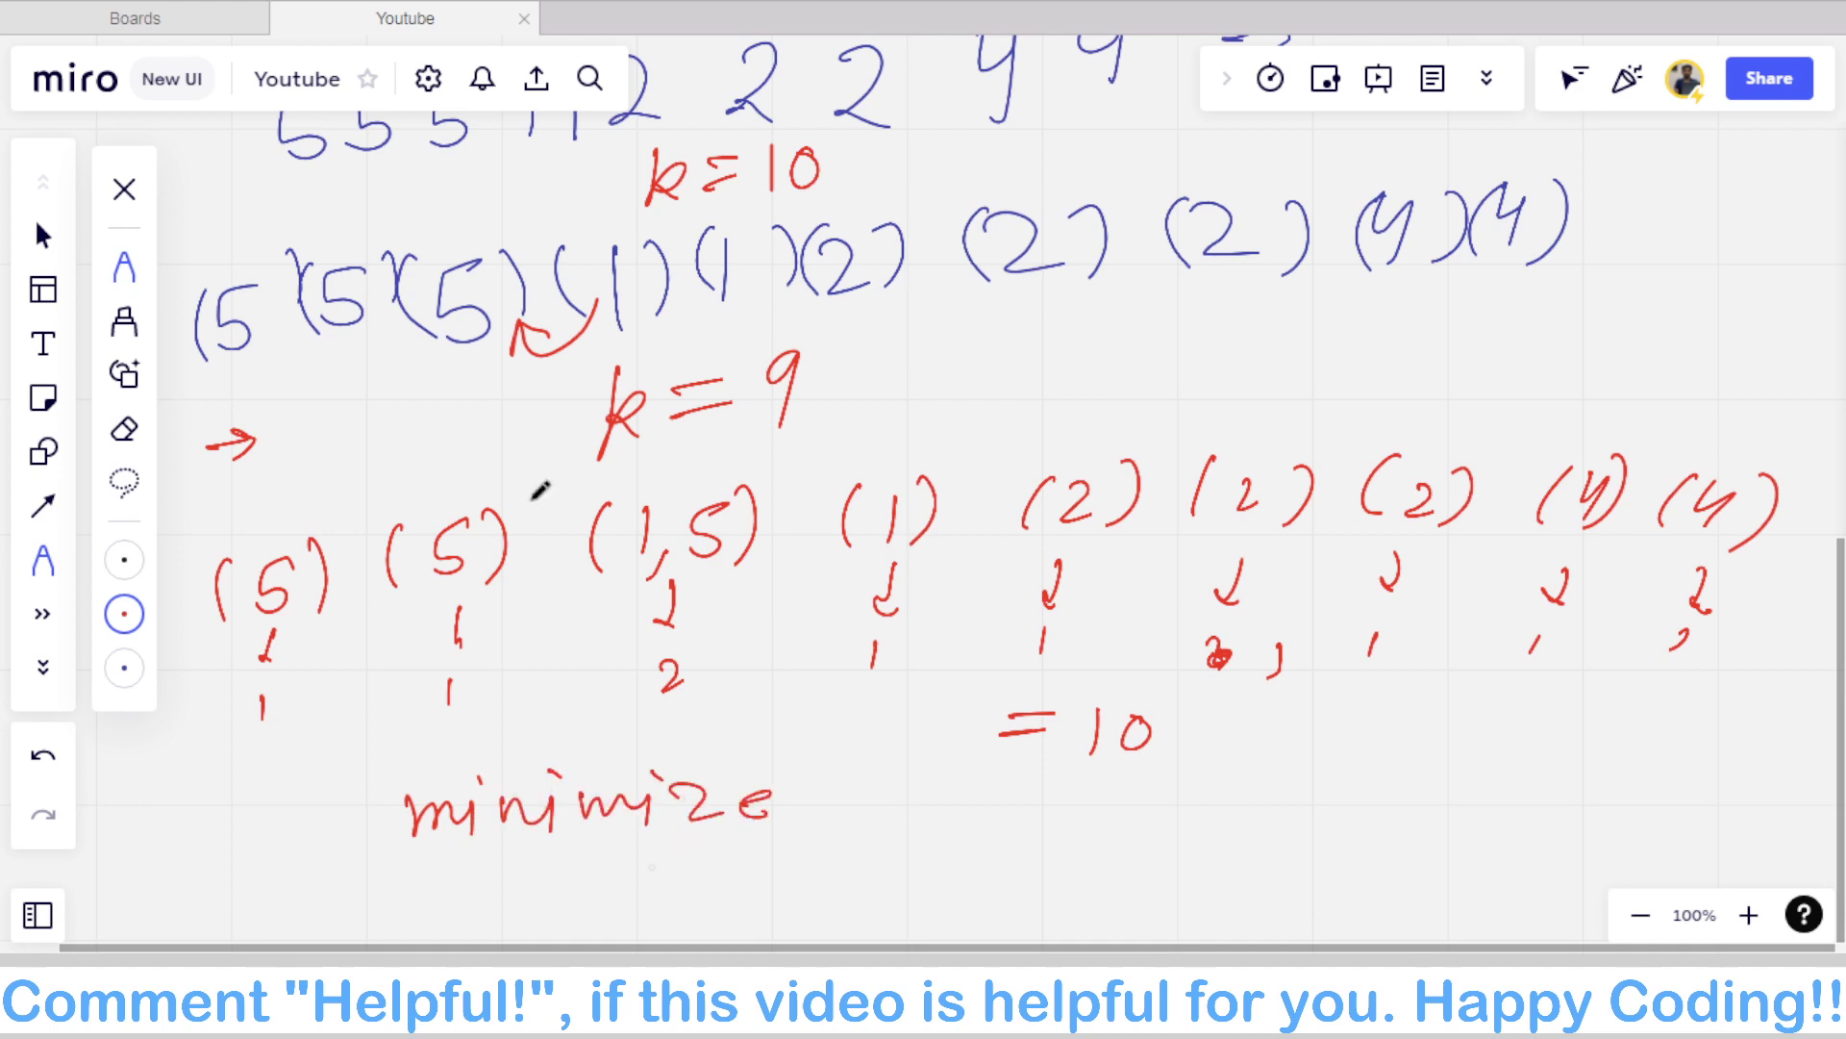
{"action": "scroll", "coordinate": [540, 491], "scroll_direction": "up", "scroll_amount": 2}
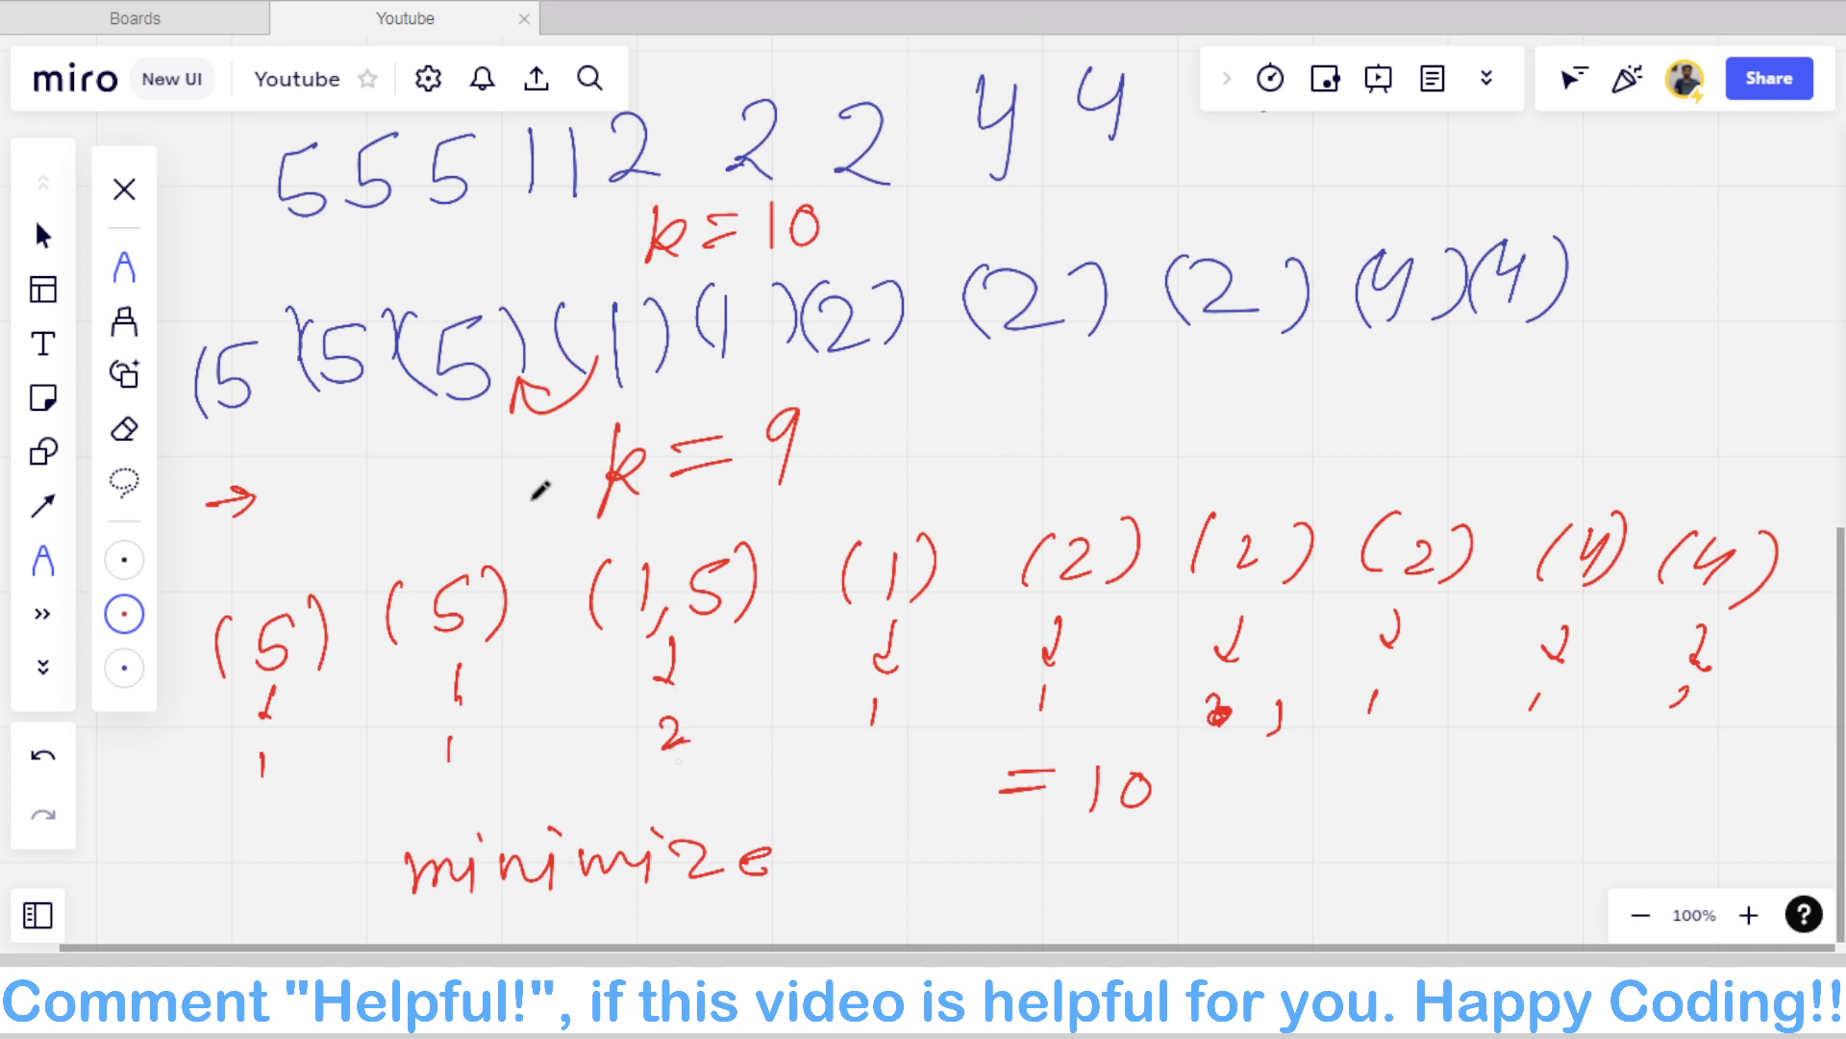
Step: Circle (1) in blue, then in red cross out the 1 in (1,5) and regroup as (1,1)
{"action": "left_click", "coordinate": [124, 667]}
{"action": "mouse_move", "coordinate": [606, 306]}
{"action": "left_mouse_down"}
{"action": "mouse_move", "coordinate": [567, 365]}
{"action": "mouse_move", "coordinate": [652, 327]}
{"action": "mouse_move", "coordinate": [646, 384]}
{"action": "mouse_move", "coordinate": [752, 332]}
{"action": "mouse_move", "coordinate": [731, 357]}
{"action": "left_mouse_up"}
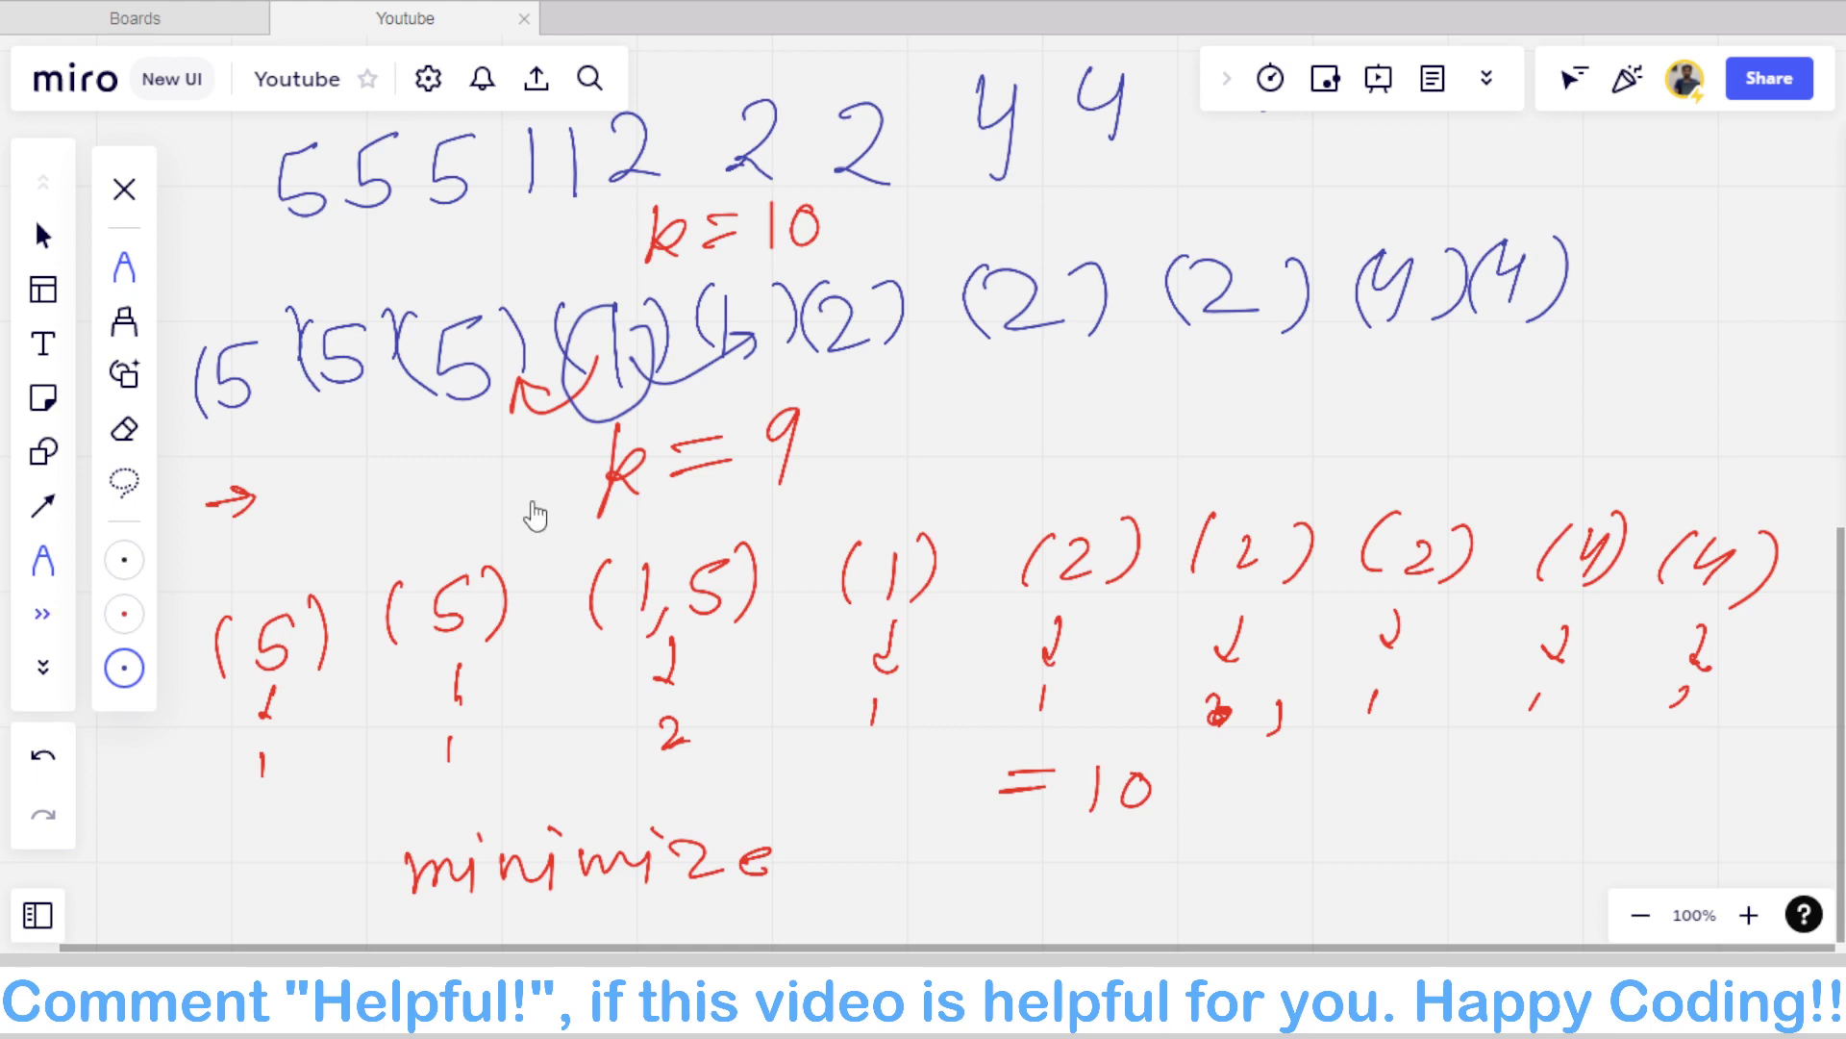
{"action": "left_click", "coordinate": [124, 613]}
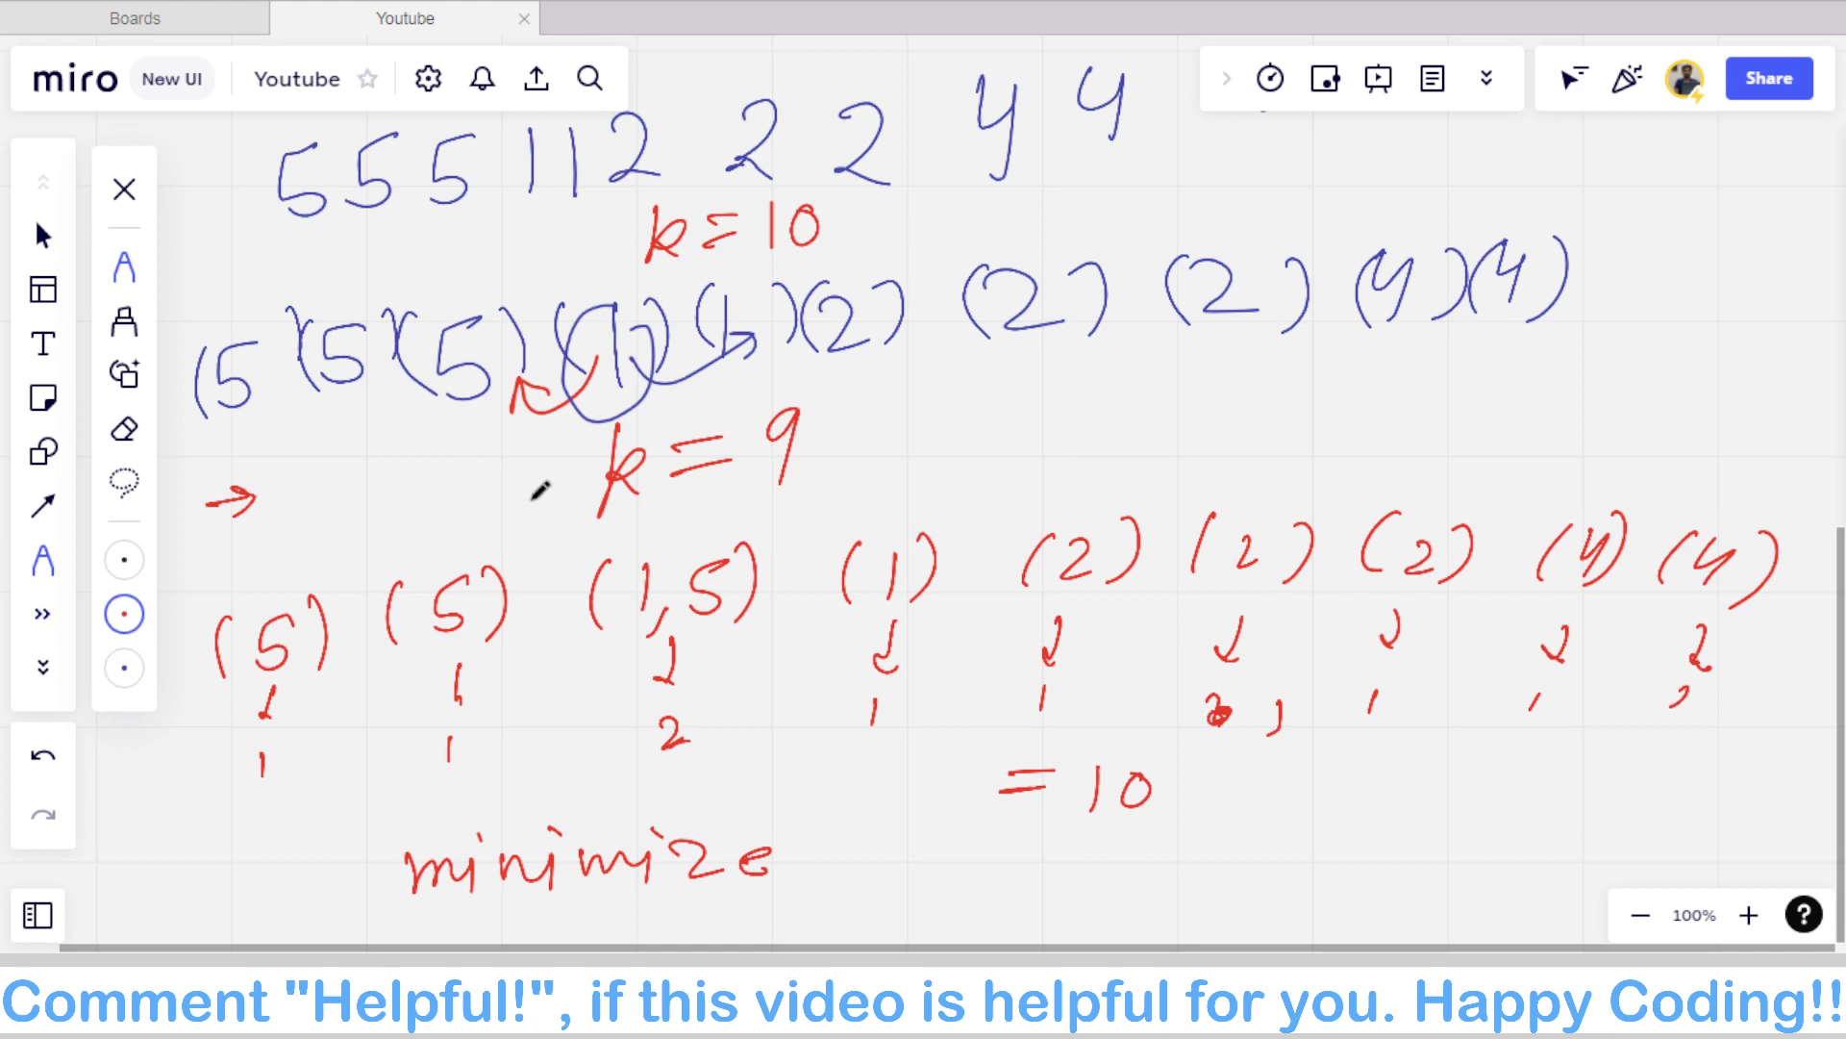
{"action": "left_click_drag", "start_coordinate": [630, 575], "coordinate": [649, 627]}
{"action": "left_click_drag", "start_coordinate": [860, 556], "coordinate": [855, 616]}
{"action": "left_click_drag", "start_coordinate": [662, 727], "coordinate": [715, 747]}
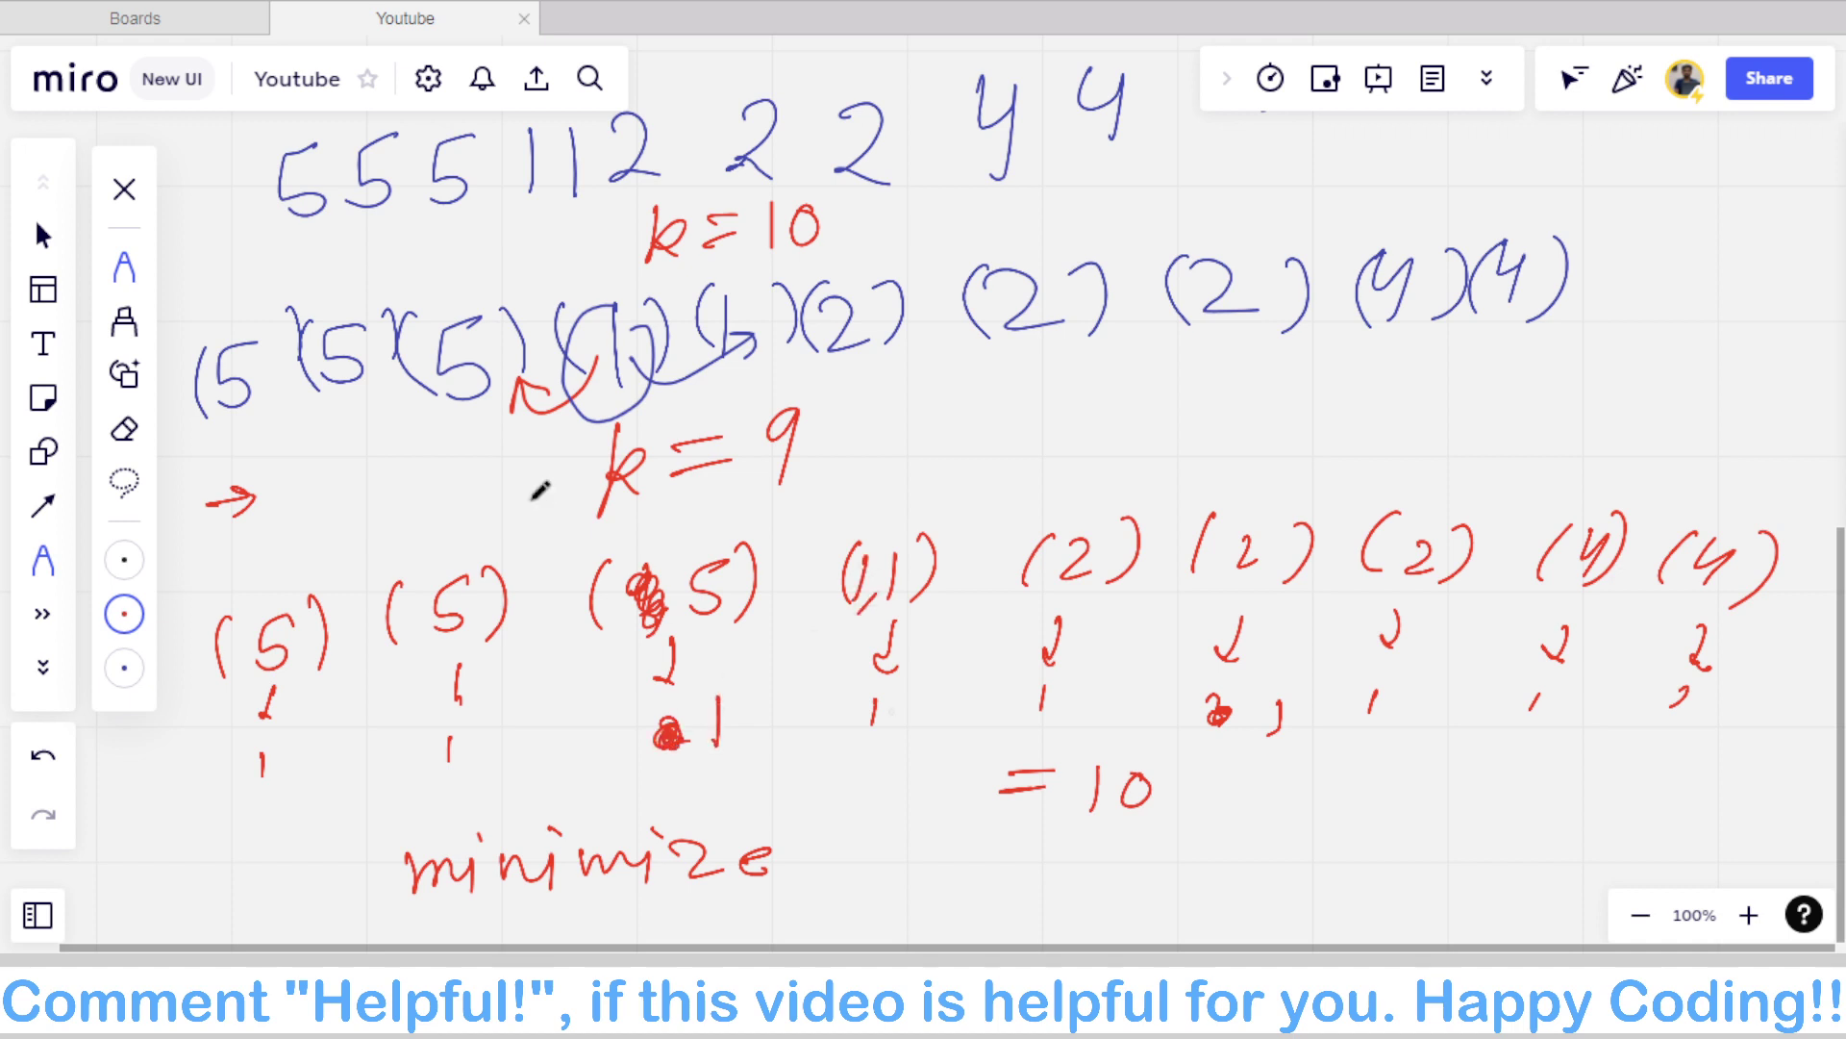
{"action": "left_click_drag", "start_coordinate": [871, 721], "coordinate": [862, 750]}
Step: Correct the total from 10 to 9, merge into (2,2), and write 8 with k=9
{"action": "mouse_move", "coordinate": [1090, 792]}
{"action": "left_mouse_down"}
{"action": "mouse_move", "coordinate": [1139, 788]}
{"action": "mouse_move", "coordinate": [1213, 829]}
{"action": "left_mouse_up"}
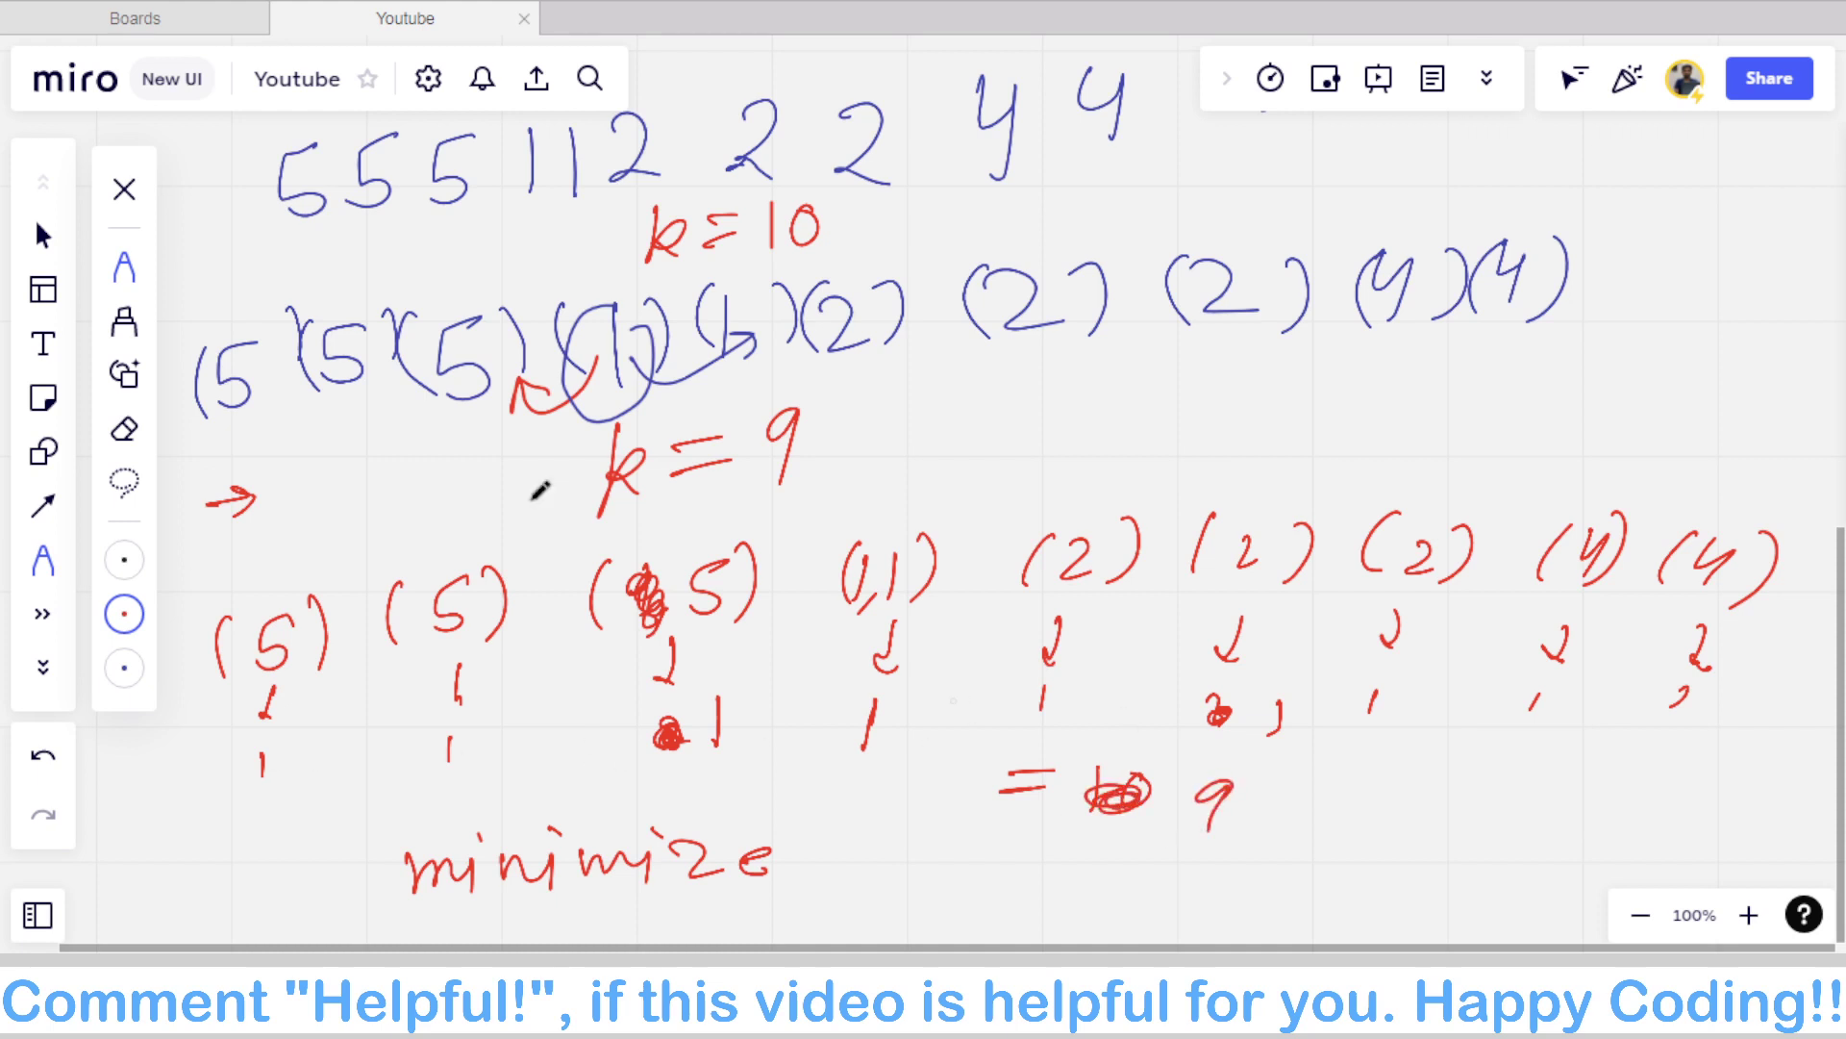
{"action": "scroll", "coordinate": [540, 491], "scroll_direction": "down", "scroll_amount": 2}
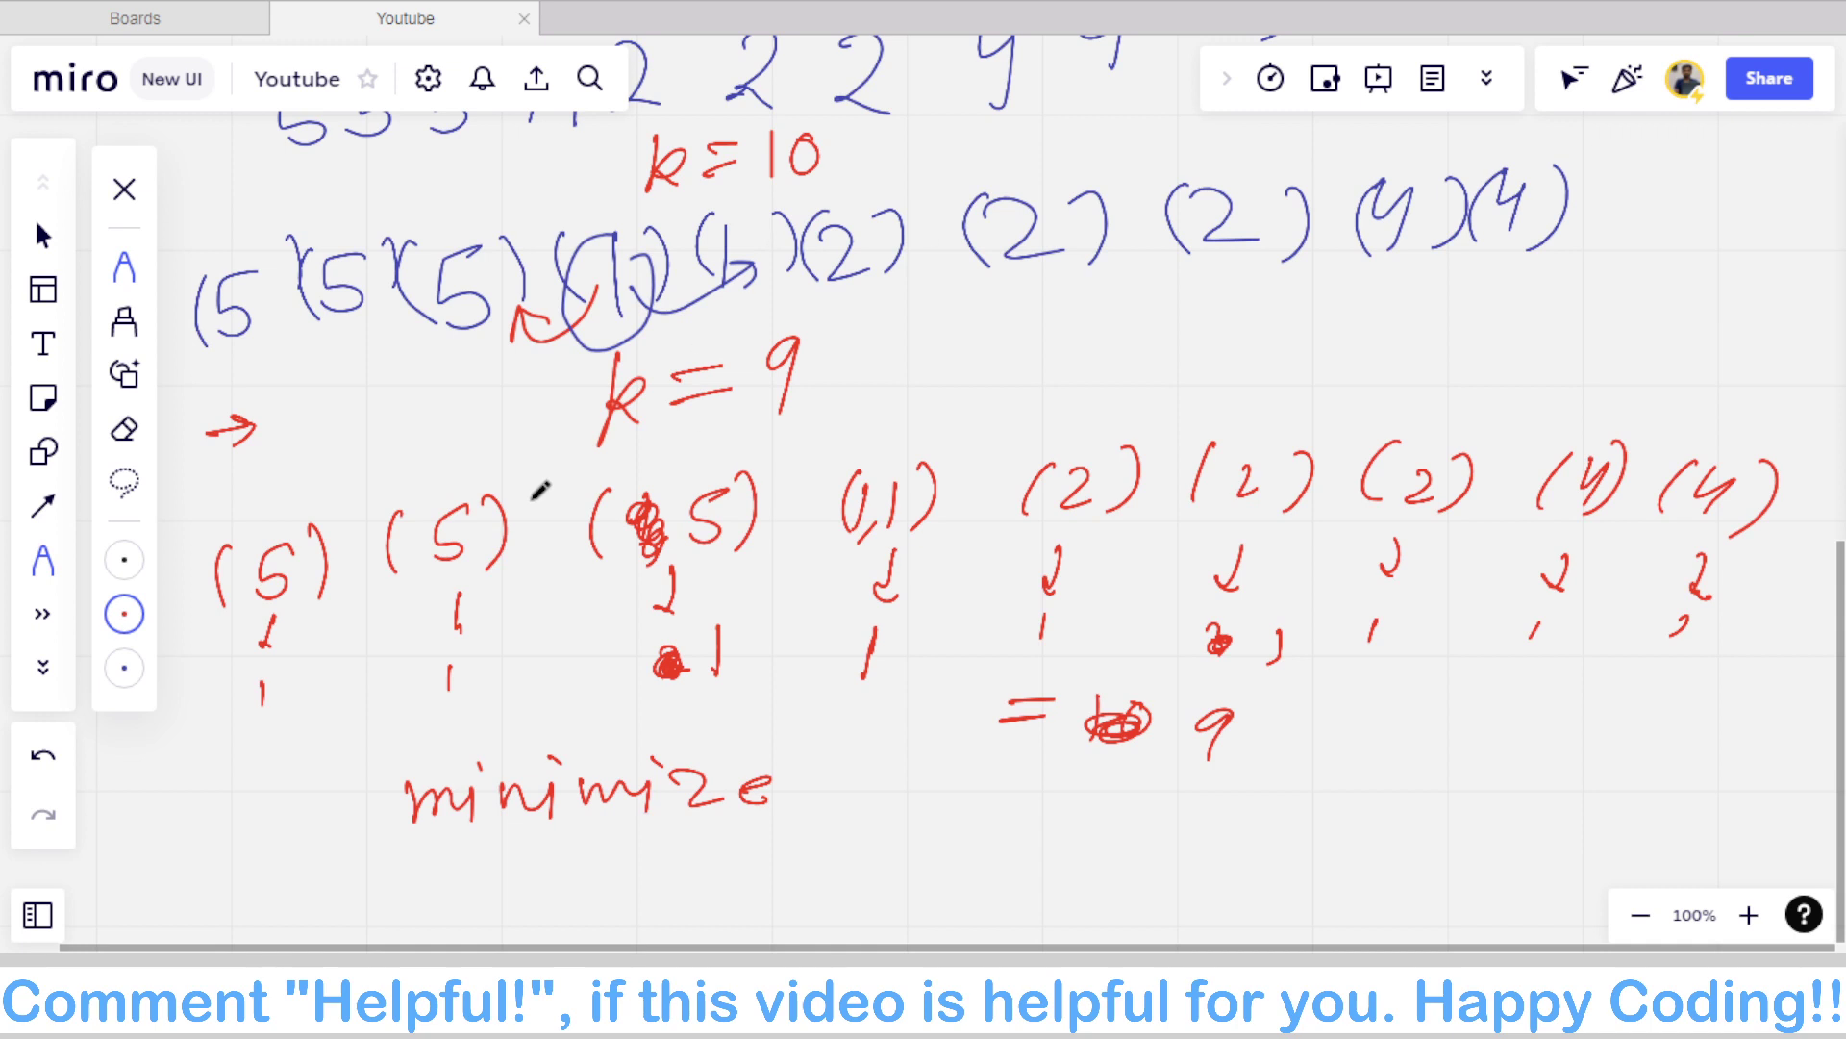
{"action": "scroll", "coordinate": [539, 491], "scroll_direction": "down", "scroll_amount": 1}
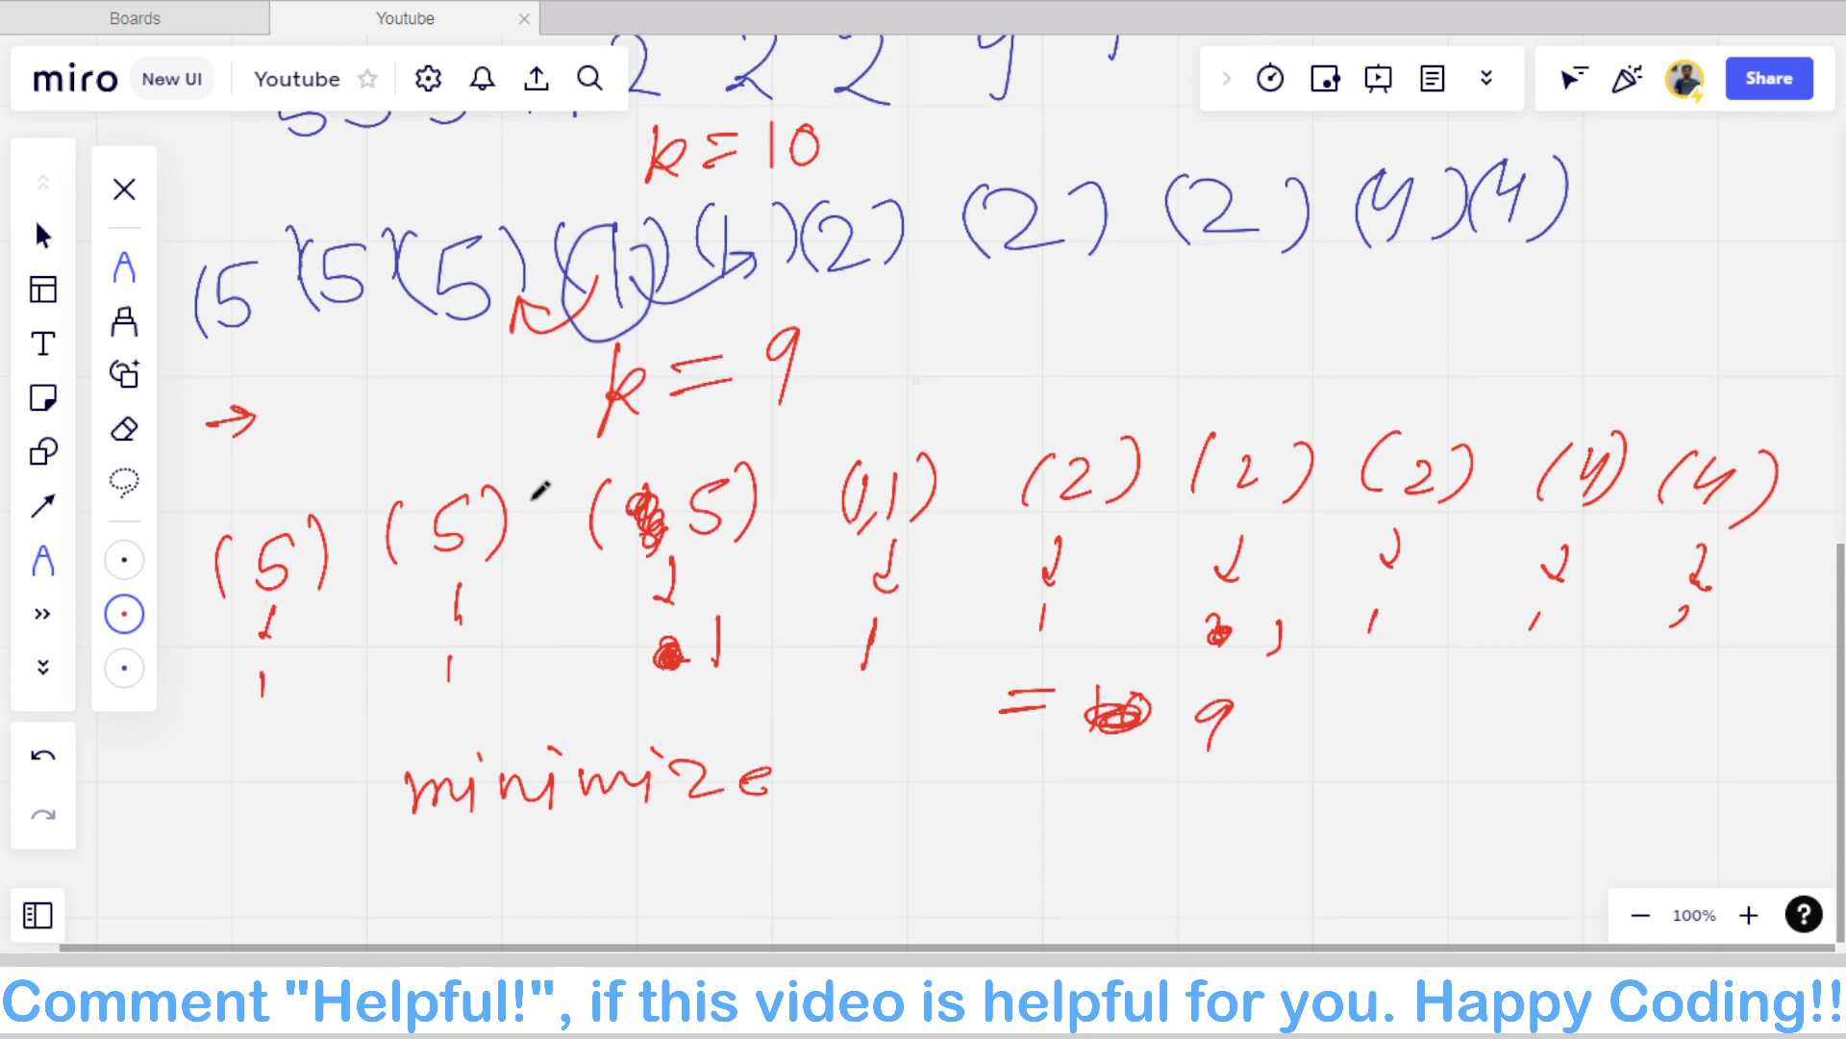
{"action": "mouse_move", "coordinate": [1058, 475]}
{"action": "left_mouse_down"}
{"action": "mouse_move", "coordinate": [1213, 496]}
{"action": "mouse_move", "coordinate": [1210, 521]}
{"action": "left_mouse_up"}
{"action": "left_click_drag", "start_coordinate": [1043, 589], "coordinate": [1053, 607]}
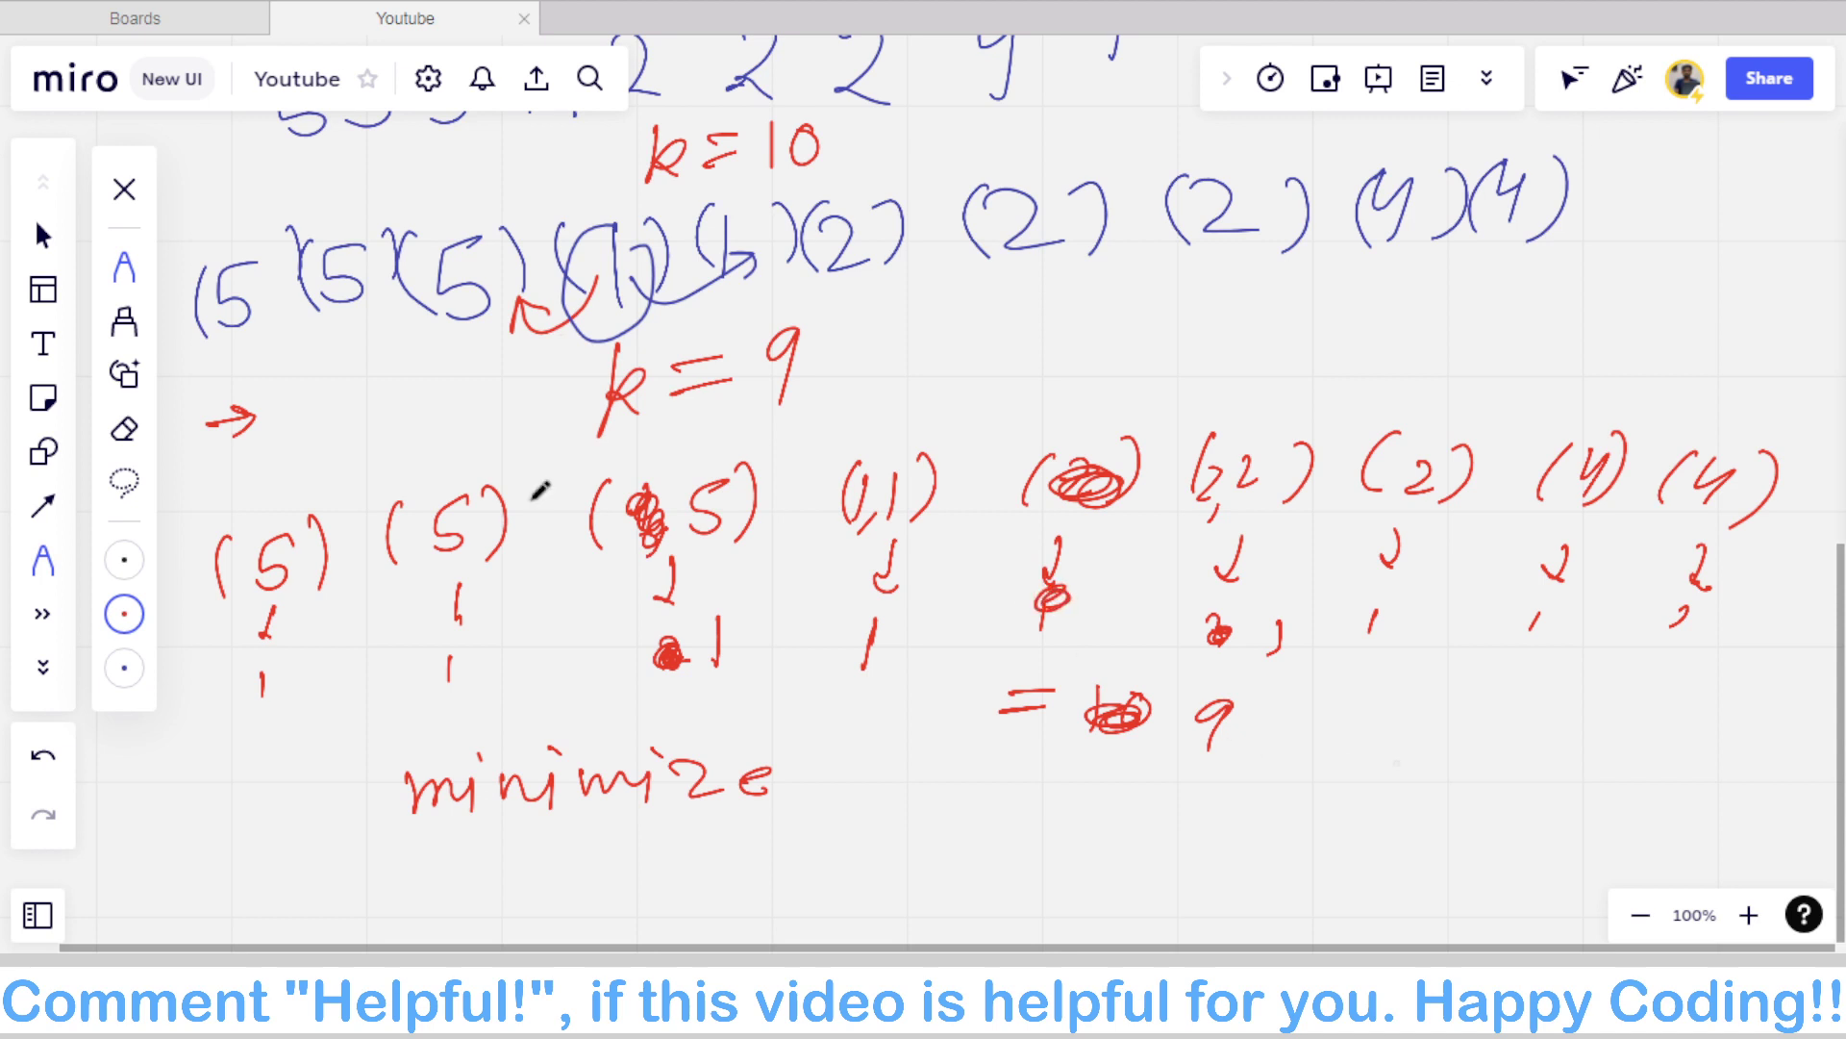
{"action": "left_click_drag", "start_coordinate": [1399, 738], "coordinate": [1394, 737]}
{"action": "mouse_move", "coordinate": [1512, 698]}
{"action": "left_mouse_down"}
{"action": "mouse_move", "coordinate": [1496, 758]}
{"action": "mouse_move", "coordinate": [1586, 731]}
{"action": "mouse_move", "coordinate": [1656, 777]}
{"action": "left_mouse_up"}
Step: Start a new red row with 5, 5 below 'minimize'
{"action": "scroll", "coordinate": [540, 490], "scroll_direction": "down", "scroll_amount": 3}
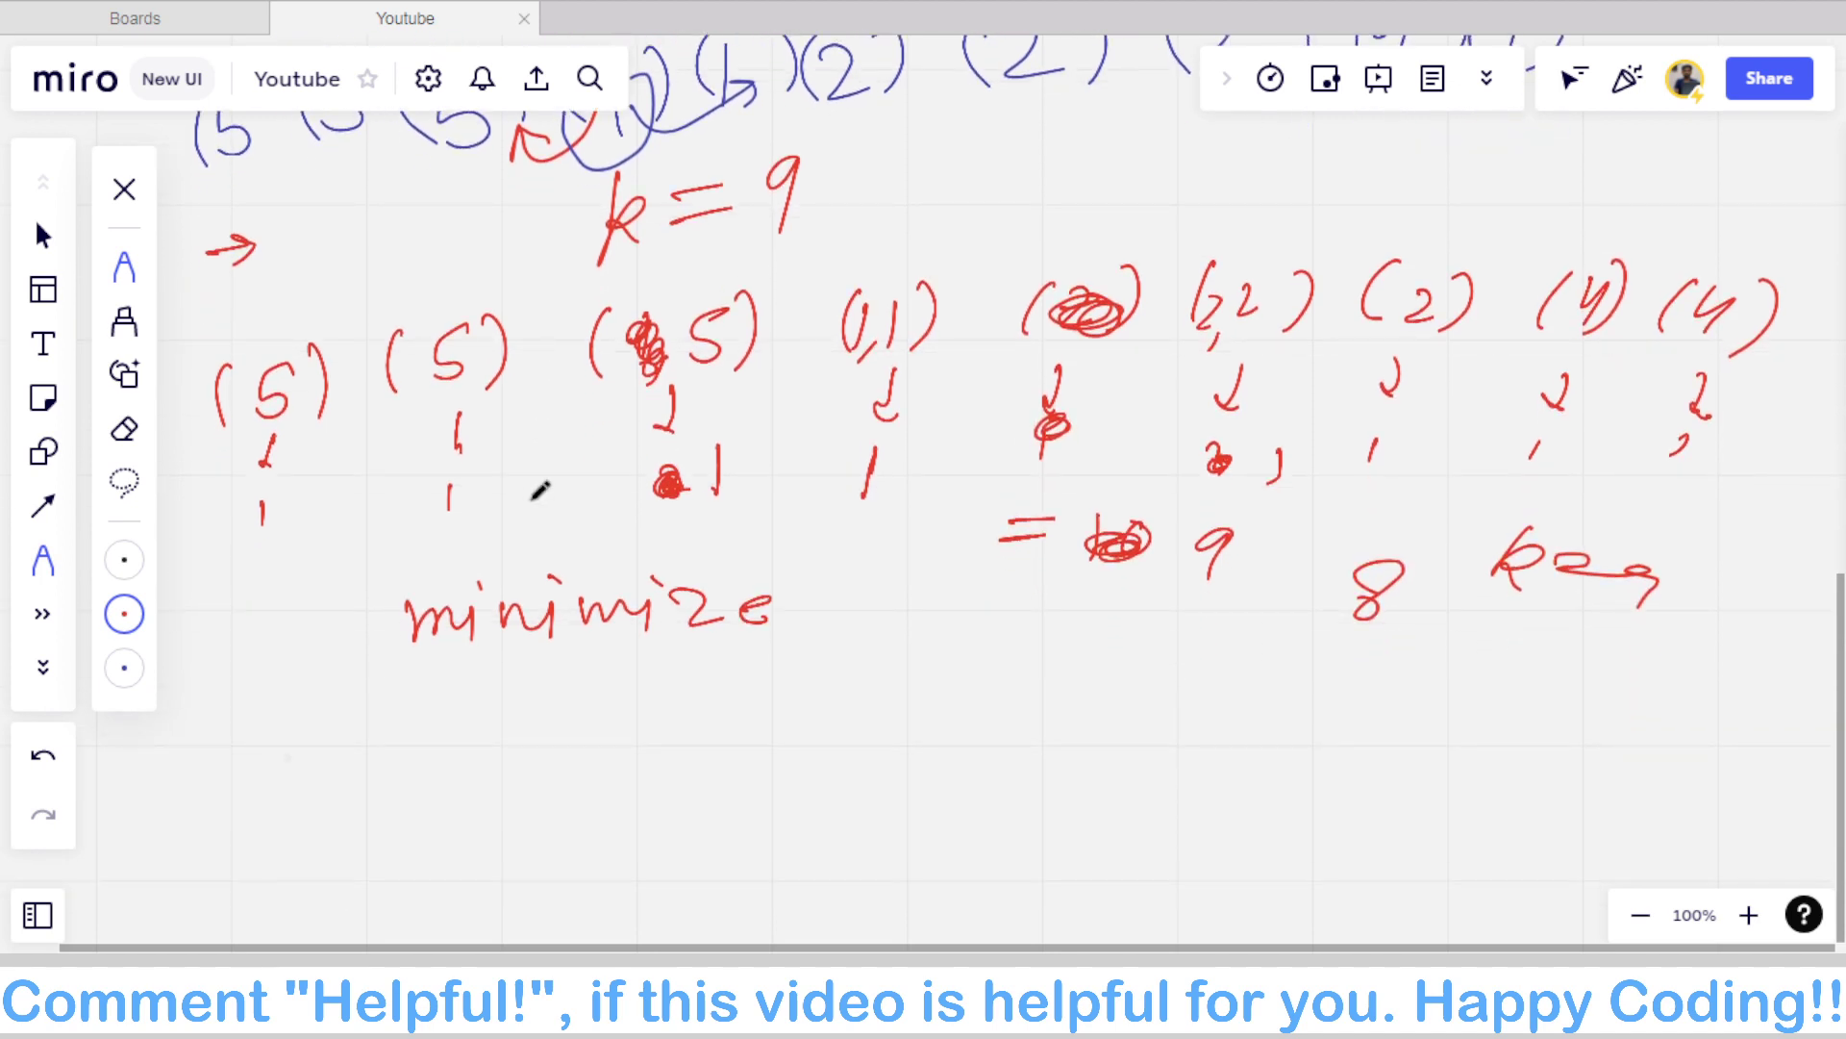
{"action": "left_click_drag", "start_coordinate": [344, 732], "coordinate": [319, 787]}
{"action": "left_click_drag", "start_coordinate": [377, 780], "coordinate": [358, 806]}
{"action": "mouse_move", "coordinate": [459, 739]}
{"action": "left_mouse_down"}
{"action": "mouse_move", "coordinate": [421, 787]}
{"action": "mouse_move", "coordinate": [462, 805]}
{"action": "left_mouse_up"}
Step: Finish writing the (5, 5, 5) group and add 1,1 beside it below minimize
{"action": "left_click", "coordinate": [481, 784]}
{"action": "left_click_drag", "start_coordinate": [544, 732], "coordinate": [507, 790]}
{"action": "left_click_drag", "start_coordinate": [306, 721], "coordinate": [306, 815]}
{"action": "left_click_drag", "start_coordinate": [566, 719], "coordinate": [546, 812]}
{"action": "left_click_drag", "start_coordinate": [824, 731], "coordinate": [817, 798]}
{"action": "left_click_drag", "start_coordinate": [837, 774], "coordinate": [827, 808]}
{"action": "mouse_move", "coordinate": [881, 738]}
{"action": "left_mouse_down"}
{"action": "mouse_move", "coordinate": [870, 798]}
{"action": "mouse_move", "coordinate": [900, 809]}
{"action": "left_mouse_up"}
Step: Close the (1,1) group, then write the (2,2) group and the 4s after it
{"action": "left_click_drag", "start_coordinate": [789, 711], "coordinate": [769, 819]}
{"action": "left_click_drag", "start_coordinate": [1034, 750], "coordinate": [1066, 789]}
{"action": "mouse_move", "coordinate": [1089, 783]}
{"action": "left_mouse_down"}
{"action": "mouse_move", "coordinate": [1067, 812]}
{"action": "mouse_move", "coordinate": [1145, 779]}
{"action": "left_mouse_up"}
{"action": "left_click_drag", "start_coordinate": [1152, 741], "coordinate": [1145, 798]}
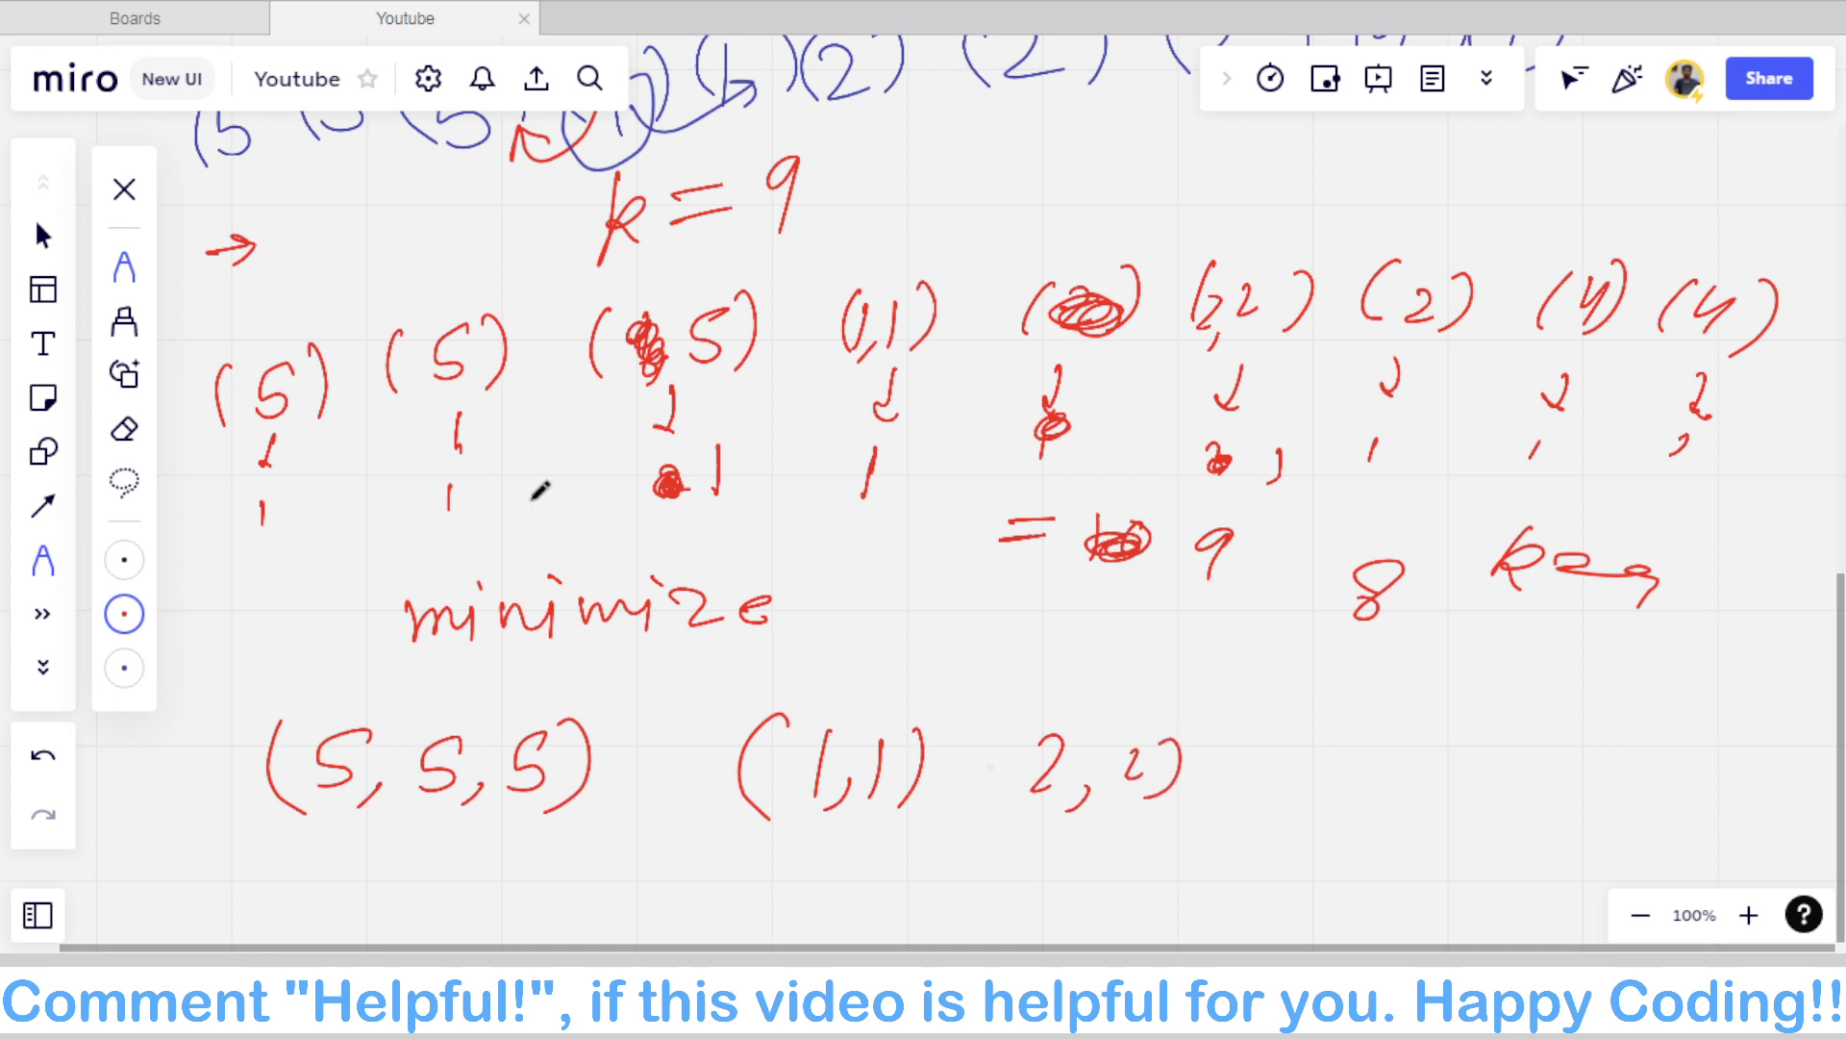
{"action": "left_click_drag", "start_coordinate": [1019, 716], "coordinate": [1008, 797]}
{"action": "left_click_drag", "start_coordinate": [1310, 723], "coordinate": [1333, 754]}
{"action": "mouse_move", "coordinate": [1319, 745]}
{"action": "left_mouse_down"}
{"action": "mouse_move", "coordinate": [1329, 784]}
{"action": "mouse_move", "coordinate": [1300, 803]}
{"action": "left_mouse_up"}
{"action": "left_click_drag", "start_coordinate": [1409, 738], "coordinate": [1386, 793]}
{"action": "left_click_drag", "start_coordinate": [1433, 736], "coordinate": [1375, 819]}
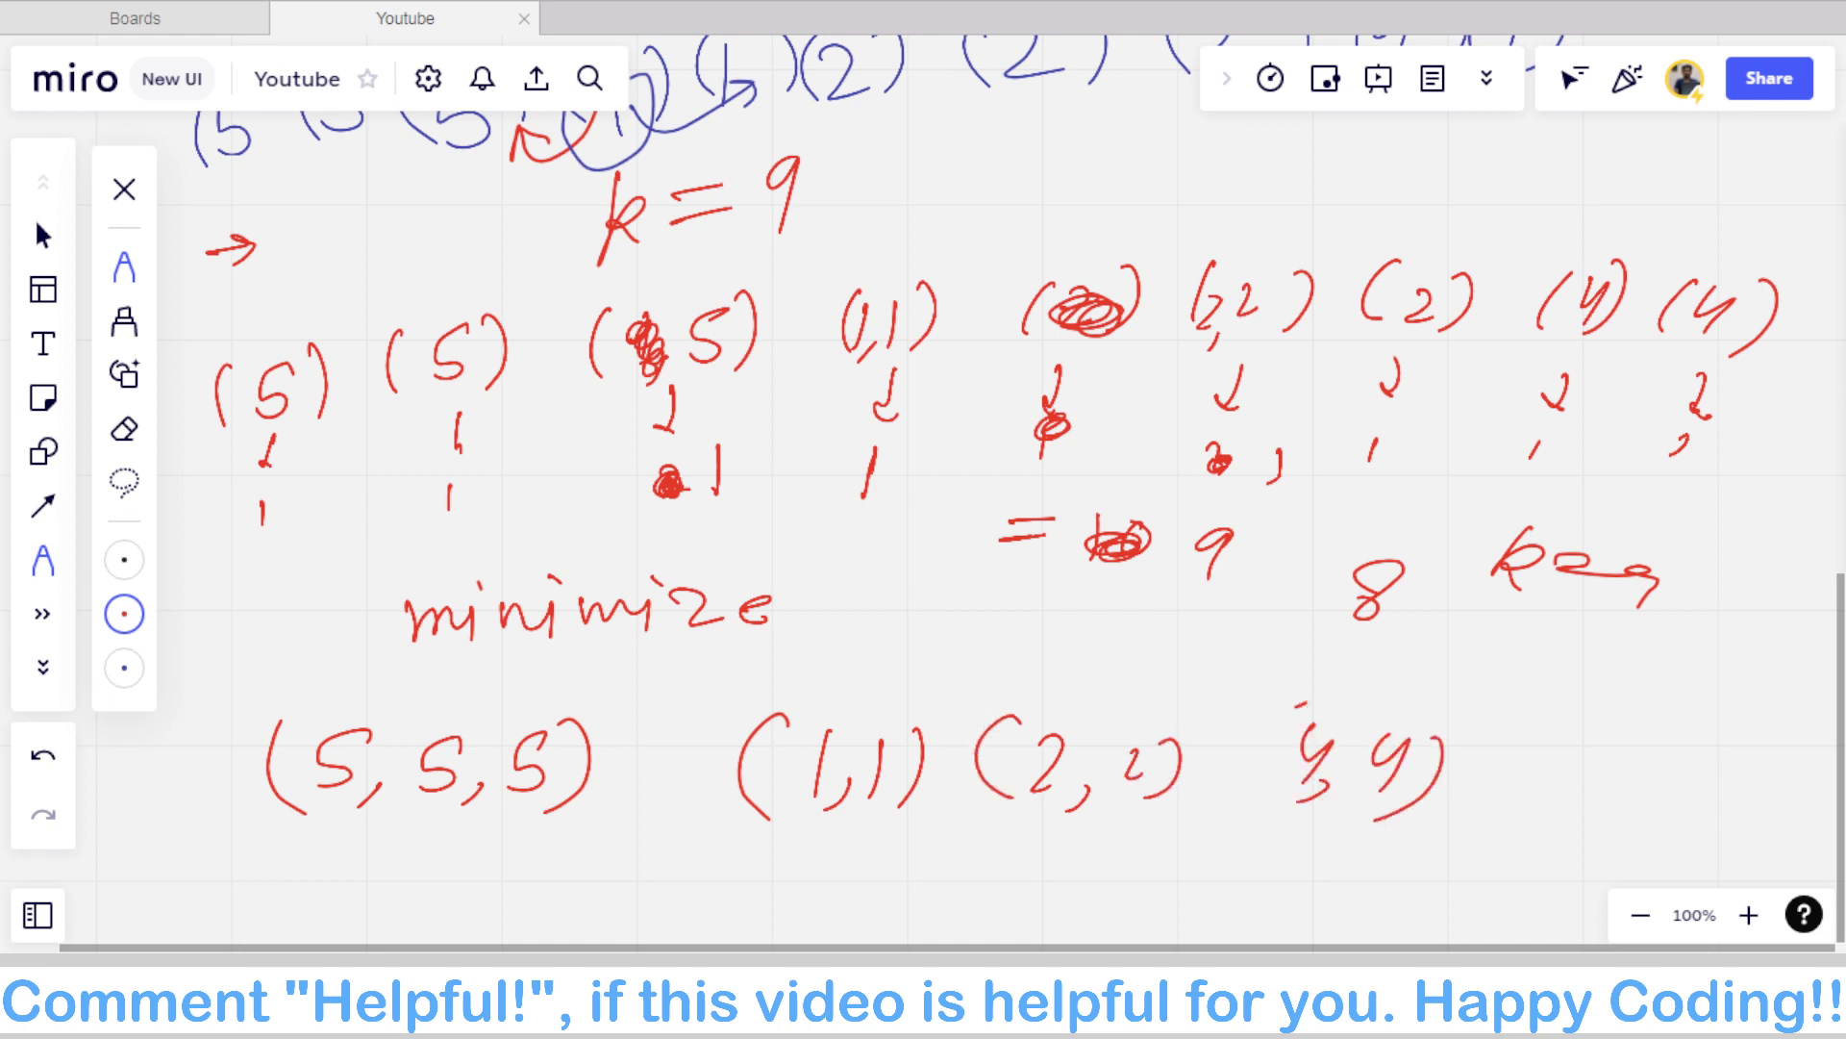
{"action": "left_click_drag", "start_coordinate": [1293, 707], "coordinate": [1255, 803]}
{"action": "scroll", "coordinate": [535, 485], "scroll_direction": "down", "scroll_amount": 1}
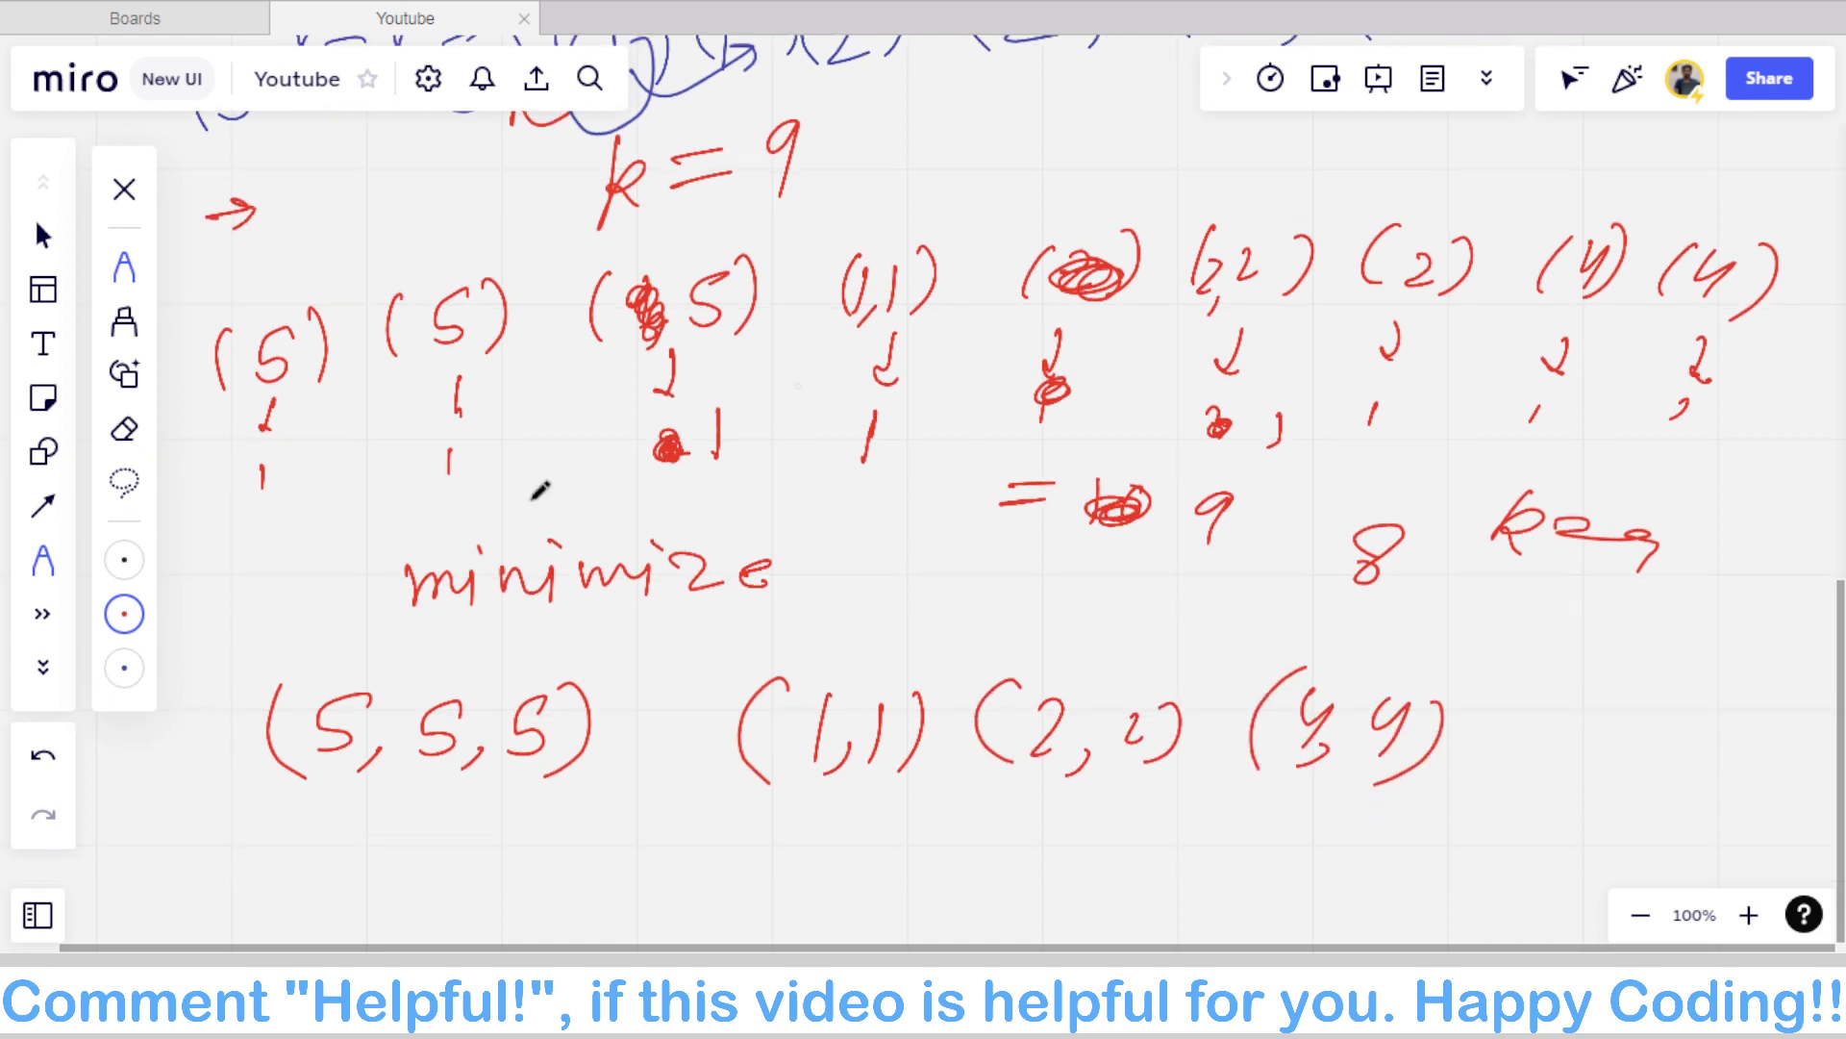
Step: Double-underline k = 9 and draw an arrow with 9 beside it
{"action": "left_click_drag", "start_coordinate": [623, 232], "coordinate": [769, 196]}
{"action": "left_click_drag", "start_coordinate": [675, 255], "coordinate": [794, 220]}
{"action": "left_click_drag", "start_coordinate": [884, 160], "coordinate": [957, 154]}
{"action": "left_click_drag", "start_coordinate": [1028, 121], "coordinate": [1023, 186]}
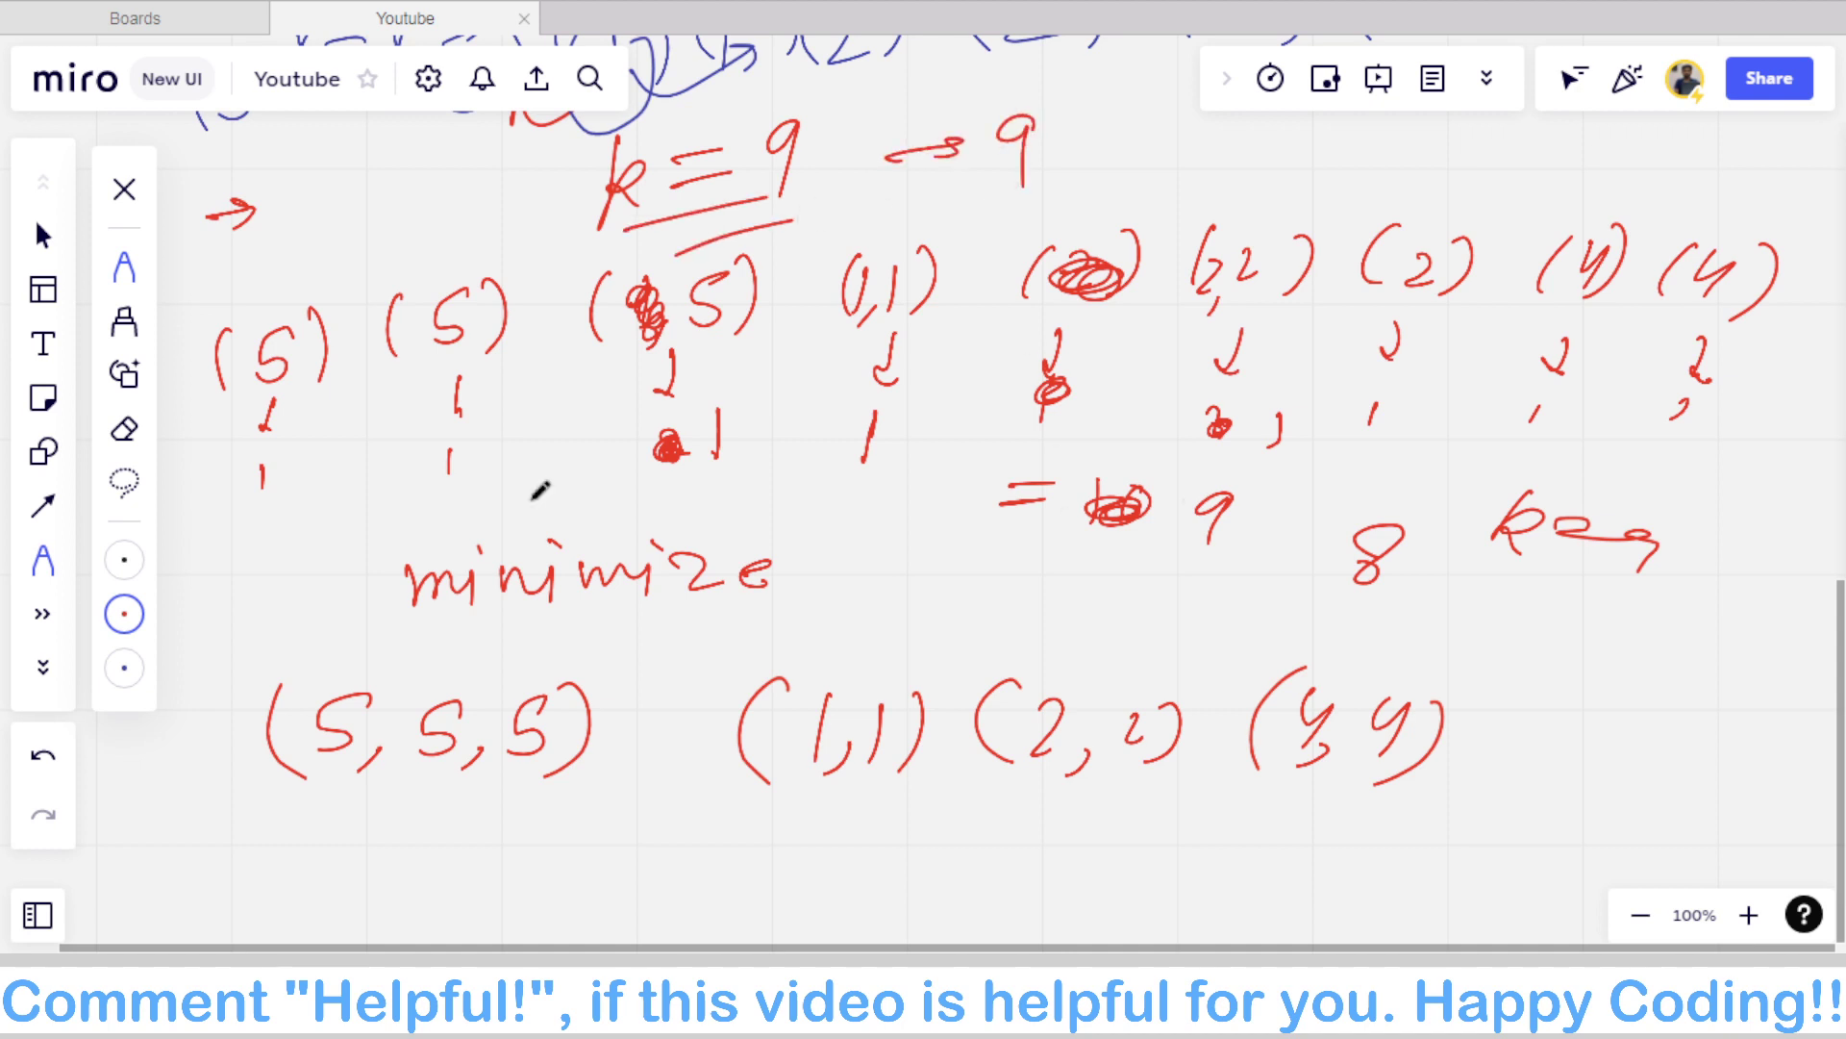
{"action": "scroll", "coordinate": [540, 491], "scroll_direction": "down", "scroll_amount": 3}
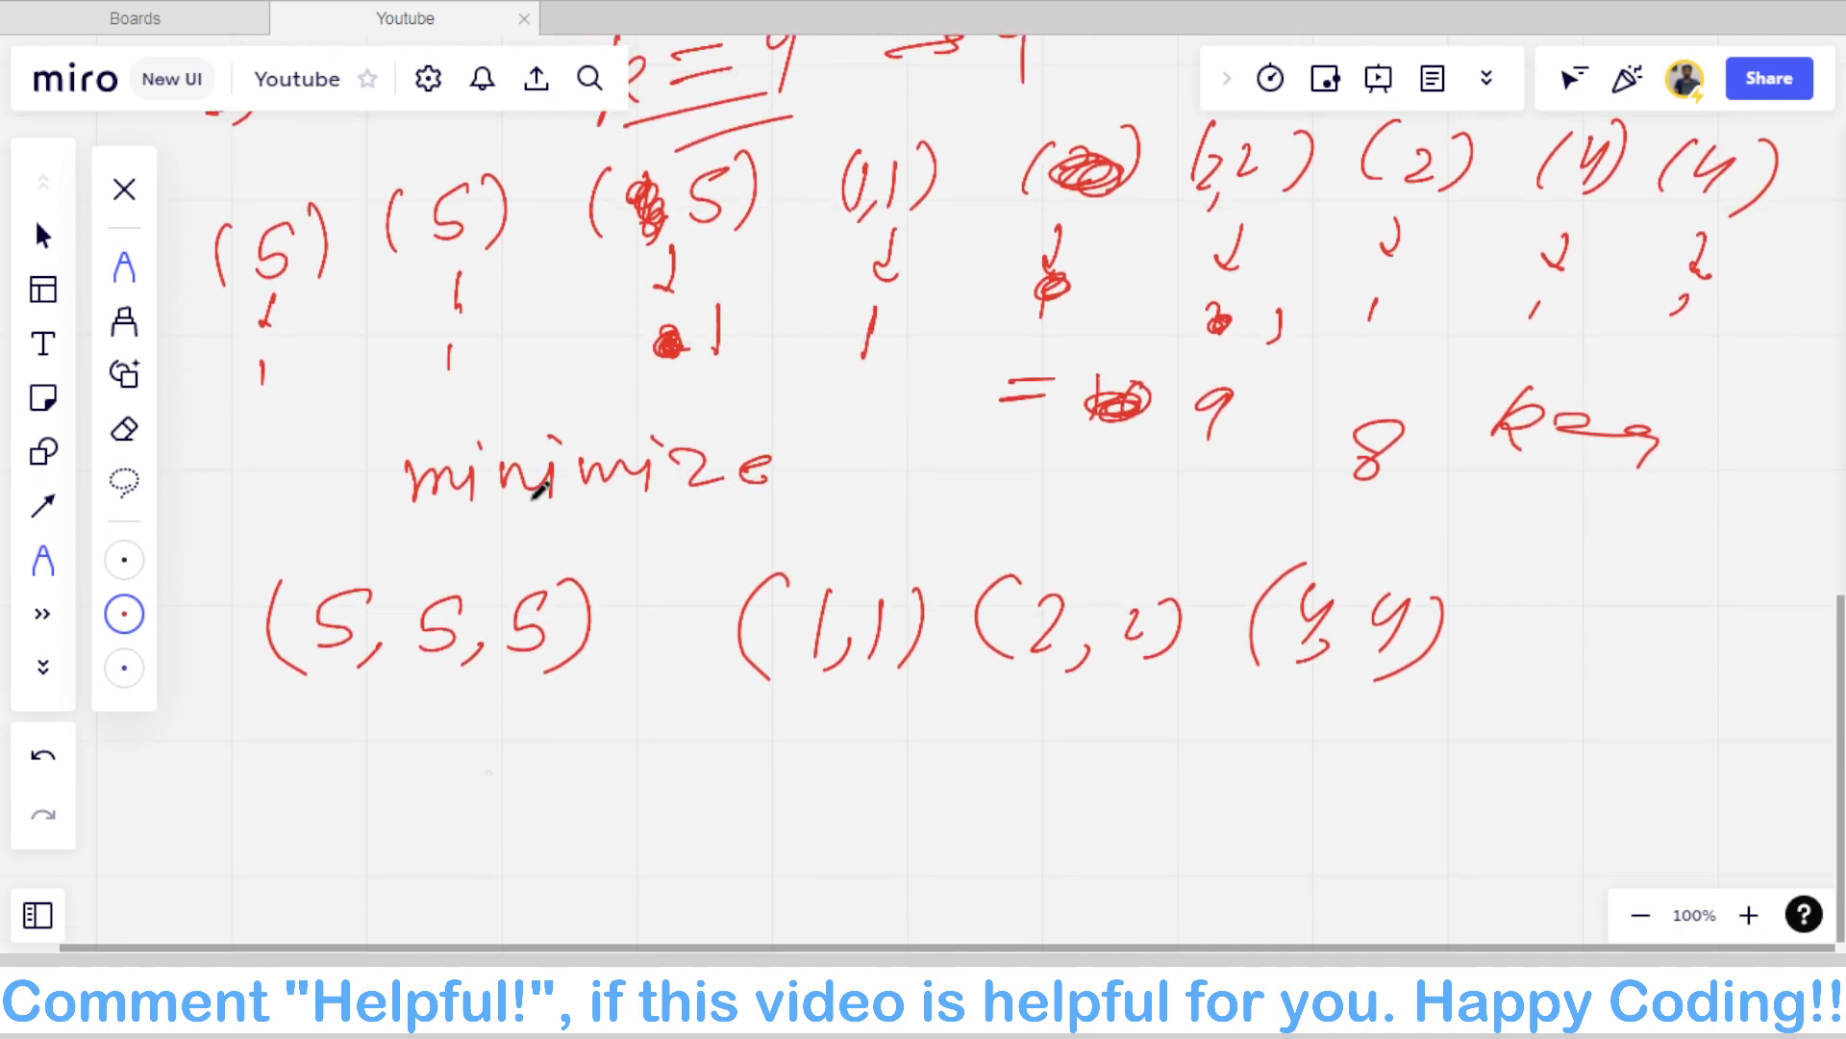
Step: Write k=4 below the regrouped tuples and draw a long bracket under them
{"action": "mouse_move", "coordinate": [547, 758]}
{"action": "left_mouse_down"}
{"action": "mouse_move", "coordinate": [544, 822]}
{"action": "mouse_move", "coordinate": [646, 769]}
{"action": "left_mouse_up"}
{"action": "left_click_drag", "start_coordinate": [604, 803], "coordinate": [716, 783]}
{"action": "left_click_drag", "start_coordinate": [714, 755], "coordinate": [710, 819]}
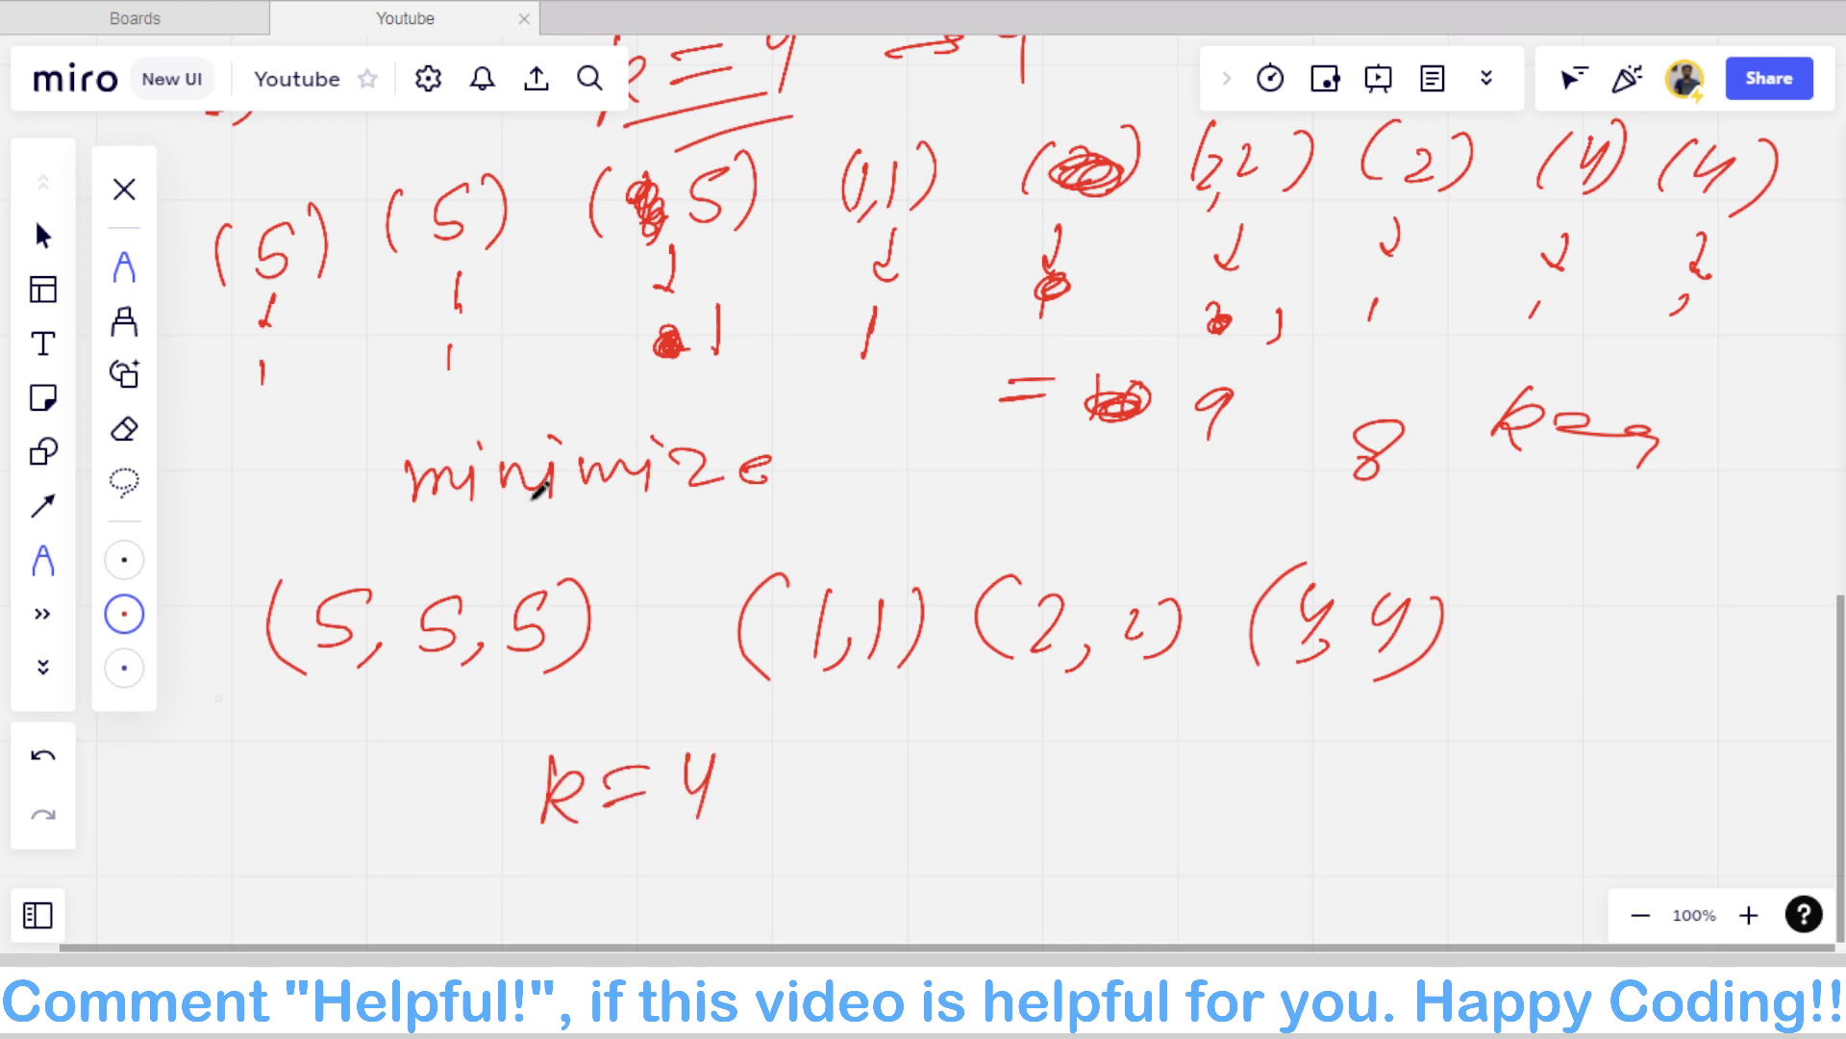
{"action": "mouse_move", "coordinate": [212, 643]}
{"action": "left_mouse_down"}
{"action": "mouse_move", "coordinate": [231, 704]}
{"action": "mouse_move", "coordinate": [1367, 764]}
{"action": "mouse_move", "coordinate": [1488, 694]}
{"action": "left_mouse_up"}
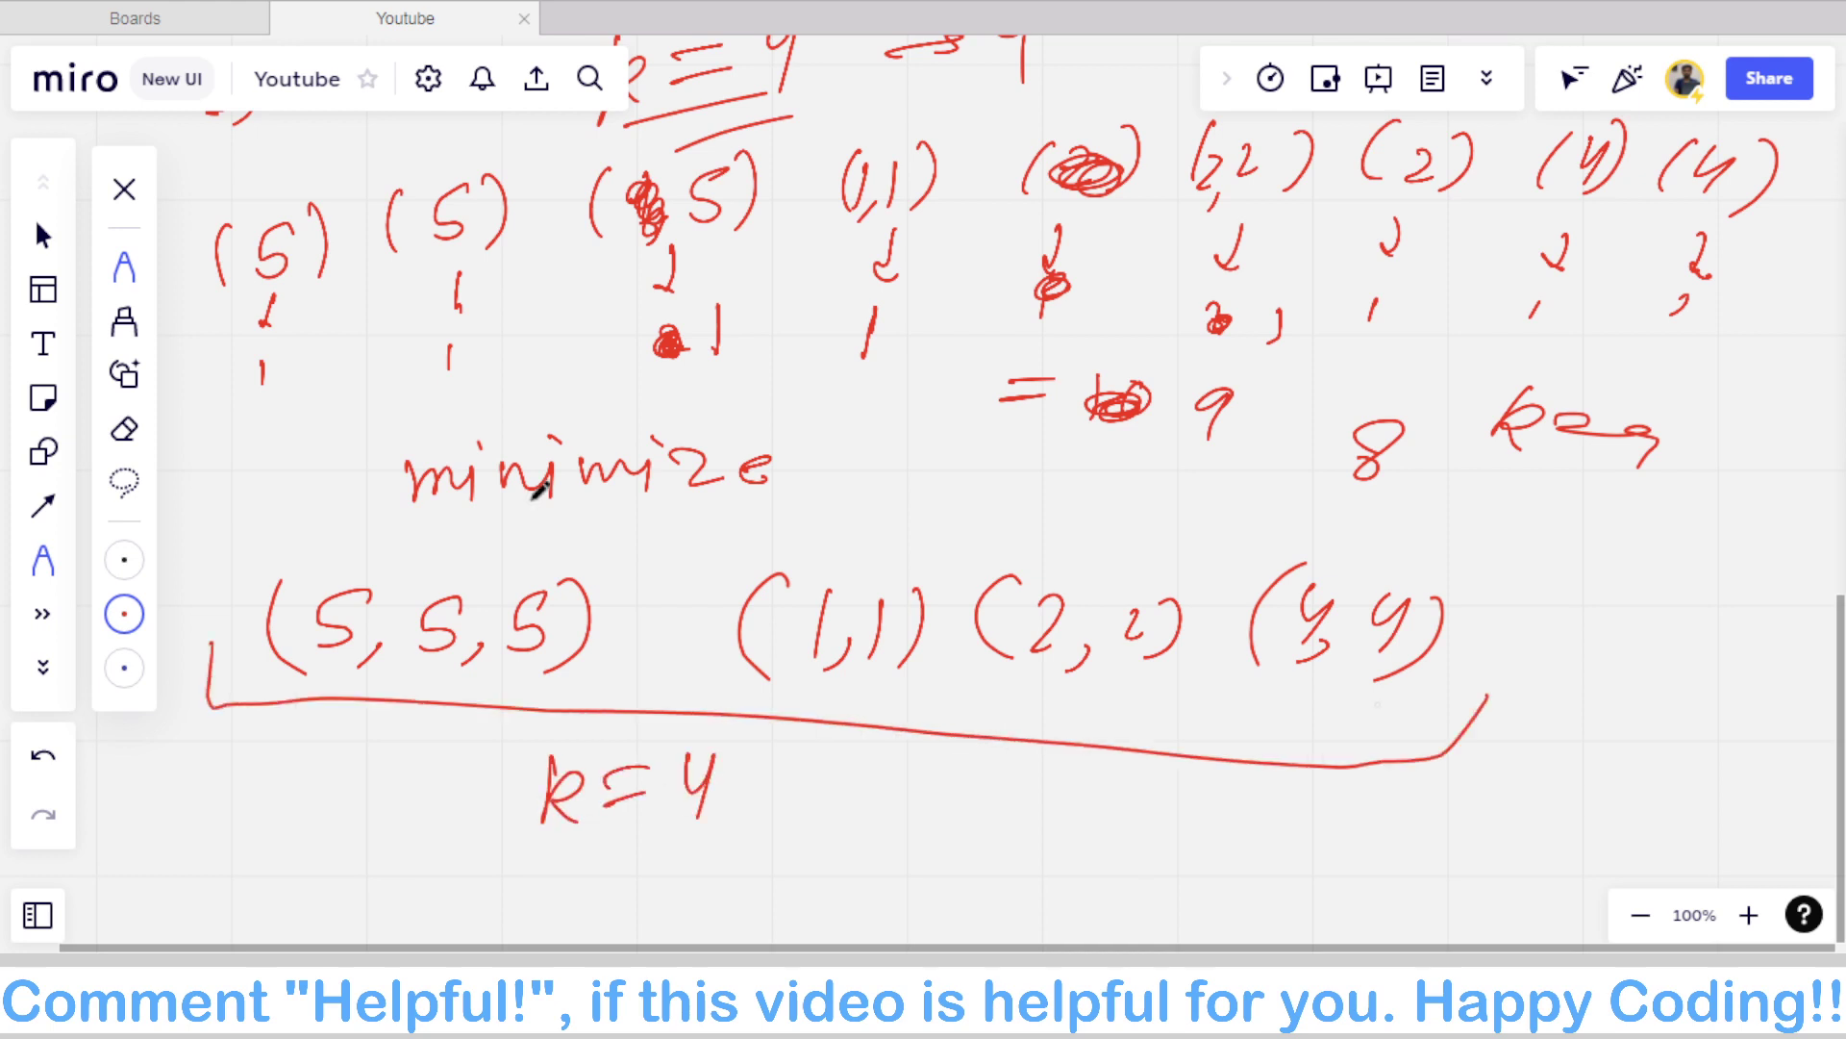
{"action": "scroll", "coordinate": [539, 491], "scroll_direction": "down", "scroll_amount": 3}
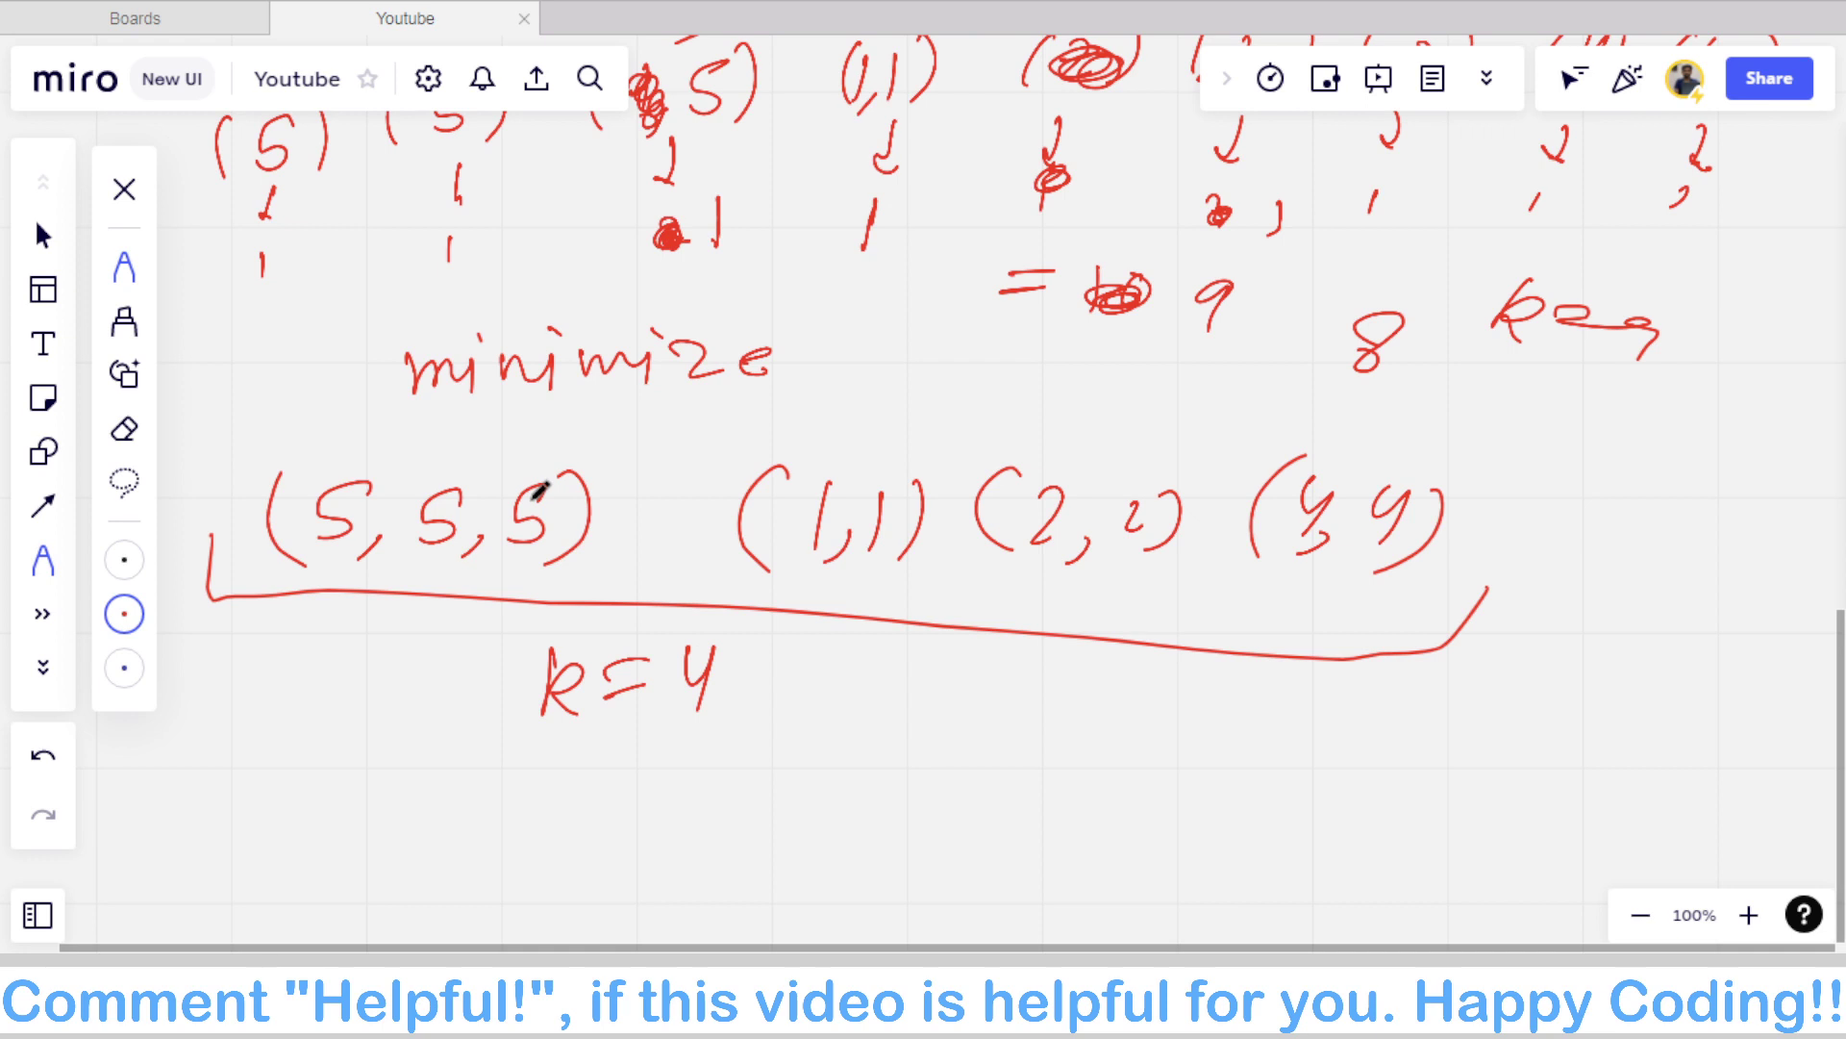
{"action": "scroll", "coordinate": [541, 490], "scroll_direction": "down", "scroll_amount": 1}
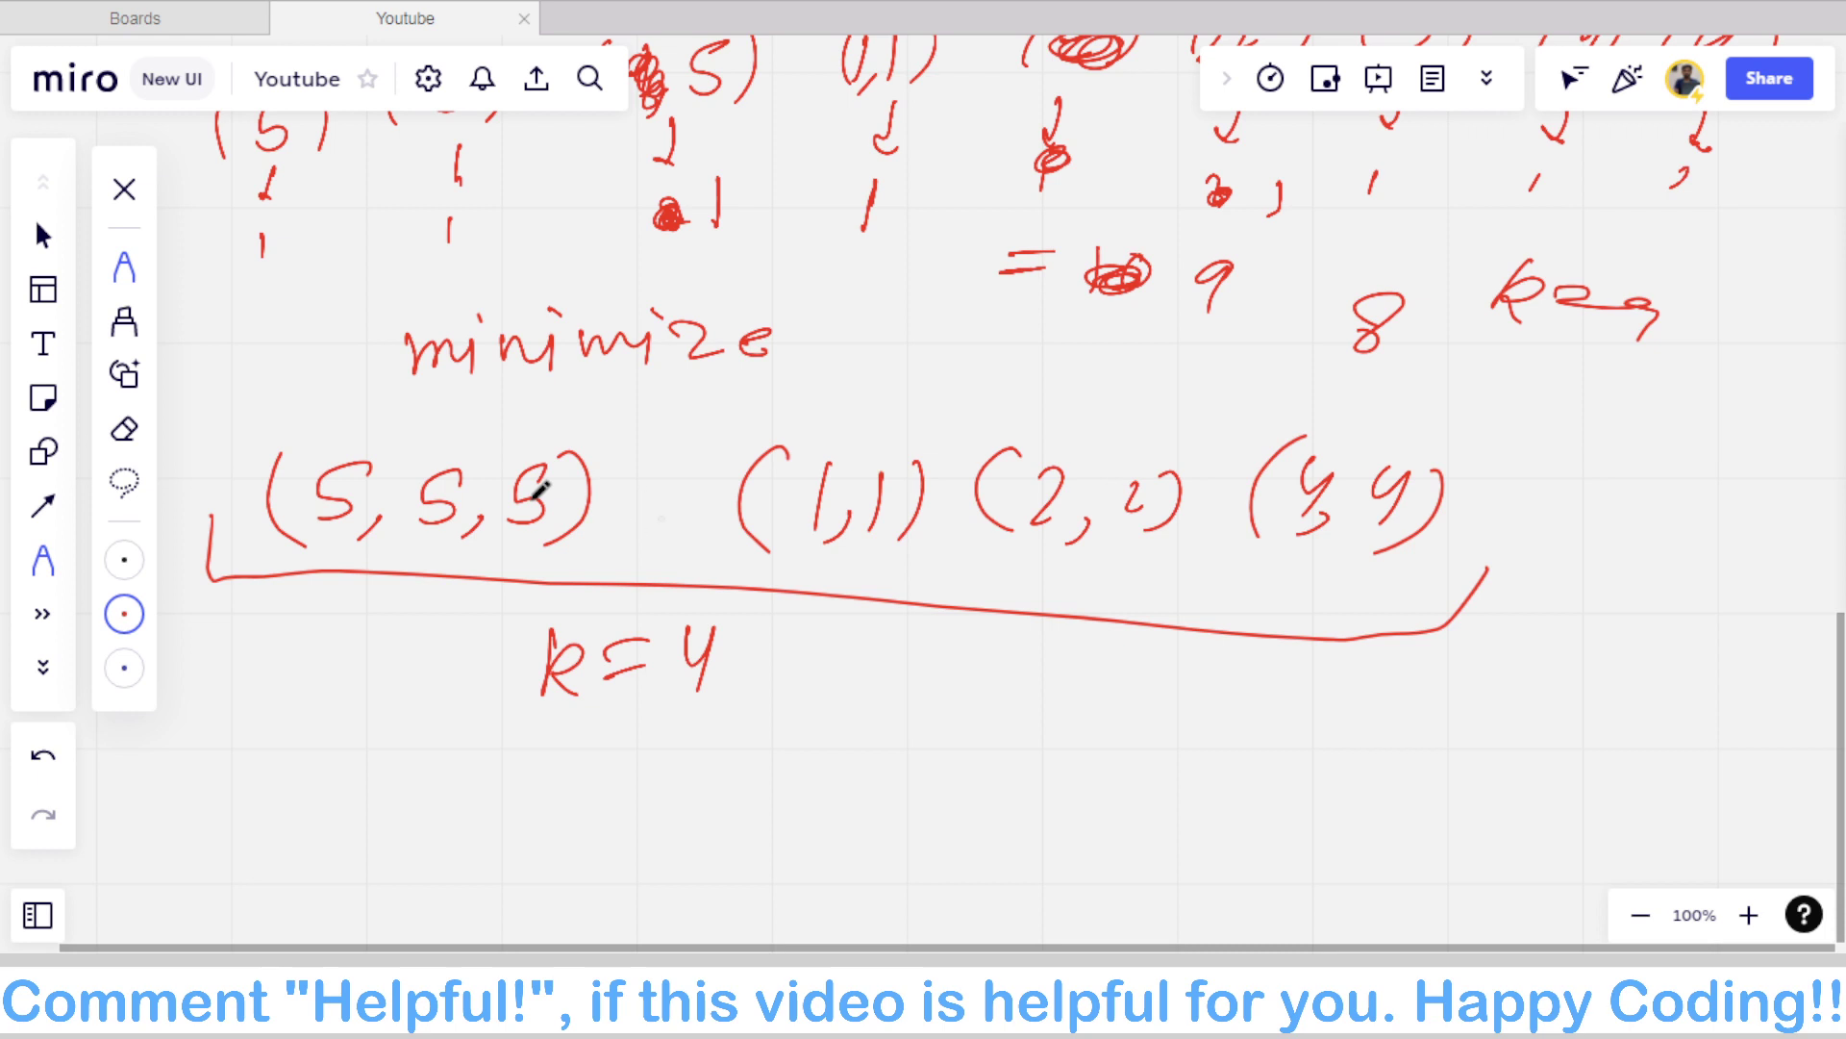
Step: Write (1) with a curved arrow under (1,1), then scribble it out
{"action": "left_click_drag", "start_coordinate": [658, 472], "coordinate": [654, 524]}
{"action": "mouse_move", "coordinate": [688, 461]}
{"action": "left_mouse_down"}
{"action": "mouse_move", "coordinate": [681, 519]}
{"action": "mouse_move", "coordinate": [635, 536]}
{"action": "left_mouse_up"}
{"action": "left_click_drag", "start_coordinate": [676, 516], "coordinate": [760, 549]}
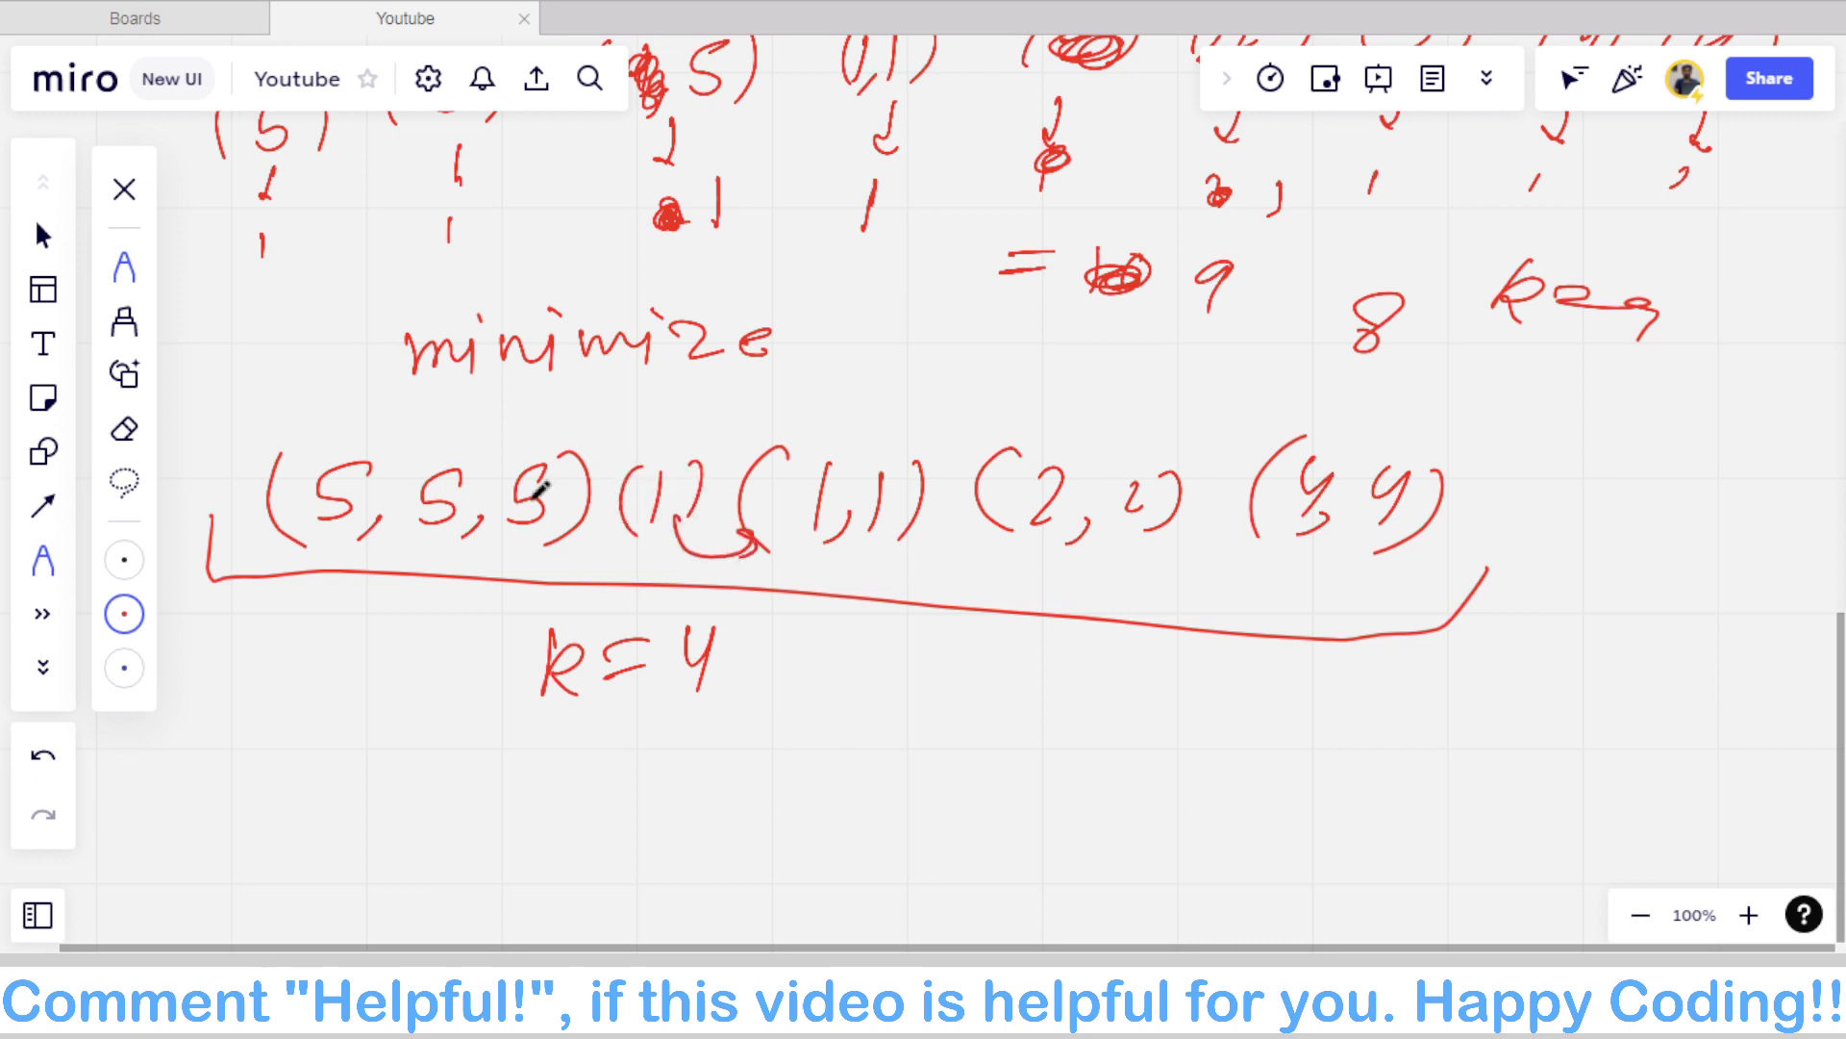
{"action": "left_click_drag", "start_coordinate": [643, 502], "coordinate": [673, 495]}
{"action": "mouse_move", "coordinate": [794, 478]}
{"action": "left_mouse_down"}
{"action": "mouse_move", "coordinate": [793, 456]}
{"action": "mouse_move", "coordinate": [597, 452]}
{"action": "mouse_move", "coordinate": [630, 463]}
{"action": "left_mouse_up"}
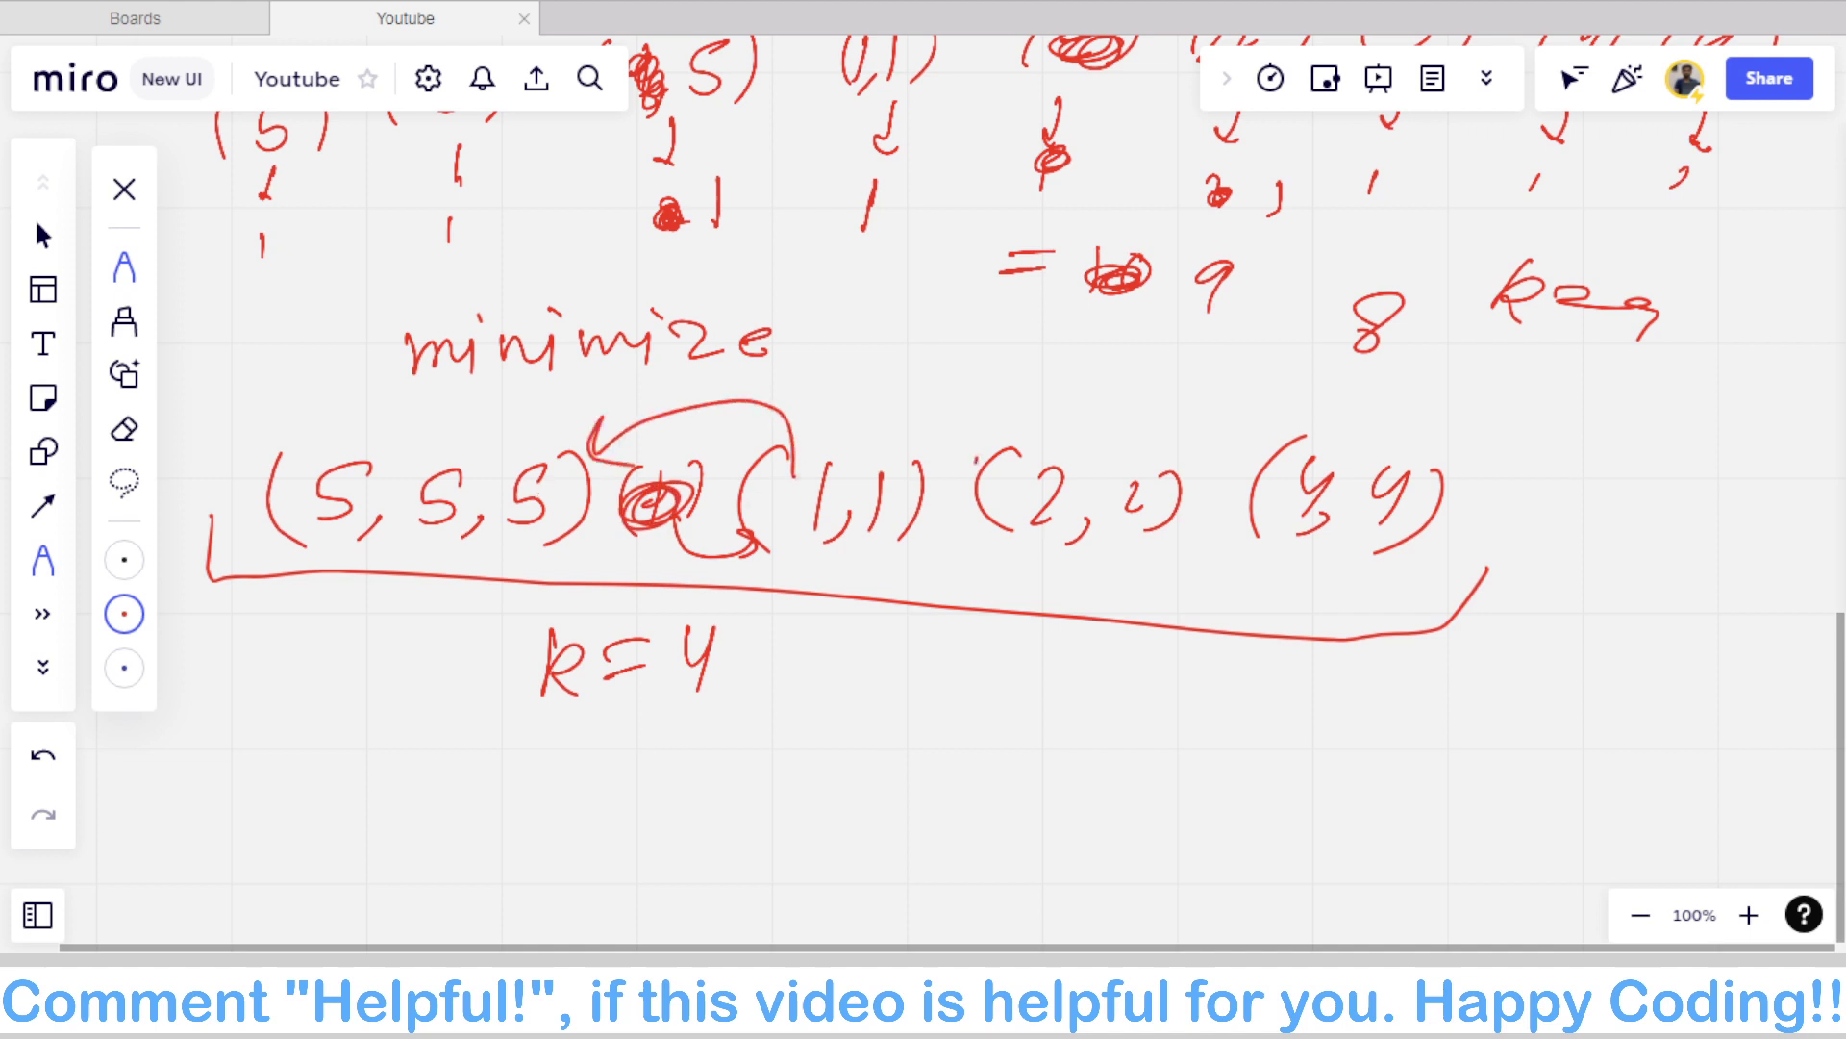
{"action": "mouse_move", "coordinate": [976, 461]}
{"action": "left_mouse_down"}
{"action": "mouse_move", "coordinate": [790, 423]}
{"action": "mouse_move", "coordinate": [815, 428]}
{"action": "left_mouse_up"}
{"action": "scroll", "coordinate": [541, 490], "scroll_direction": "down", "scroll_amount": 1}
{"action": "scroll", "coordinate": [540, 490], "scroll_direction": "down", "scroll_amount": 1}
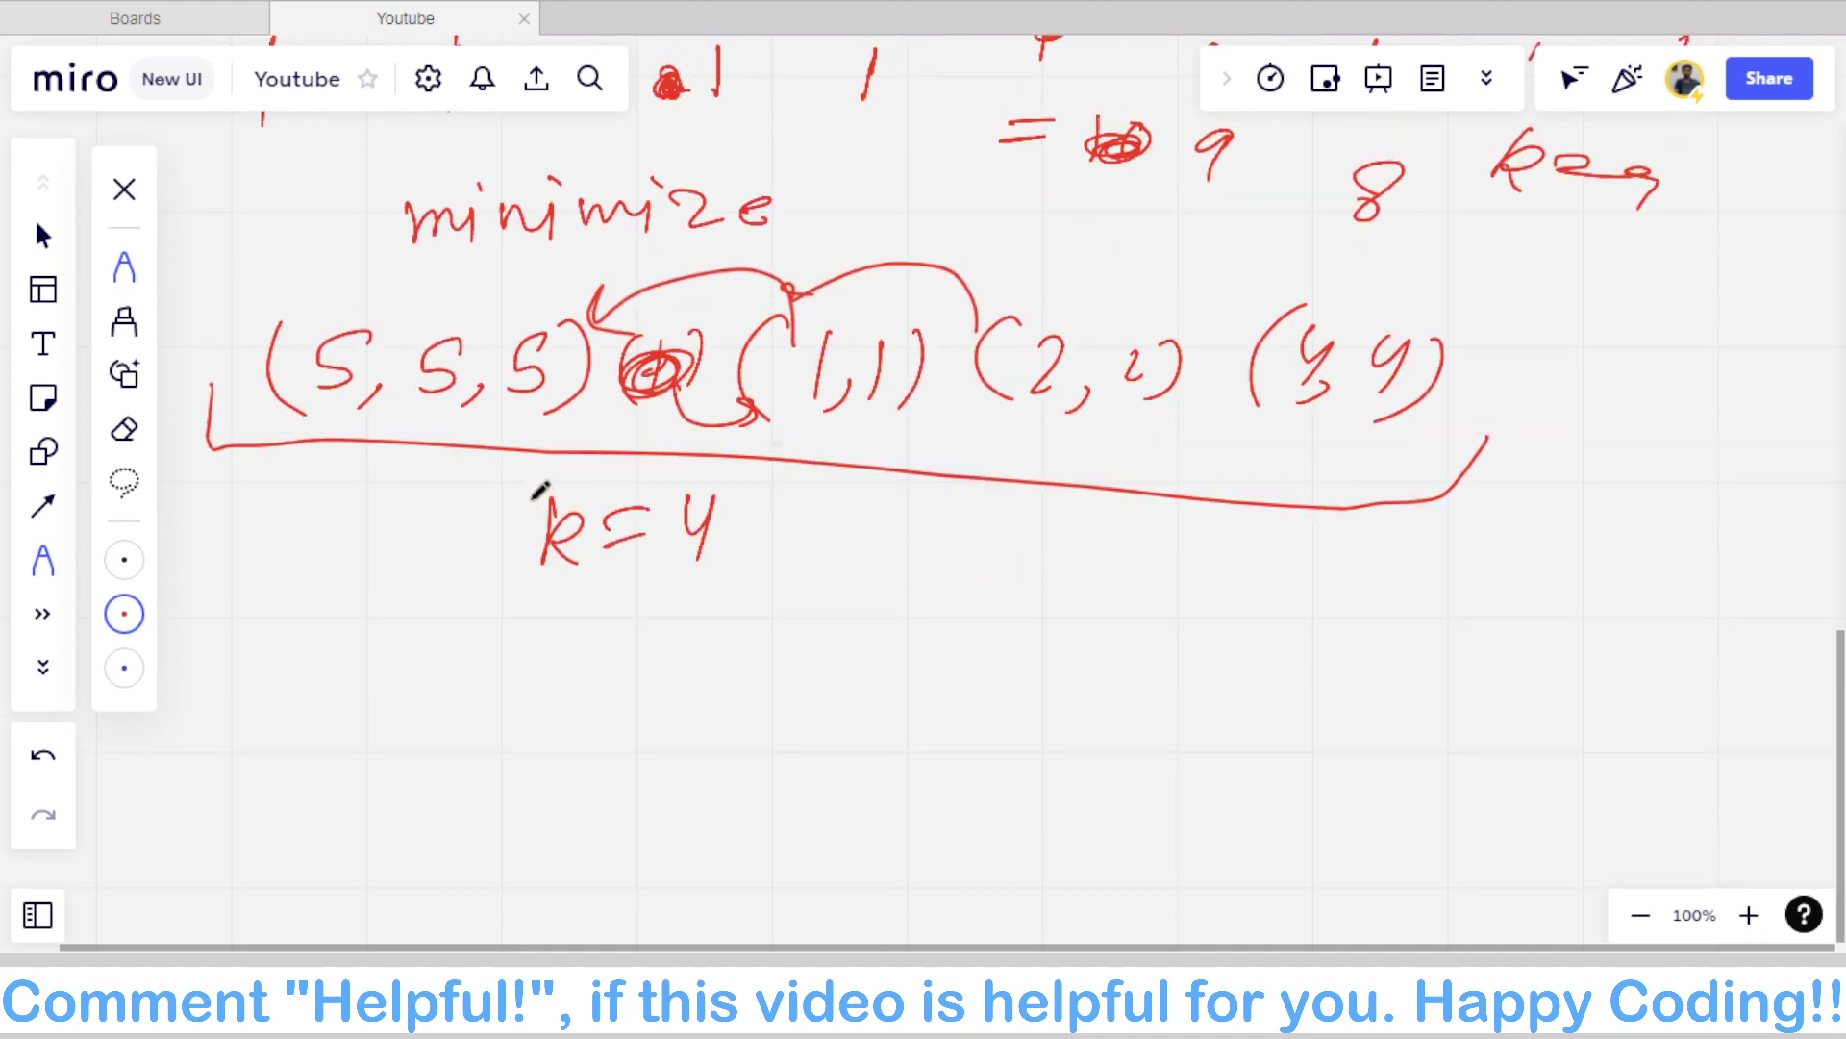
Step: Write the group (5,5,5,1,1) below k=4
{"action": "left_click_drag", "start_coordinate": [273, 669], "coordinate": [268, 717]}
{"action": "left_click_drag", "start_coordinate": [375, 641], "coordinate": [331, 685]}
{"action": "left_click_drag", "start_coordinate": [382, 696], "coordinate": [360, 718]}
{"action": "left_click_drag", "start_coordinate": [455, 644], "coordinate": [413, 693]}
{"action": "mouse_move", "coordinate": [546, 644]}
{"action": "left_mouse_down"}
{"action": "mouse_move", "coordinate": [502, 700]}
{"action": "mouse_move", "coordinate": [527, 731]}
{"action": "left_mouse_up"}
{"action": "left_click_drag", "start_coordinate": [604, 641], "coordinate": [620, 729]}
{"action": "left_click_drag", "start_coordinate": [686, 644], "coordinate": [684, 707]}
{"action": "left_click_drag", "start_coordinate": [716, 615], "coordinate": [700, 714]}
Step: Write the groups (2,2) and (4,4) to the right of it
{"action": "mouse_move", "coordinate": [933, 641]}
{"action": "left_mouse_down"}
{"action": "mouse_move", "coordinate": [911, 704]}
{"action": "mouse_move", "coordinate": [986, 733]}
{"action": "left_mouse_up"}
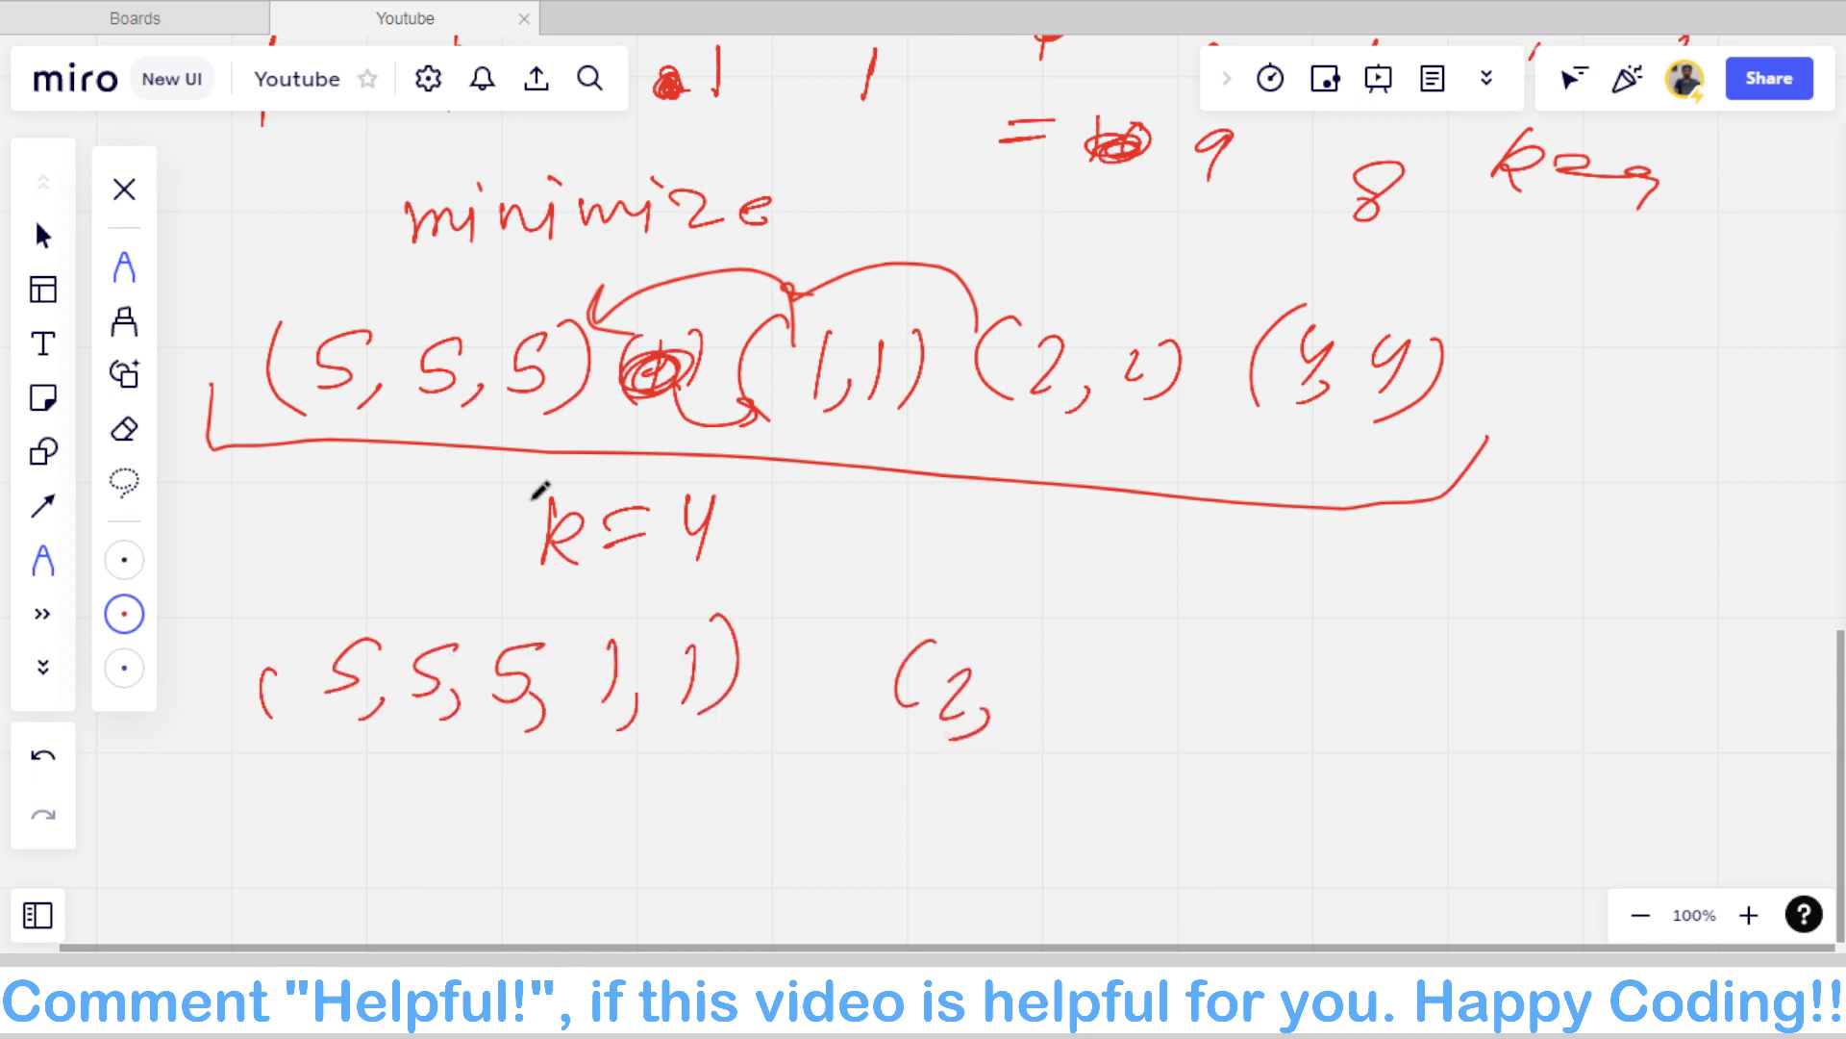
{"action": "left_click_drag", "start_coordinate": [1017, 654], "coordinate": [1090, 720]}
{"action": "mouse_move", "coordinate": [1240, 650]}
{"action": "left_mouse_down"}
{"action": "mouse_move", "coordinate": [1212, 714]}
{"action": "mouse_move", "coordinate": [1310, 673]}
{"action": "left_mouse_up"}
{"action": "left_click_drag", "start_coordinate": [1309, 660], "coordinate": [1308, 723]}
{"action": "mouse_move", "coordinate": [1377, 660]}
{"action": "left_mouse_down"}
{"action": "mouse_move", "coordinate": [1382, 691]}
{"action": "mouse_move", "coordinate": [1406, 683]}
{"action": "left_mouse_up"}
{"action": "left_click_drag", "start_coordinate": [1402, 663], "coordinate": [1391, 717]}
{"action": "left_click_drag", "start_coordinate": [1424, 664], "coordinate": [1385, 733]}
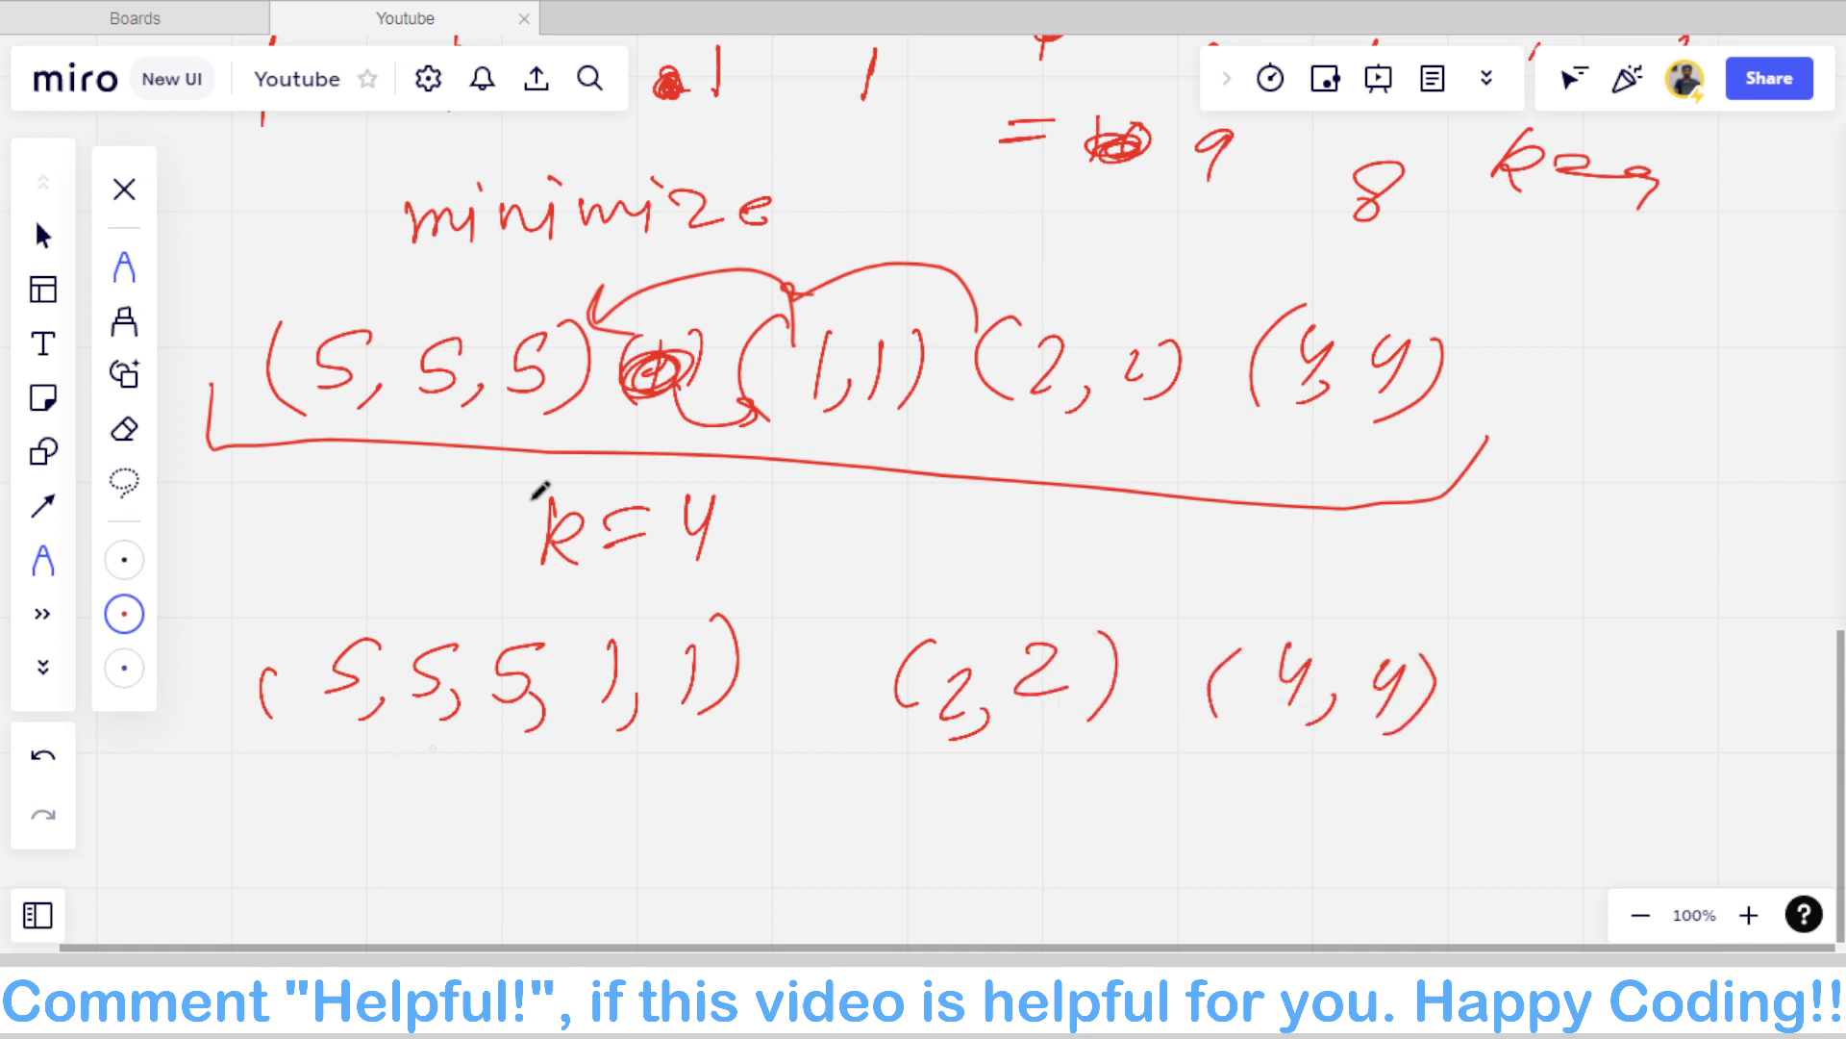
Step: Mark counts 2, 1 and 1 under the three groups
{"action": "mouse_move", "coordinate": [567, 727]}
{"action": "left_mouse_down"}
{"action": "mouse_move", "coordinate": [553, 777]}
{"action": "mouse_move", "coordinate": [584, 852]}
{"action": "left_mouse_up"}
{"action": "left_click_drag", "start_coordinate": [995, 745], "coordinate": [989, 789]}
{"action": "left_click_drag", "start_coordinate": [961, 819], "coordinate": [952, 848]}
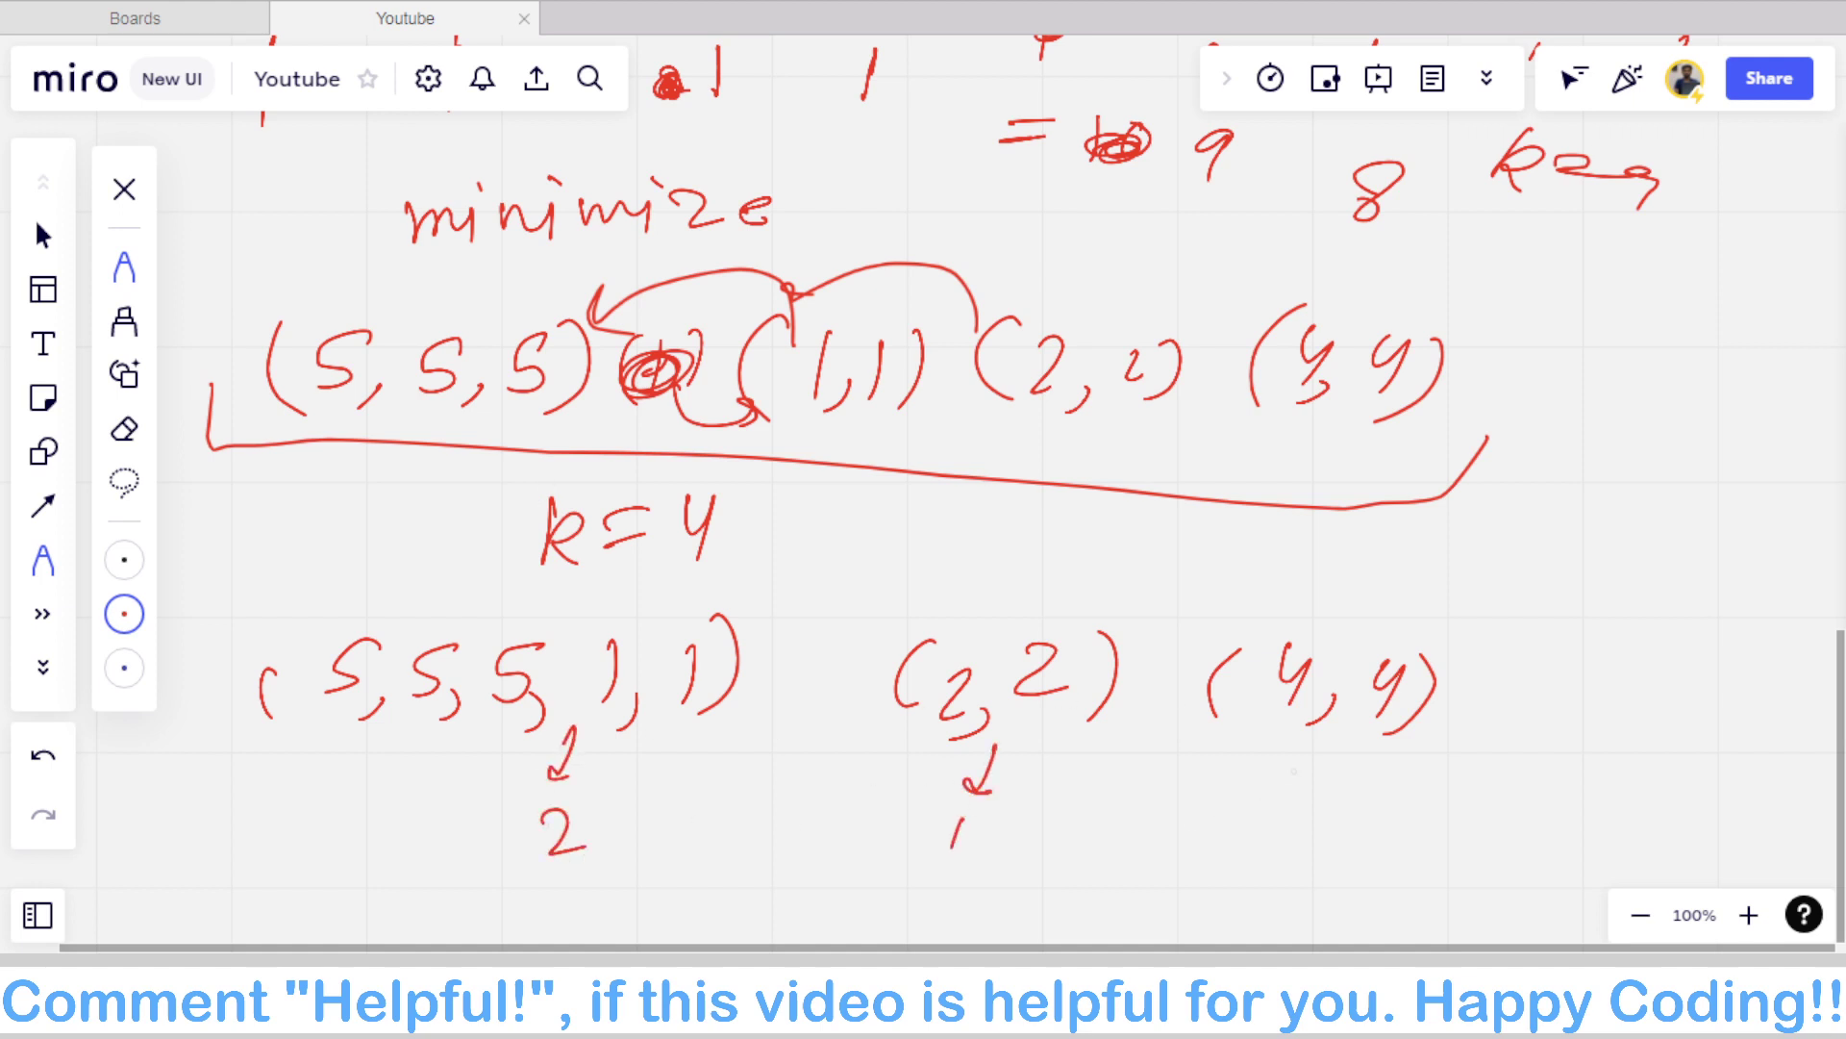
{"action": "left_click_drag", "start_coordinate": [1296, 765], "coordinate": [1275, 800]}
{"action": "mouse_move", "coordinate": [1267, 786]}
{"action": "left_mouse_down"}
{"action": "mouse_move", "coordinate": [1287, 804]}
{"action": "mouse_move", "coordinate": [1213, 870]}
{"action": "left_mouse_up"}
{"action": "scroll", "coordinate": [535, 487], "scroll_direction": "down", "scroll_amount": 2}
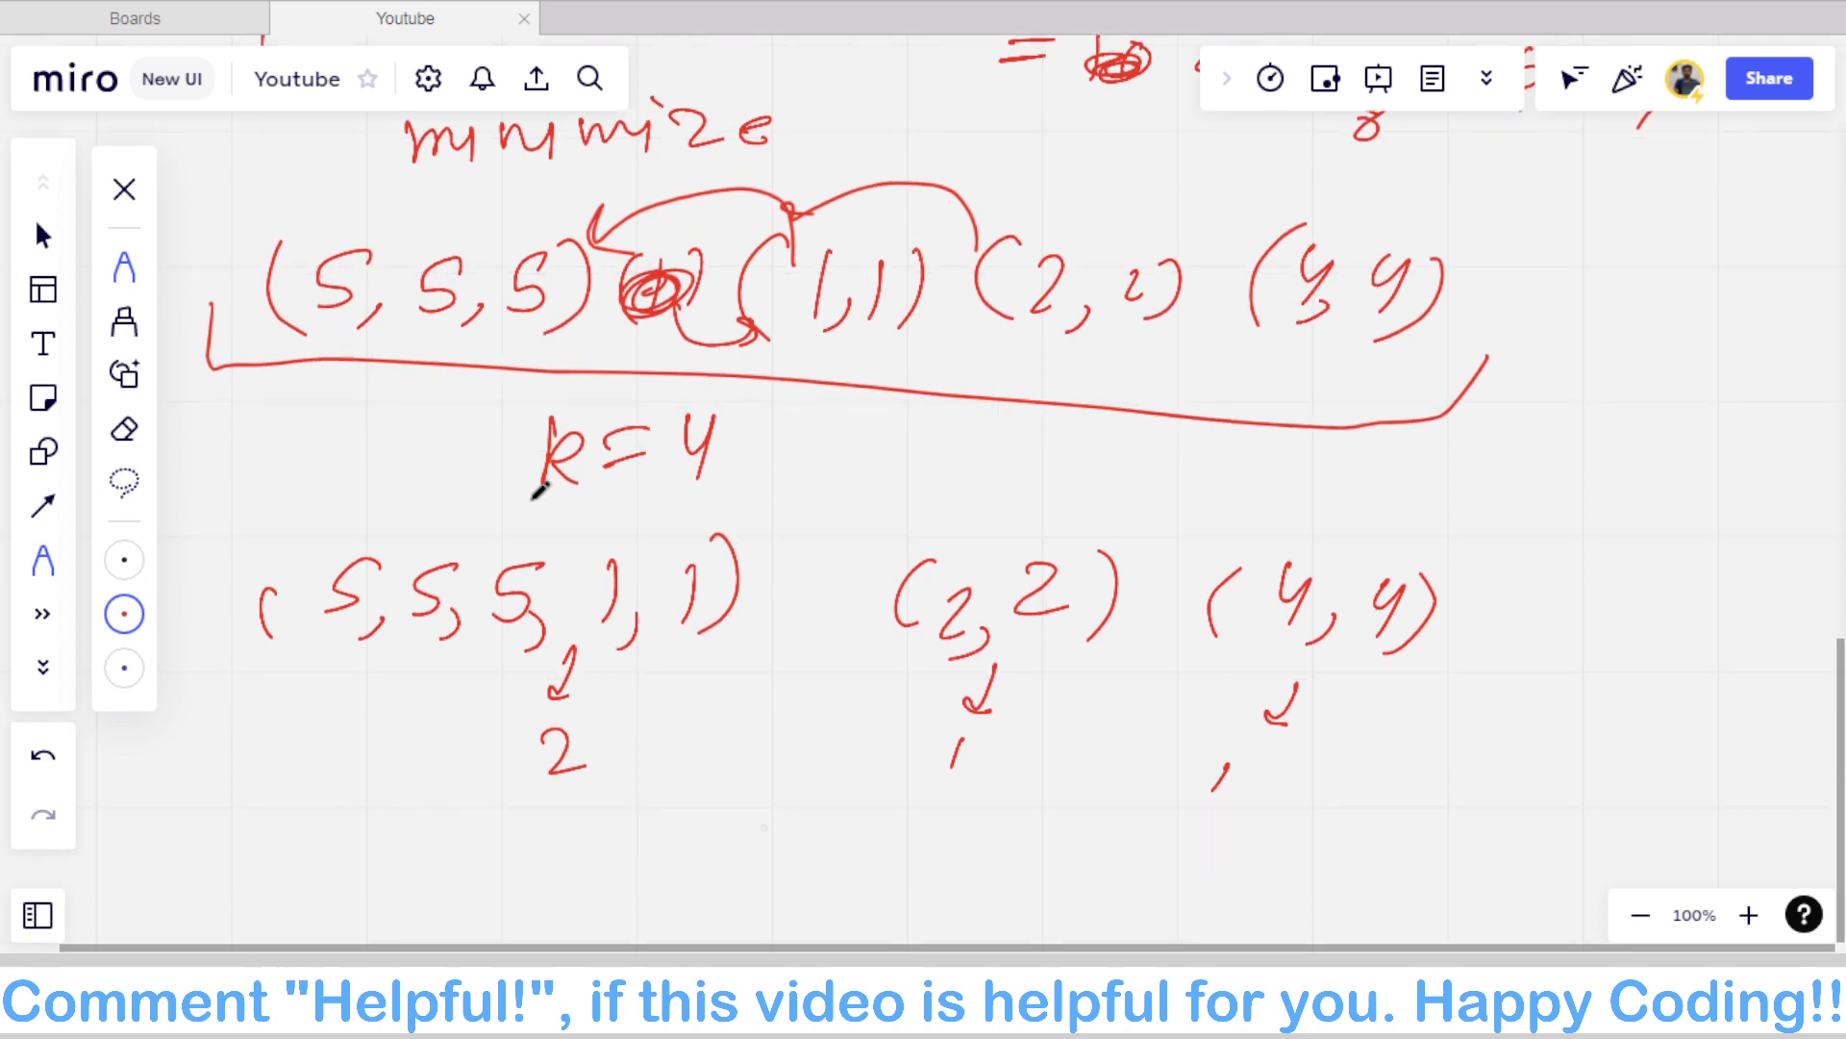
Step: Write k=3 and the answer A = 4, then double-underline the answer
{"action": "left_click_drag", "start_coordinate": [758, 836], "coordinate": [804, 852]}
{"action": "left_click_drag", "start_coordinate": [829, 848], "coordinate": [856, 846]}
{"action": "left_click_drag", "start_coordinate": [829, 862], "coordinate": [915, 860]}
{"action": "left_click_drag", "start_coordinate": [919, 836], "coordinate": [900, 891]}
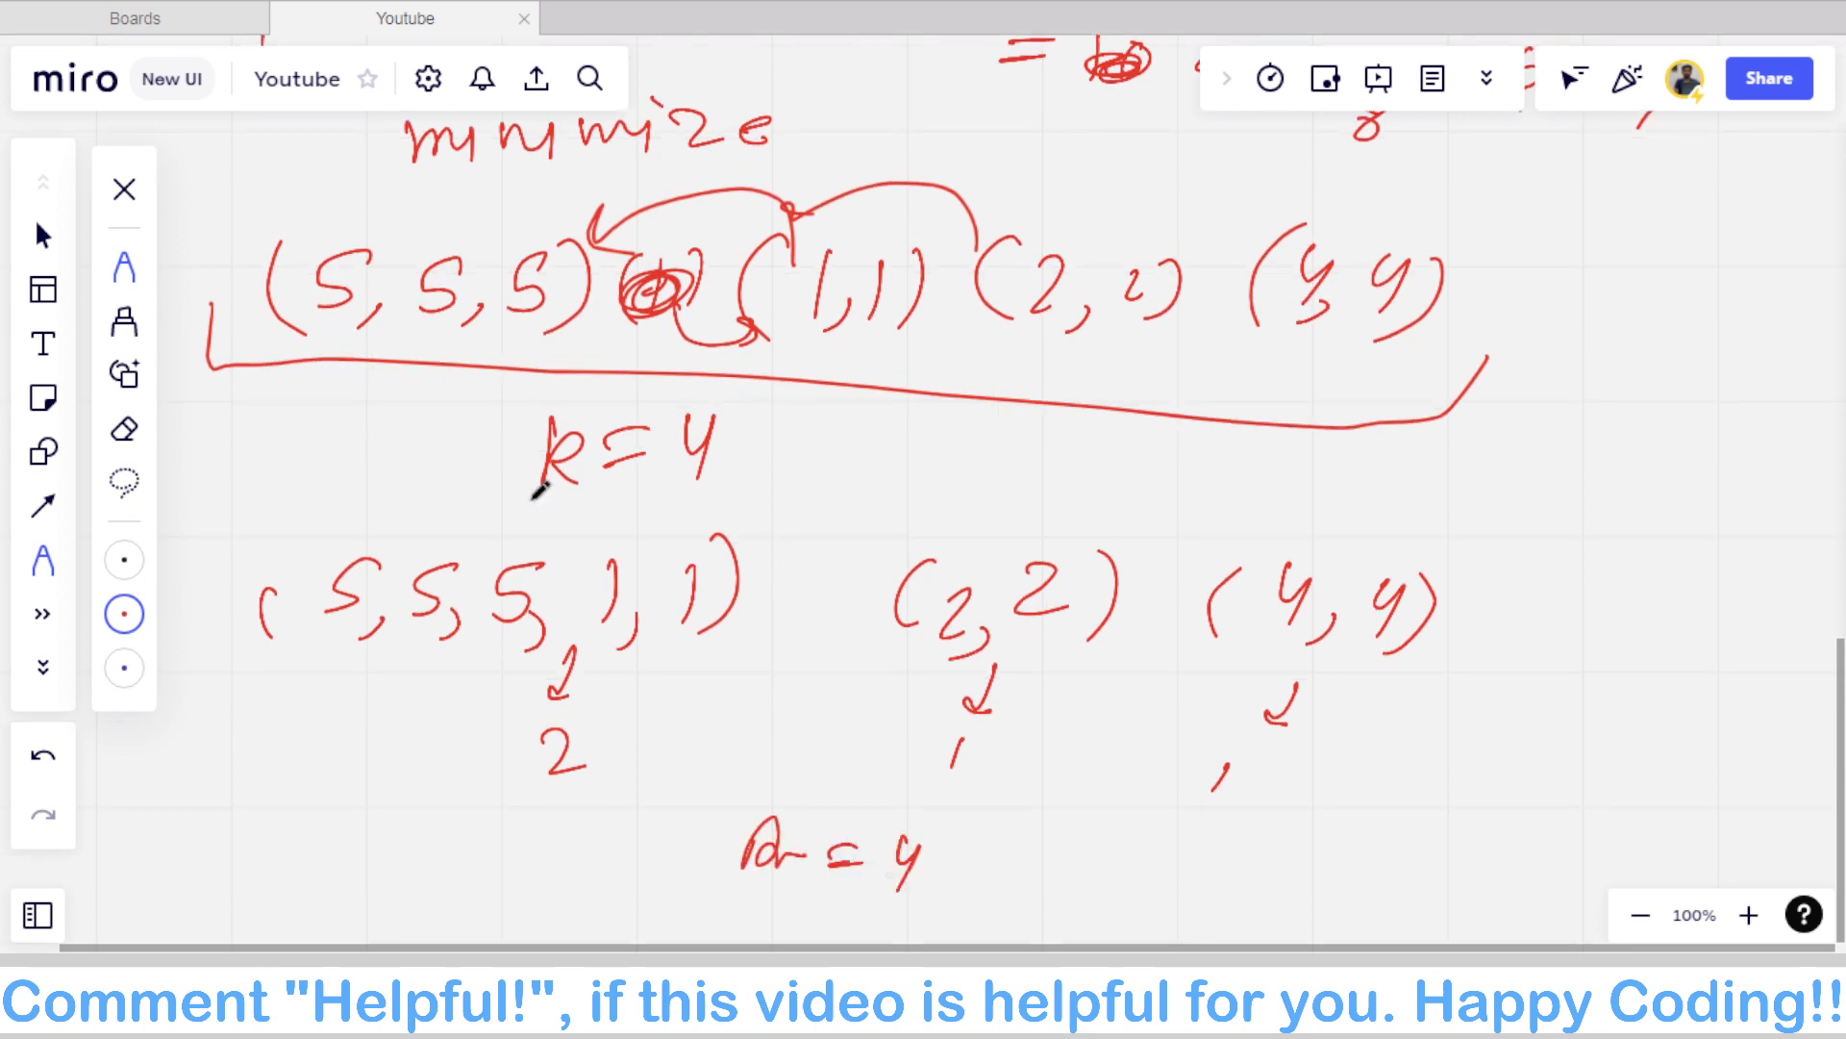
{"action": "mouse_move", "coordinate": [473, 825]}
{"action": "left_mouse_down"}
{"action": "mouse_move", "coordinate": [466, 880]}
{"action": "mouse_move", "coordinate": [502, 877]}
{"action": "left_mouse_up"}
{"action": "left_click_drag", "start_coordinate": [514, 848], "coordinate": [548, 857]}
{"action": "left_click_drag", "start_coordinate": [564, 831], "coordinate": [577, 875]}
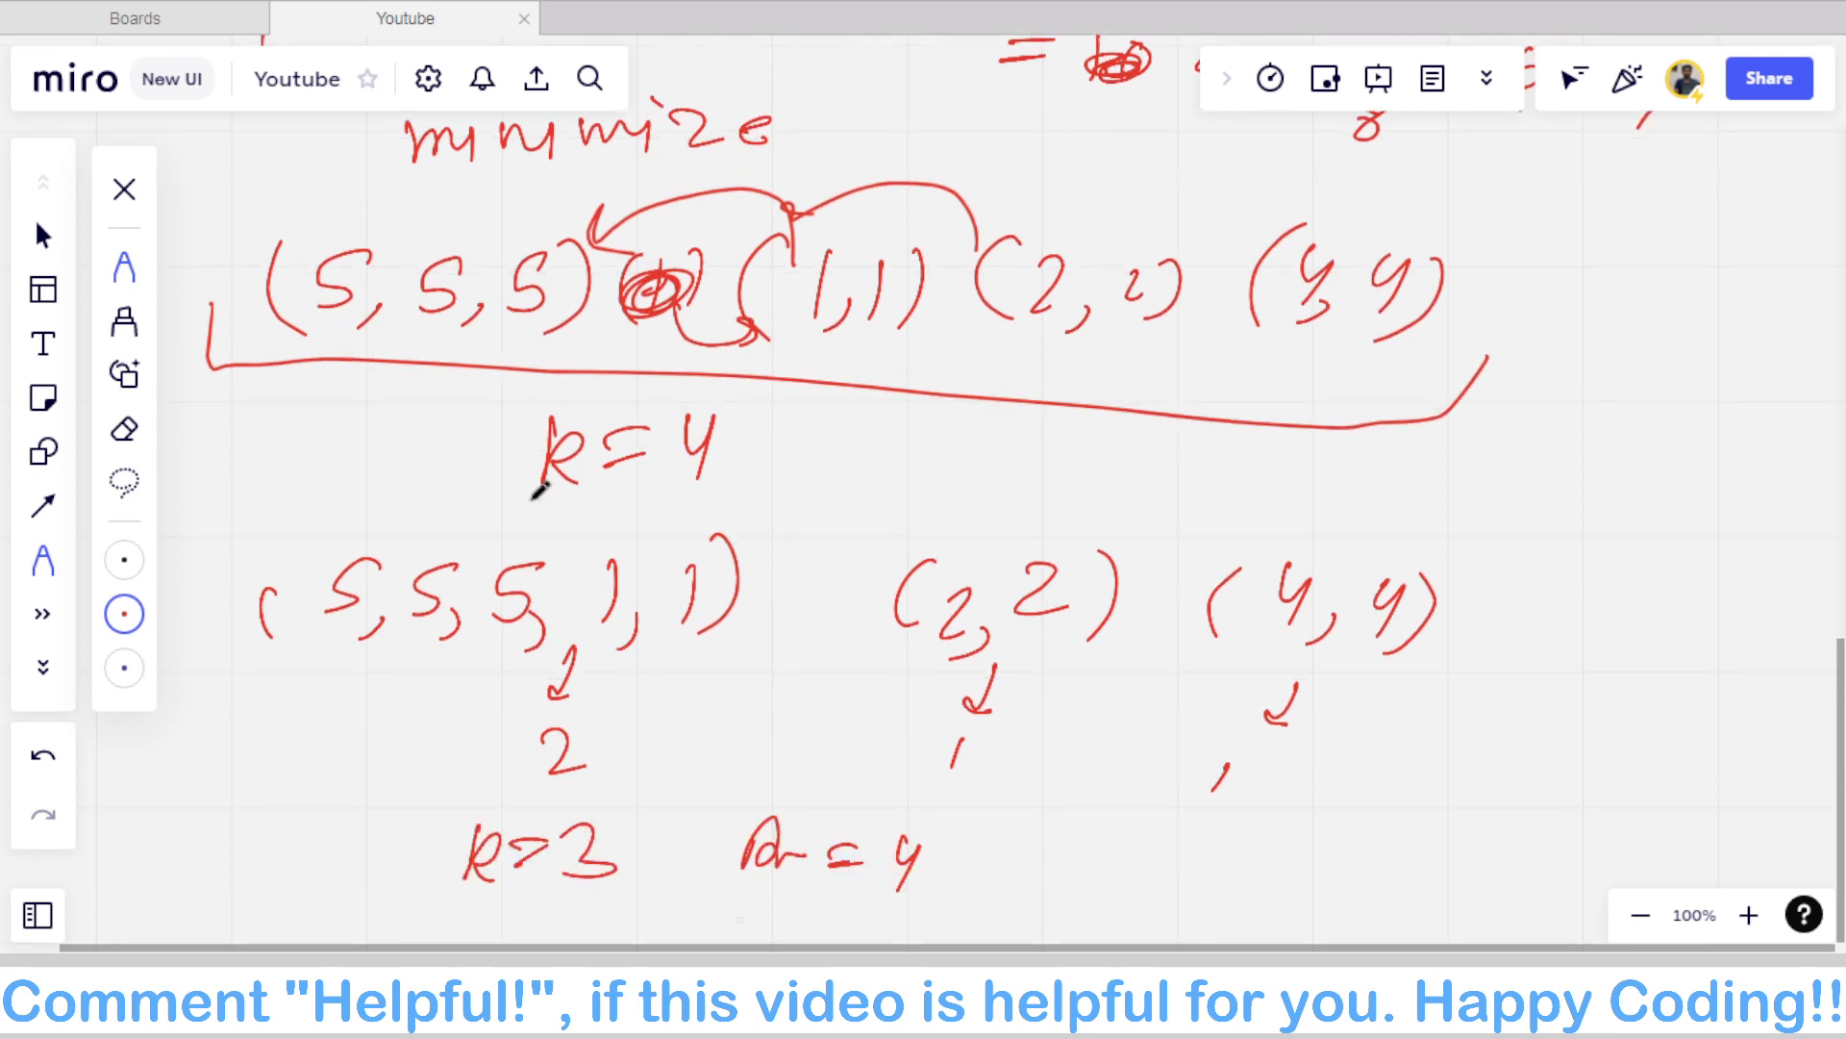
{"action": "left_click_drag", "start_coordinate": [760, 916], "coordinate": [887, 913]}
{"action": "left_click_drag", "start_coordinate": [758, 935], "coordinate": [883, 931]}
Step: Underline k=4 and write the answer note 4 beside it
{"action": "left_click_drag", "start_coordinate": [571, 496], "coordinate": [704, 487]}
{"action": "left_click_drag", "start_coordinate": [602, 524], "coordinate": [667, 516]}
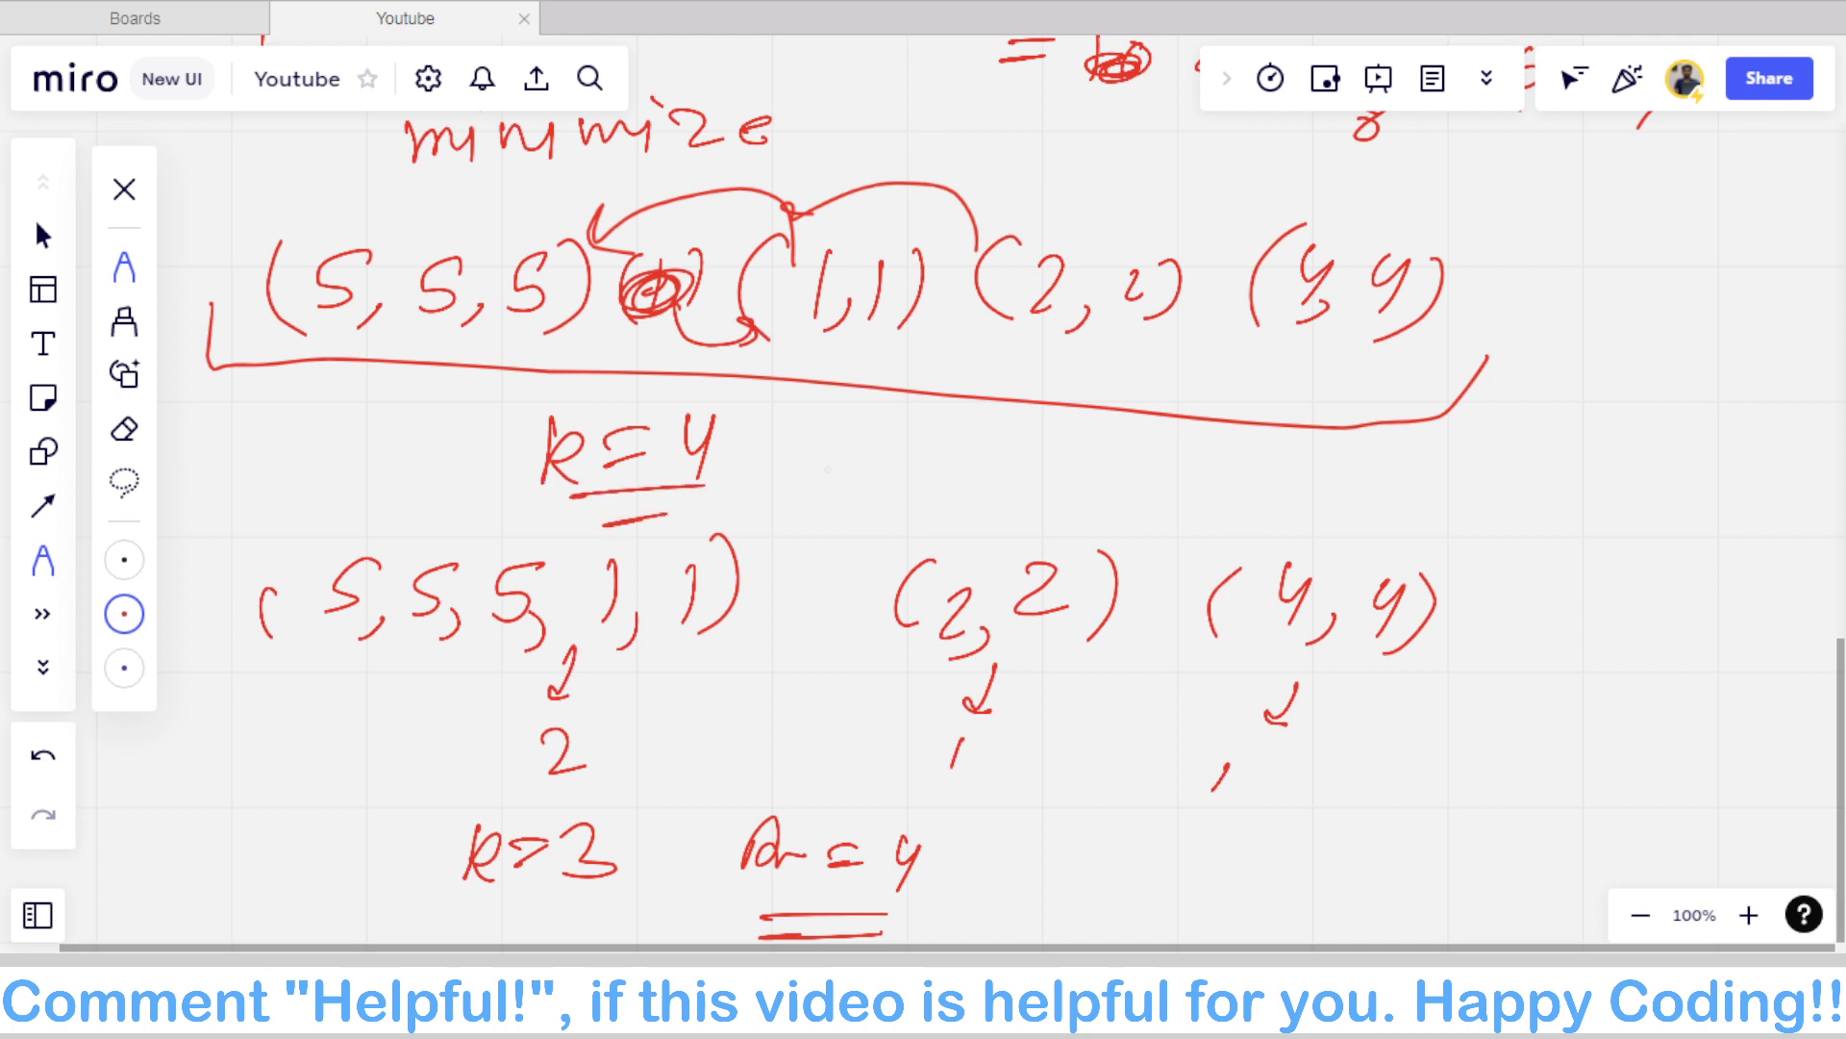
{"action": "left_click_drag", "start_coordinate": [806, 494], "coordinate": [850, 488]}
{"action": "left_click_drag", "start_coordinate": [850, 473], "coordinate": [873, 502]}
{"action": "left_click_drag", "start_coordinate": [908, 465], "coordinate": [950, 459]}
{"action": "left_click_drag", "start_coordinate": [911, 483], "coordinate": [954, 477]}
{"action": "left_click_drag", "start_coordinate": [994, 444], "coordinate": [1012, 481]}
{"action": "left_click_drag", "start_coordinate": [1012, 450], "coordinate": [1016, 492]}
{"action": "left_click_drag", "start_coordinate": [1031, 494], "coordinate": [1034, 498]}
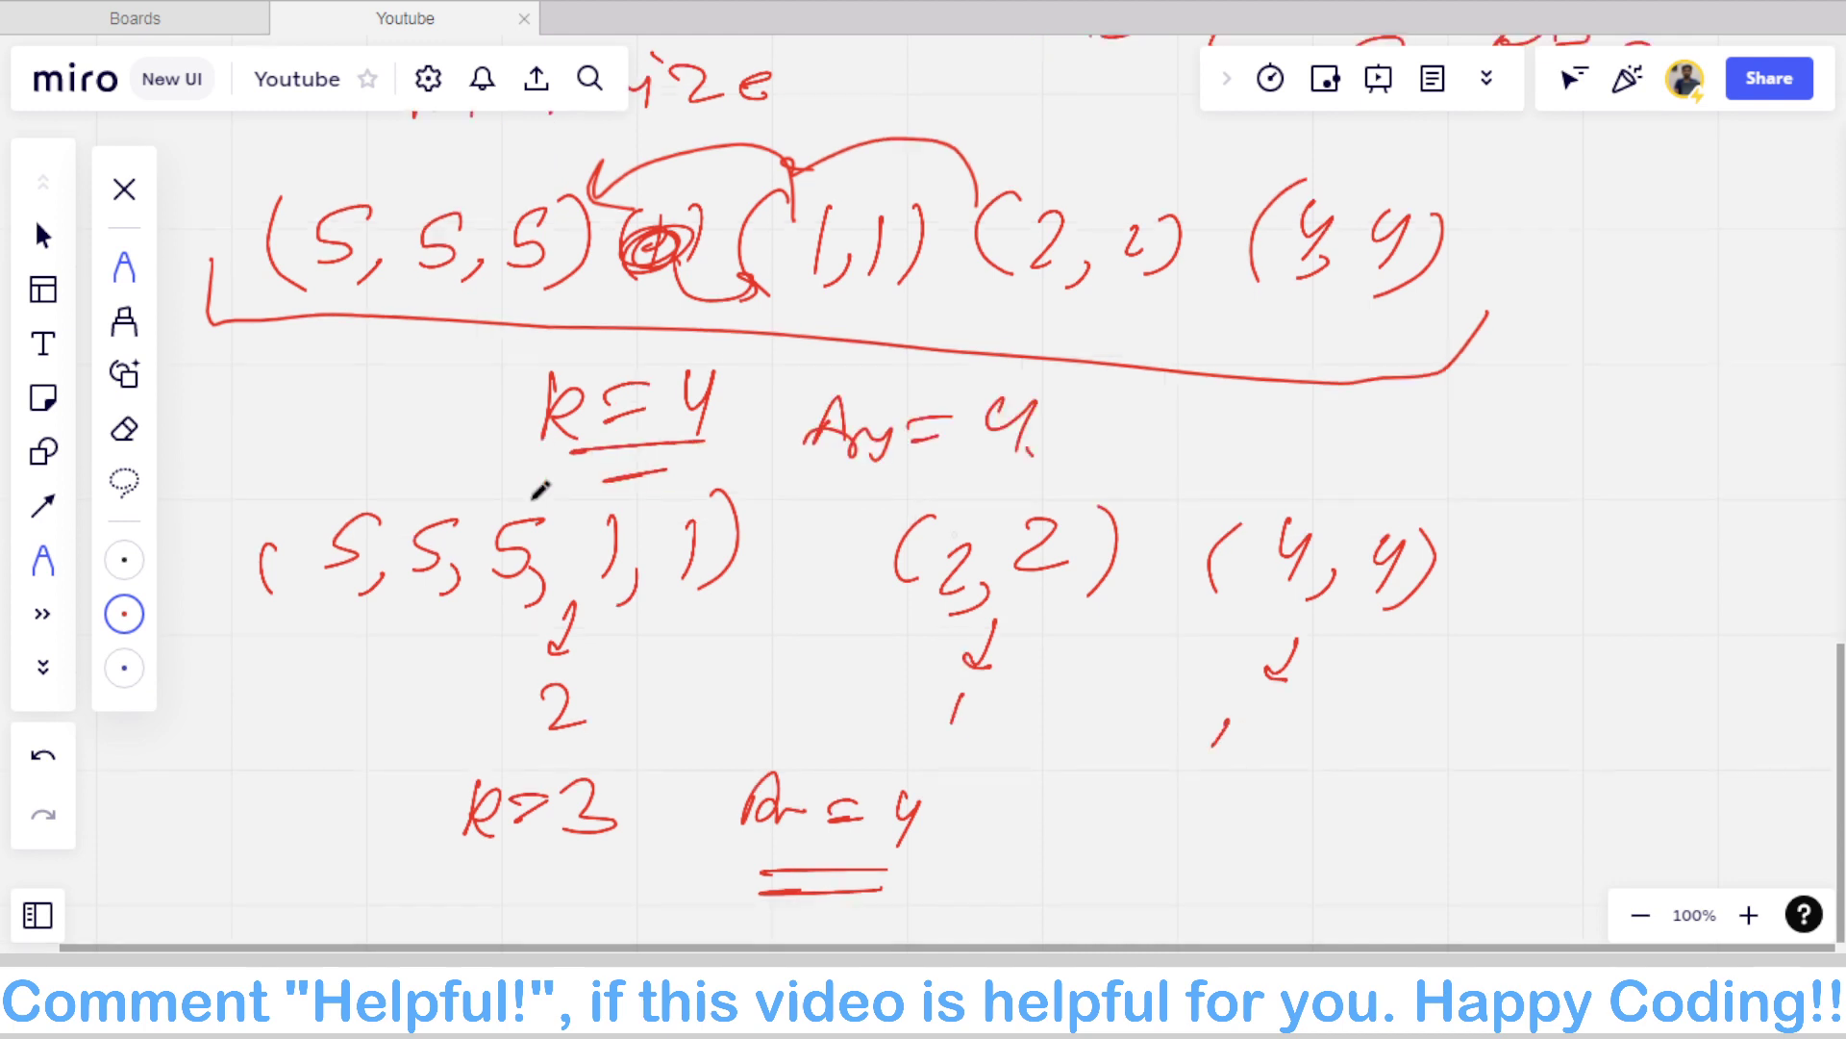
{"action": "scroll", "coordinate": [539, 490], "scroll_direction": "down", "scroll_amount": 2}
{"action": "scroll", "coordinate": [538, 490], "scroll_direction": "down", "scroll_amount": 3}
Step: Bracket the merged group (5 5 5 1 1 2 2) and underline it with (4 4)
{"action": "left_click_drag", "start_coordinate": [481, 675], "coordinate": [428, 743]}
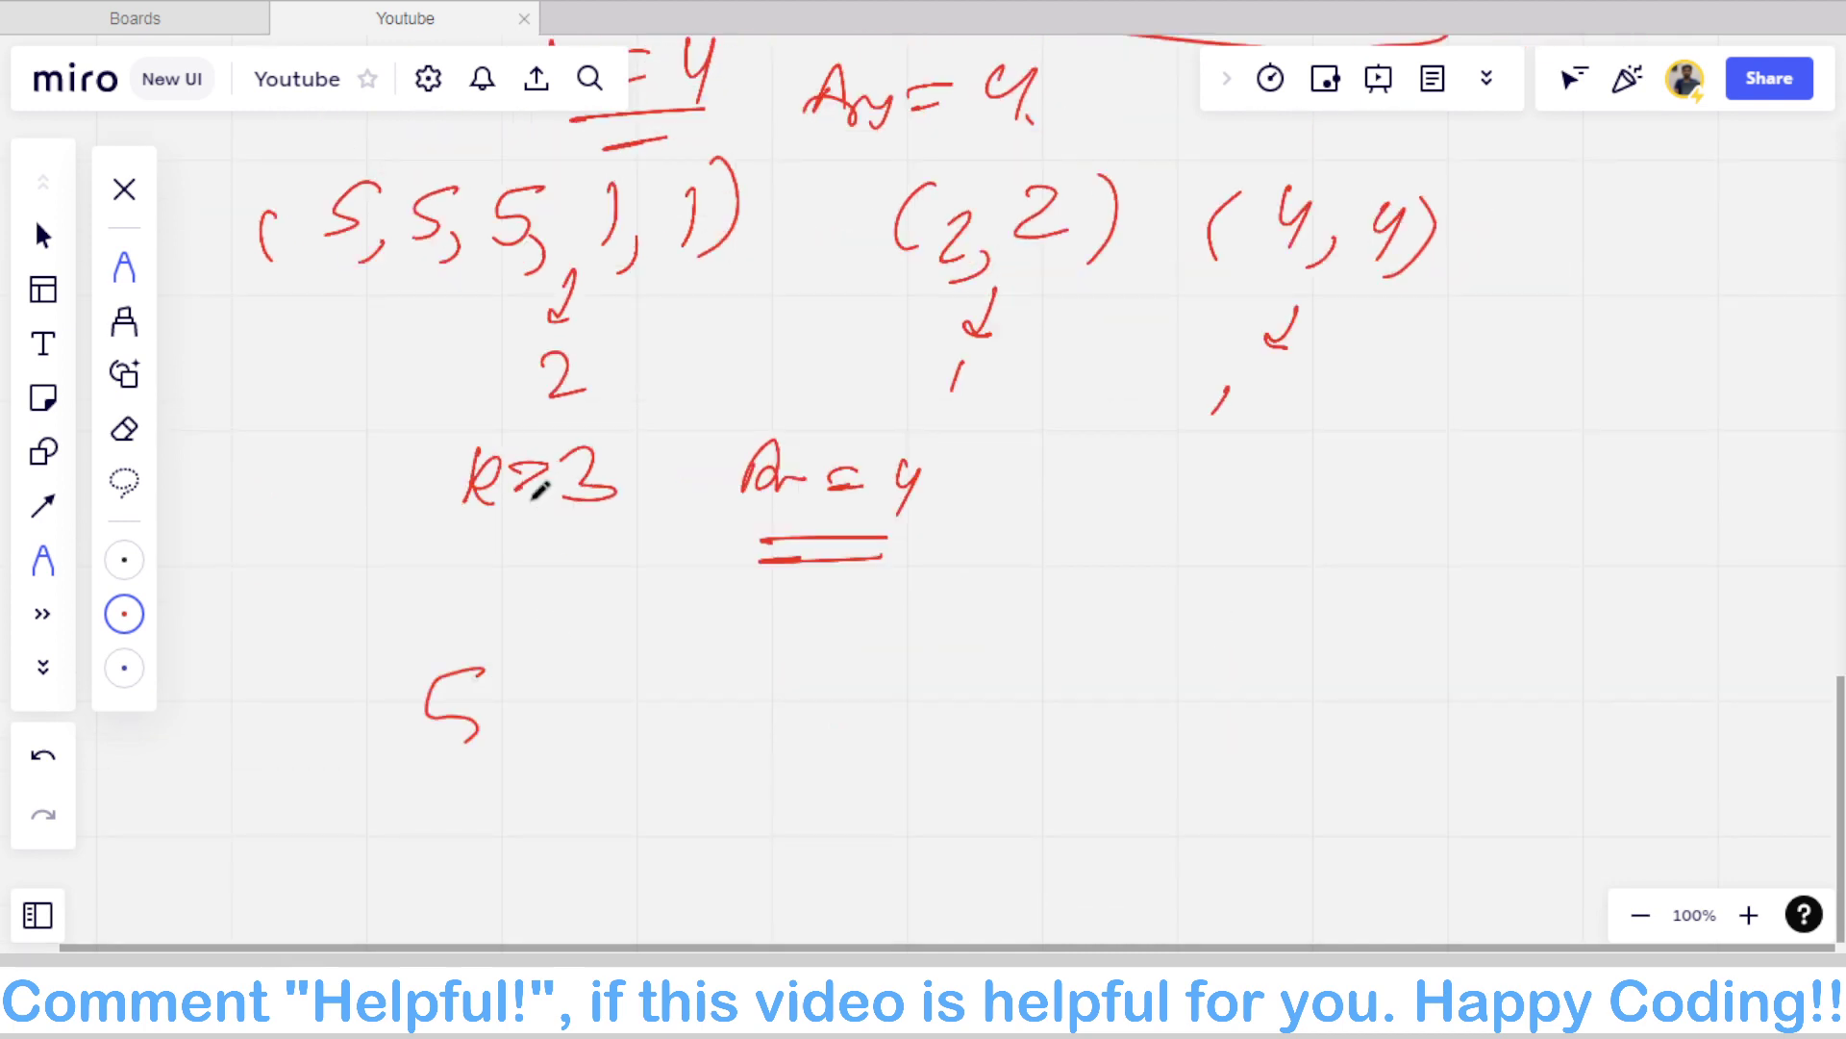
{"action": "left_click_drag", "start_coordinate": [546, 677], "coordinate": [507, 716]}
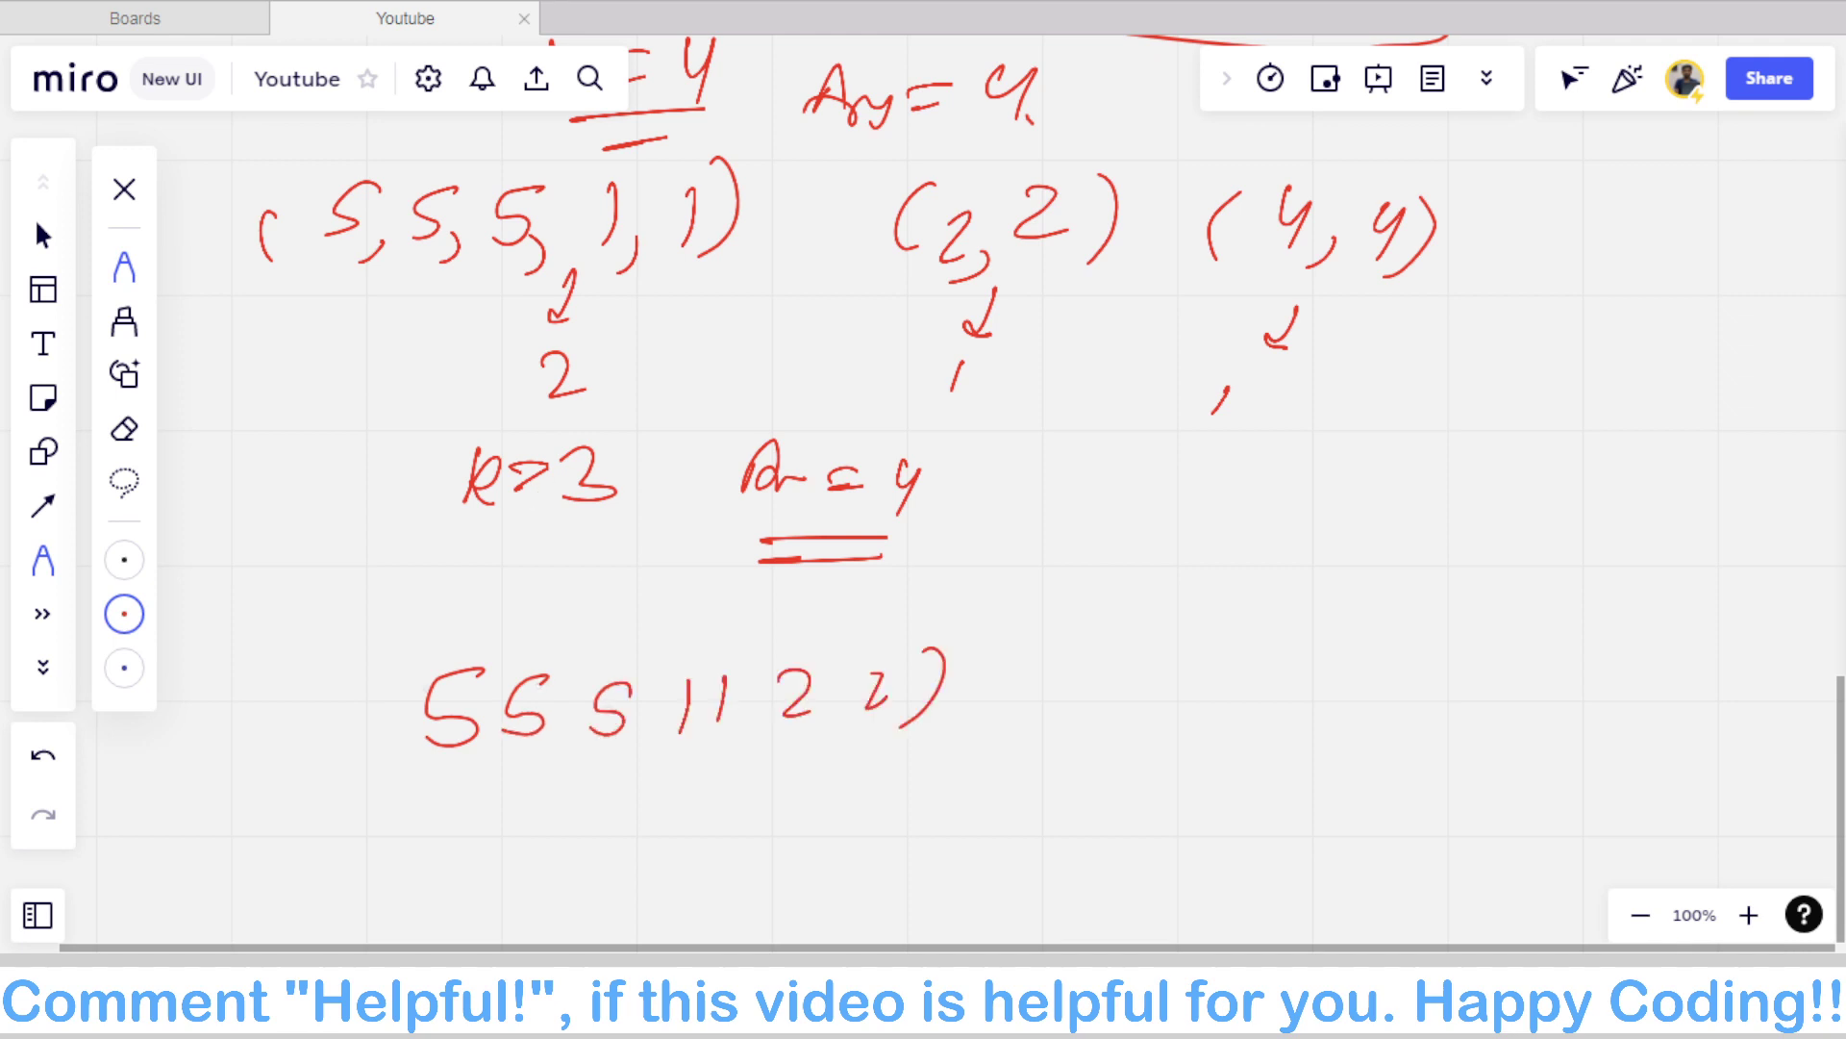
{"action": "left_click_drag", "start_coordinate": [438, 650], "coordinate": [421, 765]}
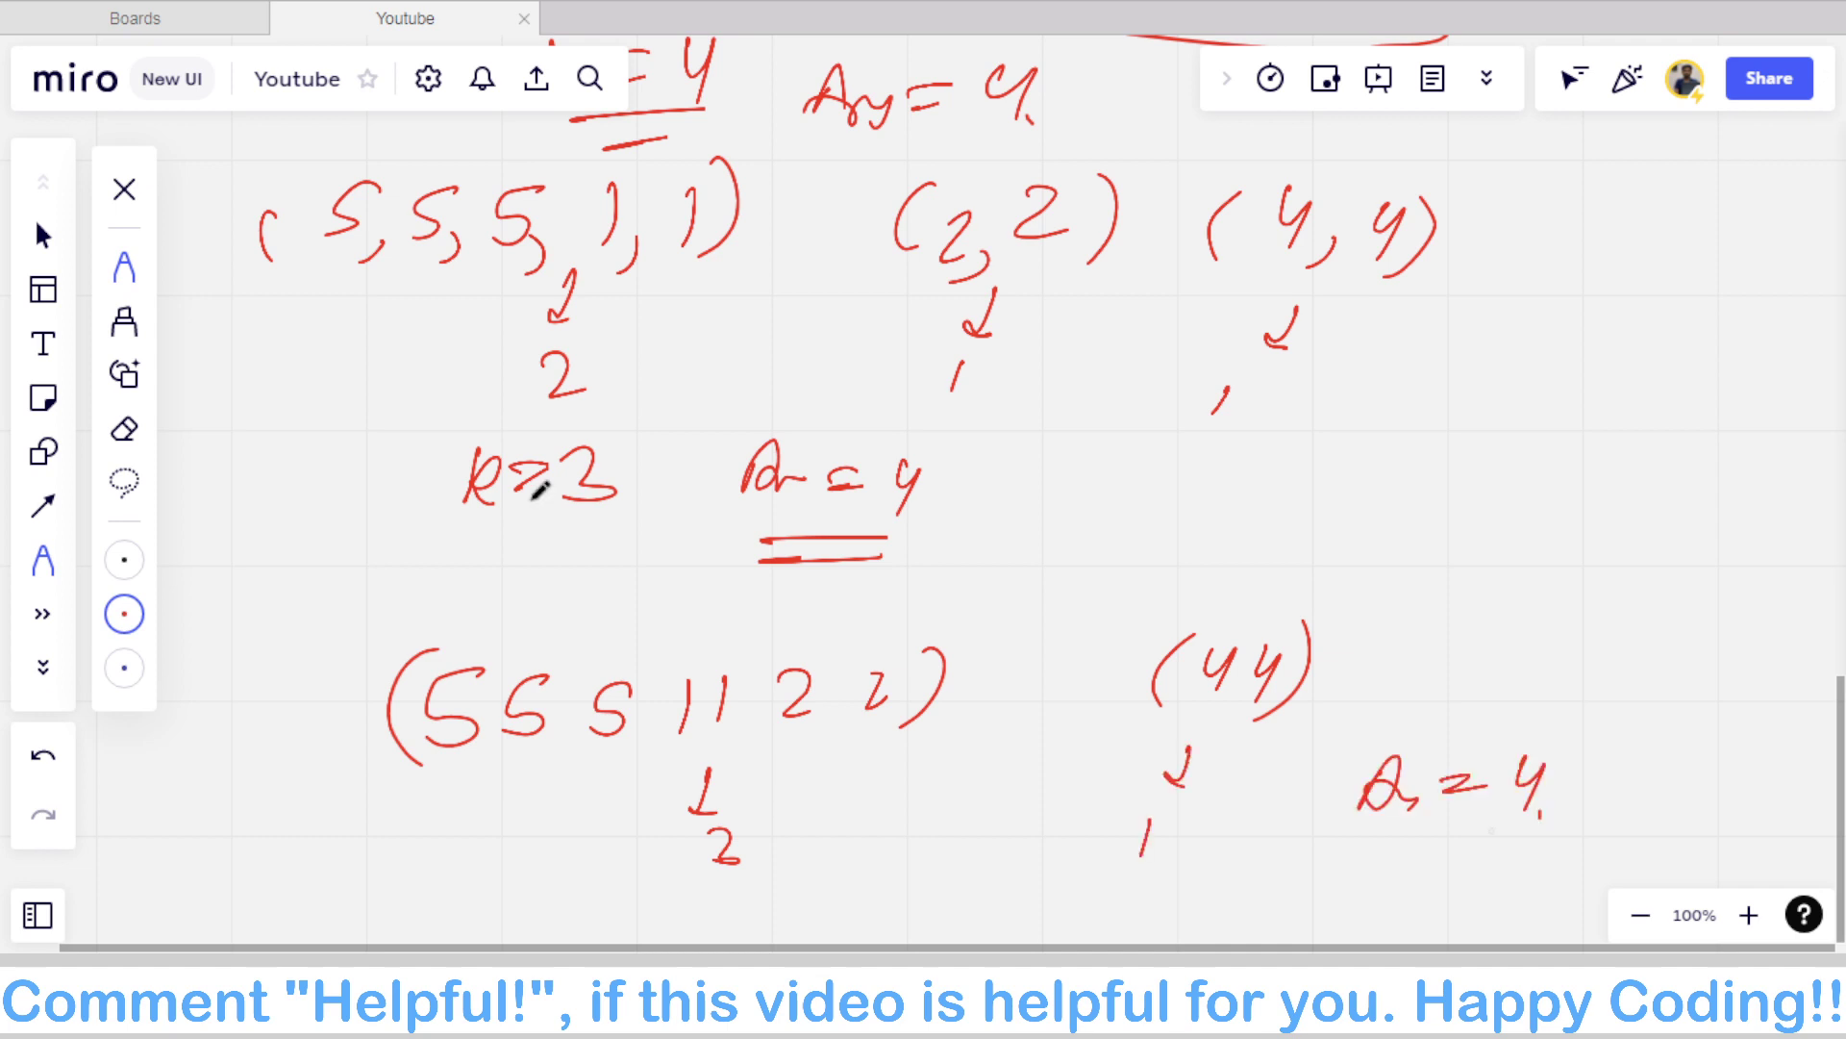
{"action": "scroll", "coordinate": [540, 490], "scroll_direction": "down", "scroll_amount": 1}
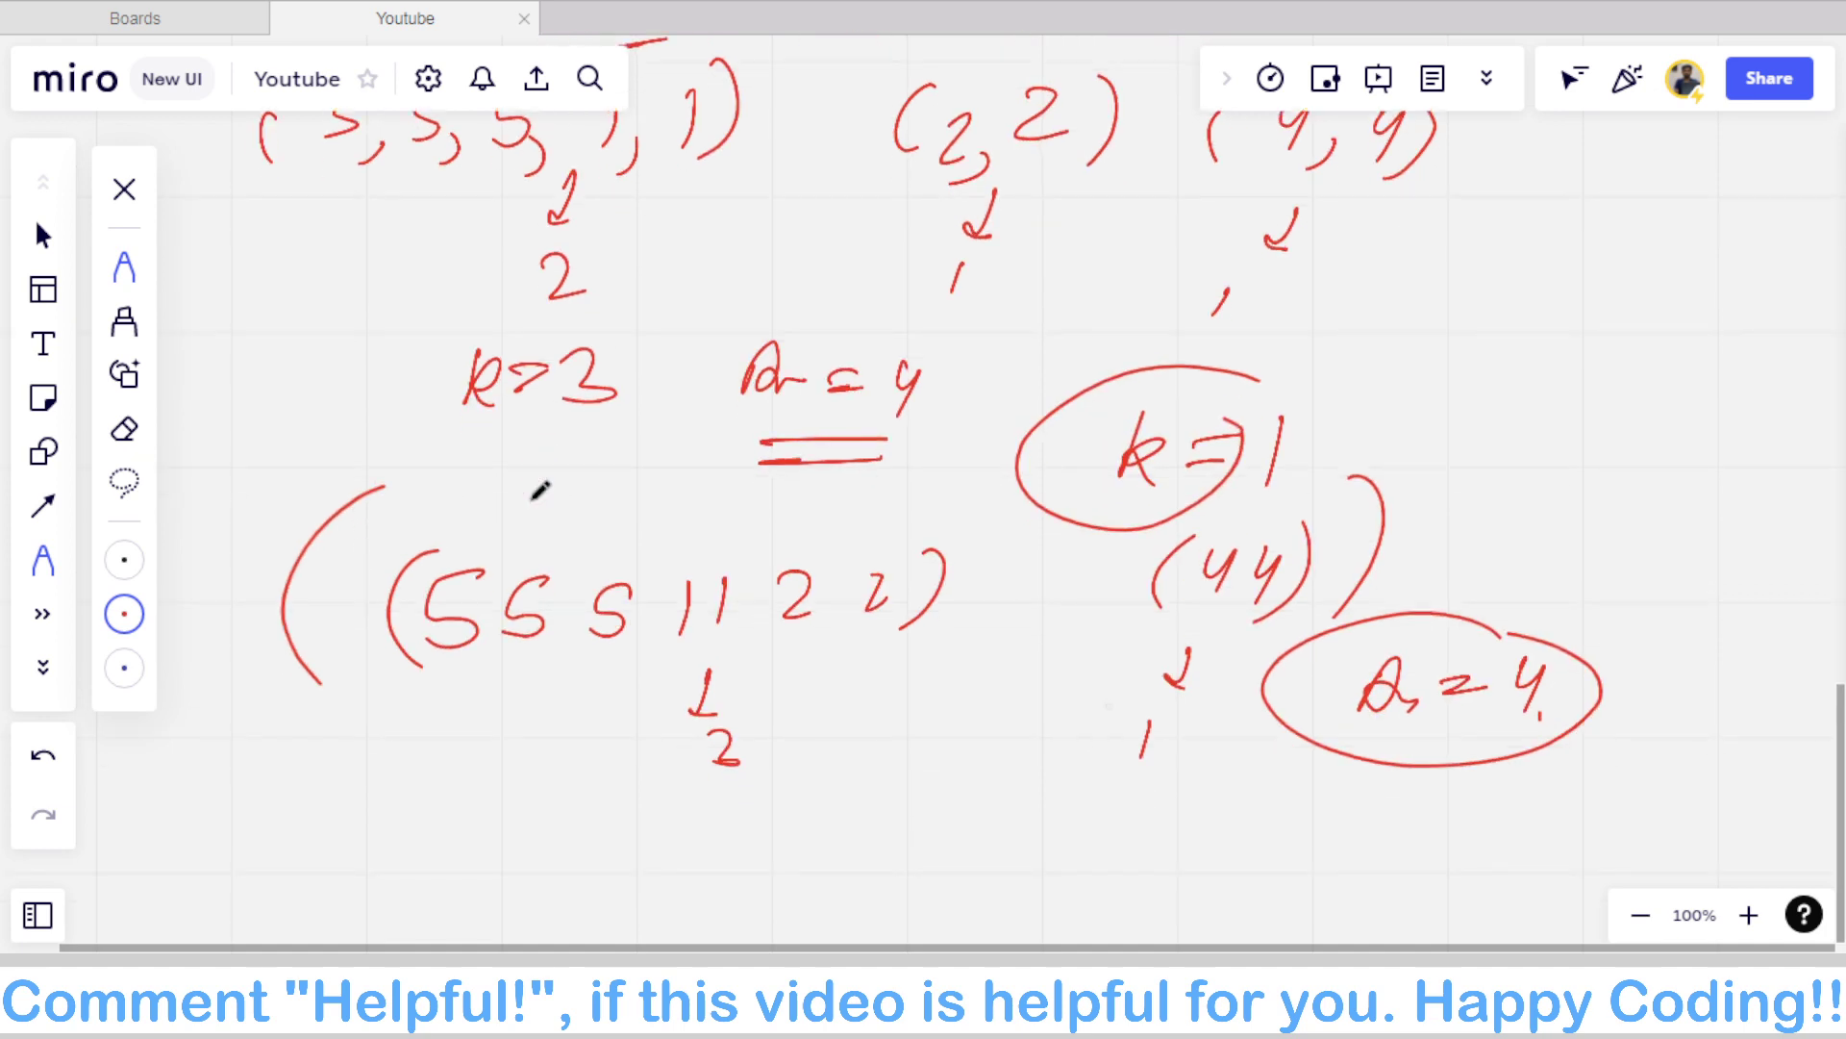
{"action": "left_click_drag", "start_coordinate": [428, 678], "coordinate": [1253, 647]}
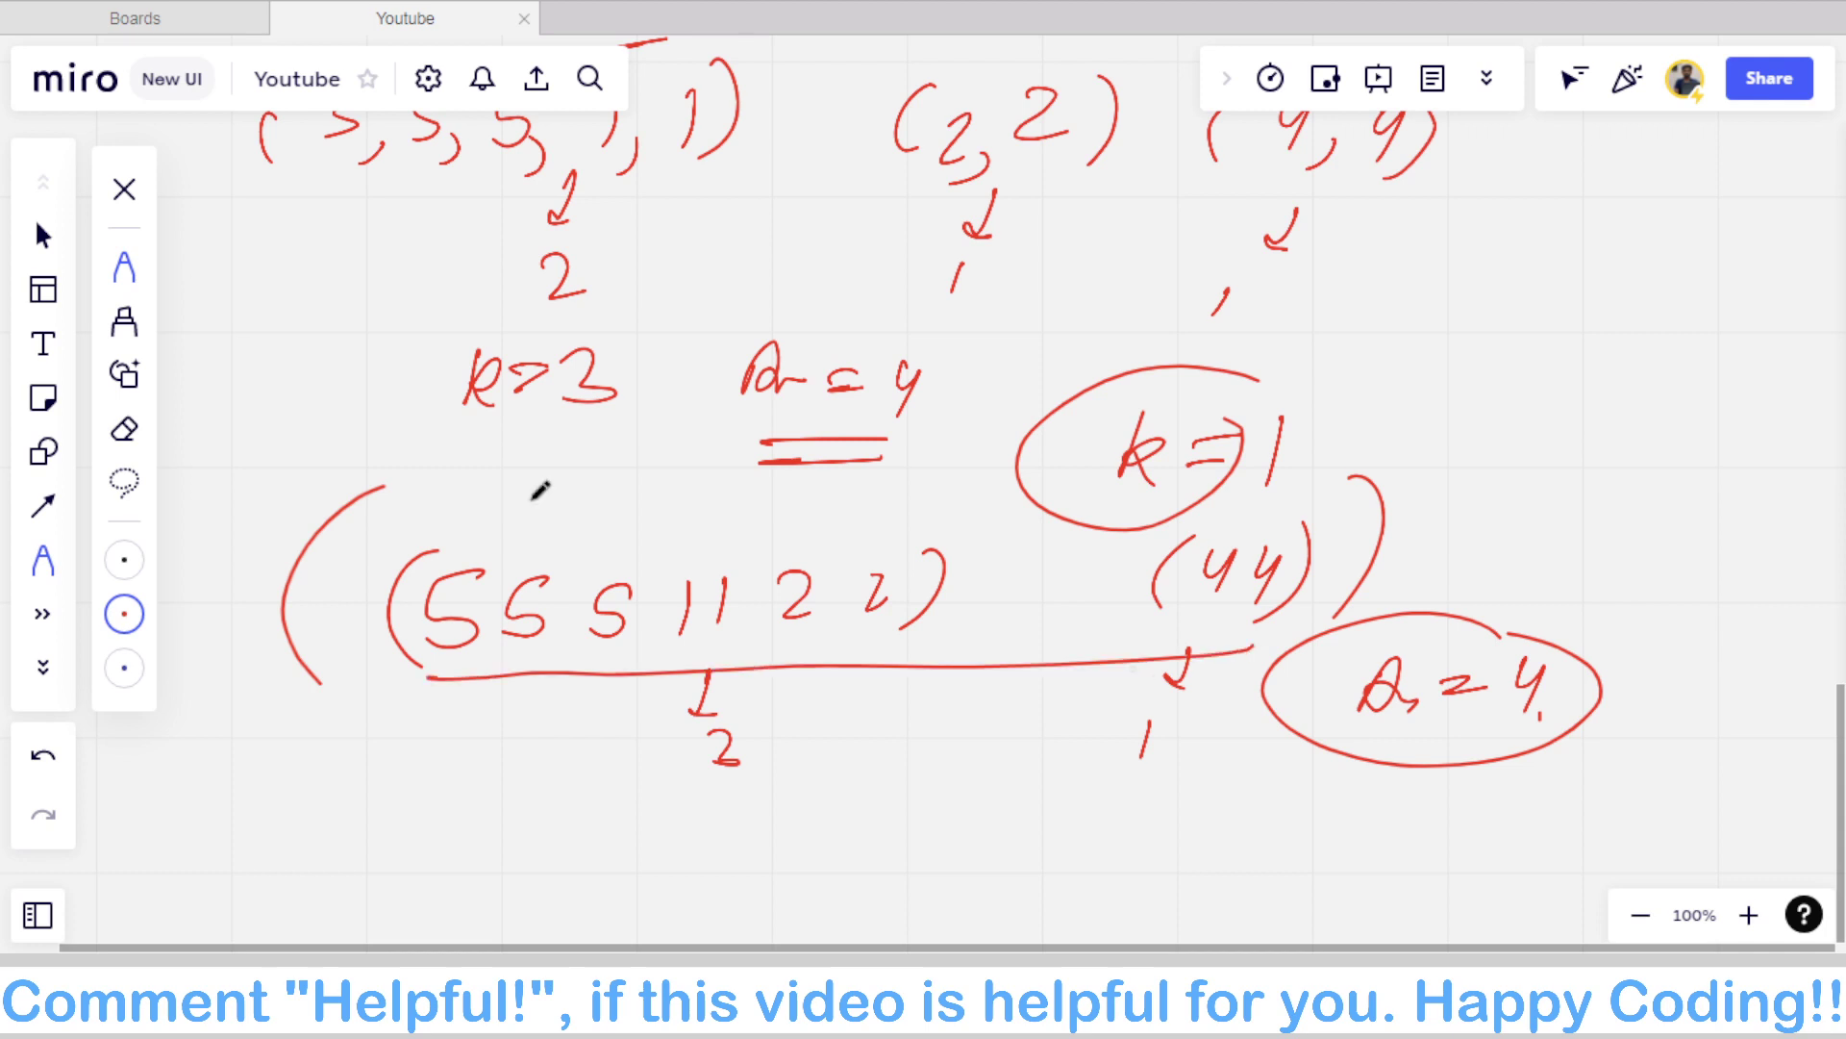
Step: Back at the sample row, draw an arrow beside the circled letter and write 'min'
{"action": "scroll", "coordinate": [540, 490], "scroll_direction": "up", "scroll_amount": 5}
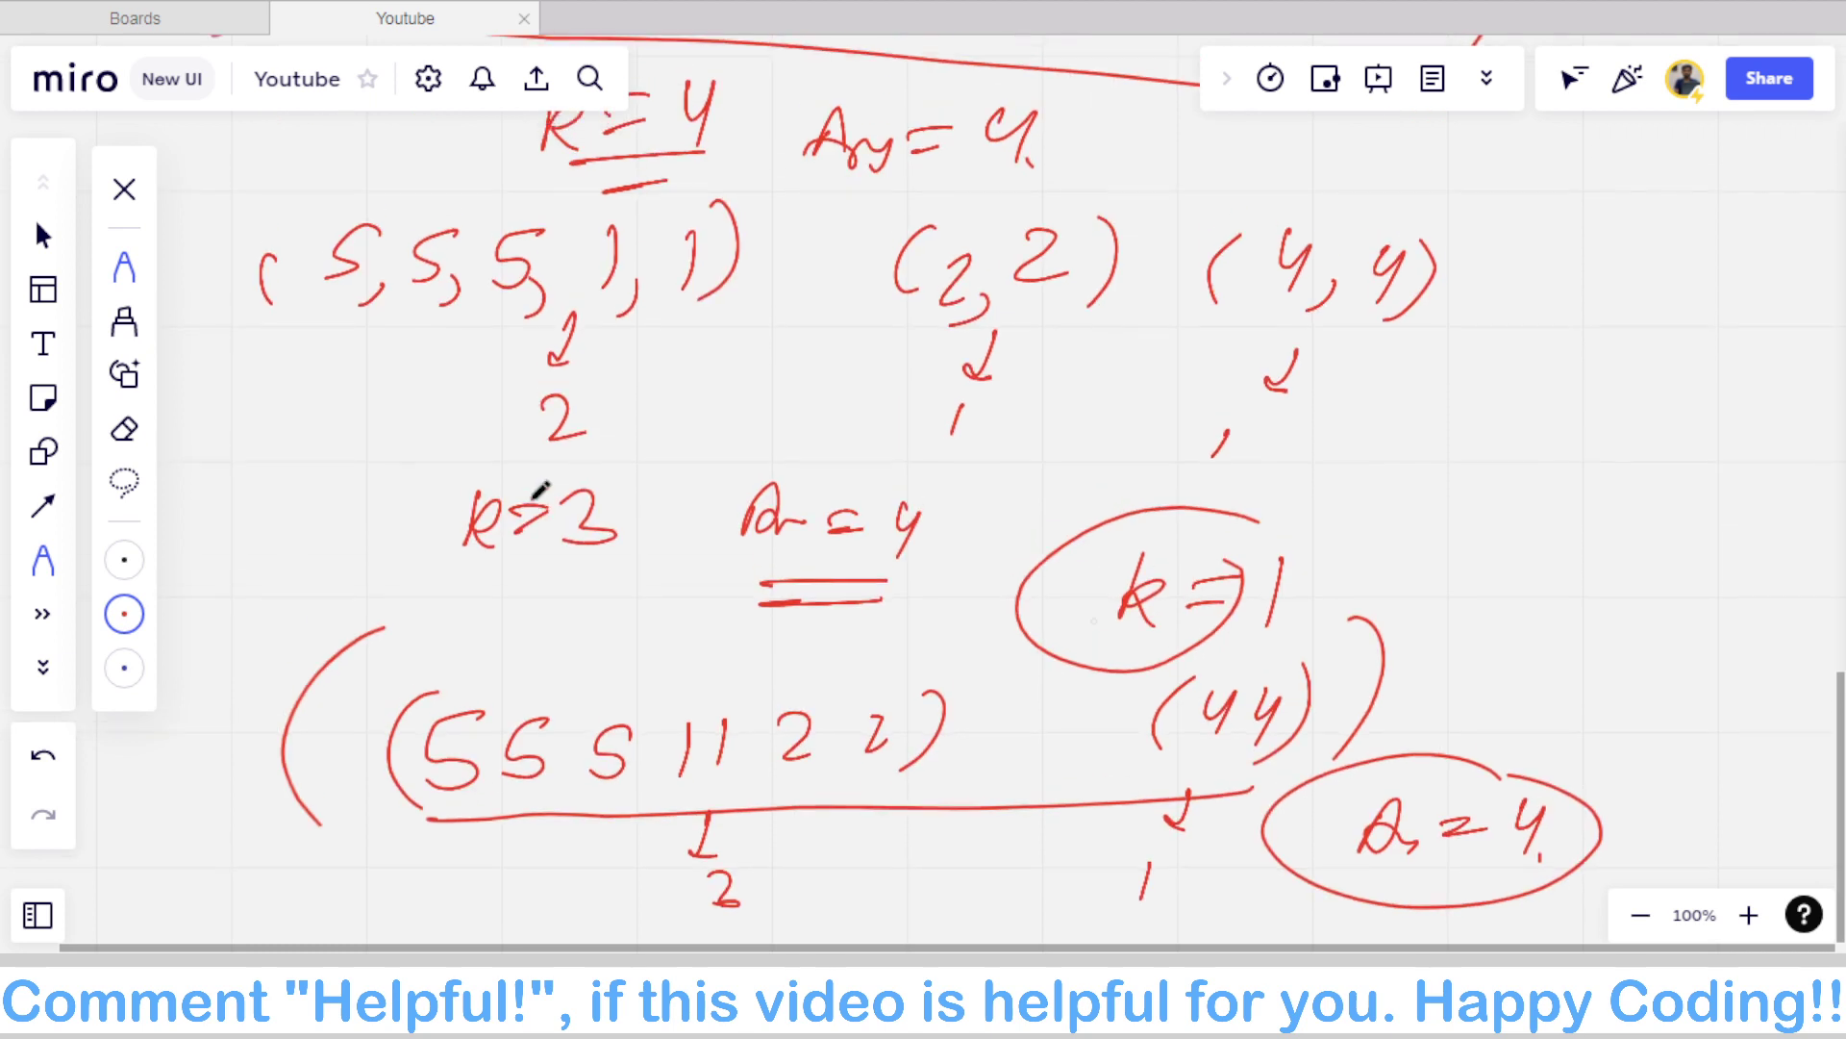
{"action": "scroll", "coordinate": [540, 490], "scroll_direction": "up", "scroll_amount": 6}
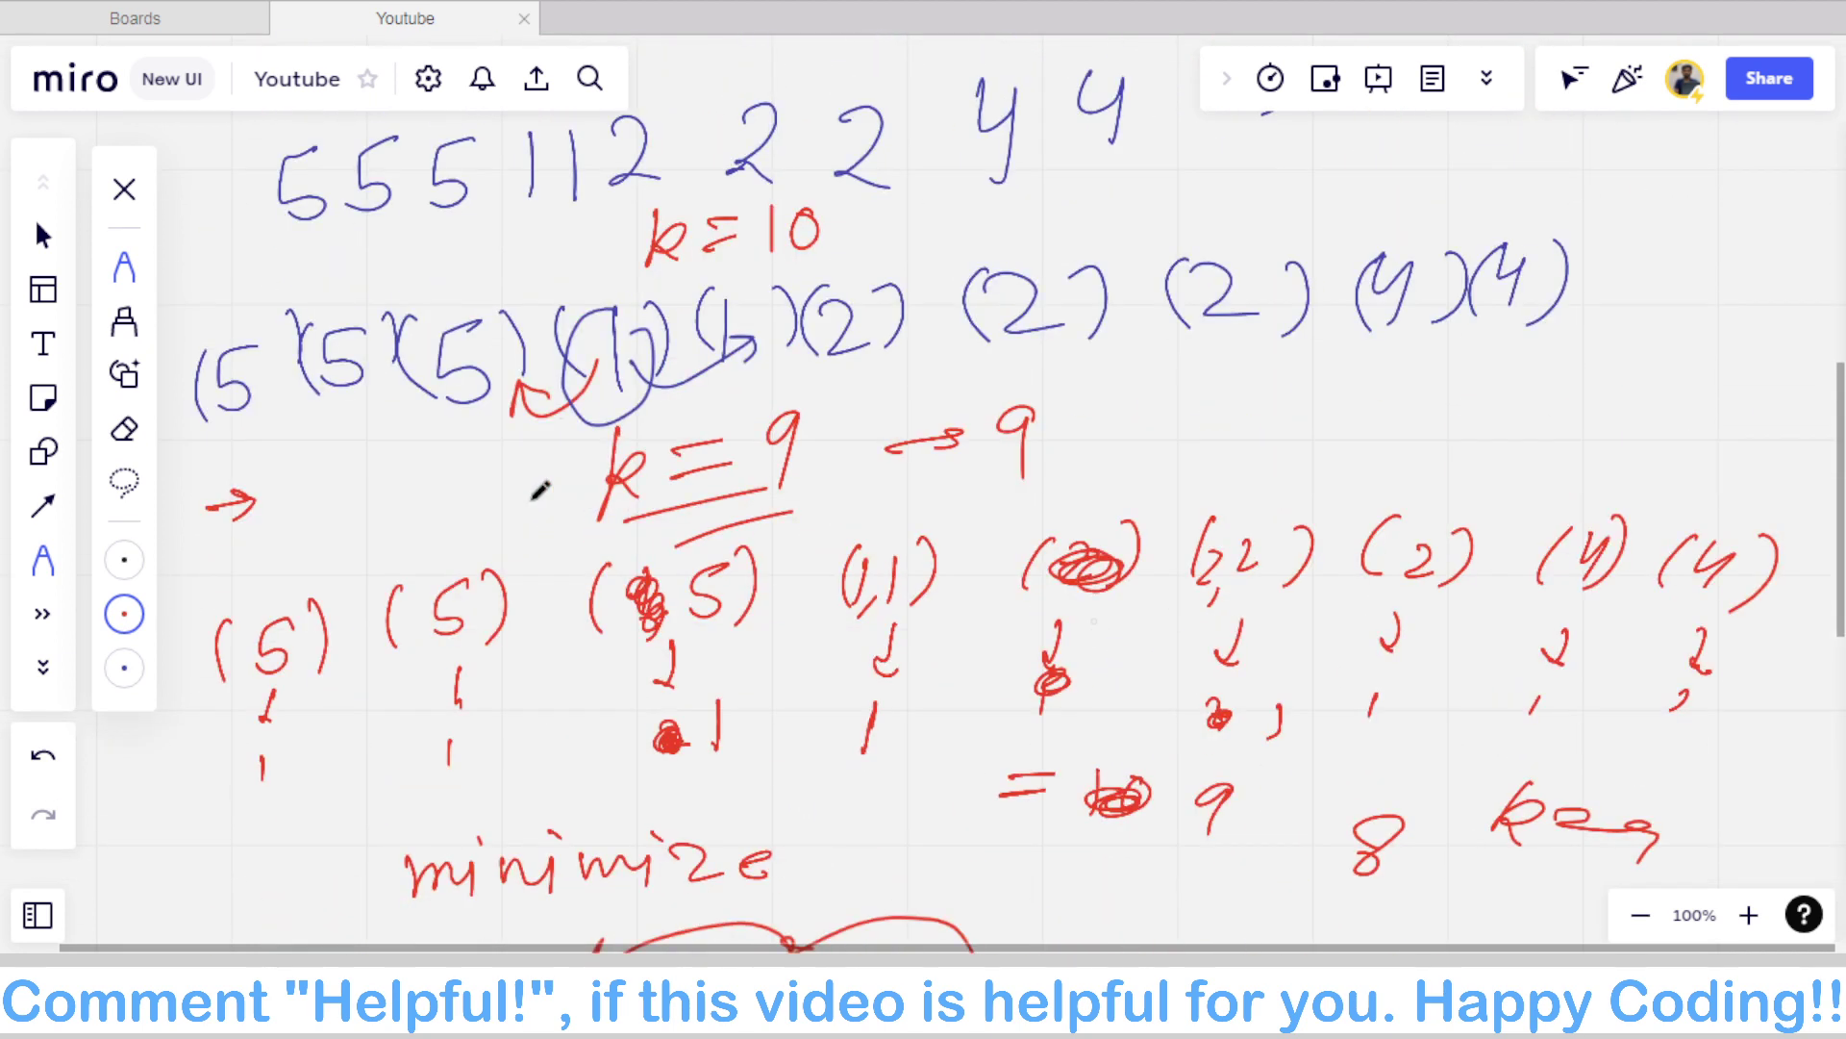
{"action": "scroll", "coordinate": [541, 490], "scroll_direction": "up", "scroll_amount": 3}
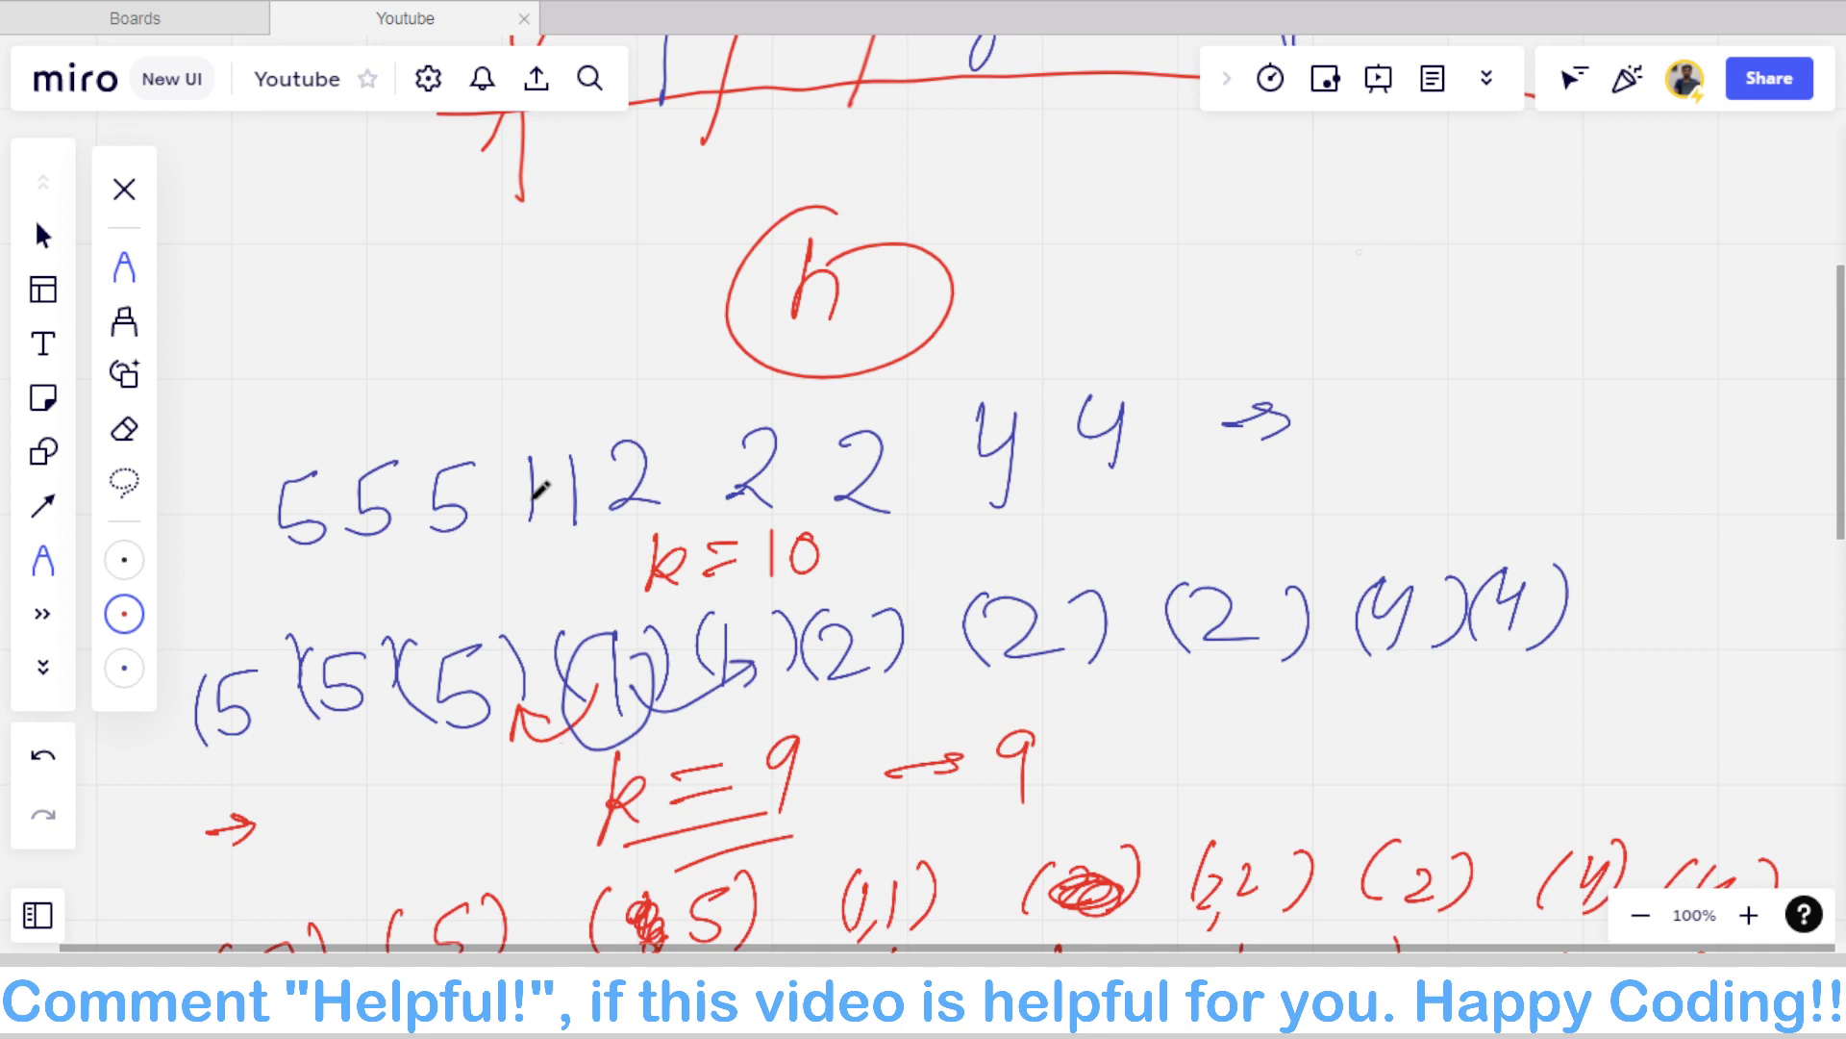
{"action": "mouse_move", "coordinate": [1493, 258]}
{"action": "left_mouse_down"}
{"action": "mouse_move", "coordinate": [1578, 293]}
{"action": "mouse_move", "coordinate": [1351, 283]}
{"action": "left_mouse_up"}
{"action": "mouse_move", "coordinate": [1138, 303]}
{"action": "left_mouse_down"}
{"action": "mouse_move", "coordinate": [1202, 279]}
{"action": "mouse_move", "coordinate": [1202, 308]}
{"action": "left_mouse_up"}
{"action": "left_click_drag", "start_coordinate": [1204, 252], "coordinate": [1210, 248]}
{"action": "left_click_drag", "start_coordinate": [1211, 315], "coordinate": [1249, 320]}
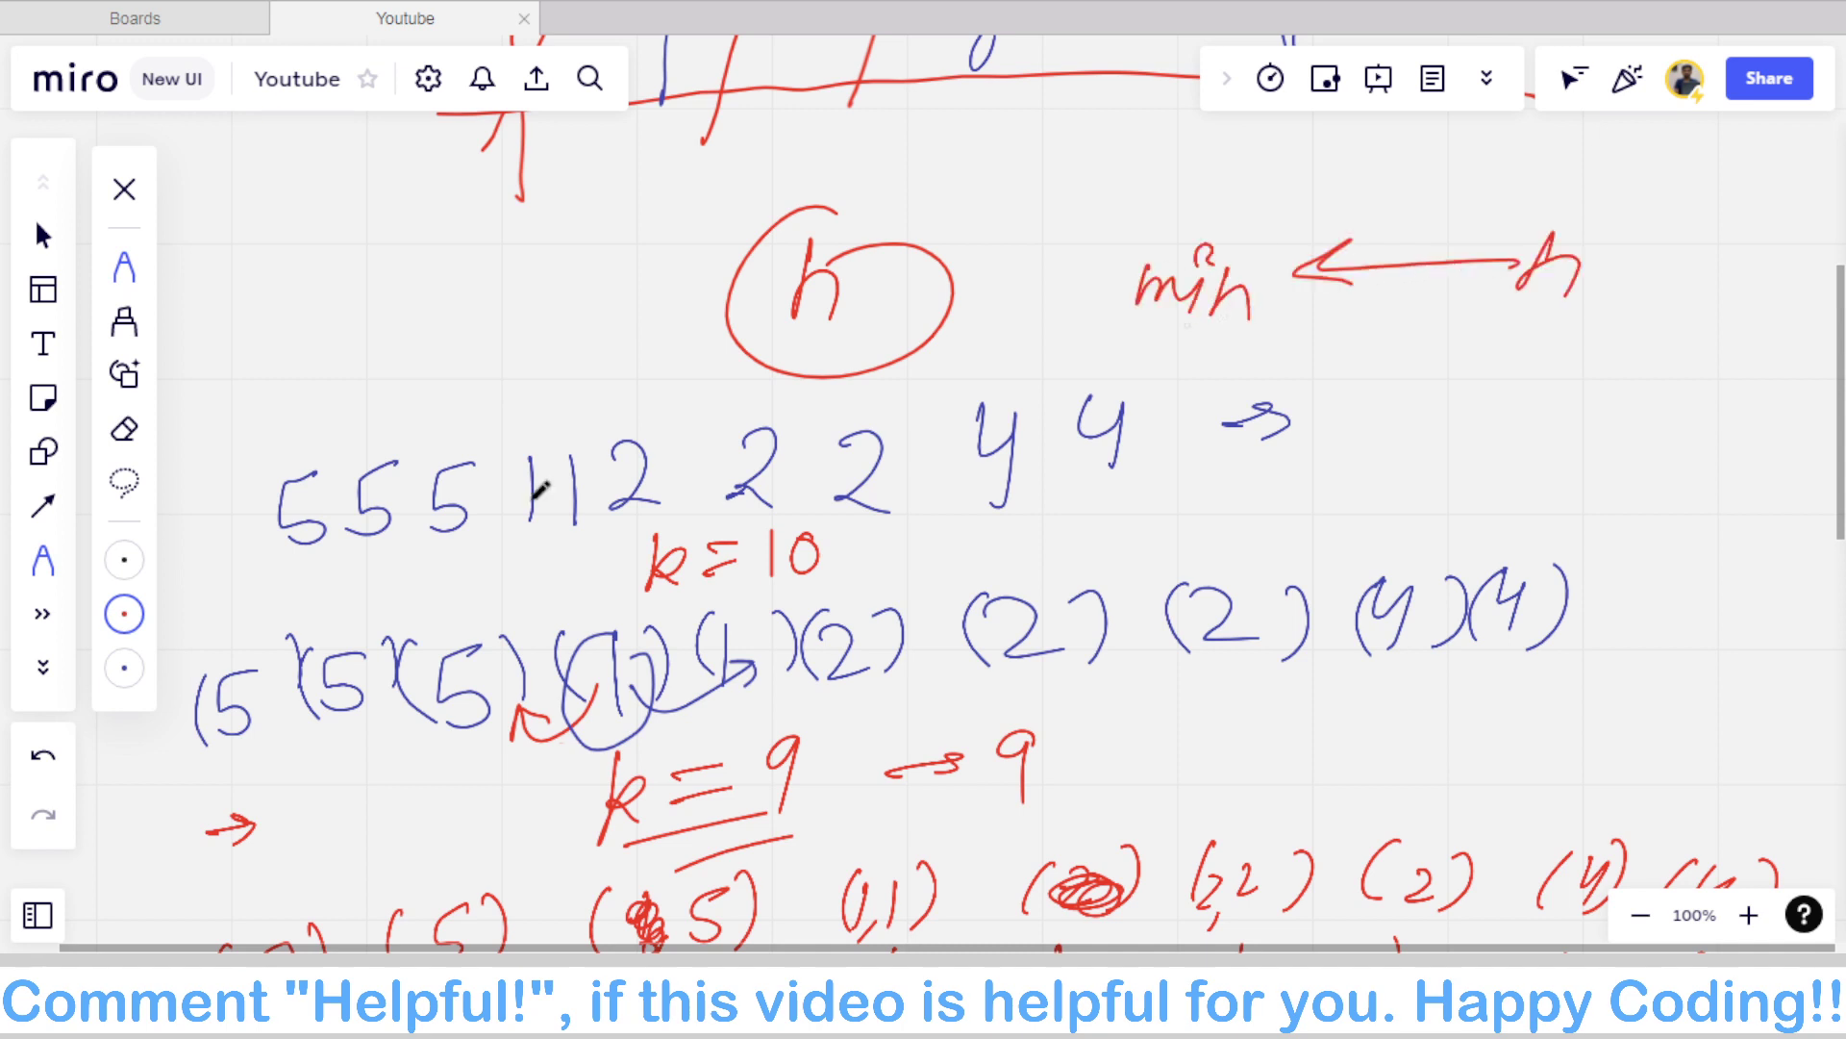
{"action": "scroll", "coordinate": [541, 490], "scroll_direction": "down", "scroll_amount": 10}
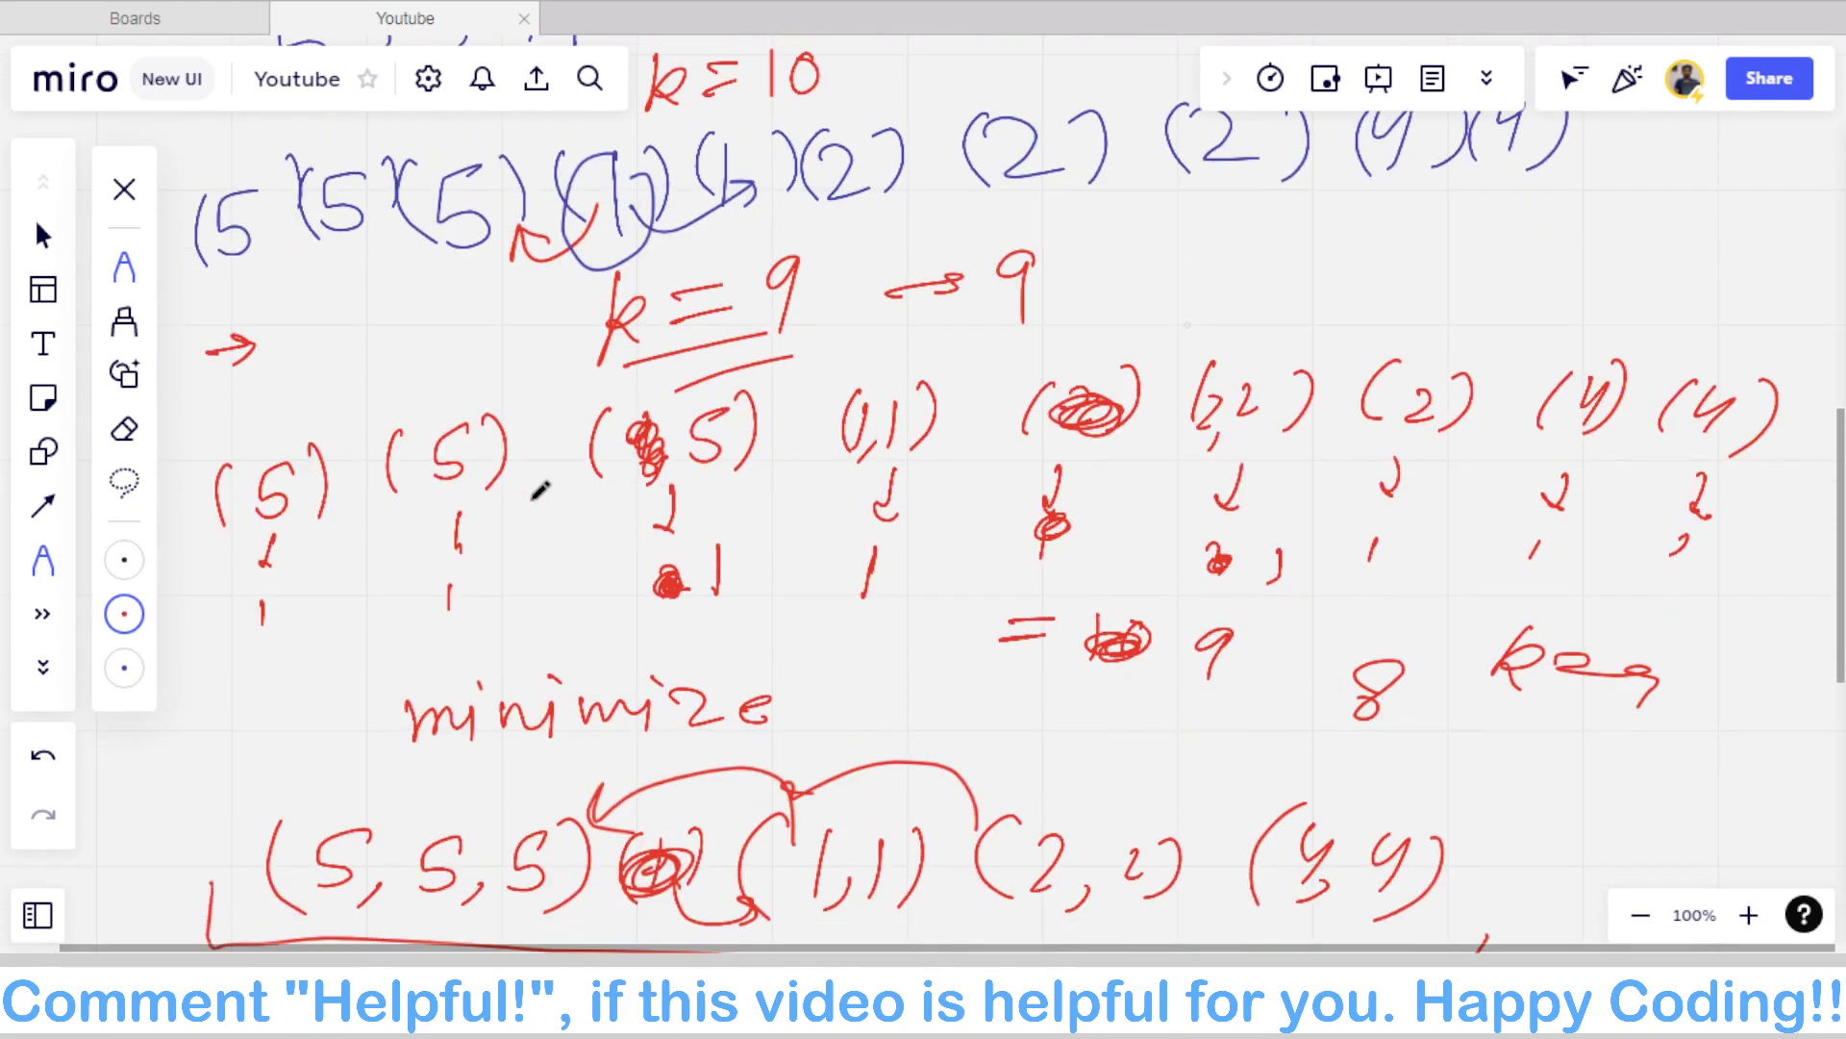
{"action": "scroll", "coordinate": [540, 490], "scroll_direction": "down", "scroll_amount": 20}
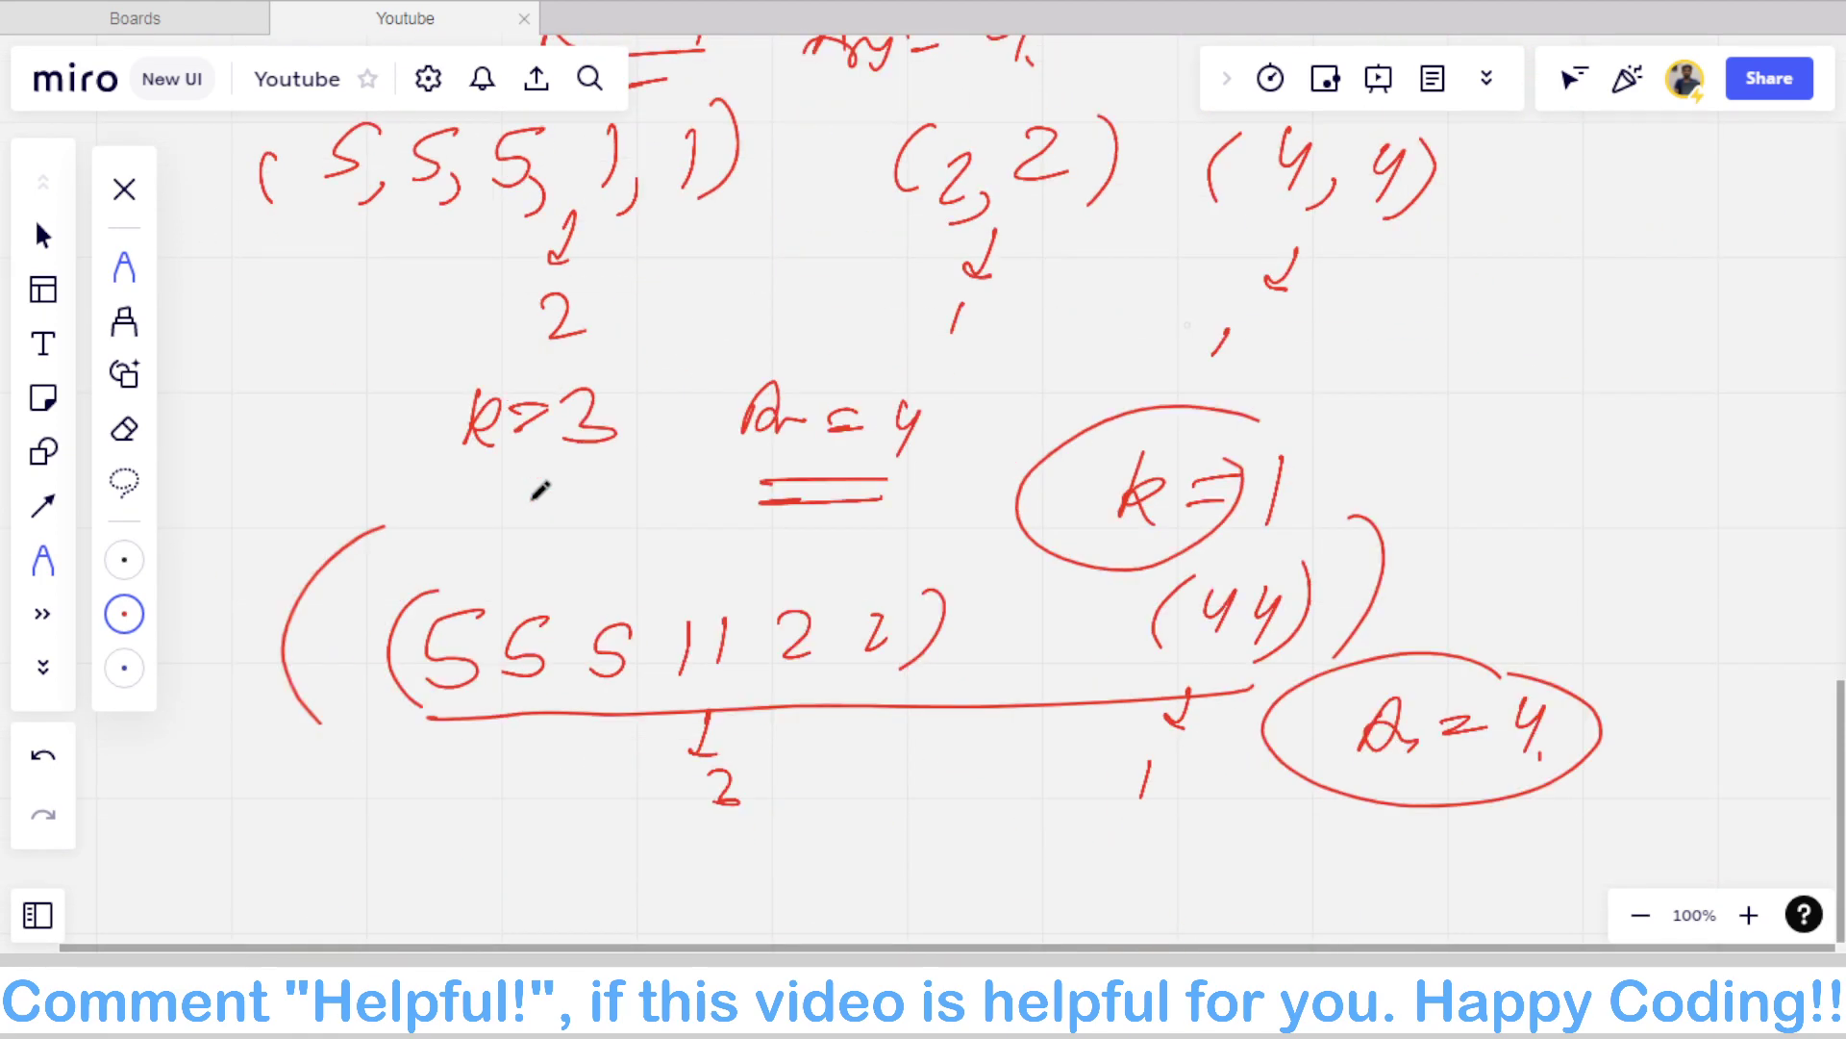
{"action": "scroll", "coordinate": [540, 491], "scroll_direction": "down", "scroll_amount": 5}
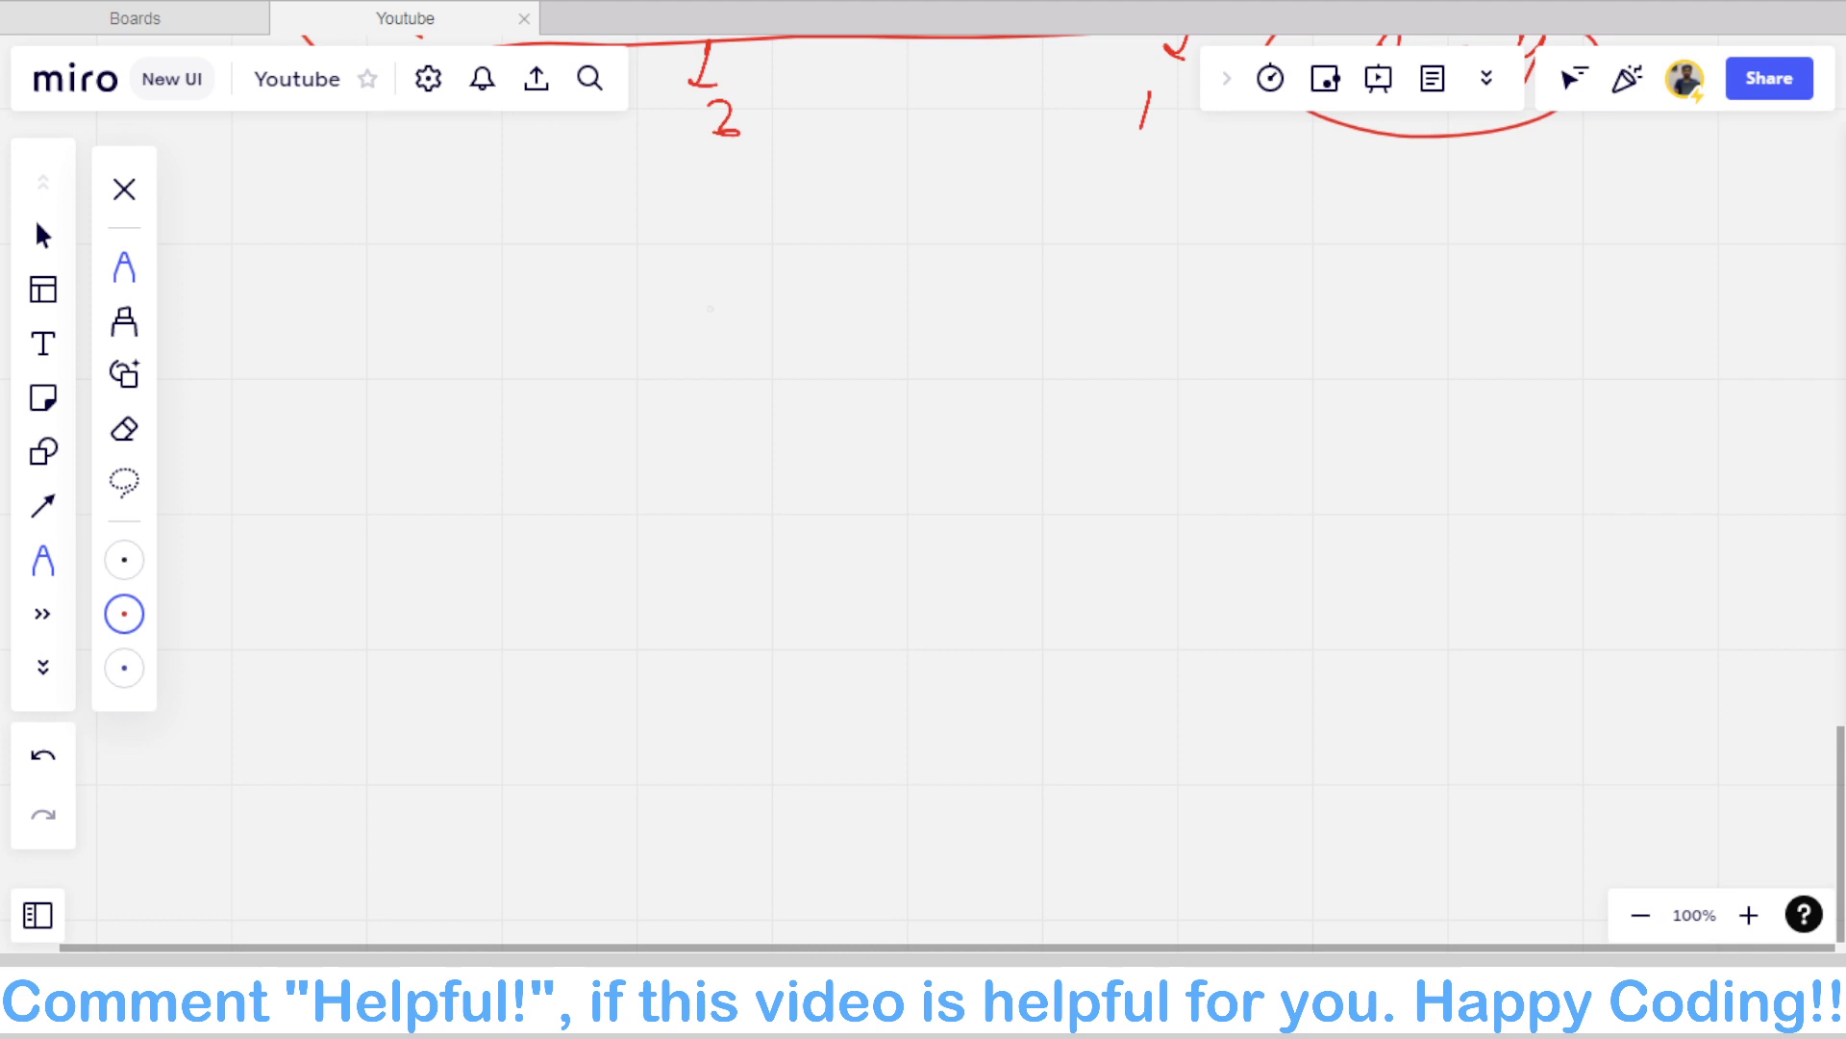
Step: Write the row 5 1 2 2 2 4 in red with a 6 nearby
{"action": "left_click_drag", "start_coordinate": [487, 325], "coordinate": [412, 392]}
{"action": "left_click_drag", "start_coordinate": [569, 330], "coordinate": [565, 396]}
{"action": "left_click_drag", "start_coordinate": [682, 325], "coordinate": [736, 359]}
{"action": "mouse_move", "coordinate": [791, 316]}
{"action": "left_mouse_down"}
{"action": "mouse_move", "coordinate": [824, 353]}
{"action": "mouse_move", "coordinate": [940, 359]}
{"action": "left_mouse_up"}
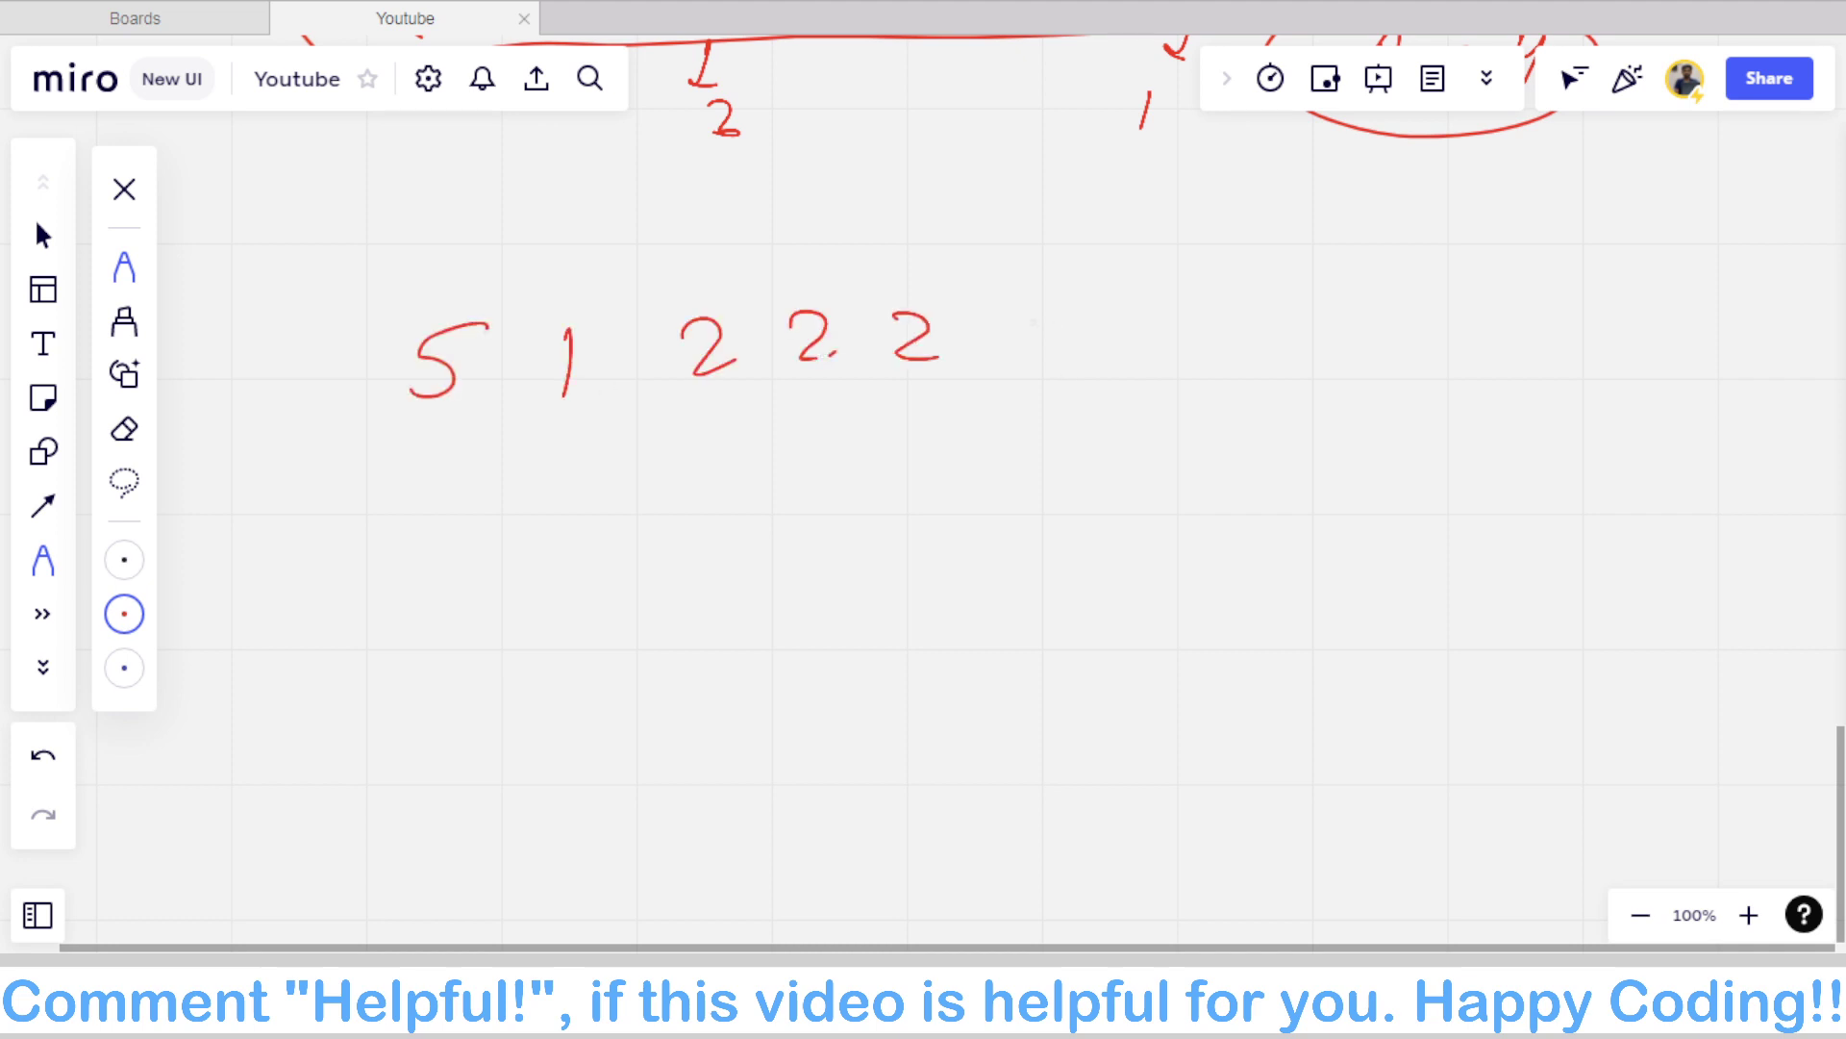
{"action": "left_click_drag", "start_coordinate": [1052, 297], "coordinate": [1054, 363]}
{"action": "left_click_drag", "start_coordinate": [811, 366], "coordinate": [850, 358]}
{"action": "left_click_drag", "start_coordinate": [1452, 473], "coordinate": [1342, 548]}
Step: Switch the pen to blue and bracket the 5, 1 and first 2s separately
{"action": "left_click", "coordinate": [124, 668]}
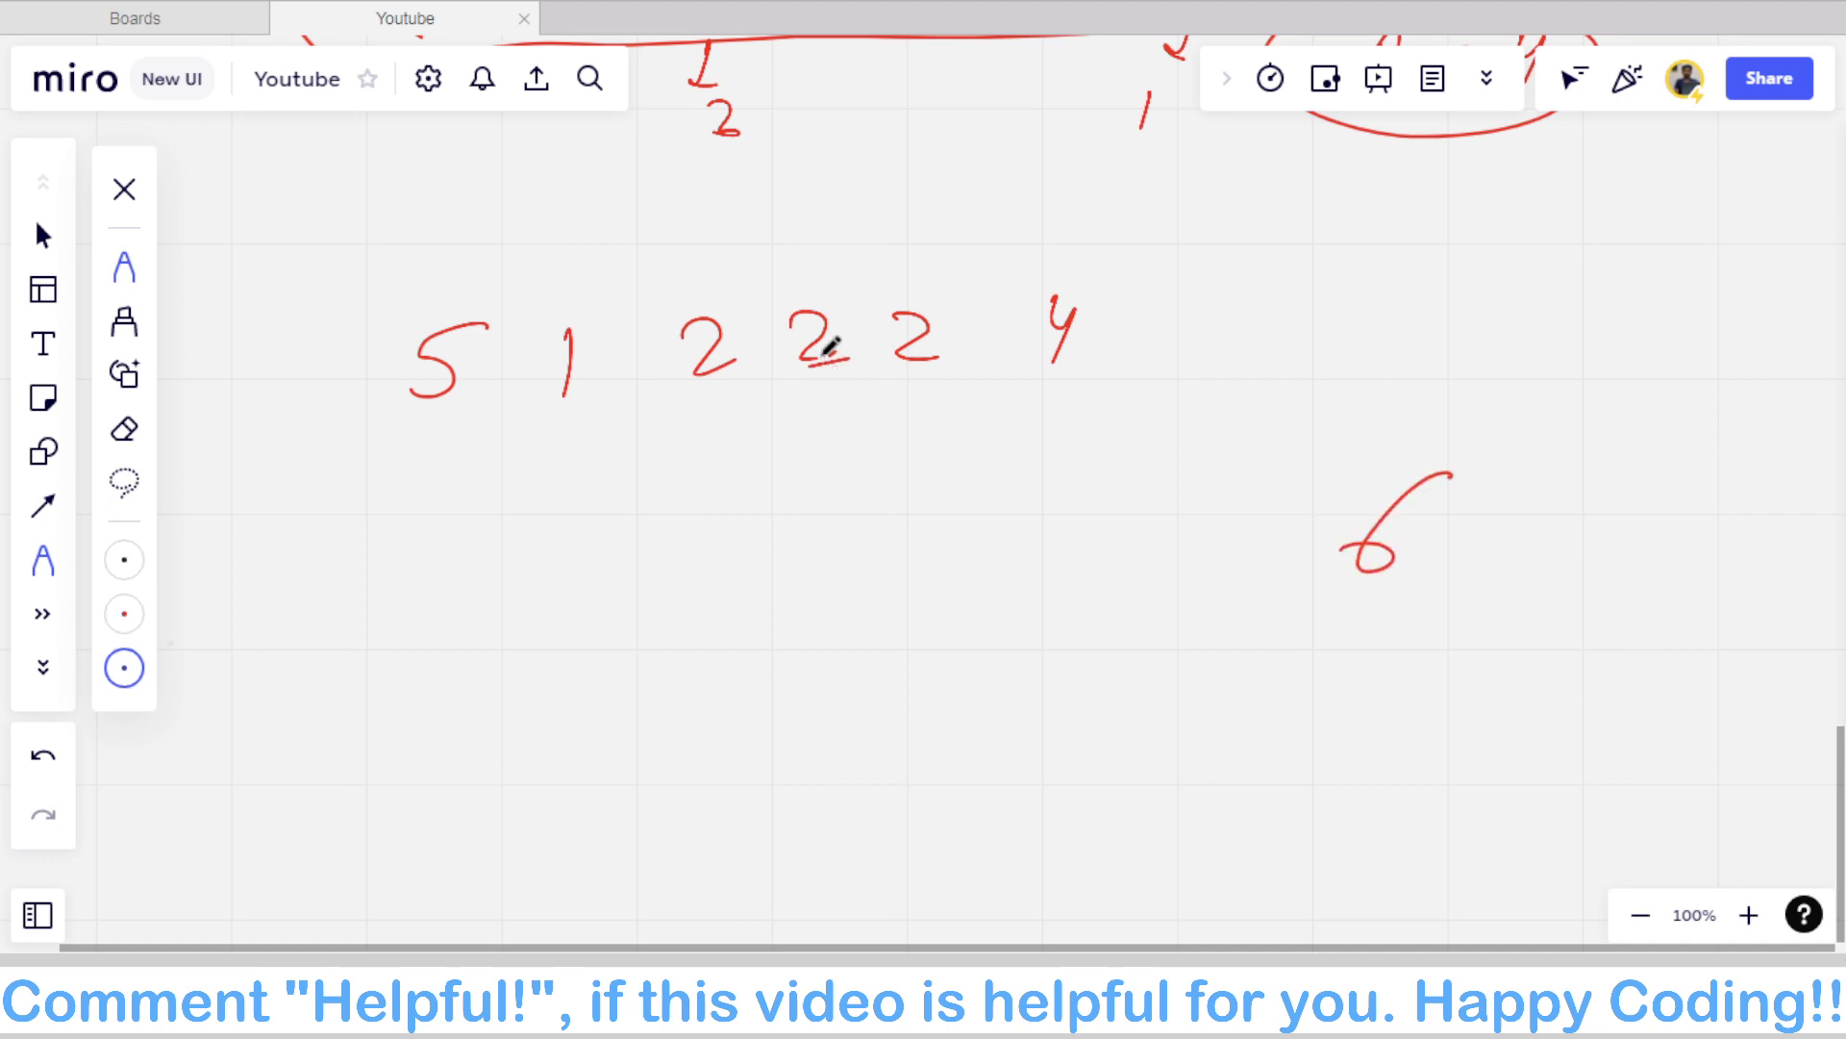
{"action": "left_click_drag", "start_coordinate": [390, 326], "coordinate": [395, 415]}
{"action": "left_click_drag", "start_coordinate": [466, 306], "coordinate": [481, 399]}
{"action": "left_click_drag", "start_coordinate": [537, 323], "coordinate": [532, 399]}
{"action": "left_click_drag", "start_coordinate": [604, 321], "coordinate": [604, 397]}
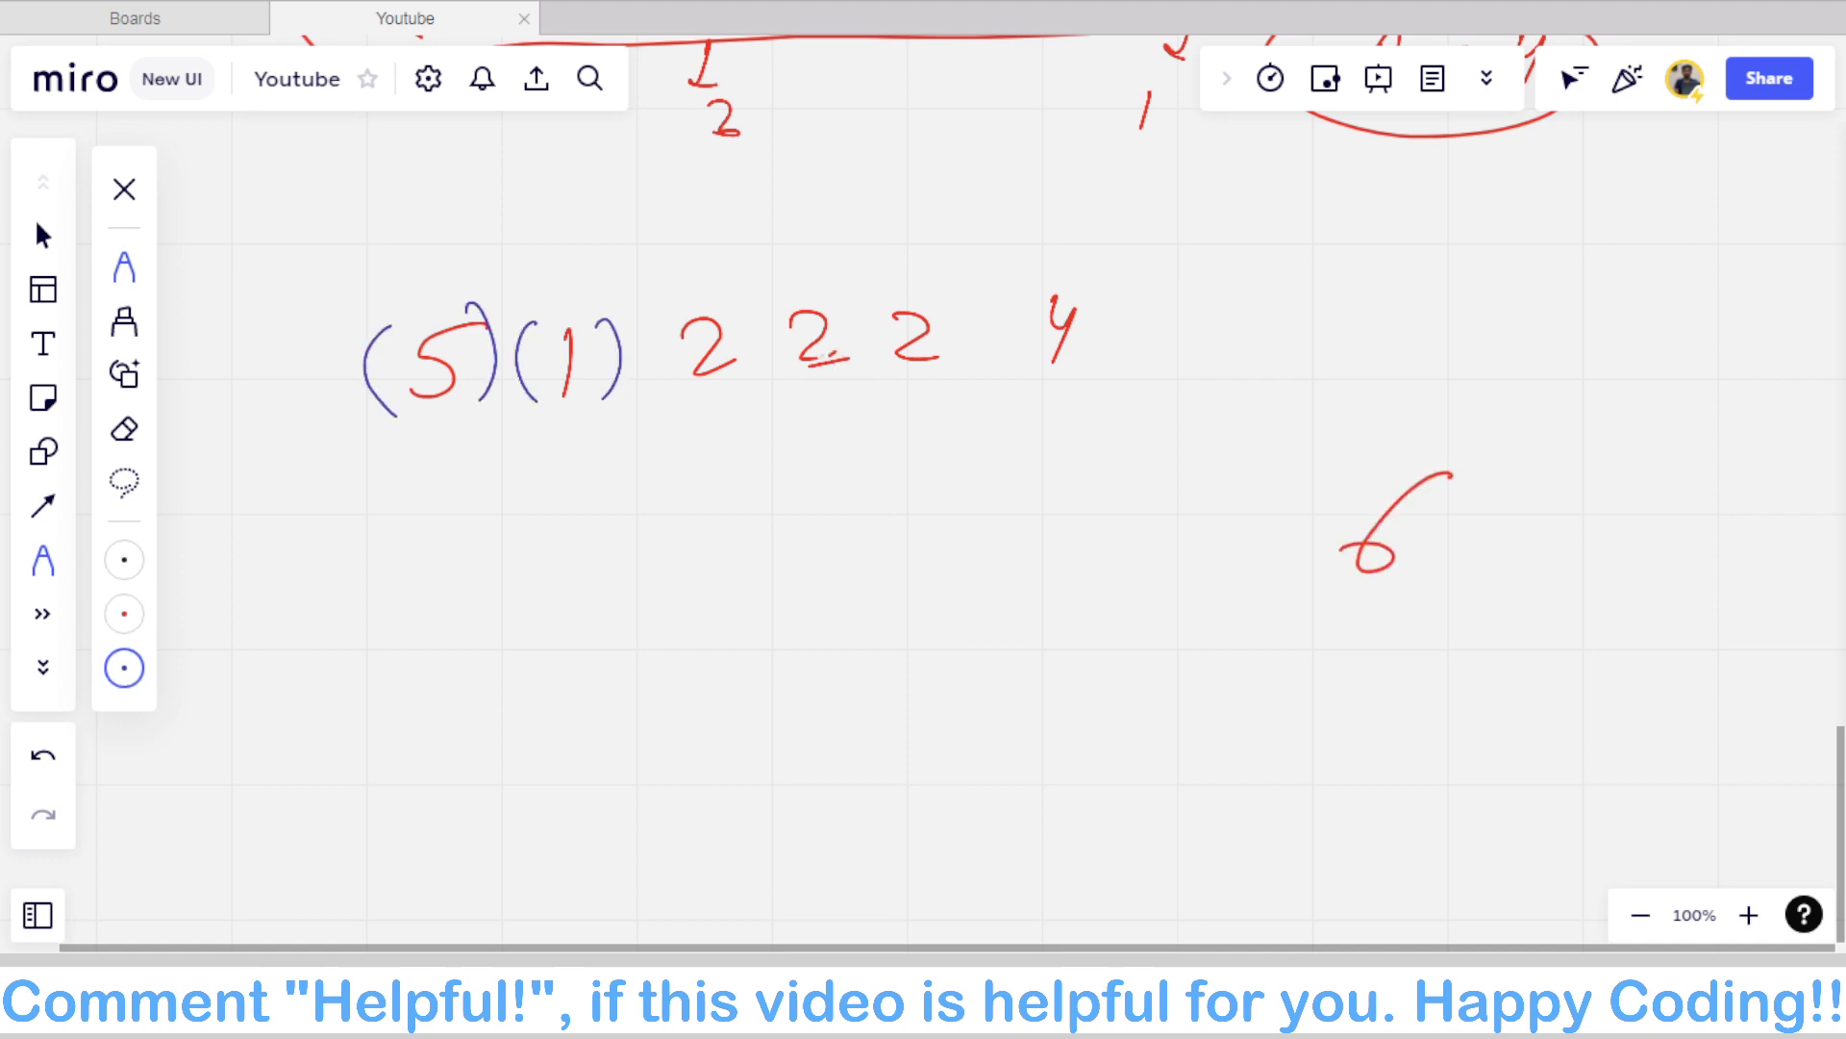
{"action": "left_click_drag", "start_coordinate": [676, 313], "coordinate": [676, 394]}
{"action": "left_click_drag", "start_coordinate": [761, 309], "coordinate": [775, 395]}
{"action": "mouse_move", "coordinate": [808, 293]}
{"action": "left_mouse_down"}
{"action": "mouse_move", "coordinate": [817, 380]}
{"action": "mouse_move", "coordinate": [862, 381]}
{"action": "left_mouse_up"}
Step: Bracket the last 2 and the 4 in blue and draw a circled 2
{"action": "left_click_drag", "start_coordinate": [911, 298], "coordinate": [910, 370]}
{"action": "left_click_drag", "start_coordinate": [964, 302], "coordinate": [955, 397]}
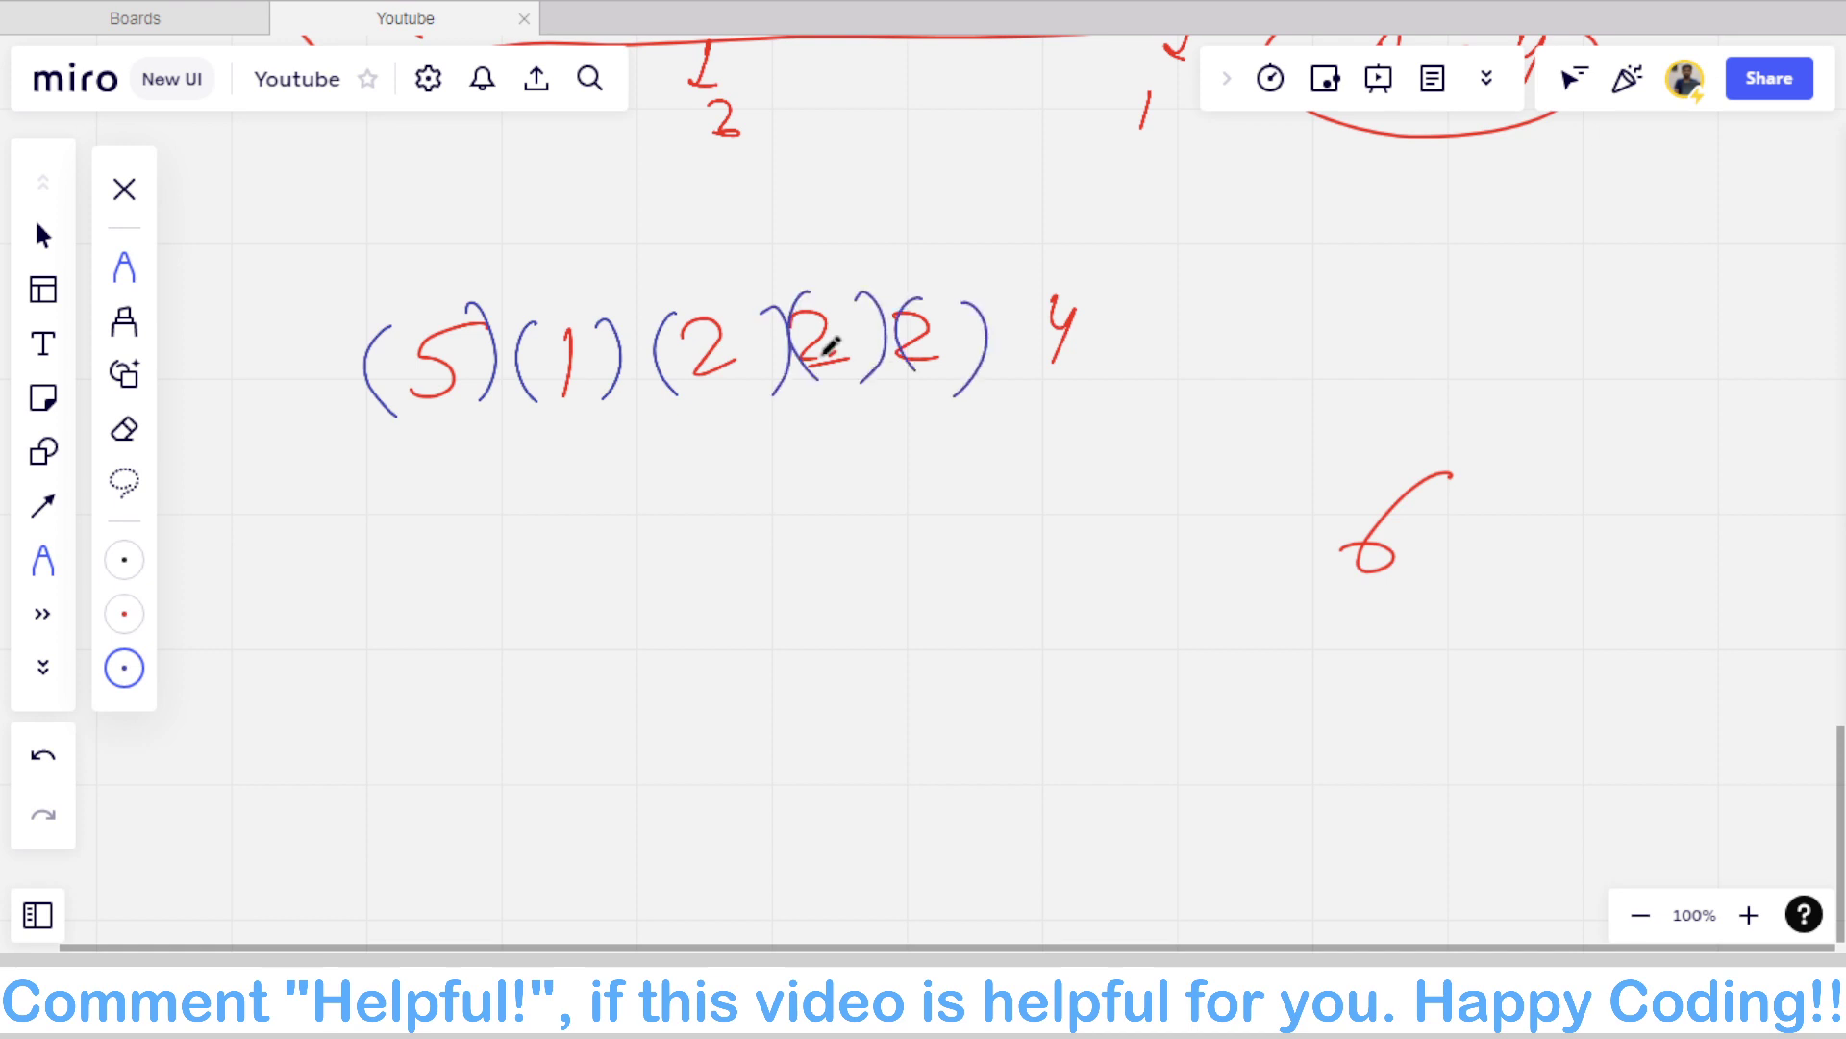
{"action": "left_click_drag", "start_coordinate": [1044, 298], "coordinate": [1027, 389]}
{"action": "mouse_move", "coordinate": [1123, 292]}
{"action": "left_mouse_down"}
{"action": "mouse_move", "coordinate": [1149, 289]}
{"action": "mouse_move", "coordinate": [1107, 391]}
{"action": "left_mouse_up"}
{"action": "mouse_move", "coordinate": [1354, 198]}
{"action": "left_mouse_down"}
{"action": "mouse_move", "coordinate": [1387, 255]}
{"action": "mouse_move", "coordinate": [1356, 197]}
{"action": "left_mouse_up"}
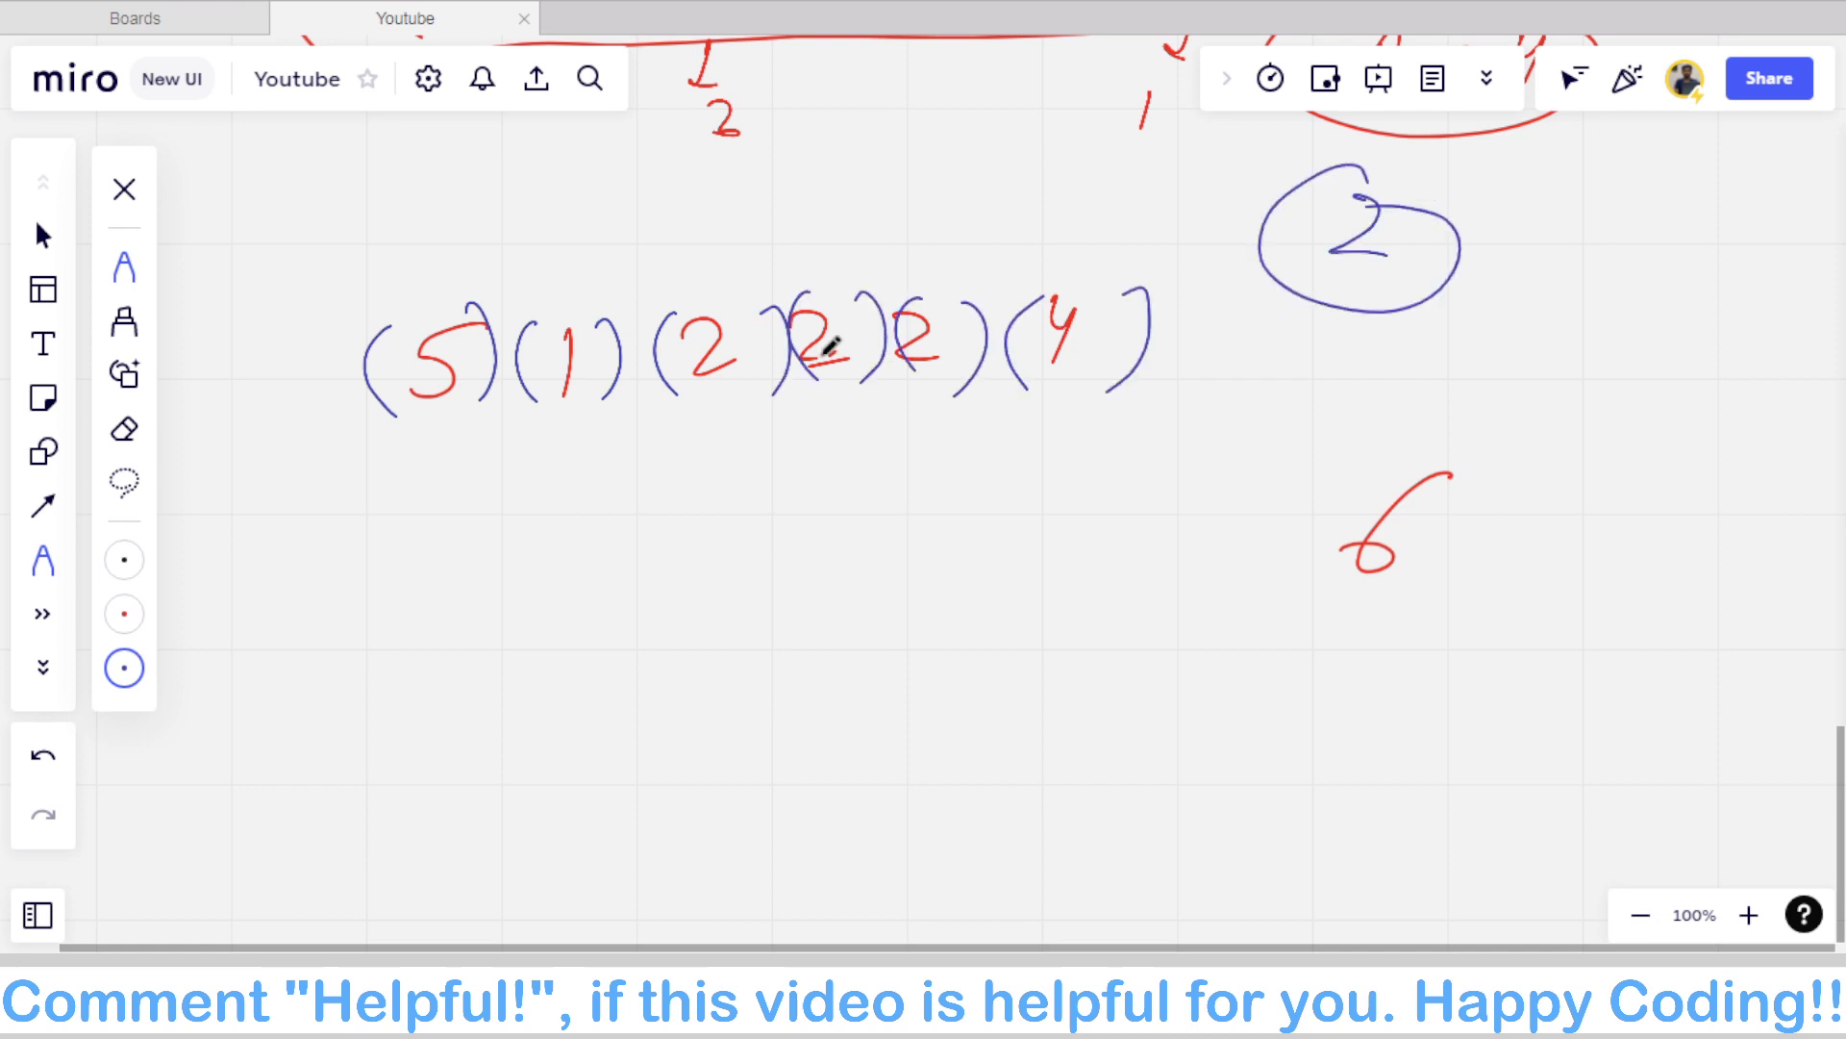
{"action": "scroll", "coordinate": [829, 346], "scroll_direction": "up", "scroll_amount": 6}
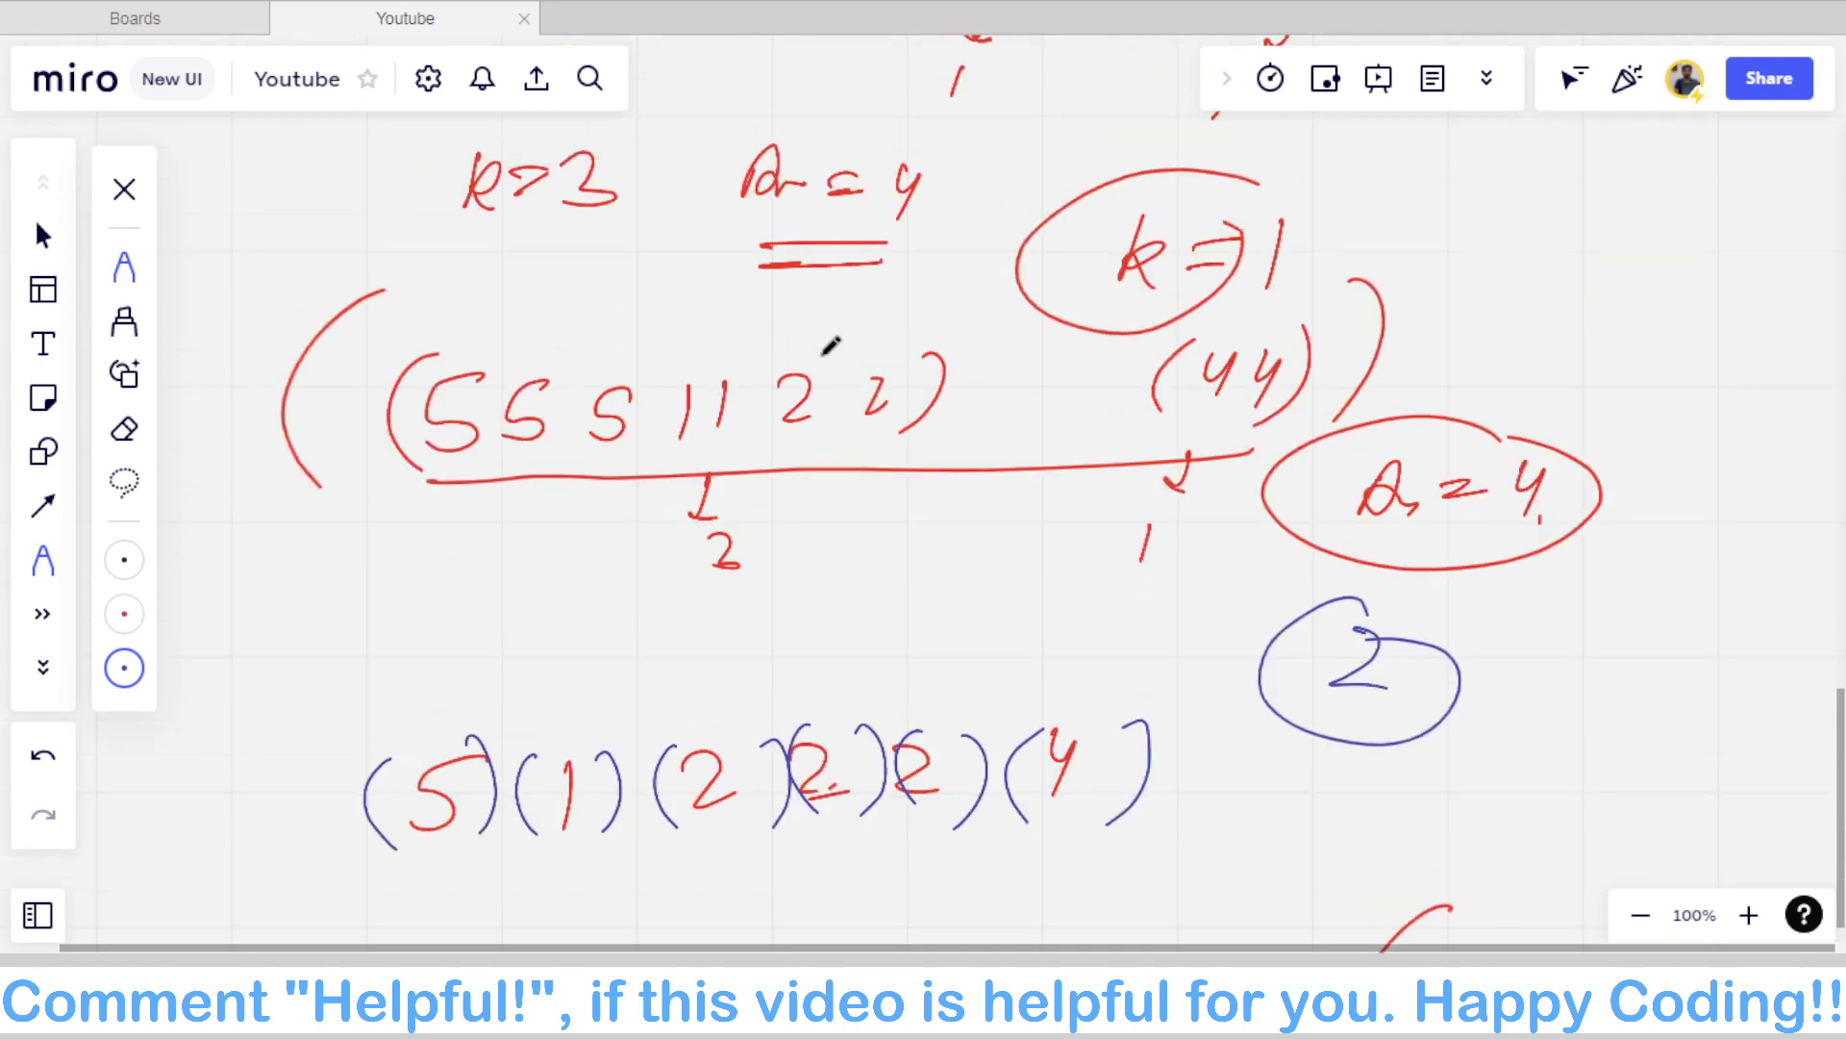
Step: Circle the repeated 5s in blue in the upper example
{"action": "scroll", "coordinate": [829, 347], "scroll_direction": "up", "scroll_amount": 7}
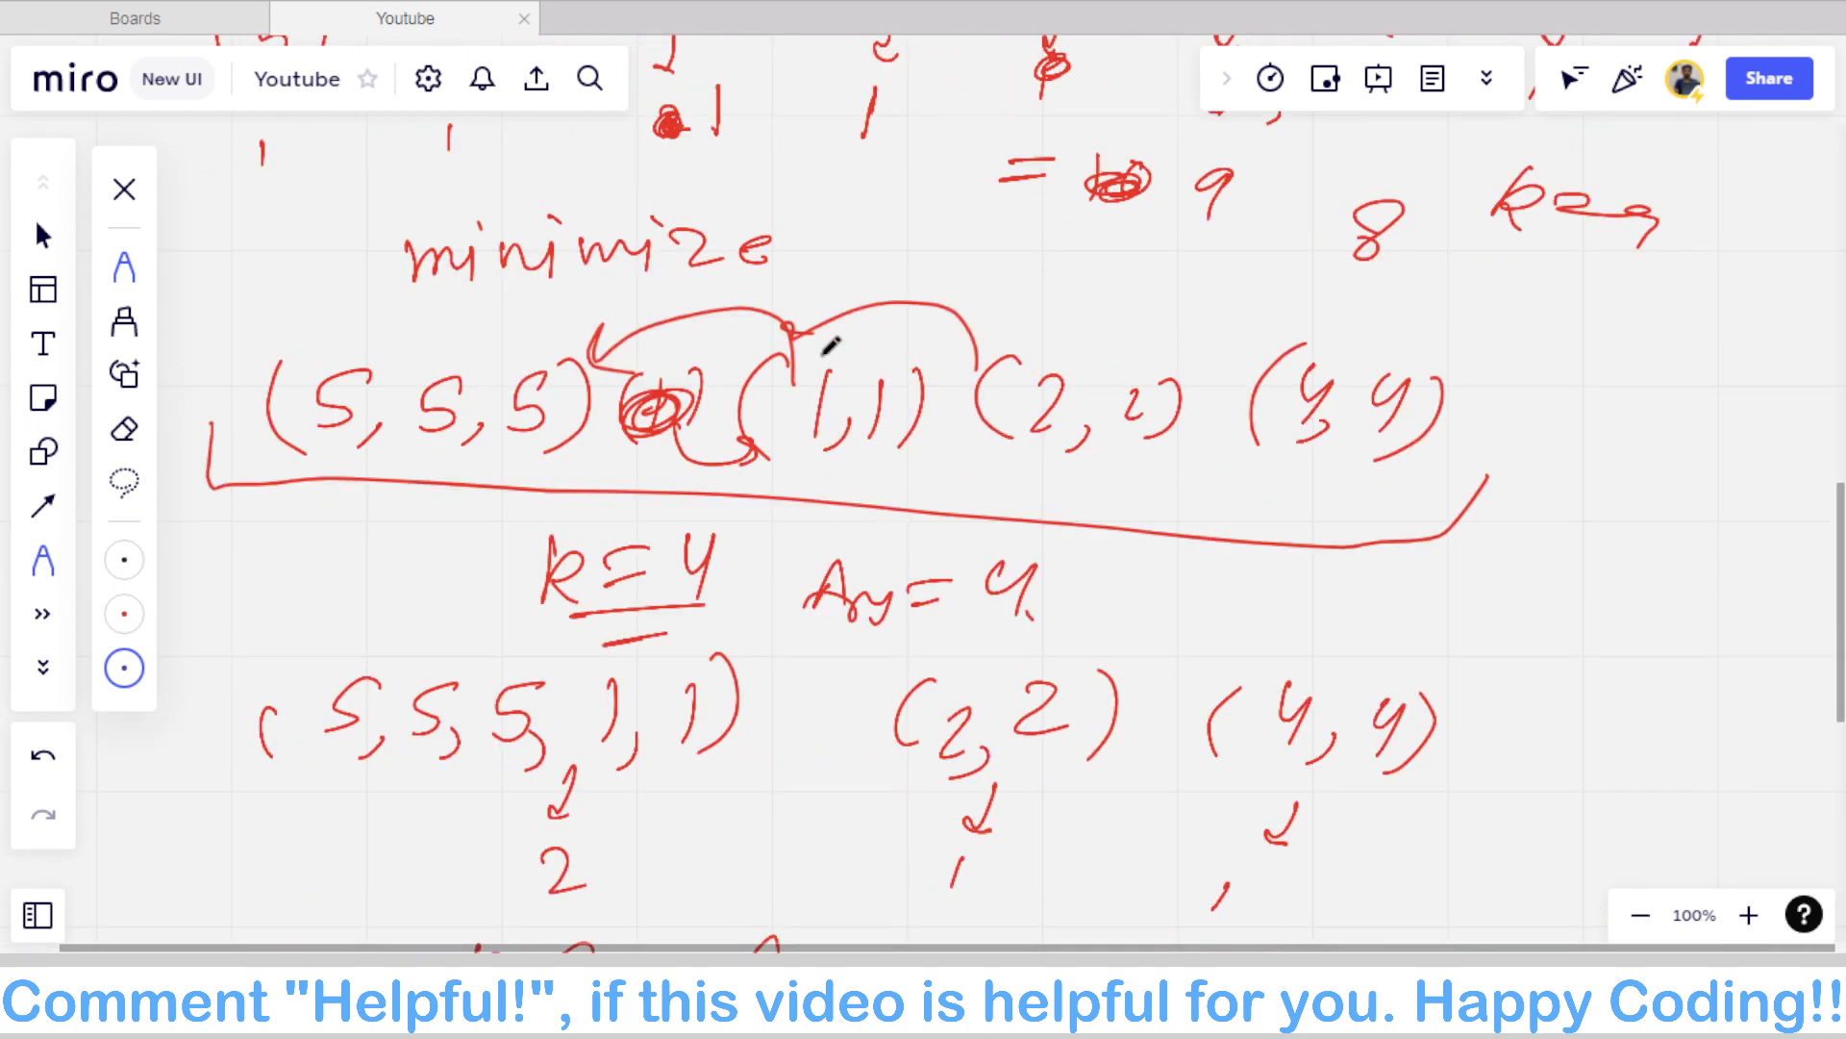
{"action": "mouse_move", "coordinate": [437, 363]}
{"action": "left_mouse_down"}
{"action": "mouse_move", "coordinate": [420, 455]}
{"action": "mouse_move", "coordinate": [441, 362]}
{"action": "mouse_move", "coordinate": [524, 342]}
{"action": "left_mouse_up"}
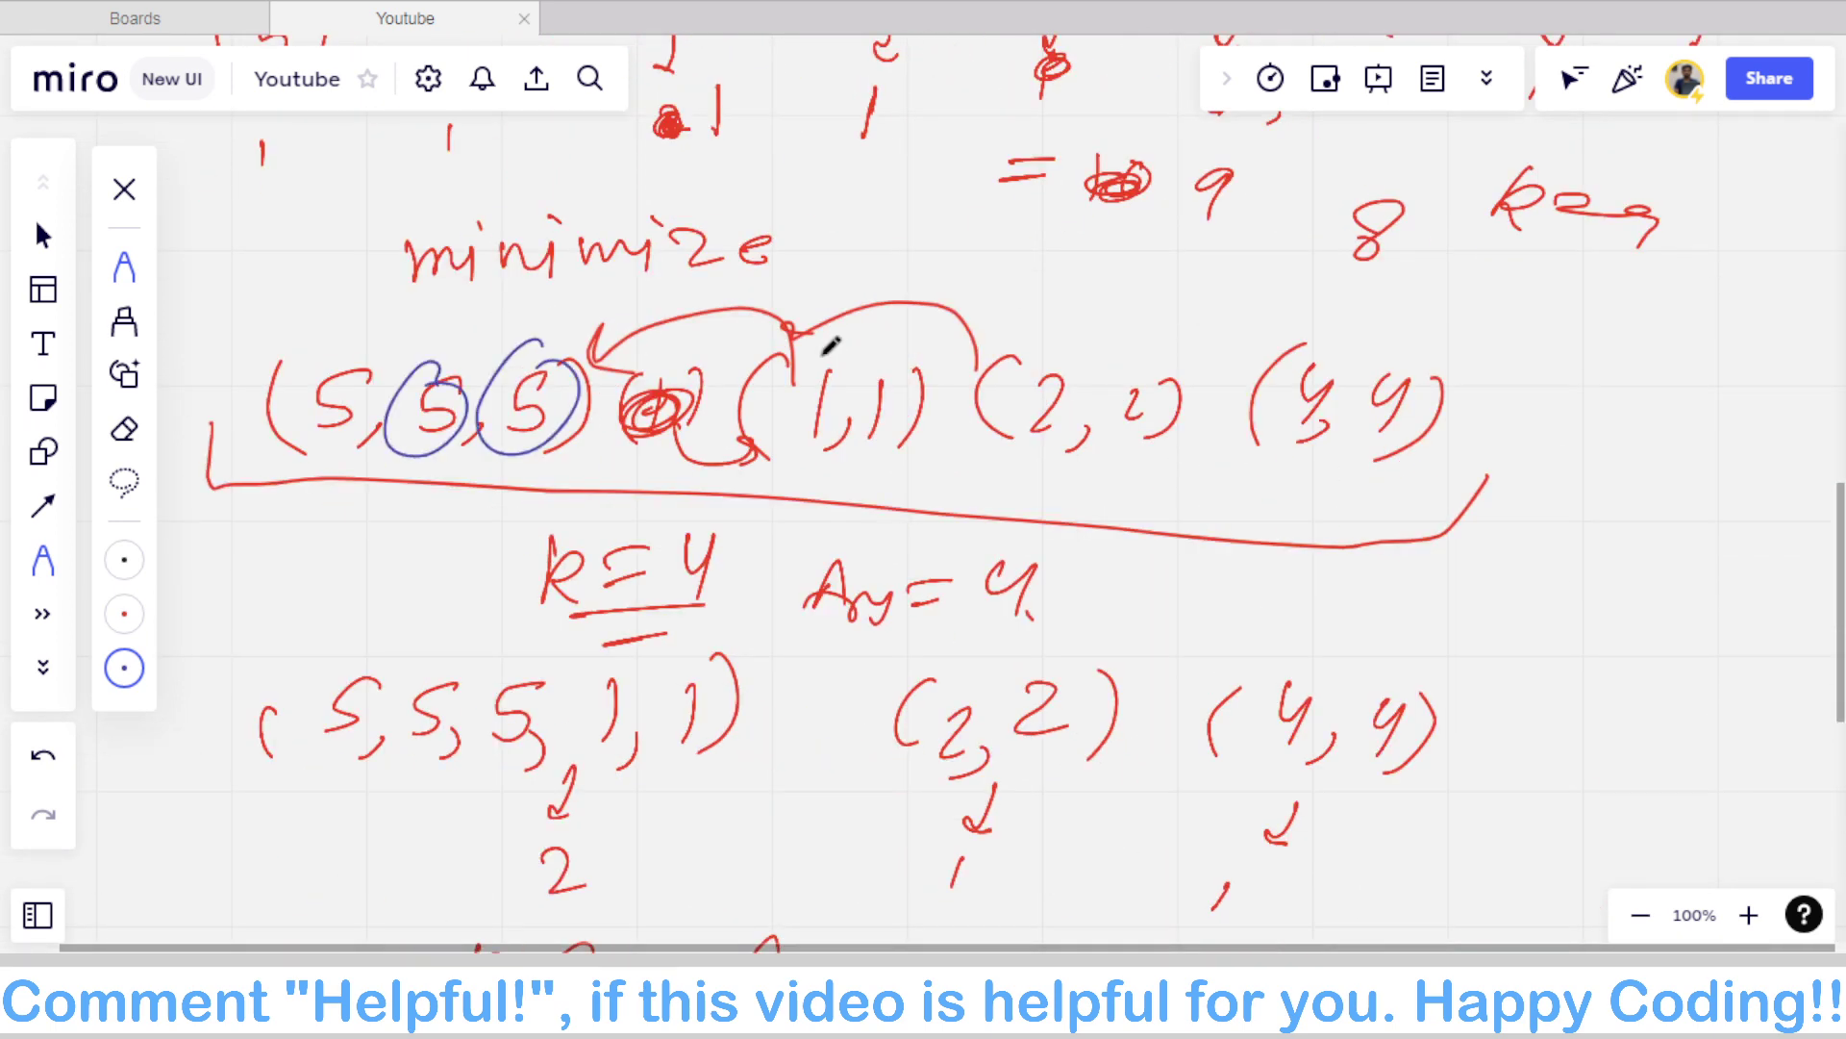
{"action": "left_click_drag", "start_coordinate": [310, 454], "coordinate": [363, 423]}
{"action": "scroll", "coordinate": [830, 346], "scroll_direction": "up", "scroll_amount": 1}
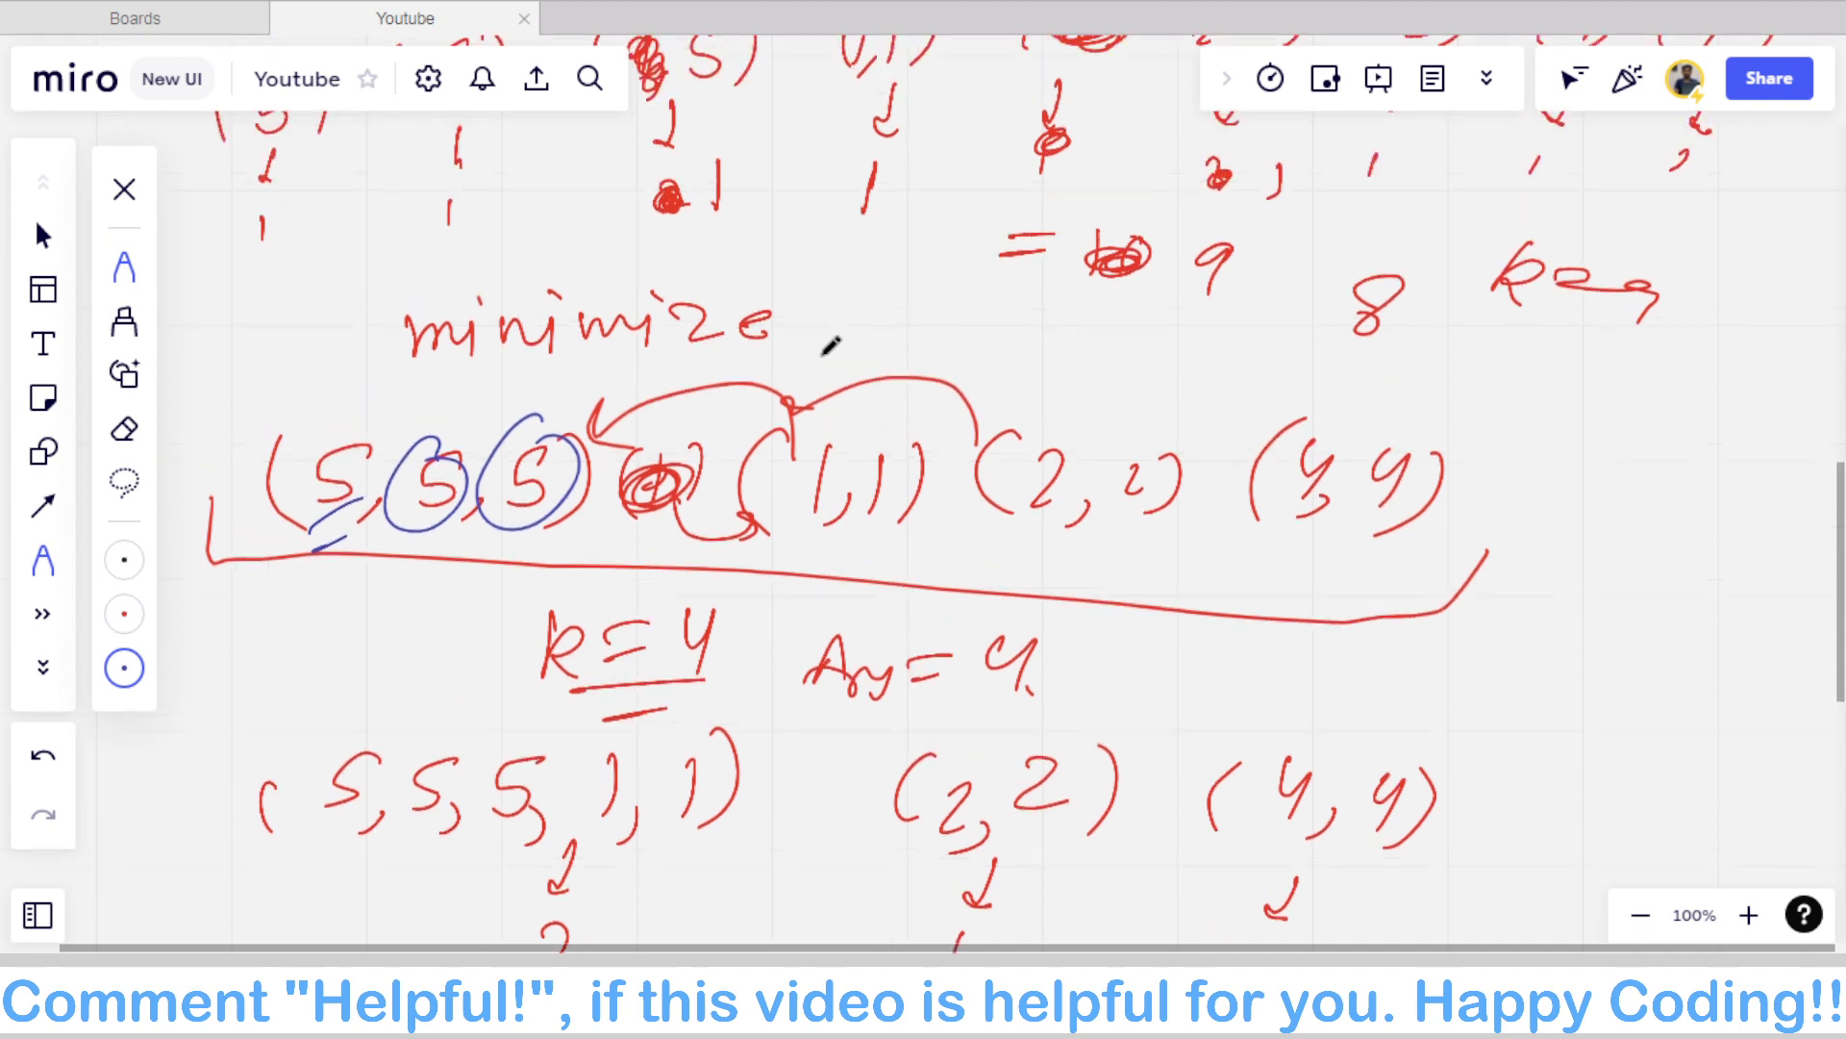
{"action": "scroll", "coordinate": [829, 347], "scroll_direction": "up", "scroll_amount": 1}
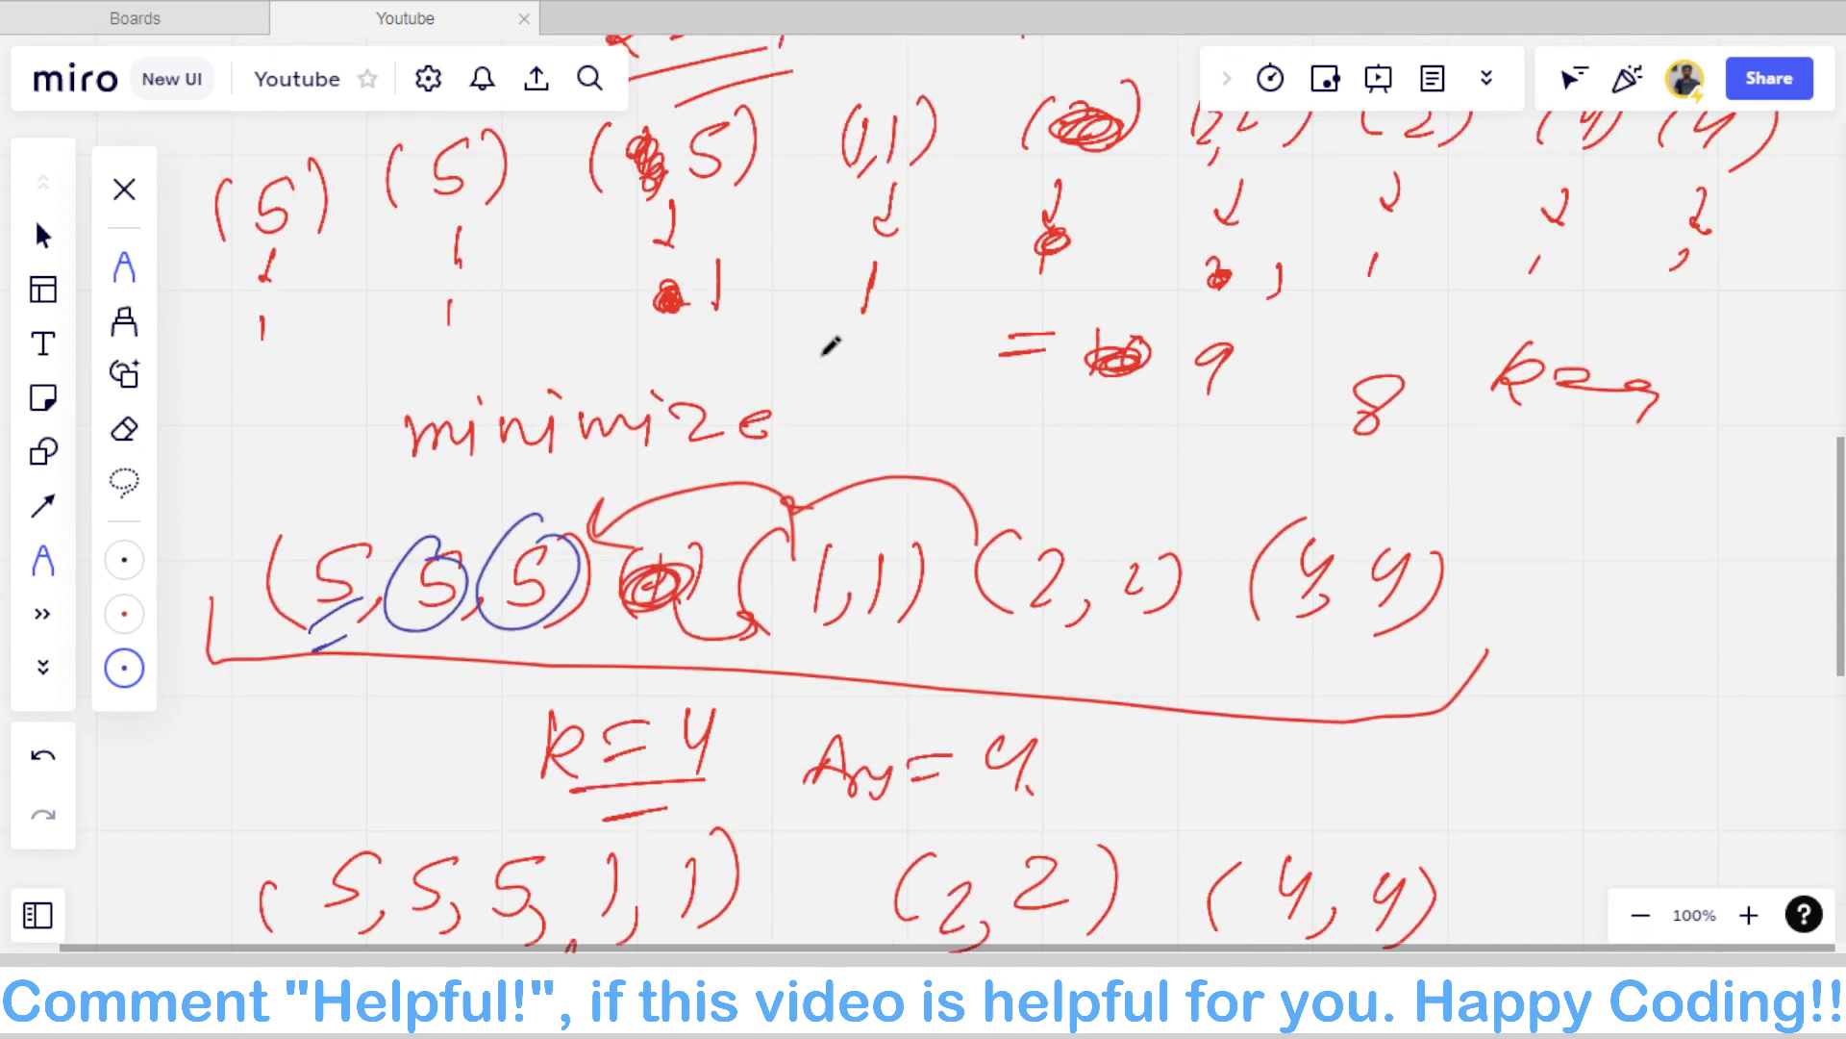
Step: Circle the second value of each pair in blue
{"action": "left_click_drag", "start_coordinate": [899, 546], "coordinate": [894, 550]}
{"action": "left_click_drag", "start_coordinate": [1154, 553], "coordinate": [1149, 558]}
{"action": "mouse_move", "coordinate": [1413, 553]}
{"action": "left_mouse_down"}
{"action": "mouse_move", "coordinate": [1379, 558]}
{"action": "mouse_move", "coordinate": [1409, 555]}
{"action": "left_mouse_up"}
{"action": "mouse_move", "coordinate": [1570, 522]}
{"action": "left_mouse_down"}
{"action": "mouse_move", "coordinate": [1589, 535]}
{"action": "mouse_move", "coordinate": [1515, 577]}
{"action": "mouse_move", "coordinate": [1577, 502]}
{"action": "left_mouse_up"}
{"action": "scroll", "coordinate": [824, 342], "scroll_direction": "down", "scroll_amount": 1}
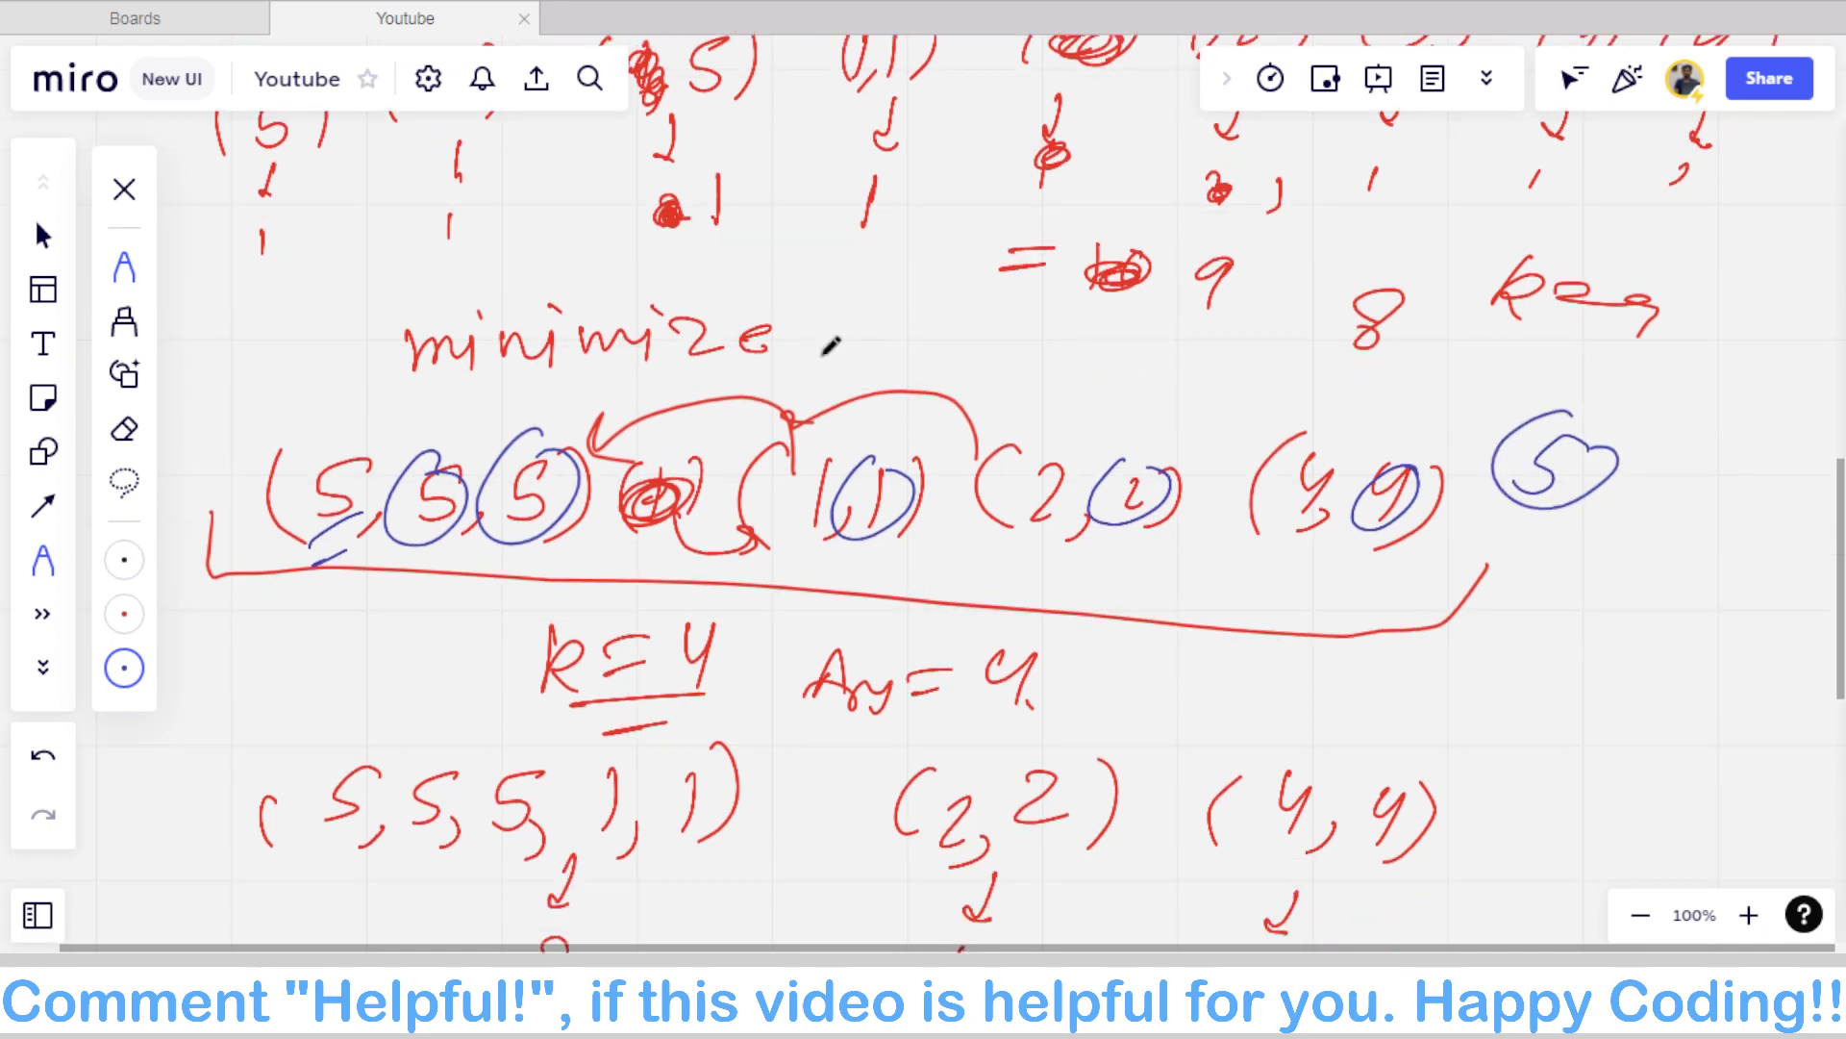
{"action": "scroll", "coordinate": [829, 347], "scroll_direction": "up", "scroll_amount": 5}
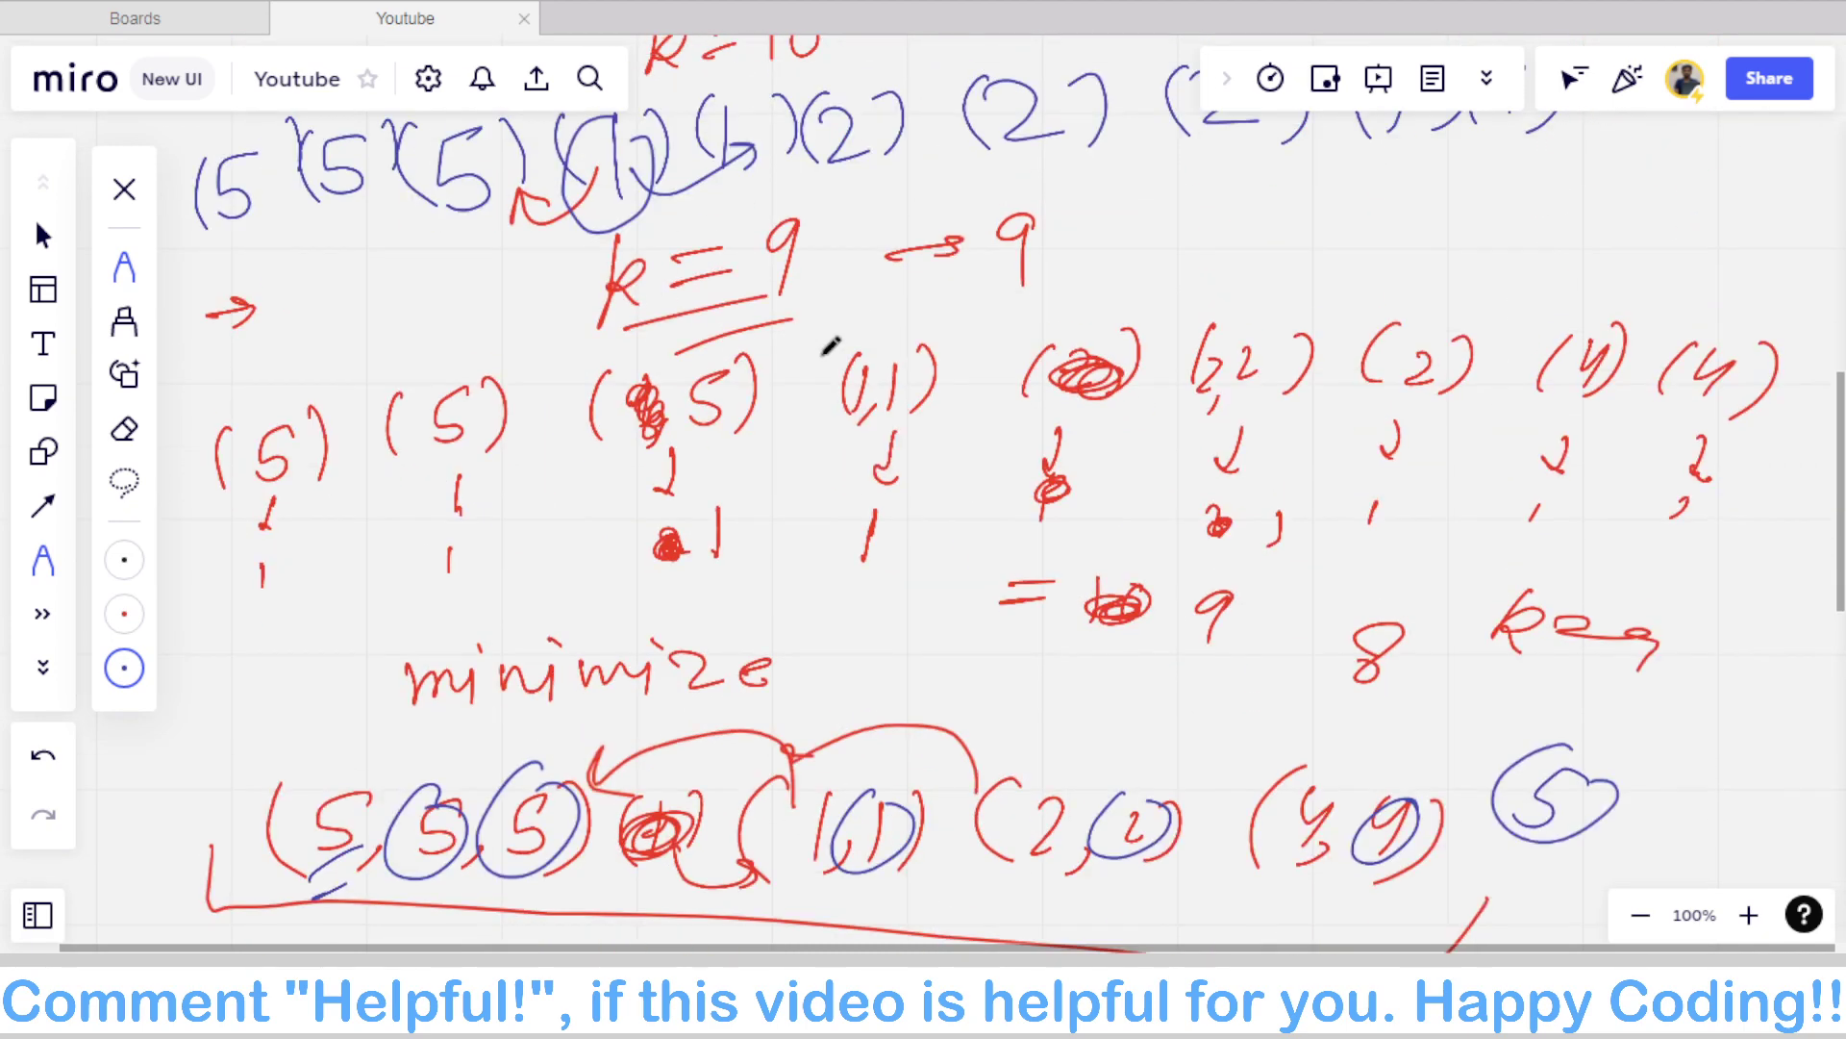
{"action": "scroll", "coordinate": [829, 344], "scroll_direction": "up", "scroll_amount": 1}
Step: Circle the 1, both 2s and the 9 in the top row, adding a circled 6
{"action": "mouse_move", "coordinate": [375, 200]}
{"action": "left_mouse_down"}
{"action": "mouse_move", "coordinate": [409, 240]}
{"action": "mouse_move", "coordinate": [476, 217]}
{"action": "left_mouse_up"}
{"action": "left_click_drag", "start_coordinate": [601, 204], "coordinate": [591, 201]}
{"action": "left_click_drag", "start_coordinate": [774, 179], "coordinate": [856, 197]}
{"action": "mouse_move", "coordinate": [1118, 151]}
{"action": "left_mouse_down"}
{"action": "mouse_move", "coordinate": [1037, 245]}
{"action": "mouse_move", "coordinate": [1121, 154]}
{"action": "left_mouse_up"}
{"action": "mouse_move", "coordinate": [1422, 204]}
{"action": "left_mouse_down"}
{"action": "mouse_move", "coordinate": [1394, 231]}
{"action": "mouse_move", "coordinate": [1433, 185]}
{"action": "left_mouse_up"}
Step: Write the values 10, 15, 4, 8 and three more 4s in blue
{"action": "left_click_drag", "start_coordinate": [1116, 464], "coordinate": [1113, 524]}
{"action": "left_click_drag", "start_coordinate": [1154, 485], "coordinate": [1157, 489]}
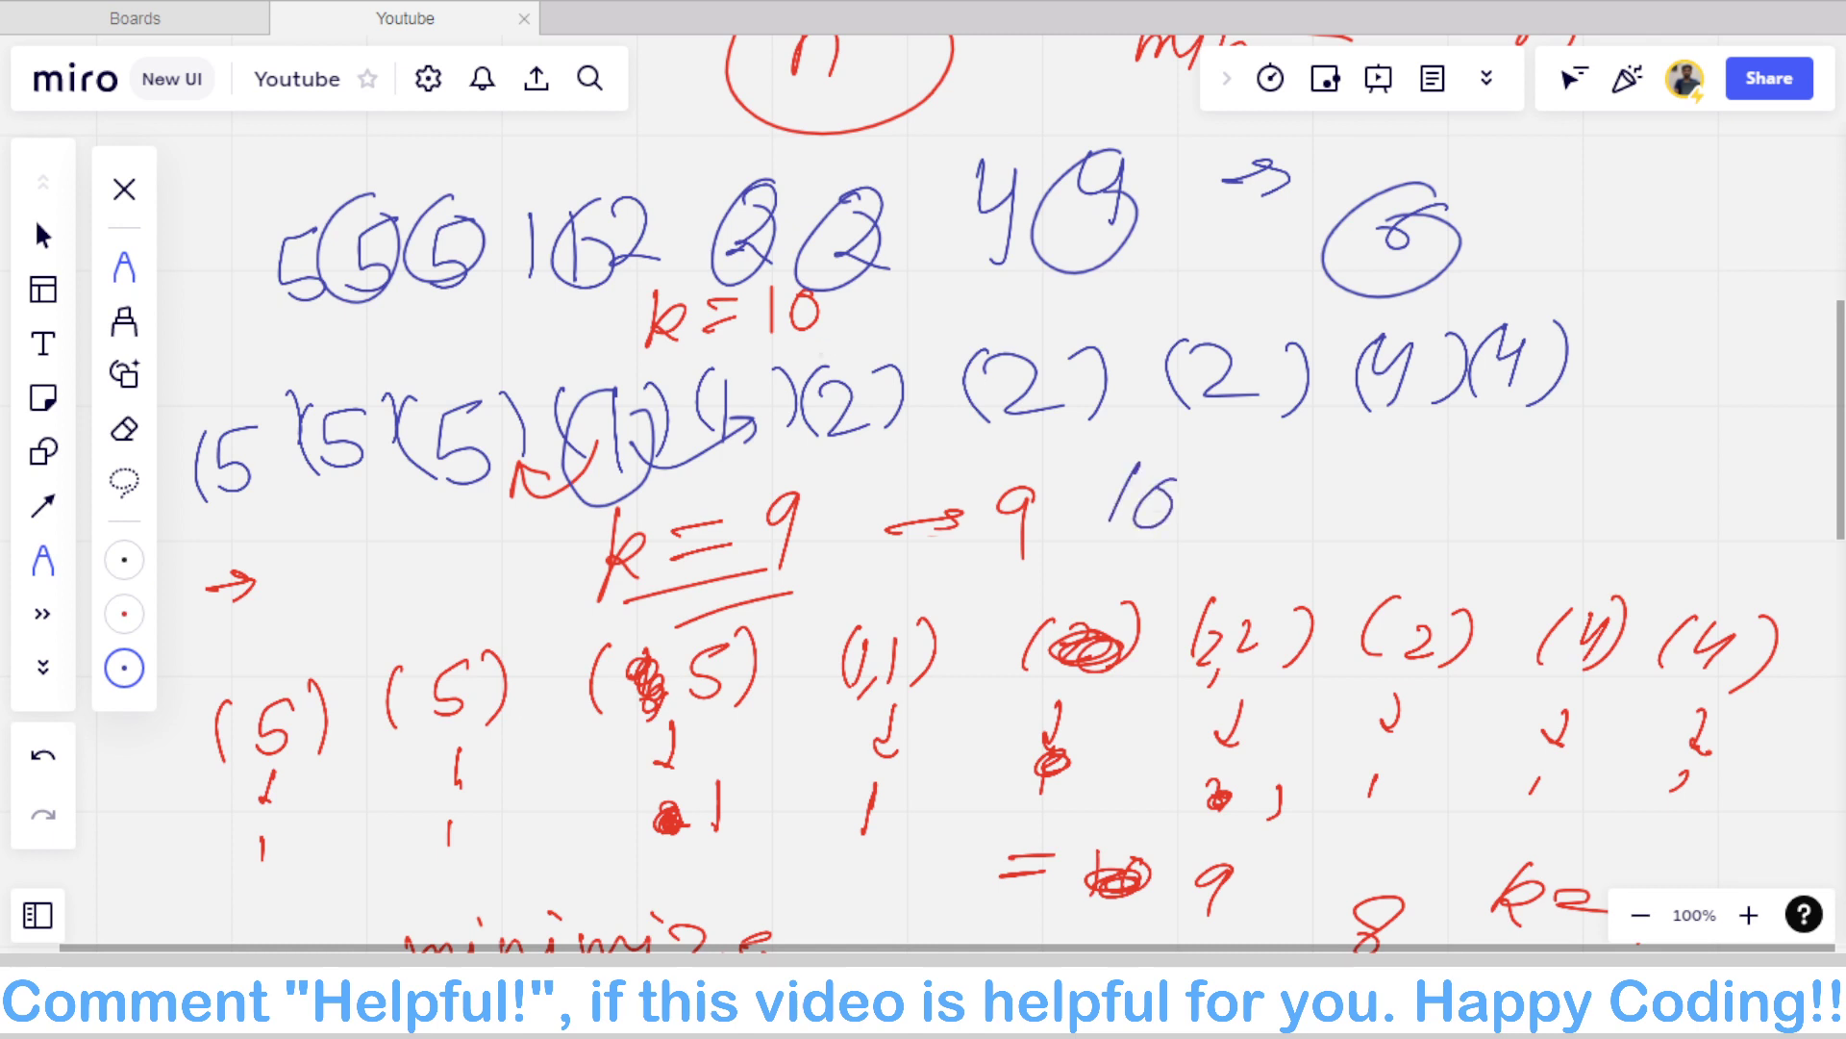
{"action": "left_click_drag", "start_coordinate": [1356, 480], "coordinate": [1344, 524]}
{"action": "mouse_move", "coordinate": [1231, 516]}
{"action": "left_mouse_down"}
{"action": "mouse_move", "coordinate": [1202, 556]}
{"action": "mouse_move", "coordinate": [1246, 541]}
{"action": "left_mouse_up"}
{"action": "mouse_move", "coordinate": [1308, 540]}
{"action": "left_mouse_down"}
{"action": "mouse_move", "coordinate": [1327, 531]}
{"action": "mouse_move", "coordinate": [1357, 573]}
{"action": "left_mouse_up"}
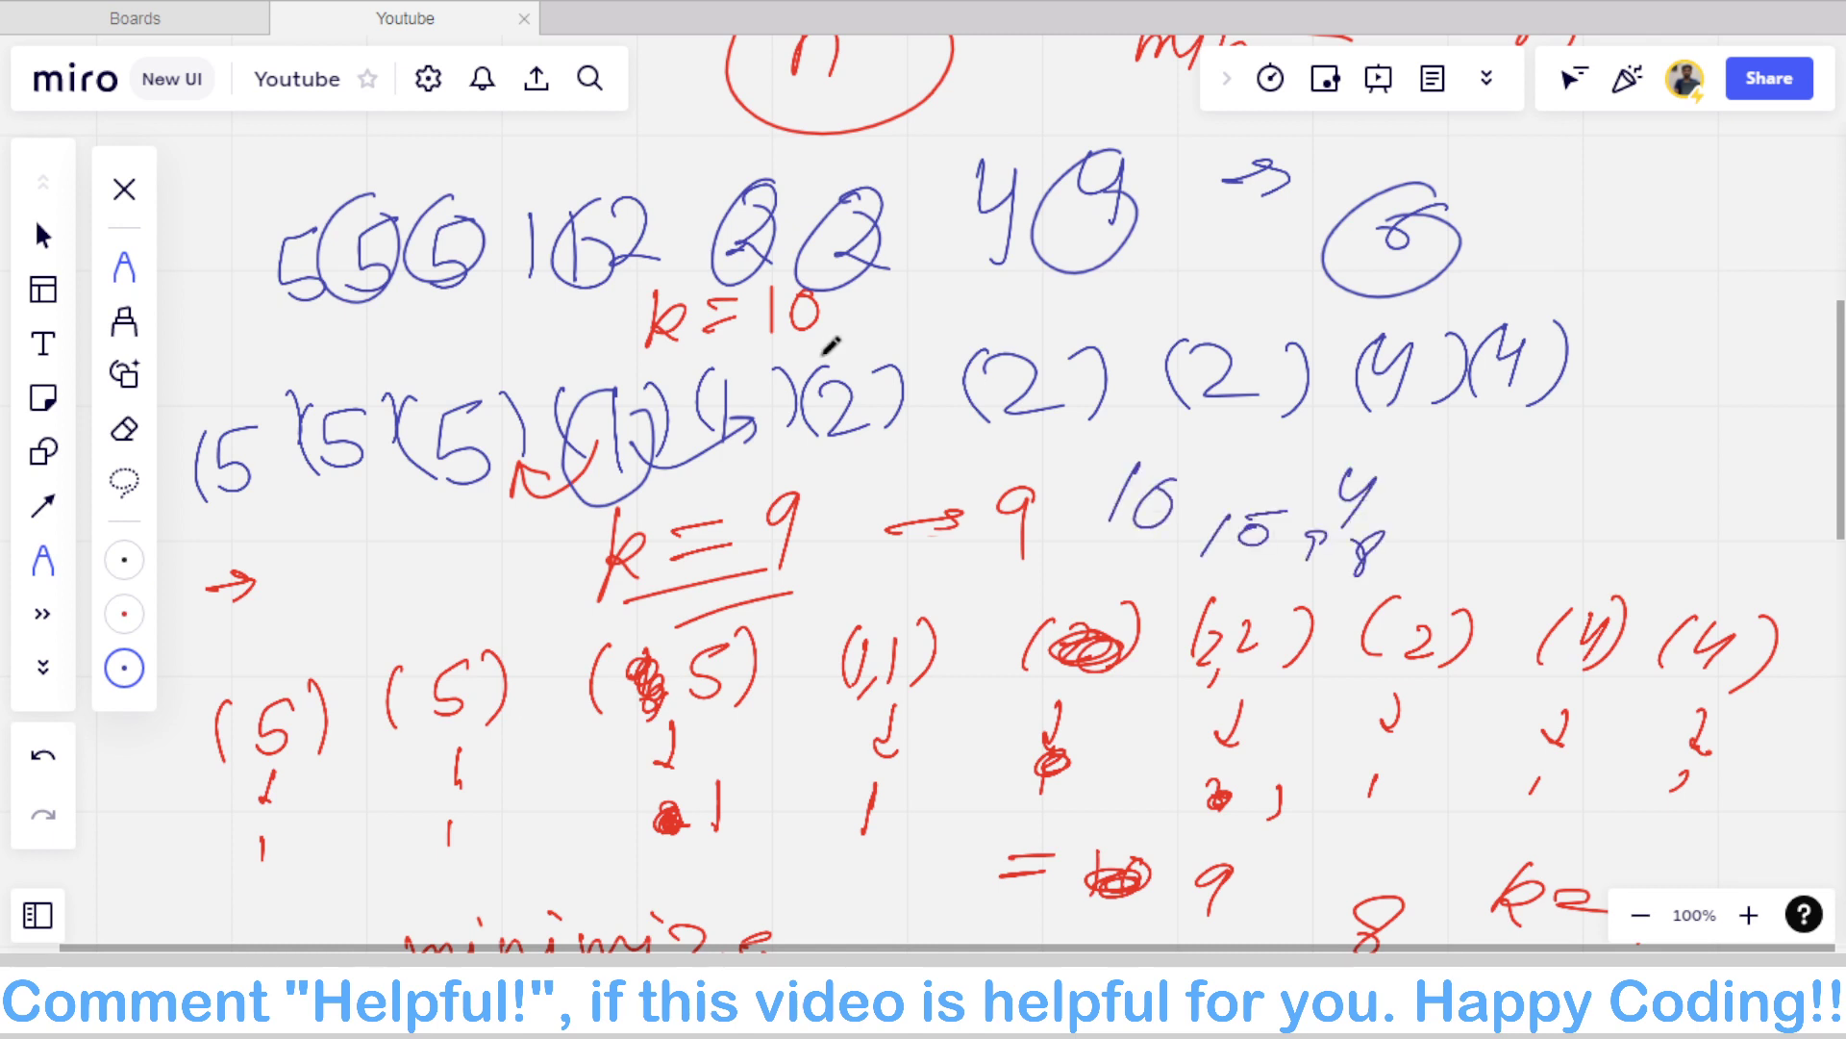
{"action": "mouse_move", "coordinate": [1375, 464]}
{"action": "left_mouse_down"}
{"action": "mouse_move", "coordinate": [1308, 519]}
{"action": "mouse_move", "coordinate": [1385, 481]}
{"action": "mouse_move", "coordinate": [1454, 525]}
{"action": "left_mouse_up"}
{"action": "left_click_drag", "start_coordinate": [1488, 488], "coordinate": [1548, 553]}
Step: Overwrite the circled 6 so it reads 2
{"action": "left_click_drag", "start_coordinate": [1384, 229], "coordinate": [1463, 296]}
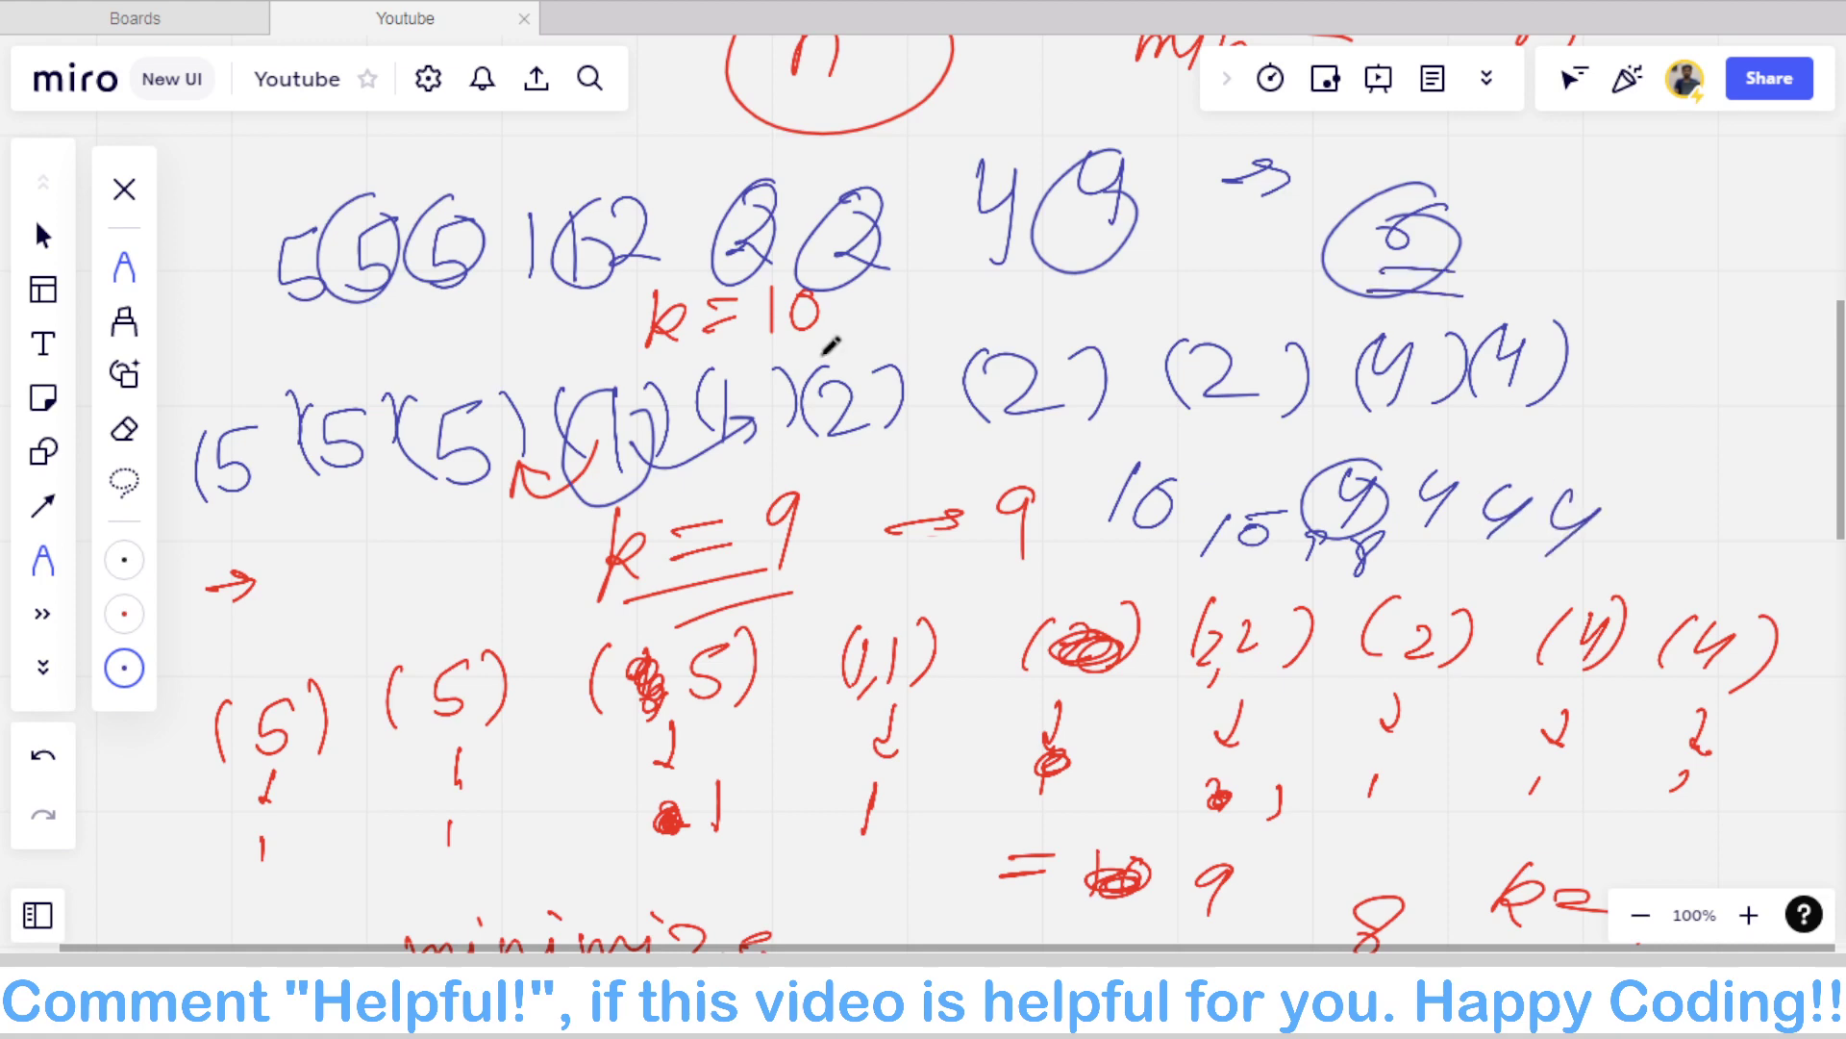
{"action": "scroll", "coordinate": [828, 346], "scroll_direction": "up", "scroll_amount": 1}
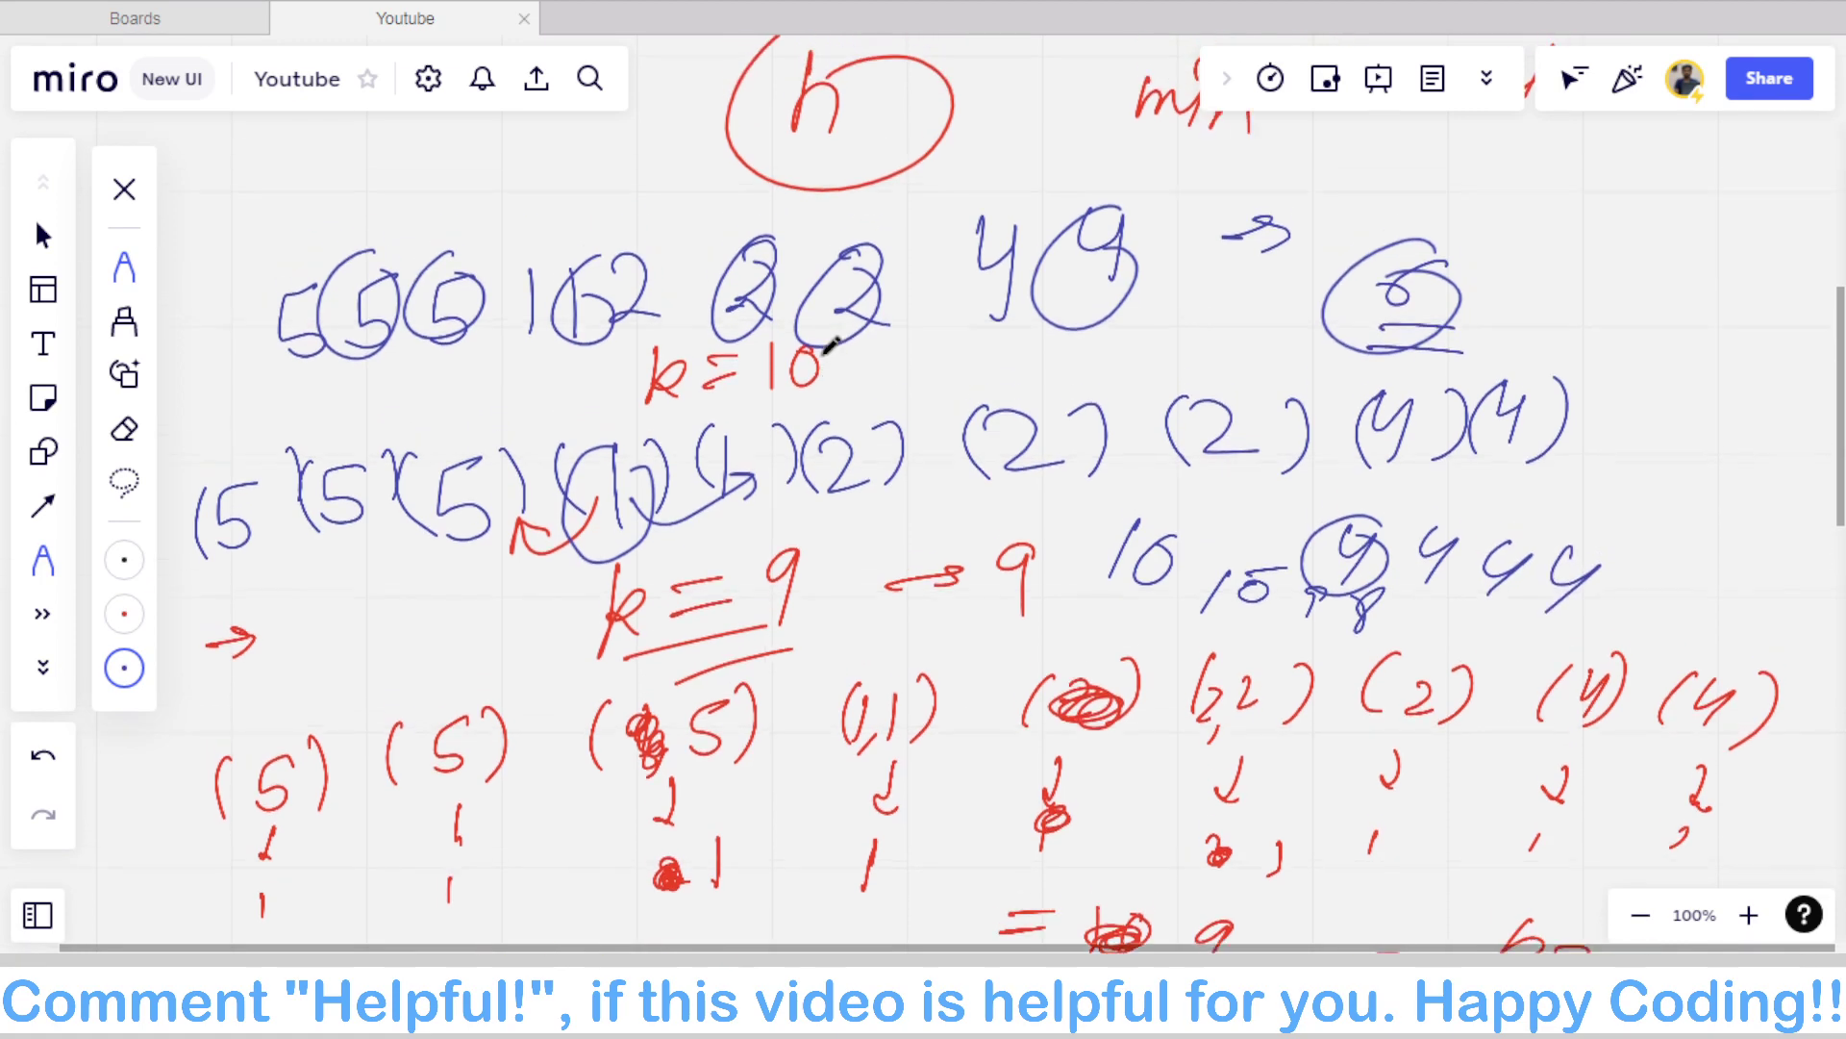
{"action": "scroll", "coordinate": [829, 346], "scroll_direction": "down", "scroll_amount": 5}
{"action": "scroll", "coordinate": [829, 346], "scroll_direction": "down", "scroll_amount": 2}
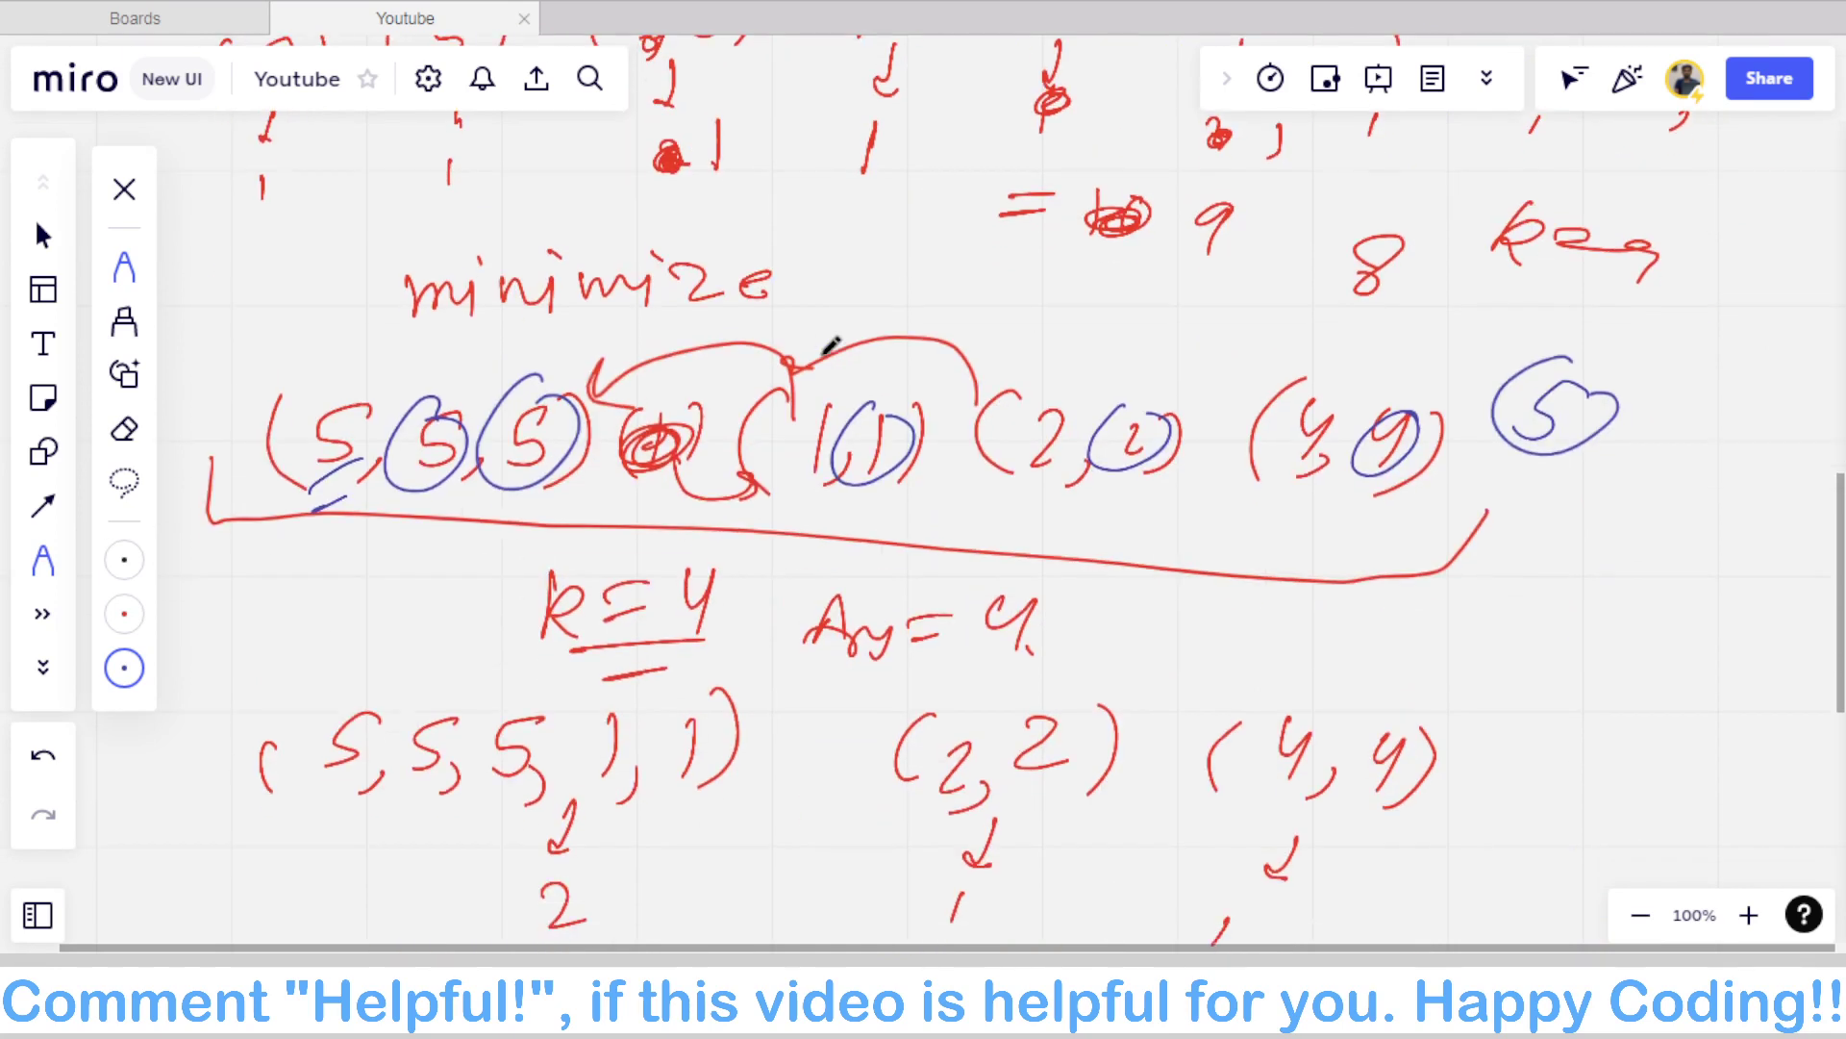
{"action": "scroll", "coordinate": [829, 346], "scroll_direction": "down", "scroll_amount": 7}
{"action": "scroll", "coordinate": [829, 344], "scroll_direction": "down", "scroll_amount": 3}
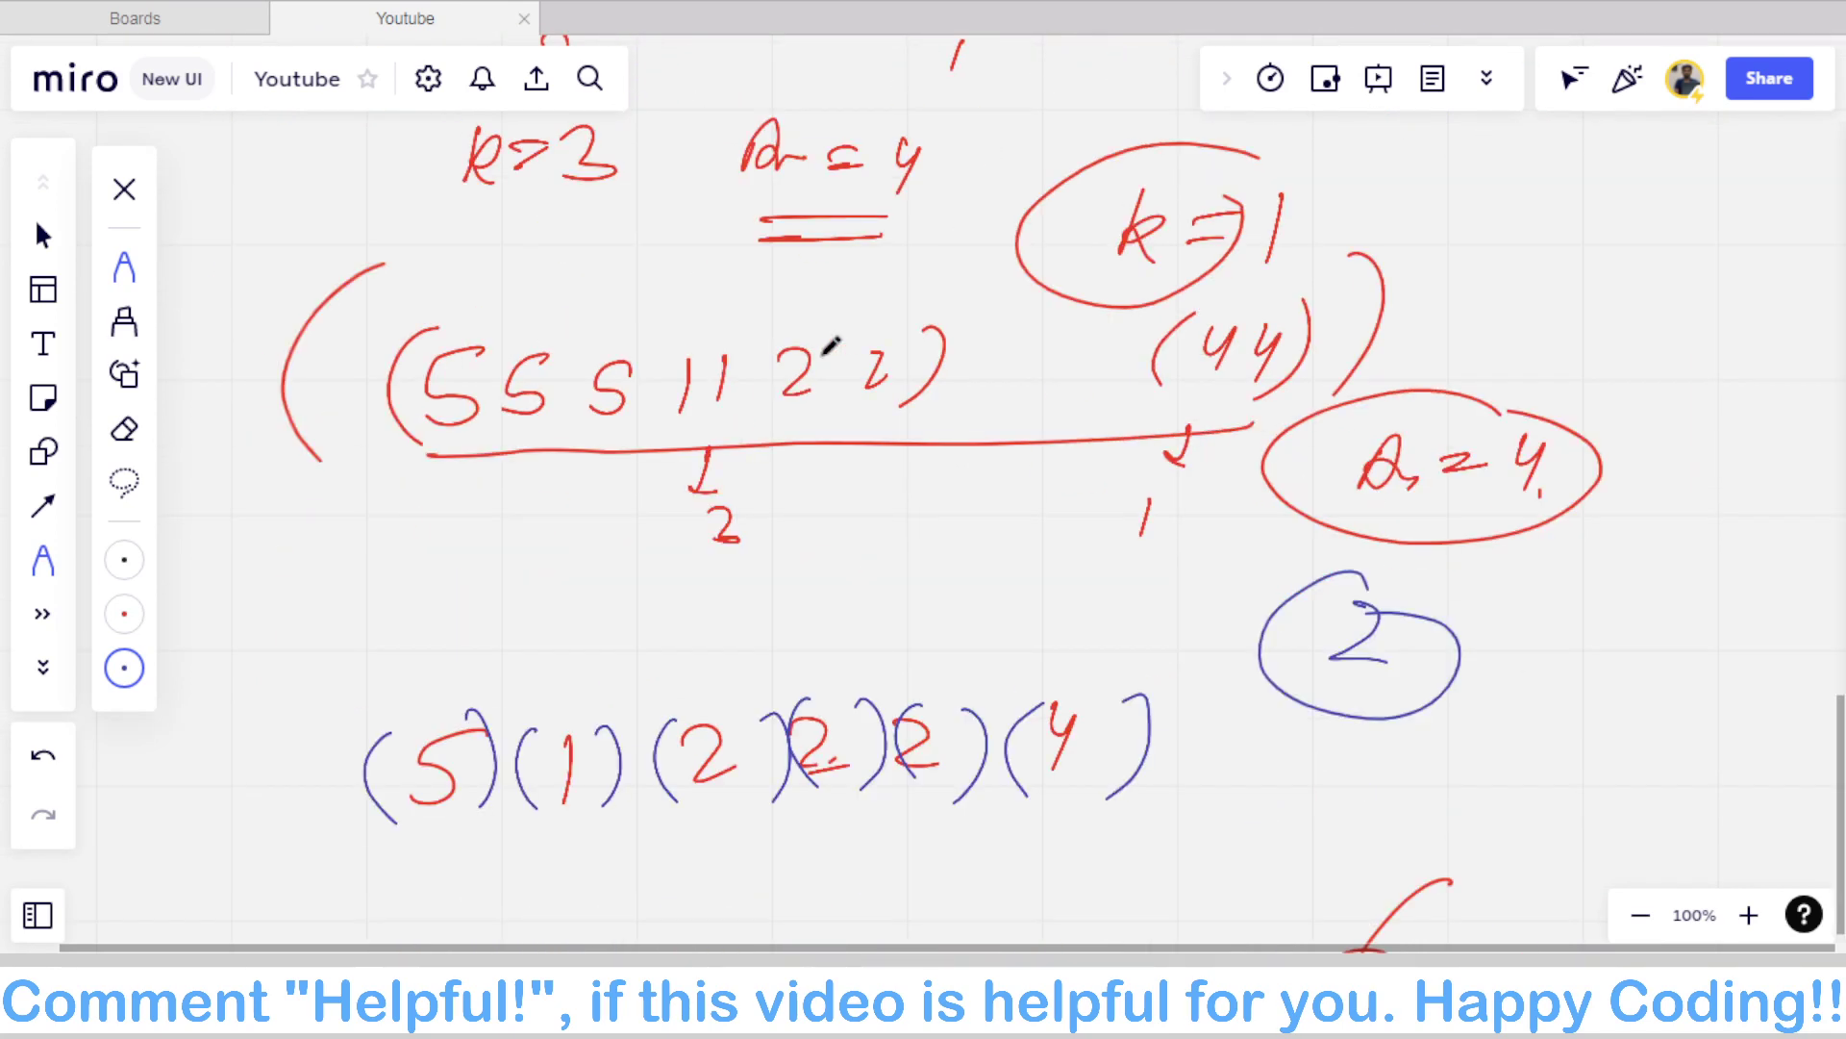
{"action": "scroll", "coordinate": [829, 347], "scroll_direction": "down", "scroll_amount": 1}
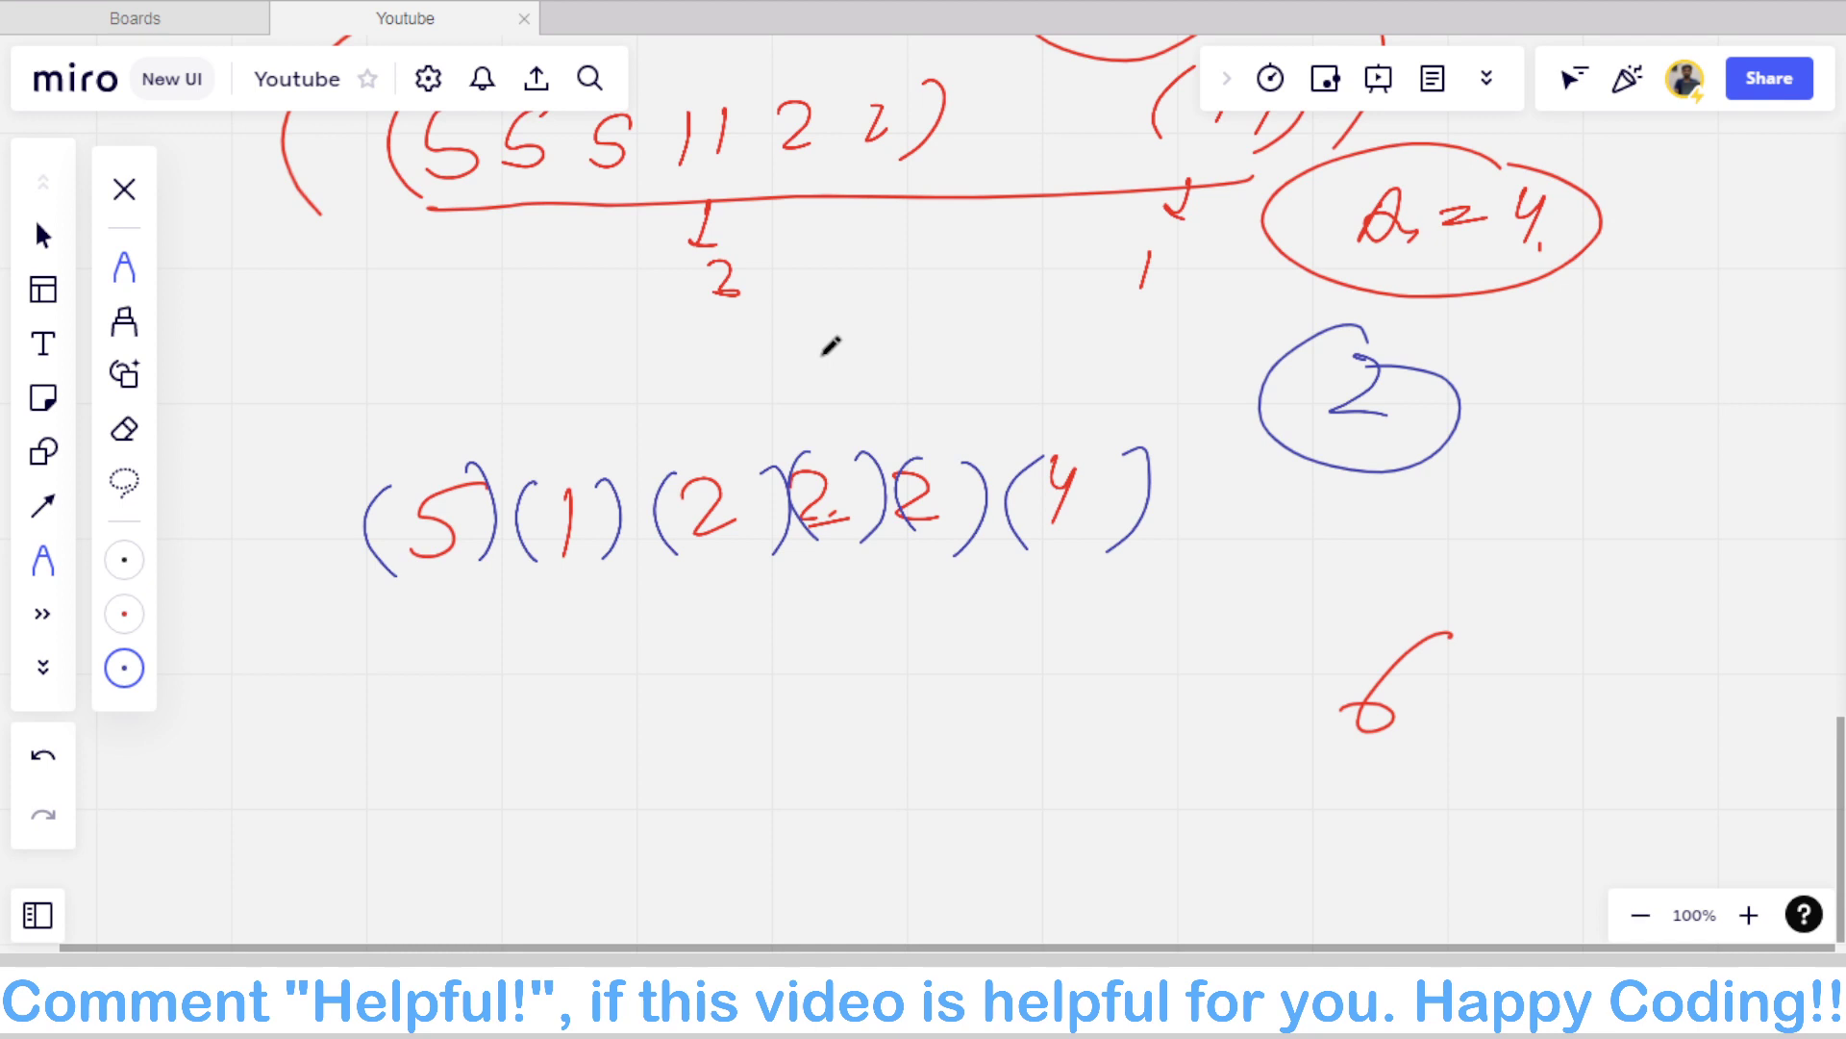
Step: Add blue arrows to the third and fourth bracket groups and write '0 = 2'
{"action": "mouse_move", "coordinate": [828, 392]}
{"action": "left_mouse_down"}
{"action": "mouse_move", "coordinate": [815, 446]}
{"action": "mouse_move", "coordinate": [838, 449]}
{"action": "left_mouse_up"}
{"action": "left_click_drag", "start_coordinate": [968, 388], "coordinate": [960, 443]}
{"action": "left_click_drag", "start_coordinate": [1274, 535], "coordinate": [1231, 563]}
{"action": "left_click_drag", "start_coordinate": [1336, 534], "coordinate": [1383, 534]}
{"action": "mouse_move", "coordinate": [1342, 549]}
{"action": "left_mouse_down"}
{"action": "mouse_move", "coordinate": [1385, 546]}
{"action": "mouse_move", "coordinate": [1439, 583]}
{"action": "left_mouse_up"}
{"action": "scroll", "coordinate": [829, 346], "scroll_direction": "down", "scroll_amount": 1}
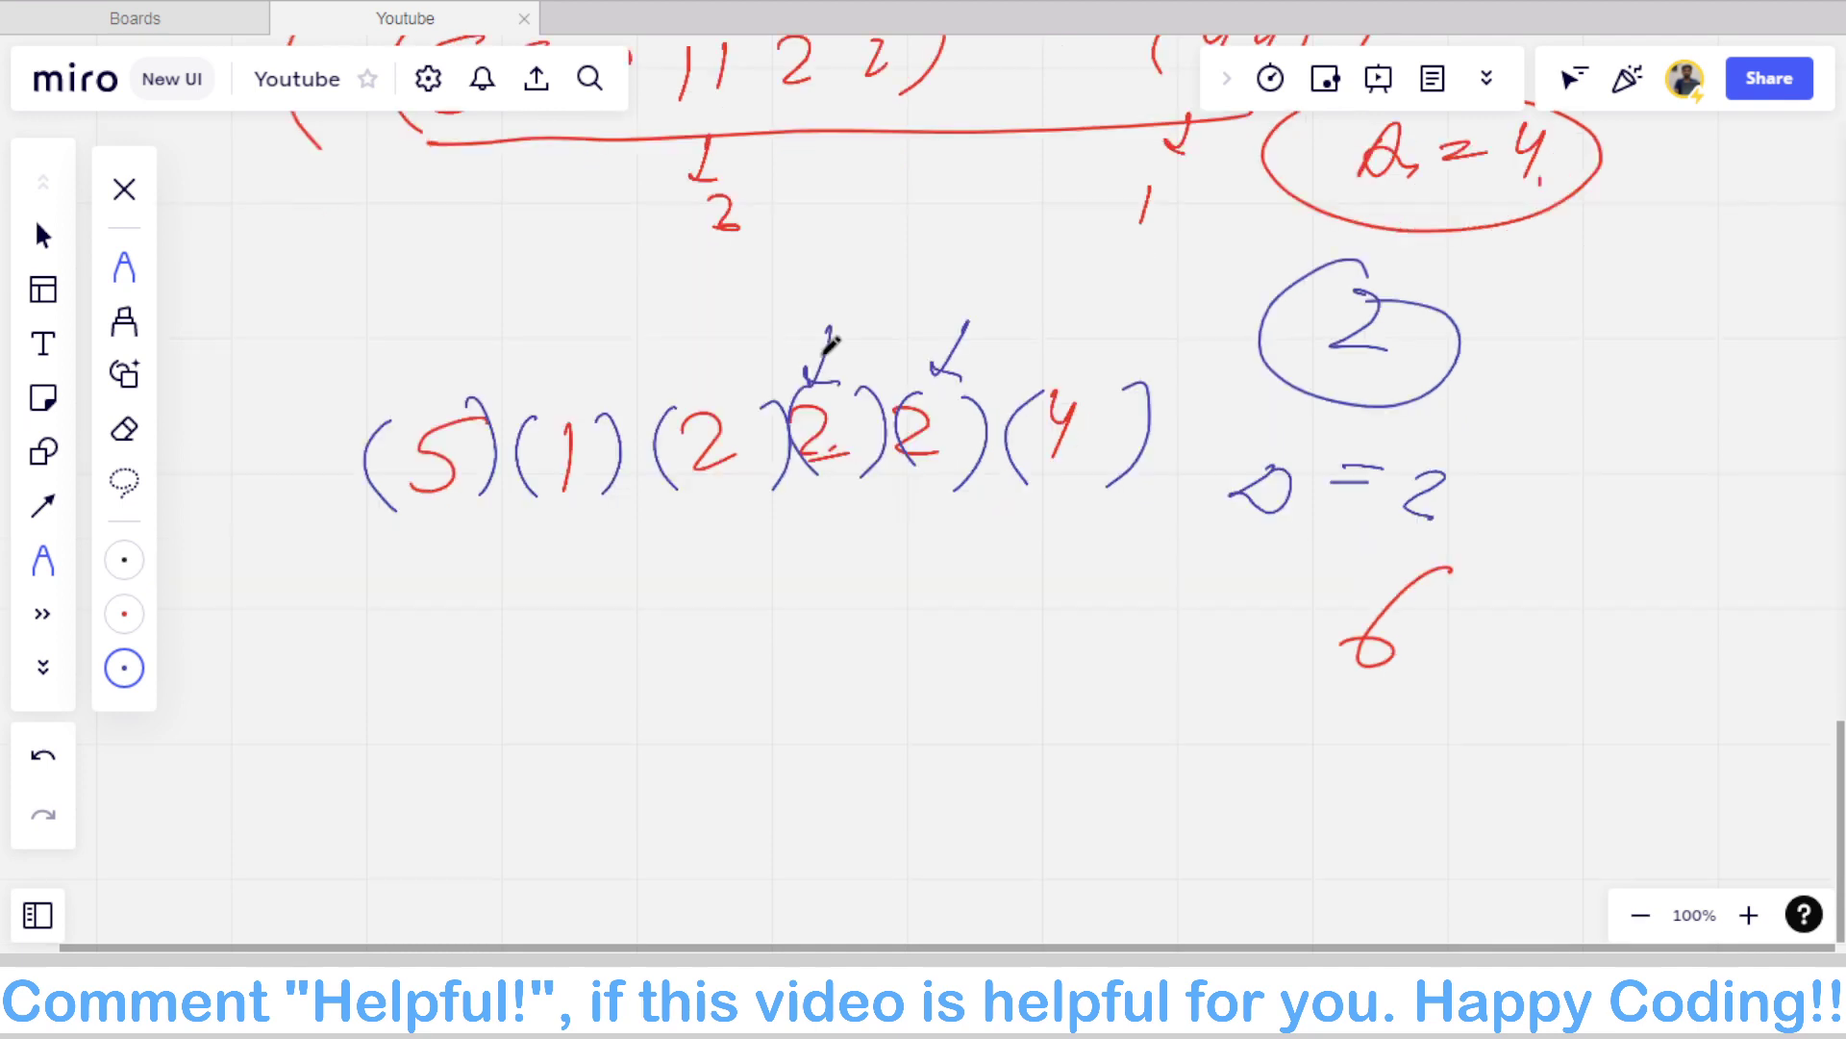
Step: Switch the pen to red and write a red 5 left of the 6
{"action": "left_click", "coordinate": [124, 613]}
{"action": "scroll", "coordinate": [831, 343], "scroll_direction": "down", "scroll_amount": 1}
{"action": "mouse_move", "coordinate": [678, 341]}
{"action": "left_mouse_down"}
{"action": "mouse_move", "coordinate": [638, 491]}
{"action": "mouse_move", "coordinate": [870, 466]}
{"action": "mouse_move", "coordinate": [733, 335]}
{"action": "mouse_move", "coordinate": [621, 358]}
{"action": "left_mouse_up"}
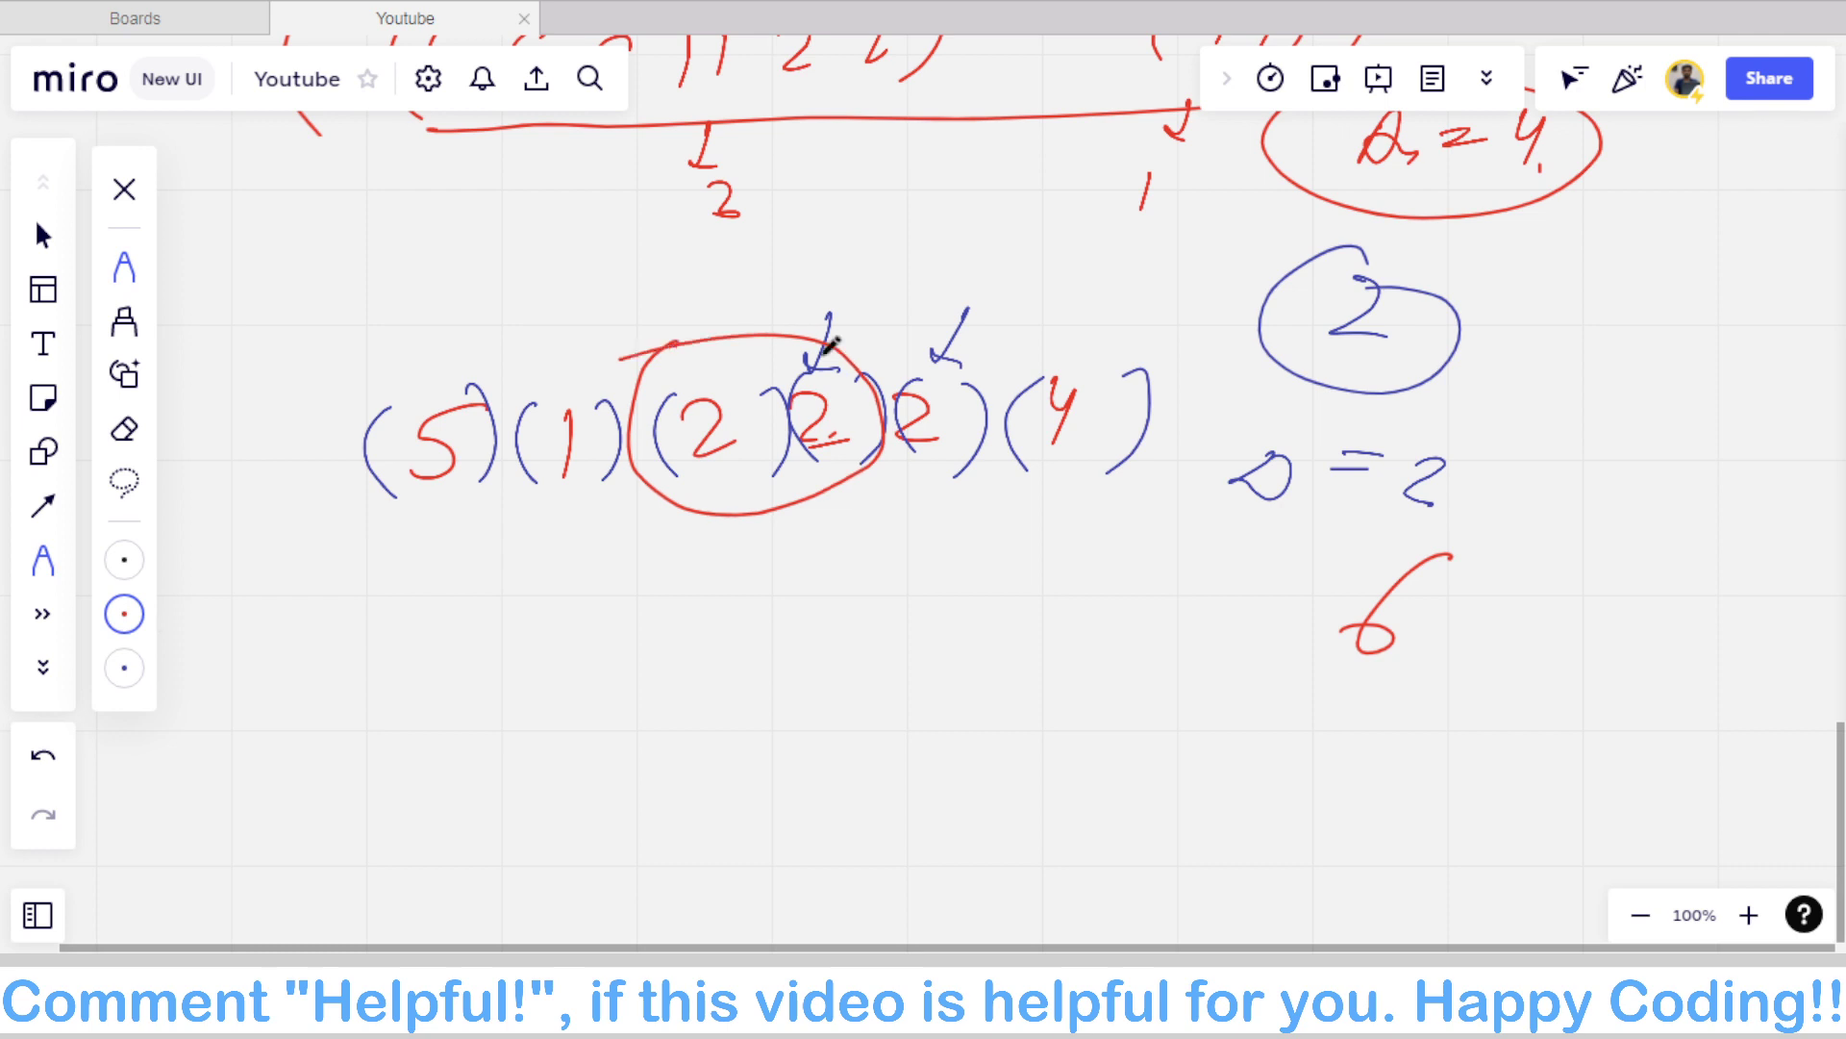
{"action": "mouse_move", "coordinate": [1338, 583]}
{"action": "left_mouse_down"}
{"action": "mouse_move", "coordinate": [1270, 576]}
{"action": "mouse_move", "coordinate": [1256, 627]}
{"action": "left_mouse_up"}
Step: Underline the 5, 1, 2 and 4 groups in red and loop the circled 2s
{"action": "left_click_drag", "start_coordinate": [421, 507], "coordinate": [457, 494]}
{"action": "left_click_drag", "start_coordinate": [594, 491], "coordinate": [574, 510]}
{"action": "left_click", "coordinate": [741, 497]}
{"action": "left_click_drag", "start_coordinate": [741, 497], "coordinate": [796, 487]}
{"action": "left_click_drag", "start_coordinate": [938, 484], "coordinate": [967, 478]}
{"action": "left_click_drag", "start_coordinate": [1060, 494], "coordinate": [1111, 486]}
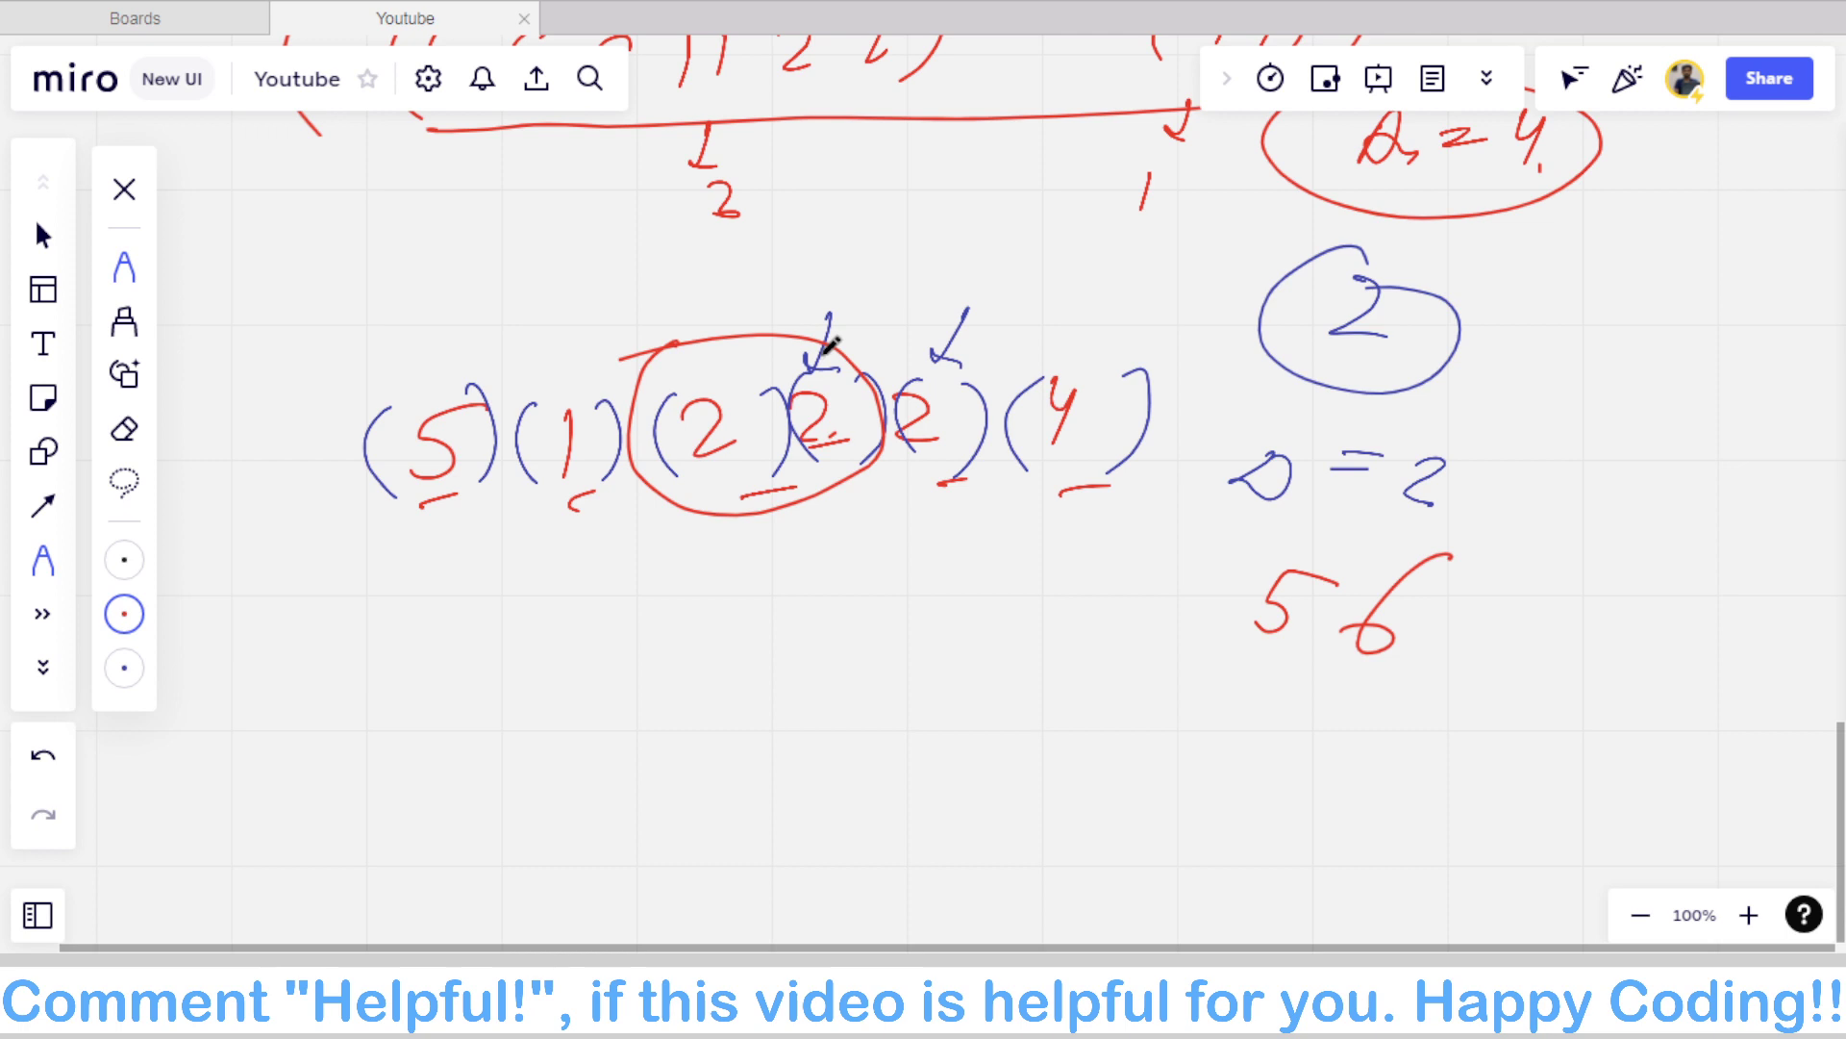
{"action": "mouse_move", "coordinate": [981, 344]}
{"action": "left_mouse_down"}
{"action": "mouse_move", "coordinate": [860, 310]}
{"action": "mouse_move", "coordinate": [664, 332]}
{"action": "mouse_move", "coordinate": [620, 433]}
{"action": "mouse_move", "coordinate": [832, 489]}
{"action": "mouse_move", "coordinate": [983, 344]}
{"action": "left_mouse_up"}
Step: Dash under the 5, 1 and 4 groups and write a red 4 before 5 6
{"action": "left_click_drag", "start_coordinate": [418, 551], "coordinate": [444, 542]}
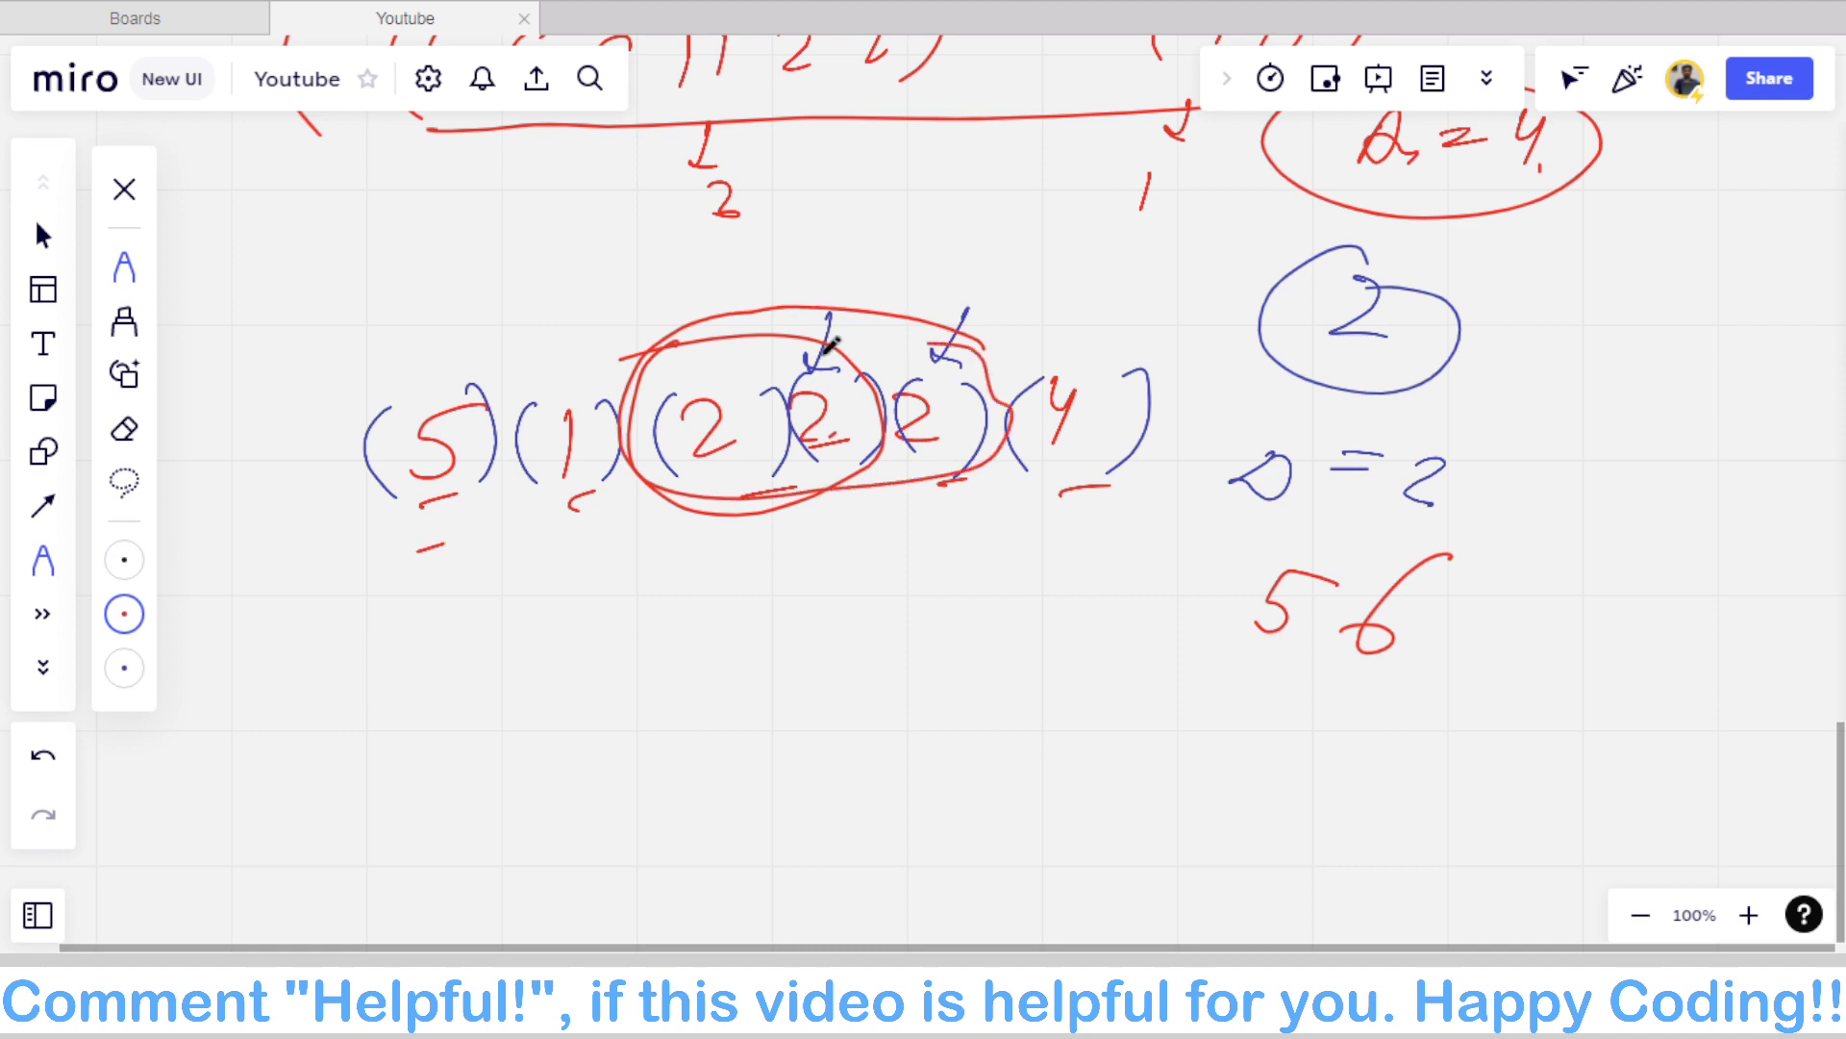
{"action": "left_click_drag", "start_coordinate": [577, 538], "coordinate": [900, 528]}
{"action": "left_click_drag", "start_coordinate": [1064, 526], "coordinate": [1127, 524]}
{"action": "left_click_drag", "start_coordinate": [1178, 559], "coordinate": [1201, 589]}
{"action": "left_click_drag", "start_coordinate": [1200, 575], "coordinate": [1161, 645]}
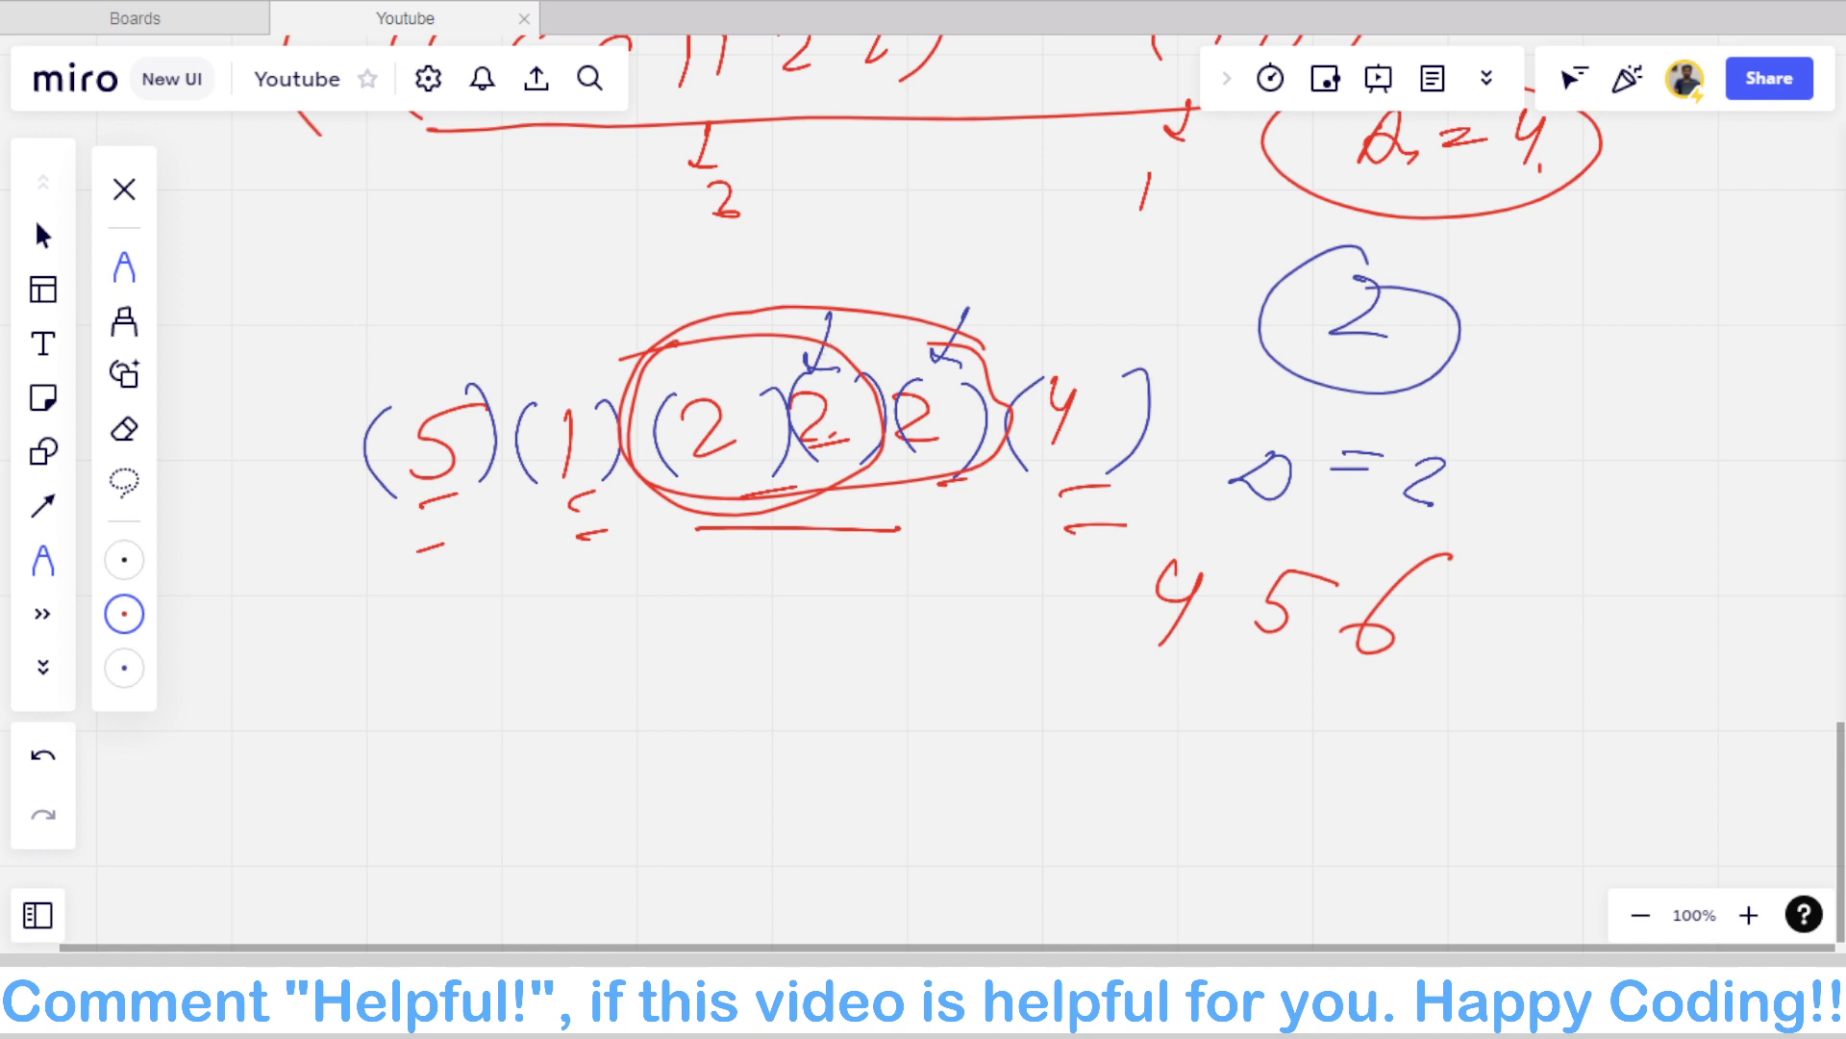
Step: Loop the middle groups and write a count of 1 above each group
{"action": "mouse_move", "coordinate": [753, 331]}
{"action": "left_mouse_down"}
{"action": "mouse_move", "coordinate": [606, 333]}
{"action": "mouse_move", "coordinate": [527, 411]}
{"action": "mouse_move", "coordinate": [575, 483]}
{"action": "mouse_move", "coordinate": [779, 493]}
{"action": "mouse_move", "coordinate": [1000, 404]}
{"action": "mouse_move", "coordinate": [923, 338]}
{"action": "left_mouse_up"}
{"action": "left_click_drag", "start_coordinate": [441, 377], "coordinate": [455, 330]}
{"action": "left_click_drag", "start_coordinate": [435, 348], "coordinate": [475, 337]}
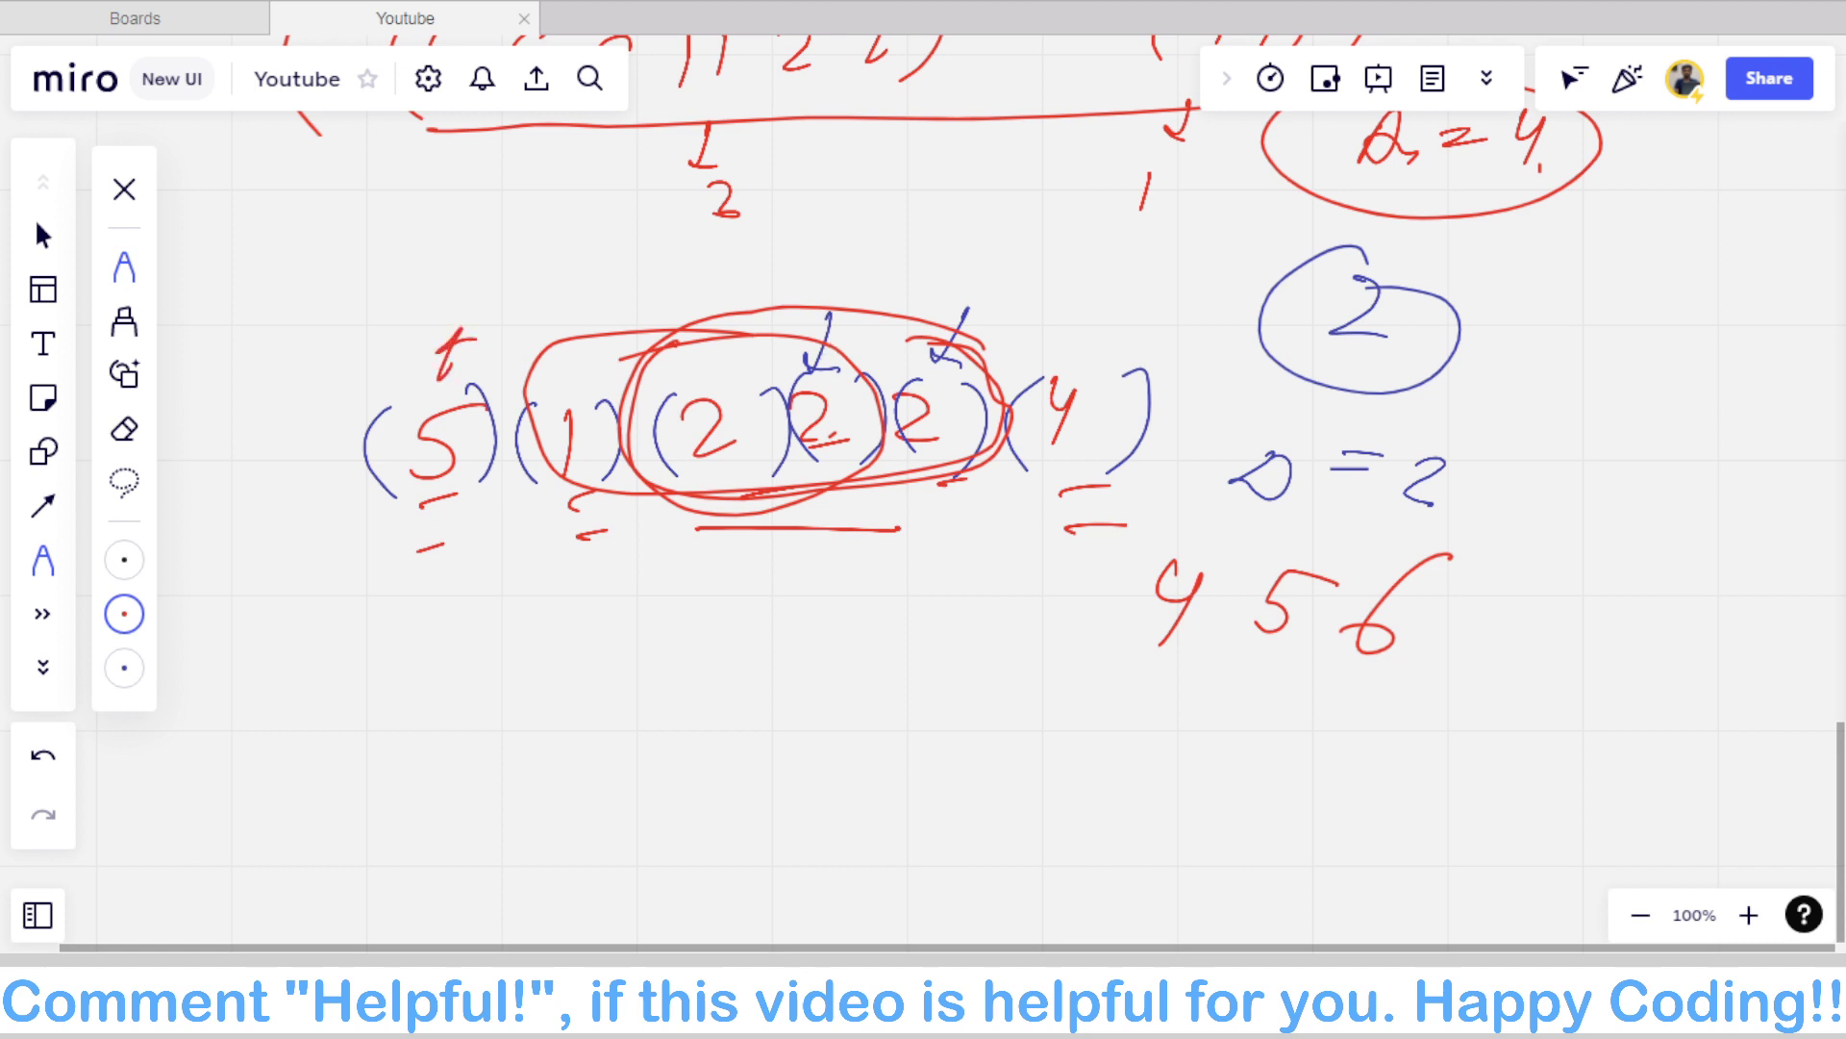
{"action": "left_click_drag", "start_coordinate": [542, 246], "coordinate": [547, 279]}
{"action": "left_click_drag", "start_coordinate": [1070, 348], "coordinate": [1062, 386]}
{"action": "left_click_drag", "start_coordinate": [1130, 284], "coordinate": [1125, 329]}
{"action": "mouse_move", "coordinate": [775, 327]}
{"action": "left_mouse_down"}
{"action": "mouse_move", "coordinate": [794, 277]}
{"action": "mouse_move", "coordinate": [906, 275]}
{"action": "left_mouse_up"}
{"action": "left_click", "coordinate": [586, 449]}
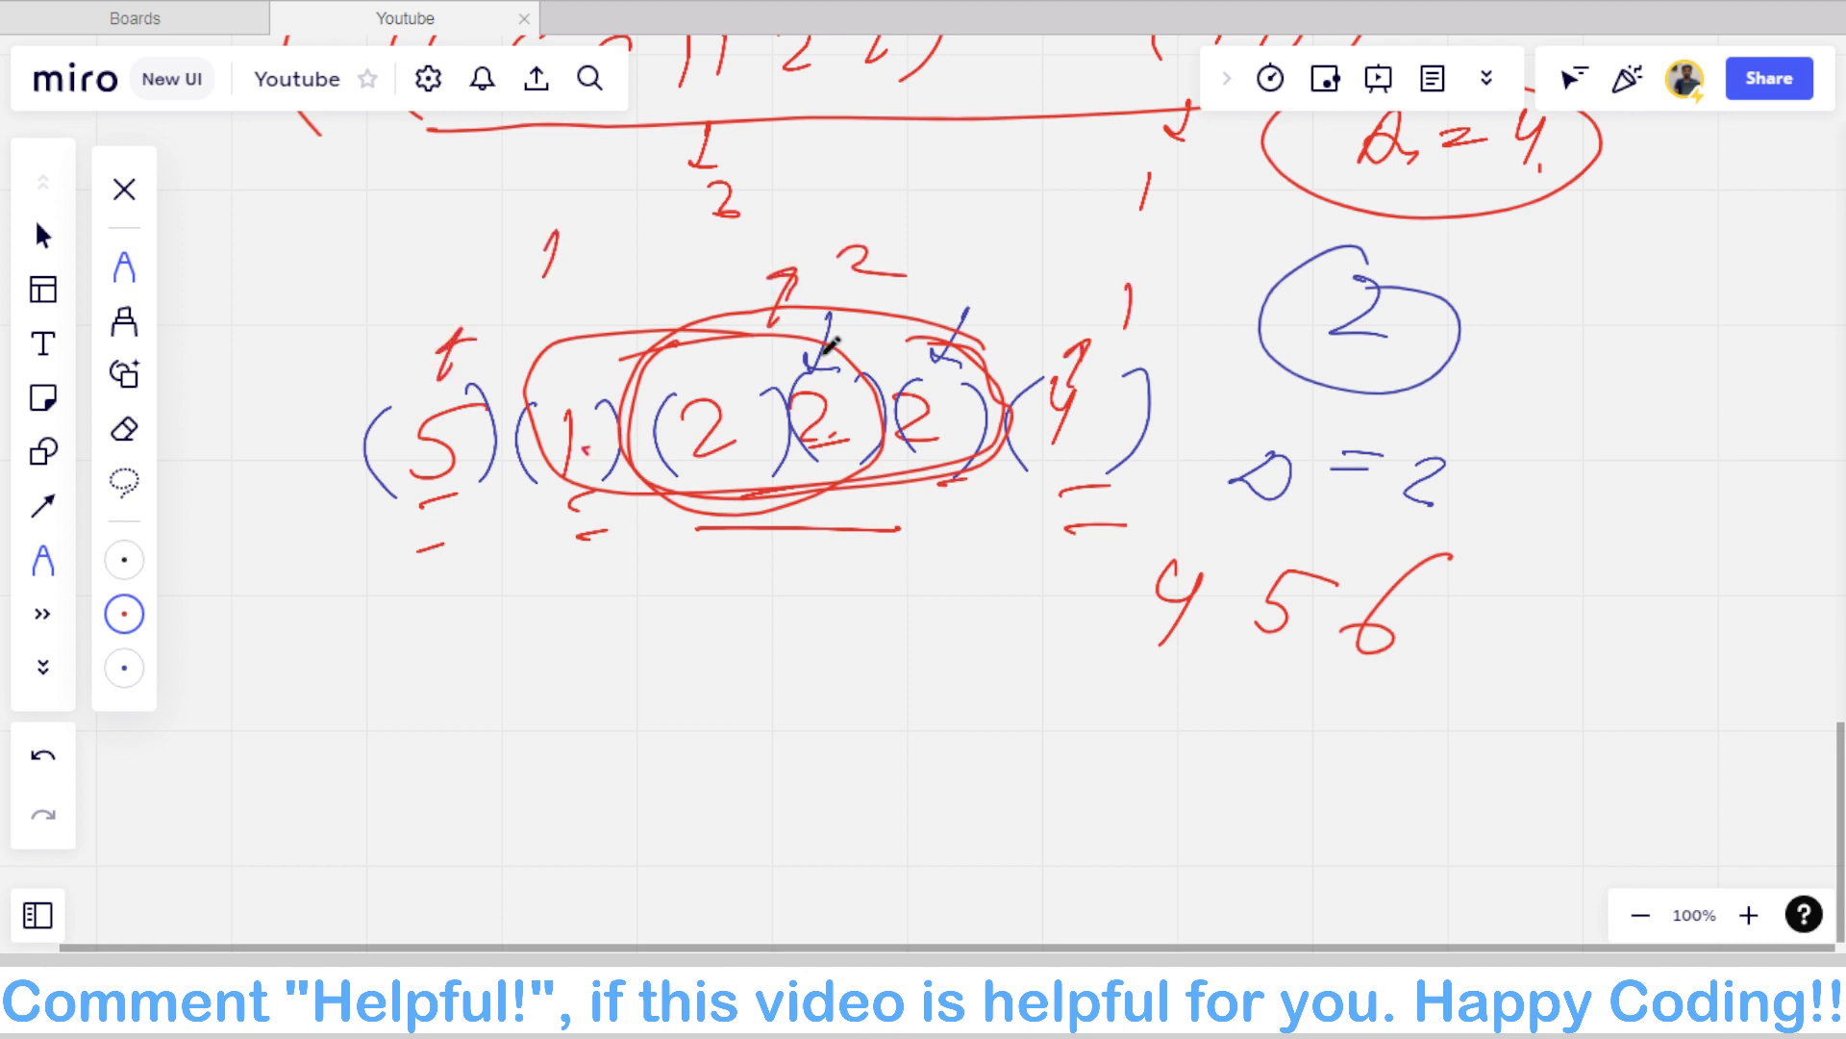
Step: Write three more 4s to complete the answer row 4 4 4 4 5 6 and underline it
{"action": "mouse_move", "coordinate": [1045, 555]}
{"action": "left_mouse_down"}
{"action": "mouse_move", "coordinate": [1069, 575]}
{"action": "mouse_move", "coordinate": [1041, 621]}
{"action": "left_mouse_up"}
{"action": "mouse_move", "coordinate": [933, 555]}
{"action": "left_mouse_down"}
{"action": "mouse_move", "coordinate": [958, 577]}
{"action": "mouse_move", "coordinate": [946, 608]}
{"action": "left_mouse_up"}
{"action": "left_click_drag", "start_coordinate": [850, 558], "coordinate": [871, 623]}
{"action": "left_click_drag", "start_coordinate": [803, 673], "coordinate": [1305, 717]}
{"action": "left_click_drag", "start_coordinate": [837, 740], "coordinate": [1113, 760]}
{"action": "left_click_drag", "start_coordinate": [1218, 749], "coordinate": [1215, 761]}
Step: Underline the '0 = 2' note and link the 4, 5 and 6 together
{"action": "mouse_move", "coordinate": [1227, 512]}
{"action": "left_mouse_down"}
{"action": "mouse_move", "coordinate": [1416, 527]}
{"action": "mouse_move", "coordinate": [1423, 548]}
{"action": "left_mouse_up"}
{"action": "mouse_move", "coordinate": [1310, 608]}
{"action": "left_mouse_down"}
{"action": "mouse_move", "coordinate": [1382, 584]}
{"action": "mouse_move", "coordinate": [1327, 603]}
{"action": "left_mouse_up"}
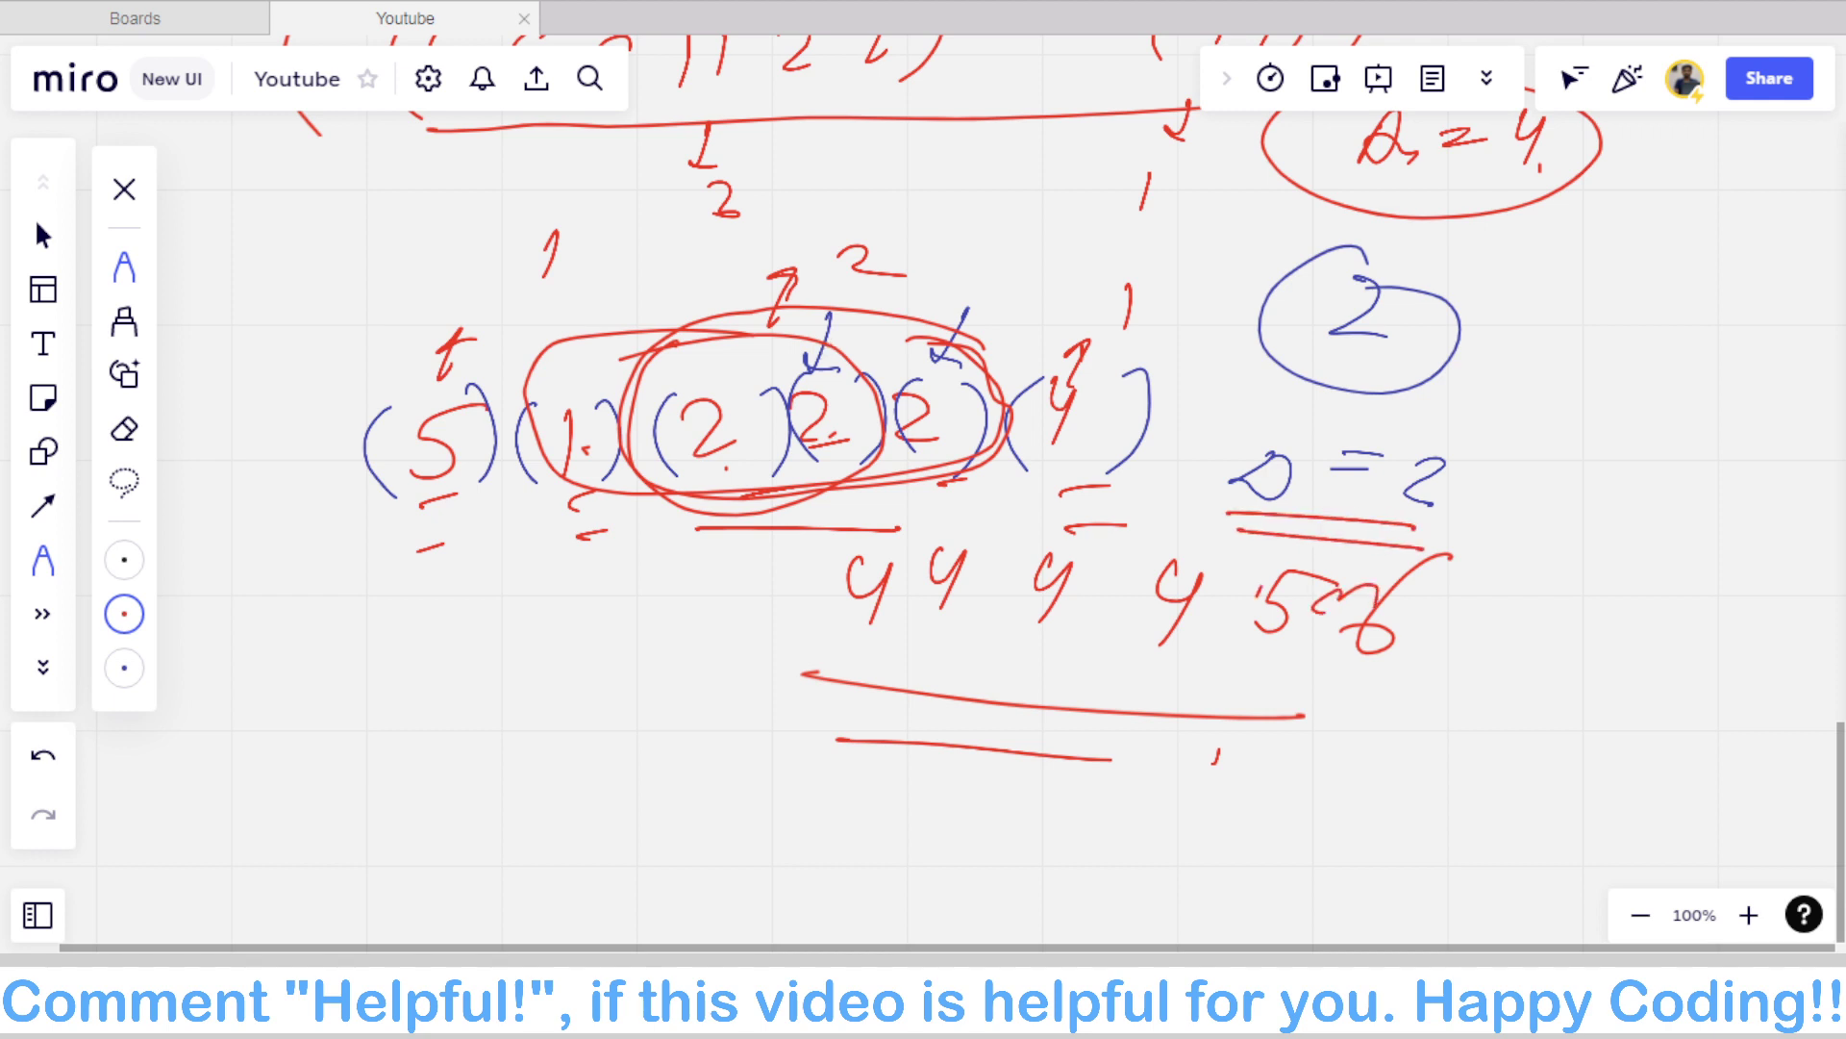
{"action": "left_click_drag", "start_coordinate": [1214, 596], "coordinate": [1268, 577]}
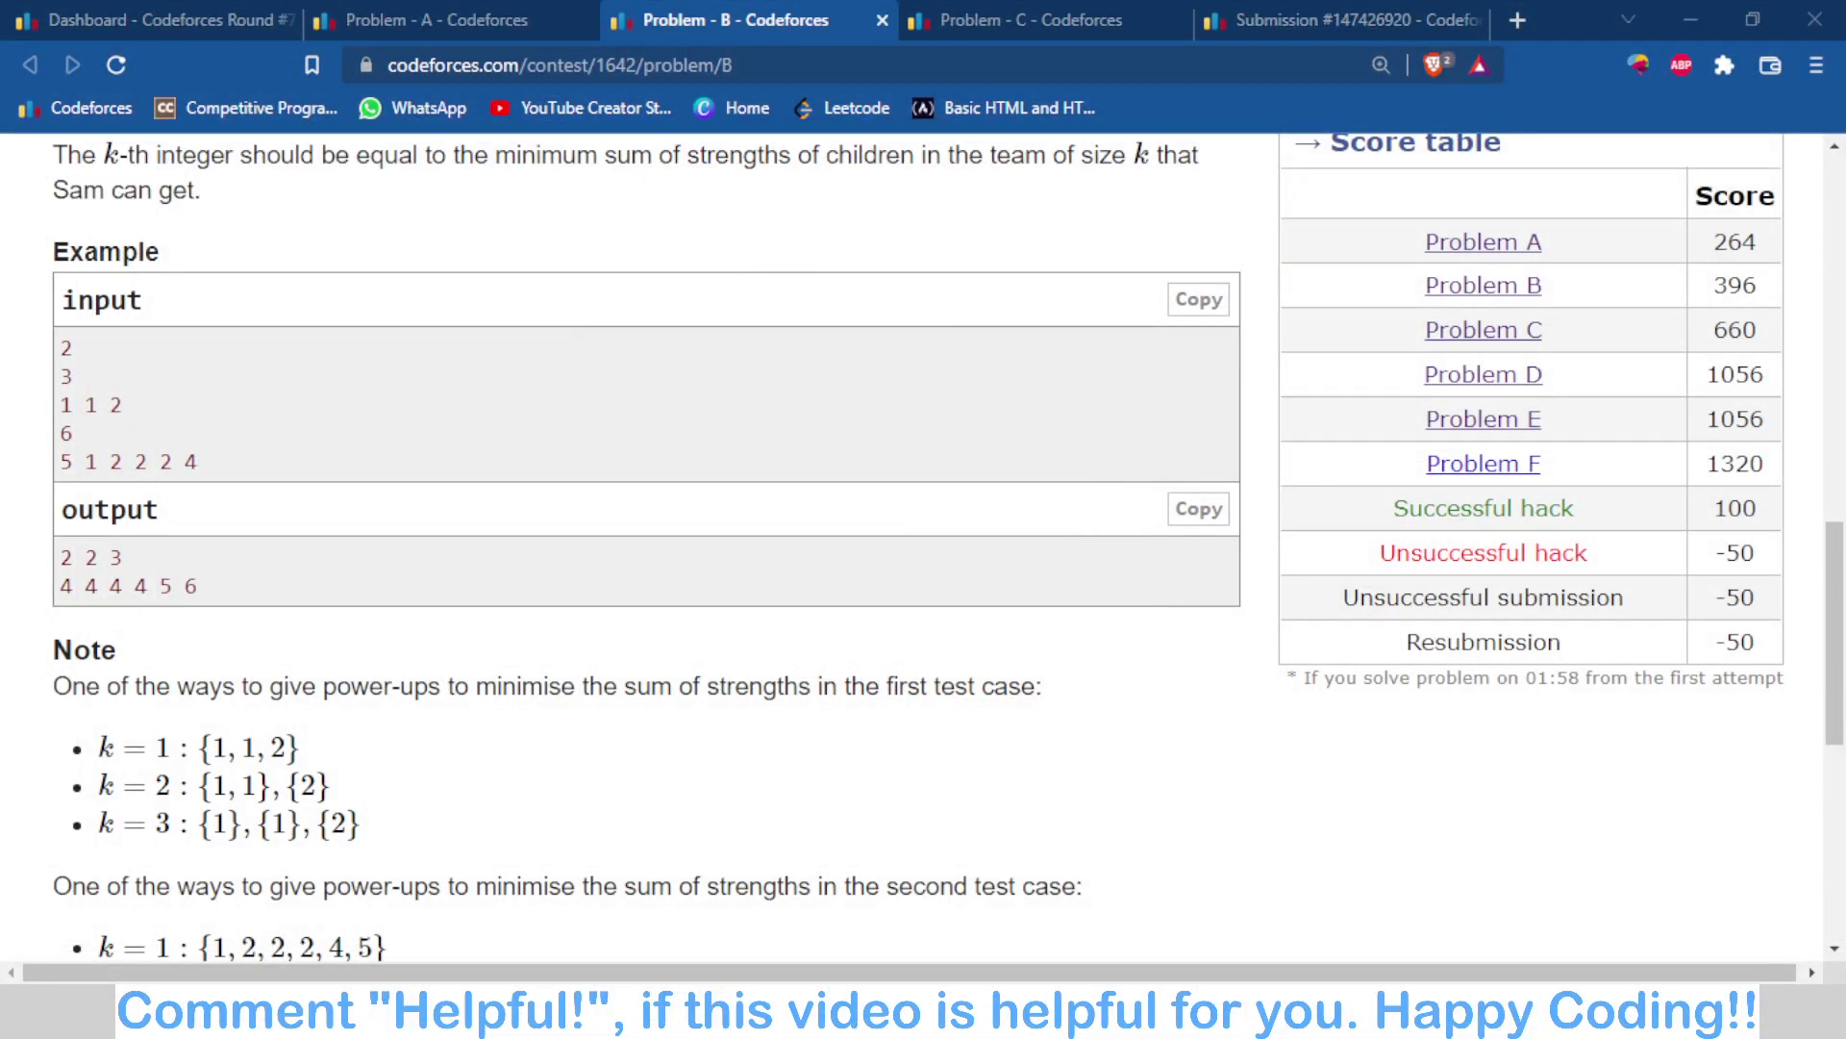
Step: Open the latest Problem B submission in a new tab
{"action": "scroll", "coordinate": [1399, 519], "scroll_direction": "up", "scroll_amount": 4}
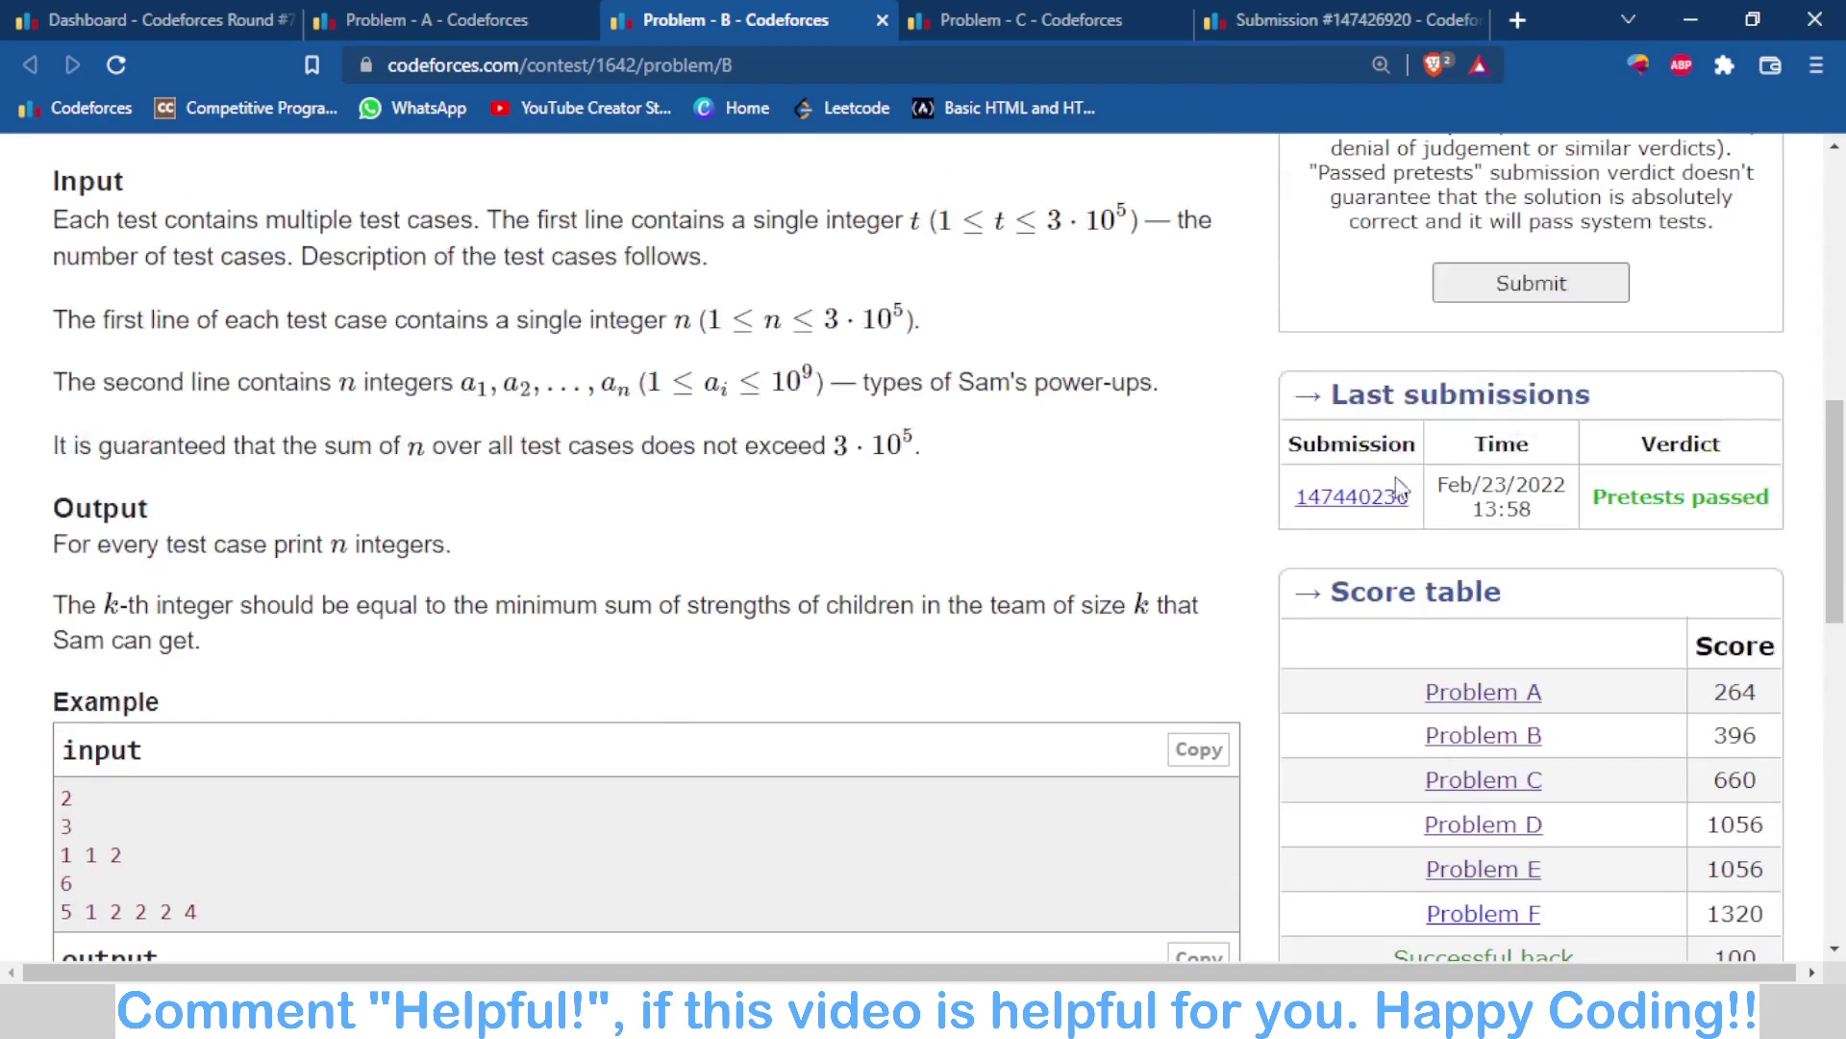
{"action": "middle_click", "coordinate": [1375, 497]}
{"action": "left_click", "coordinate": [947, 19]}
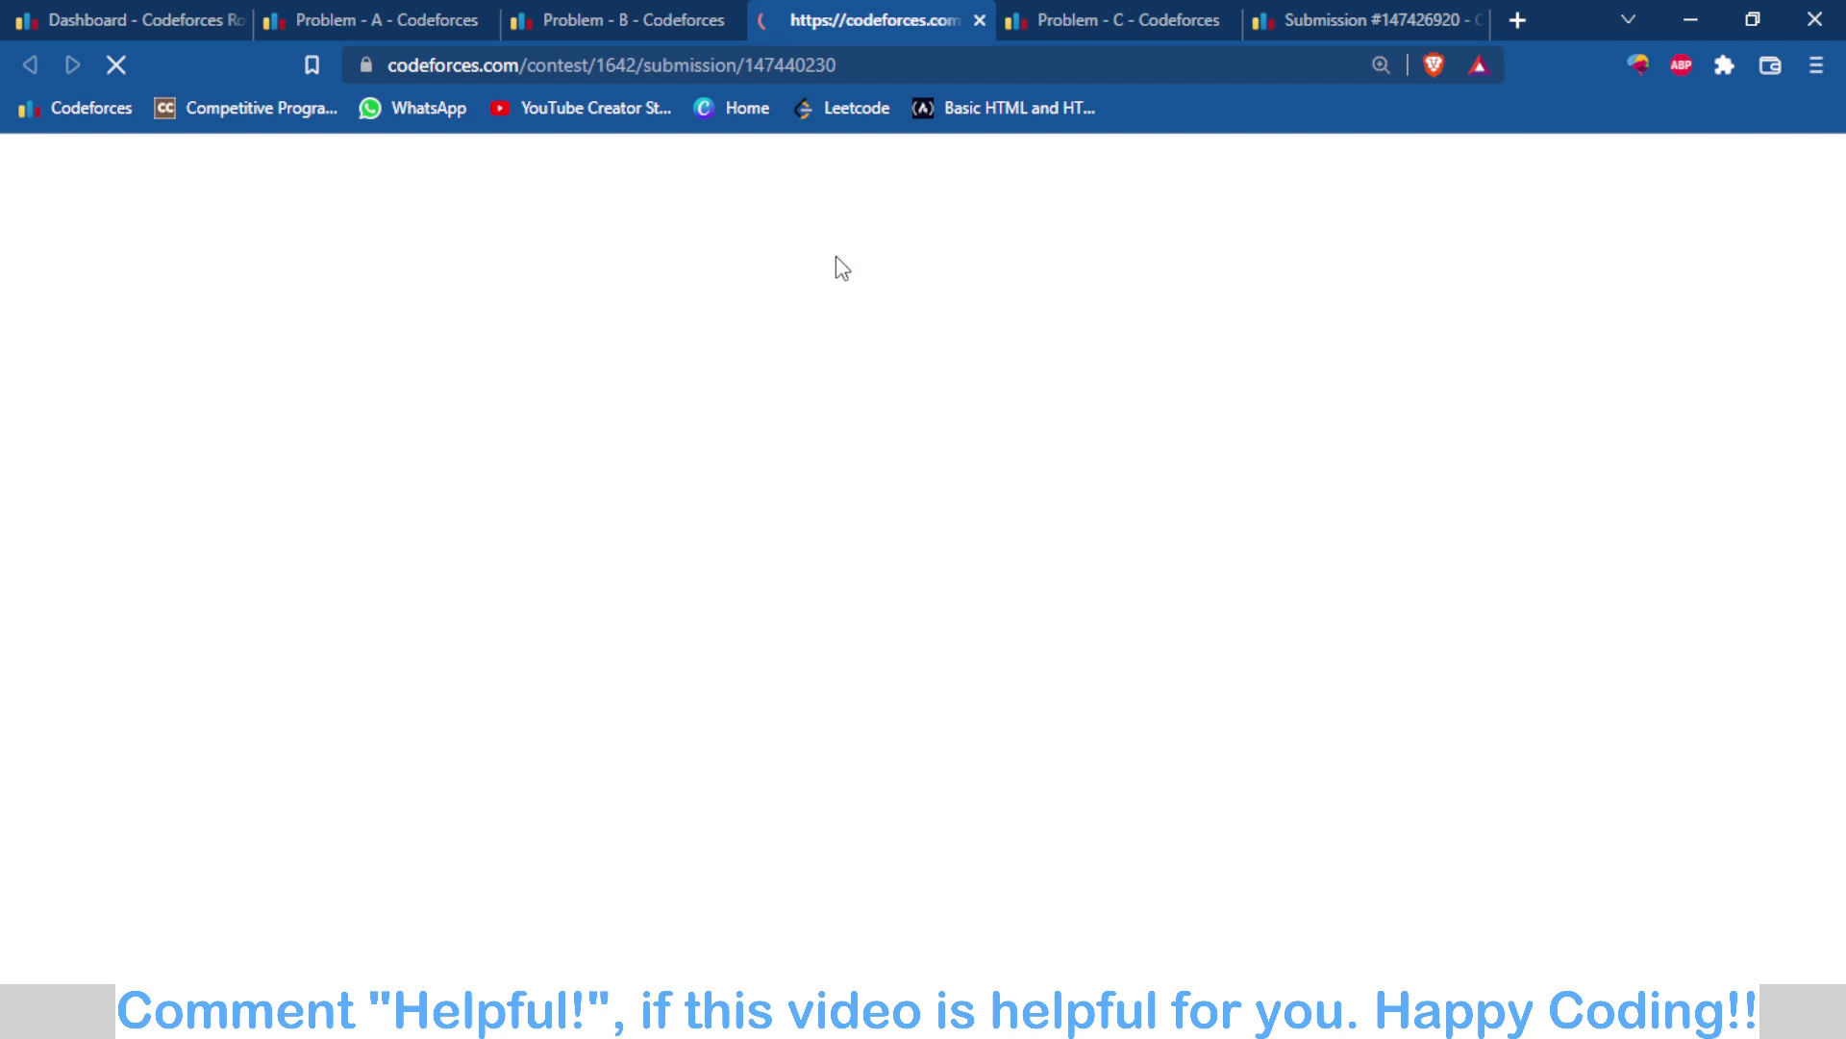
Step: Review the submitted code and its Time limit exceeded on test 6 verdict
{"action": "scroll", "coordinate": [875, 371], "scroll_direction": "down", "scroll_amount": 10}
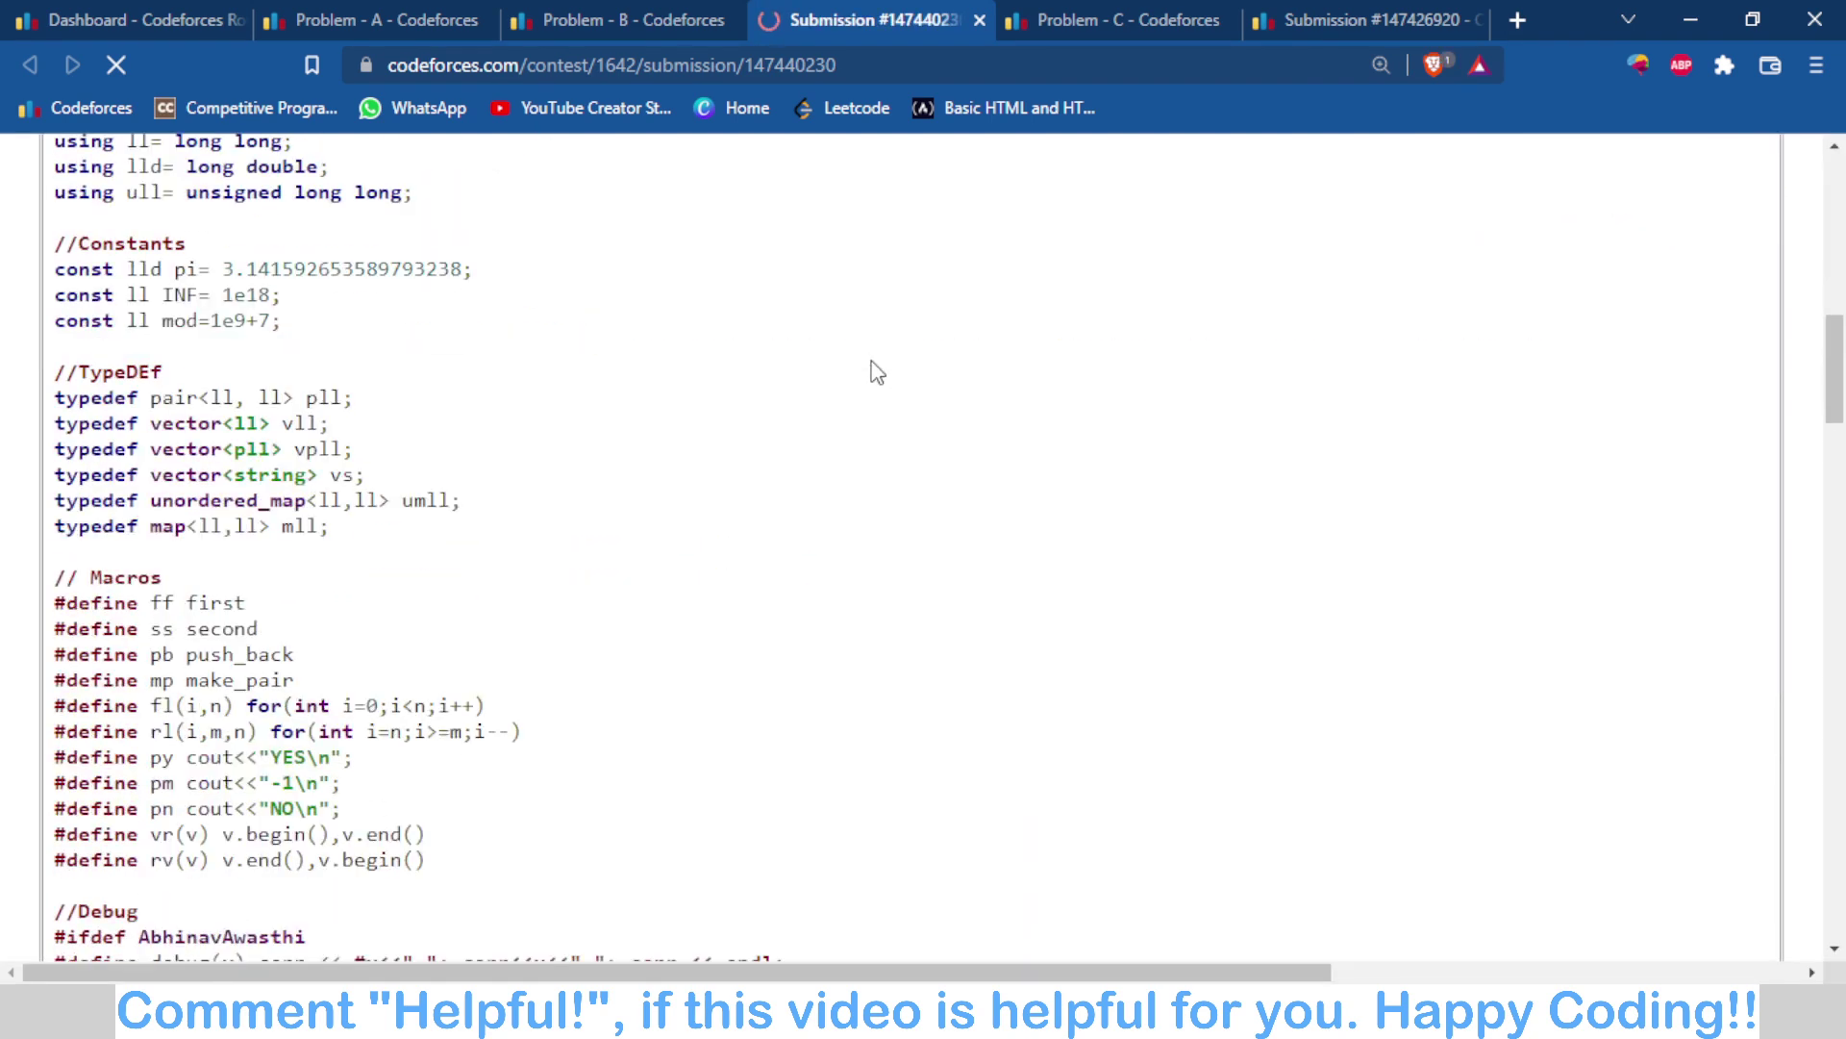
{"action": "scroll", "coordinate": [877, 372], "scroll_direction": "down", "scroll_amount": 15}
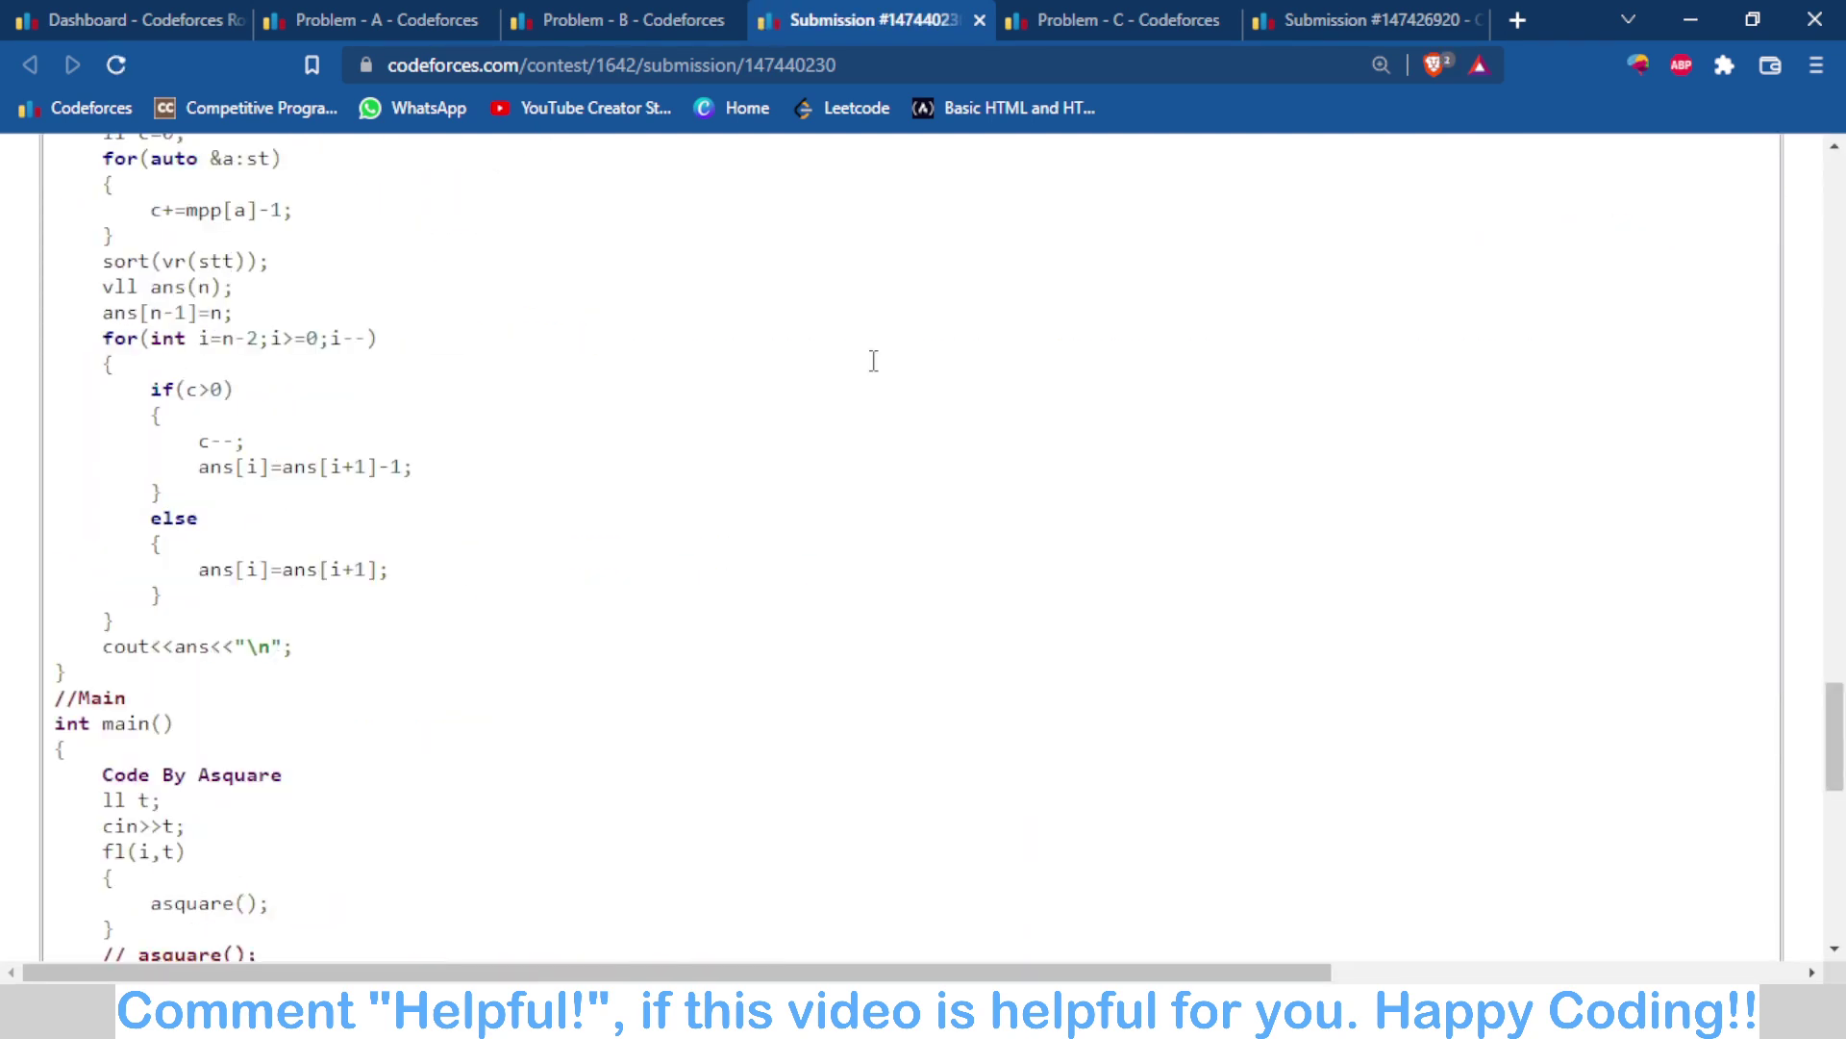
{"action": "scroll", "coordinate": [877, 372], "scroll_direction": "up", "scroll_amount": 5}
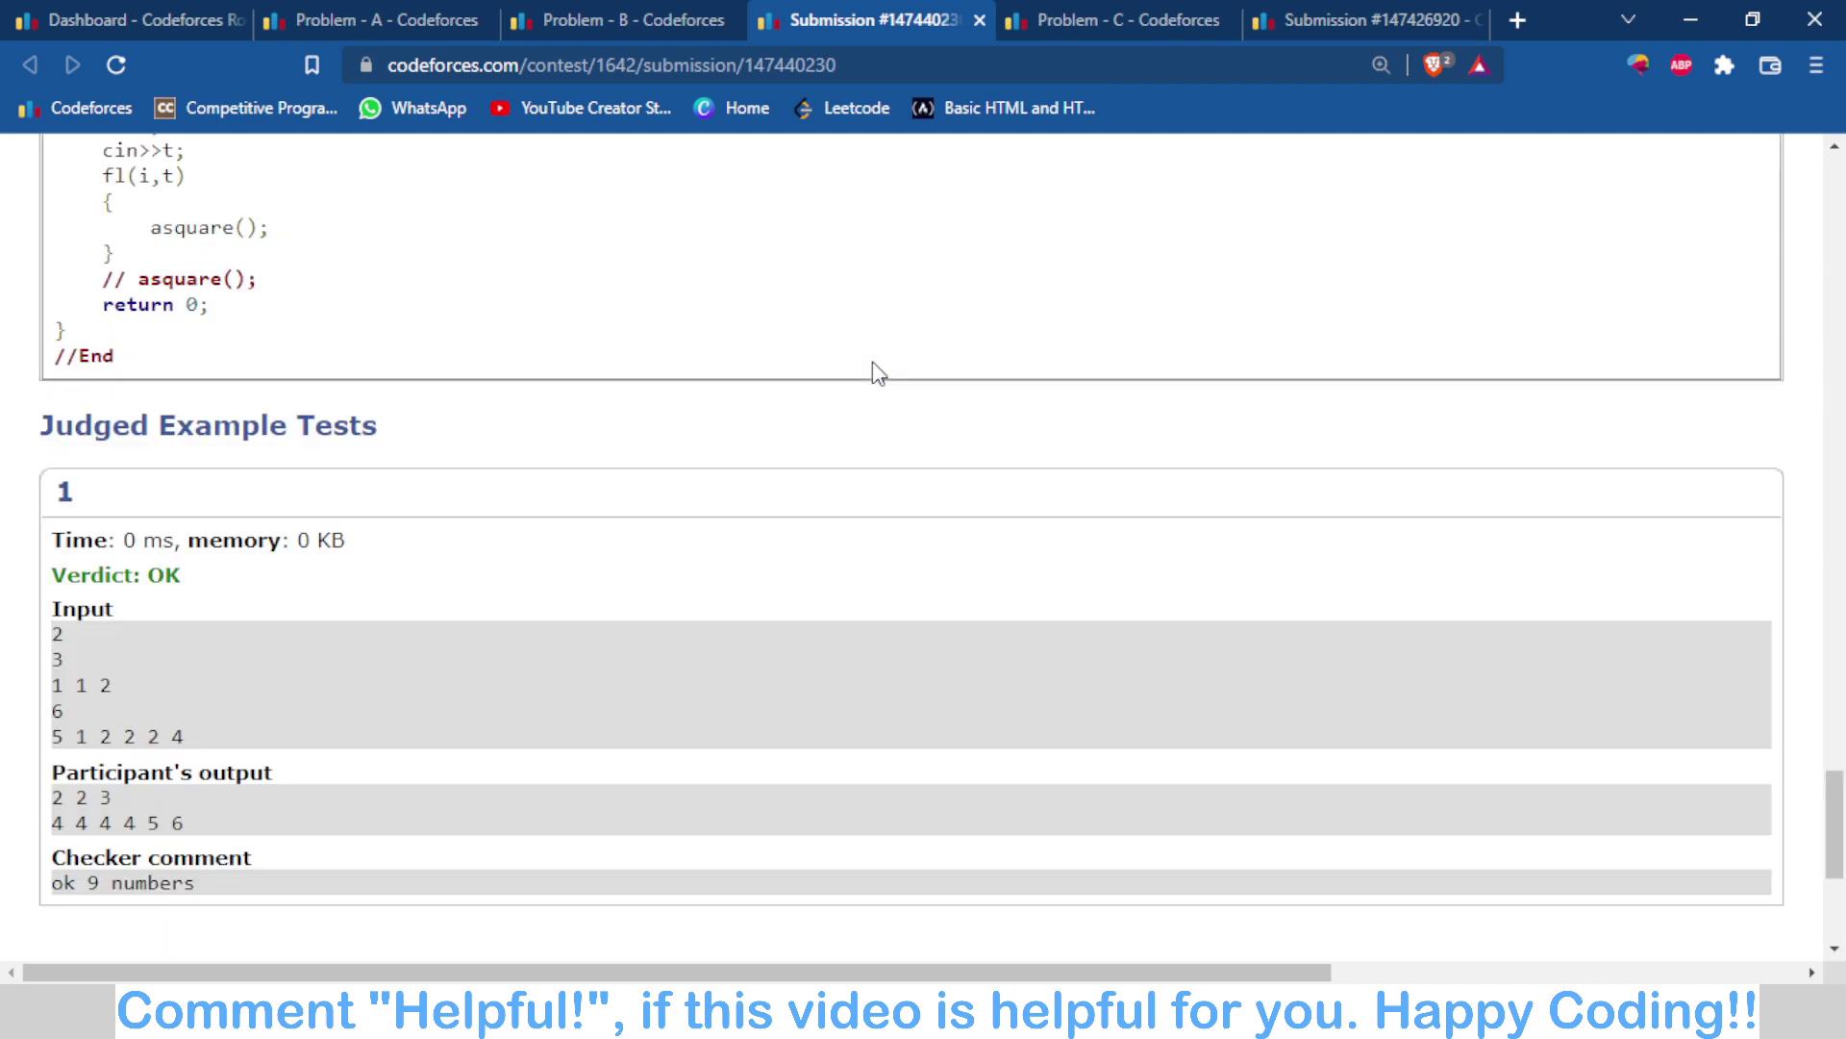
{"action": "scroll", "coordinate": [877, 372], "scroll_direction": "up", "scroll_amount": 10}
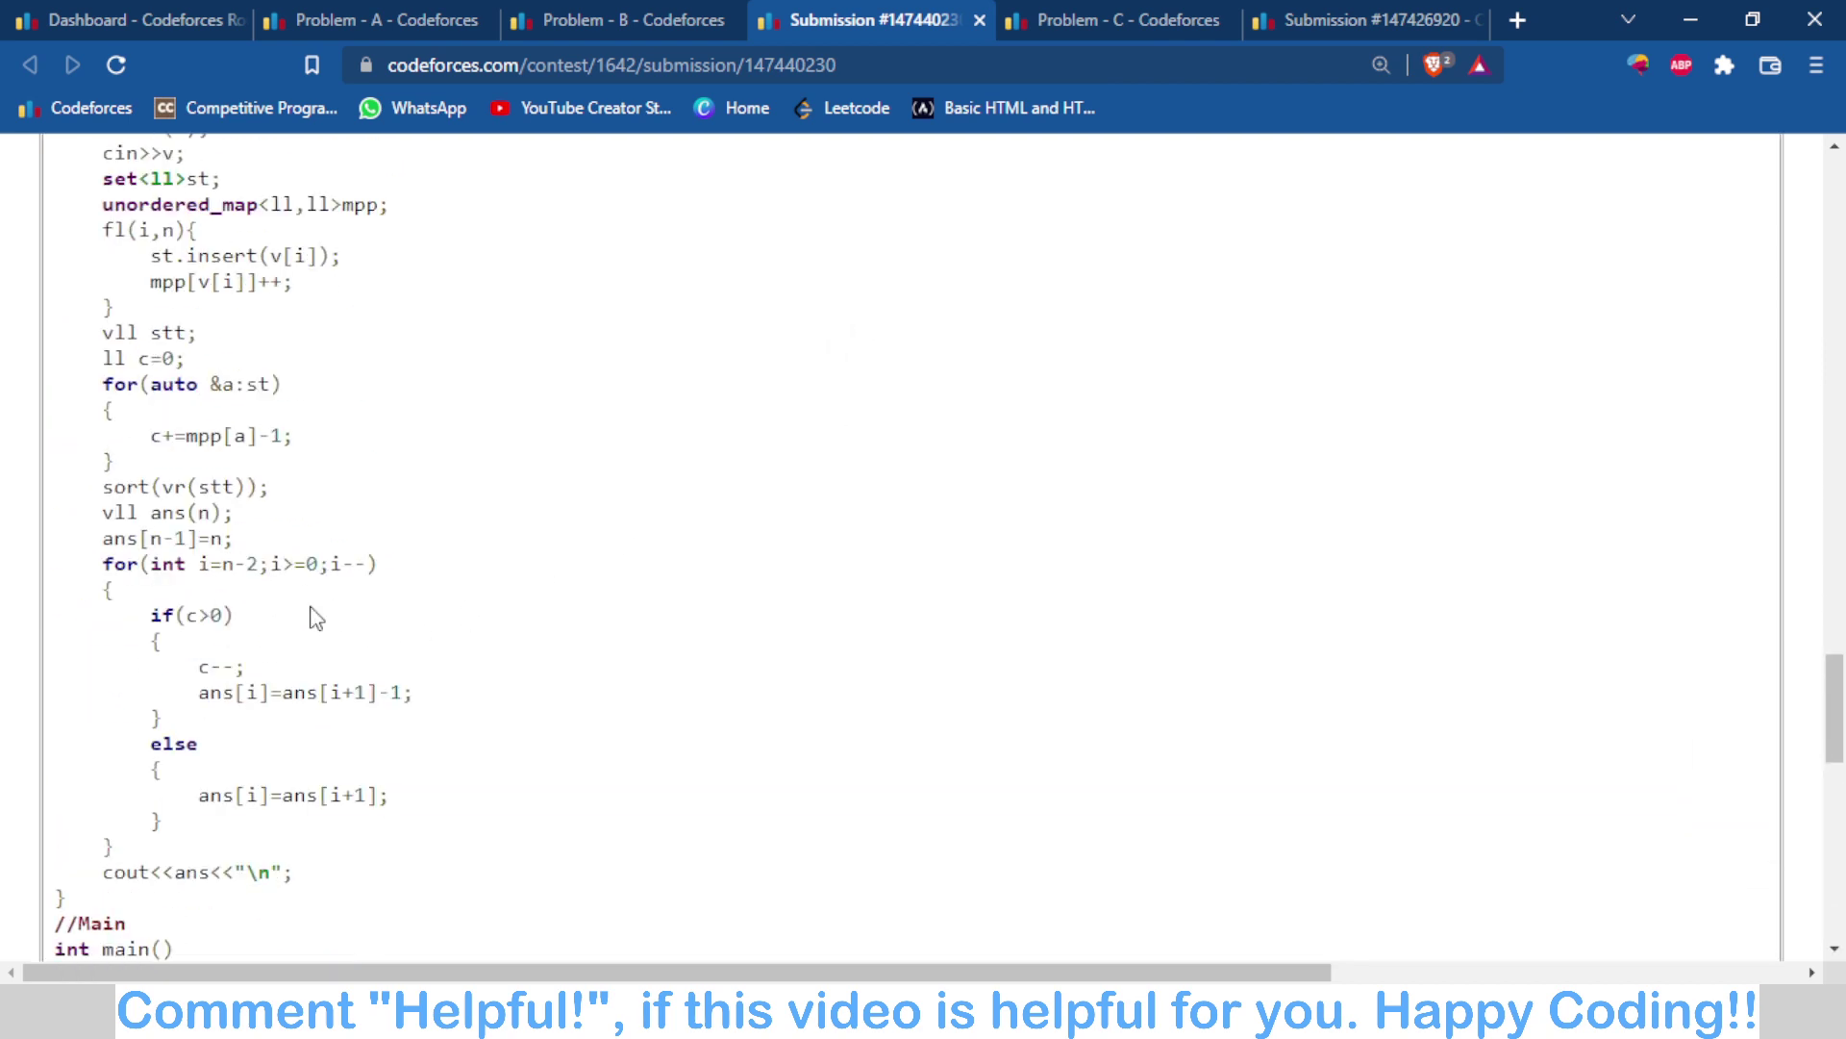
{"action": "scroll", "coordinate": [774, 519], "scroll_direction": "up", "scroll_amount": 20}
{"action": "scroll", "coordinate": [832, 483], "scroll_direction": "up", "scroll_amount": 18}
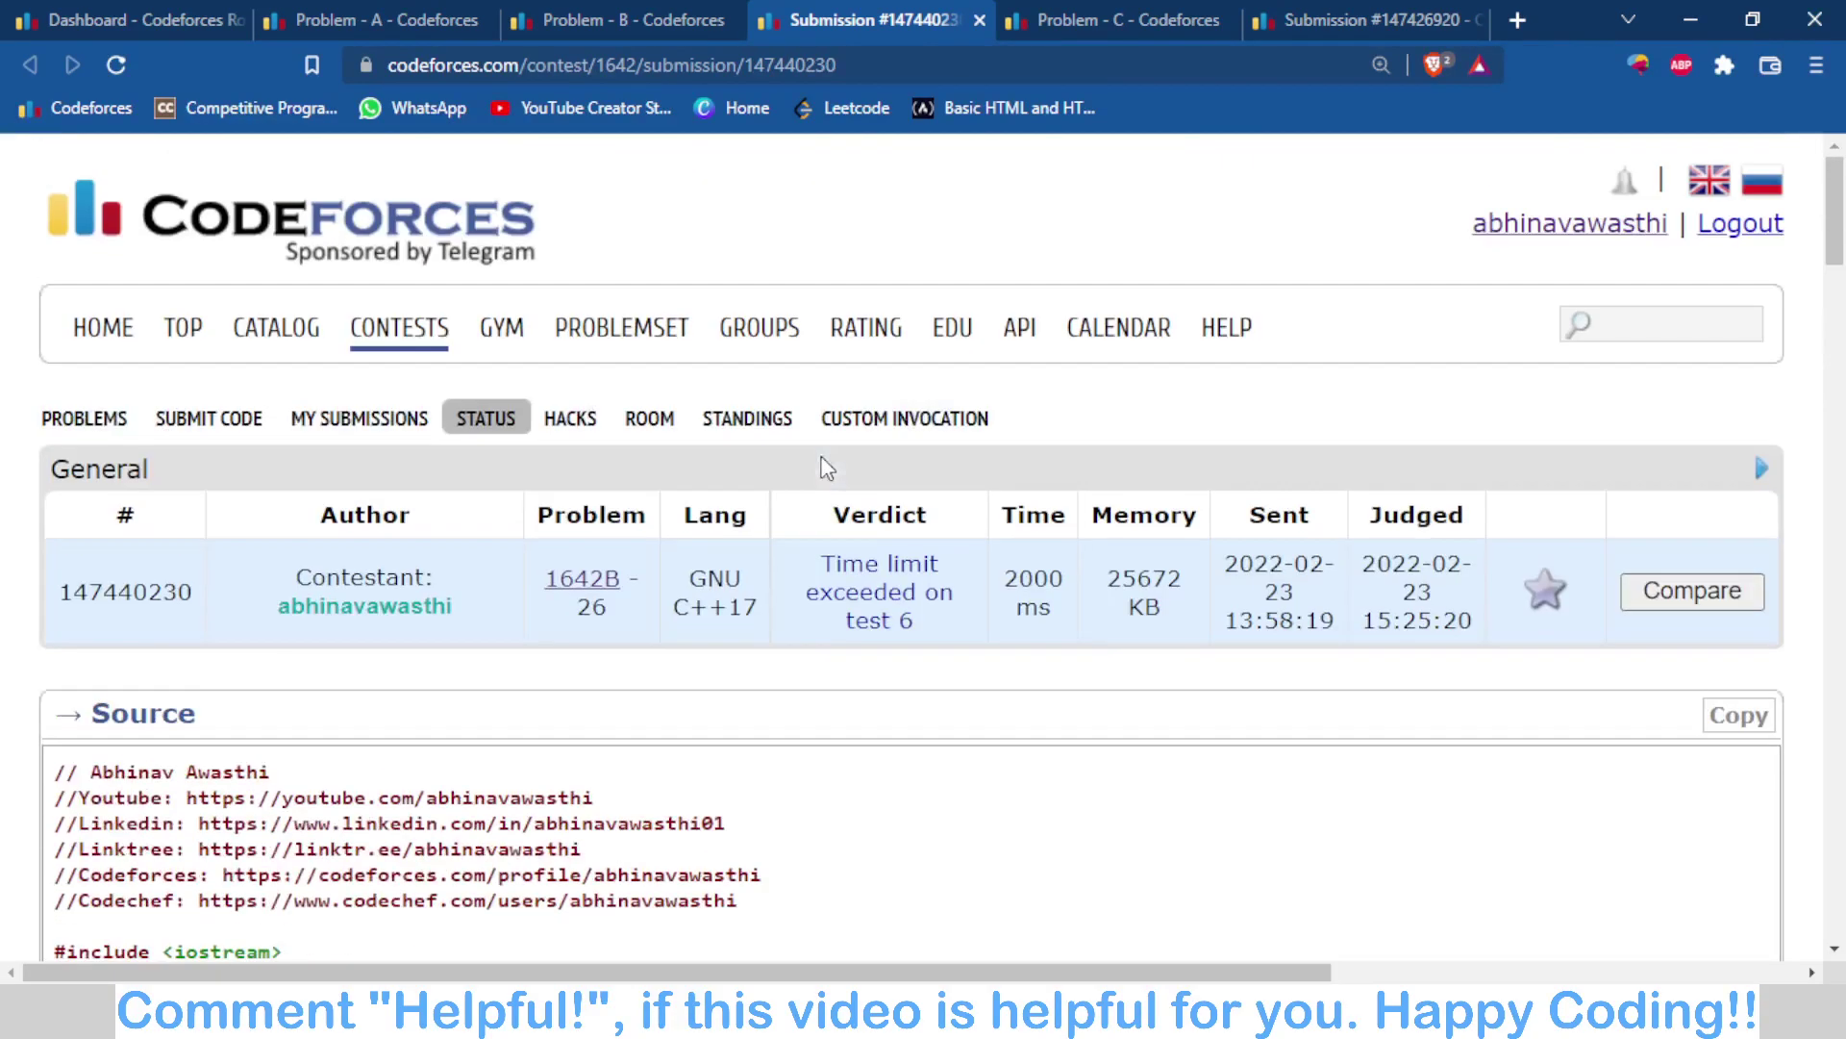
{"action": "left_click_drag", "start_coordinate": [832, 562], "coordinate": [989, 639]}
{"action": "left_click", "coordinate": [990, 640]}
{"action": "left_click", "coordinate": [327, 19]}
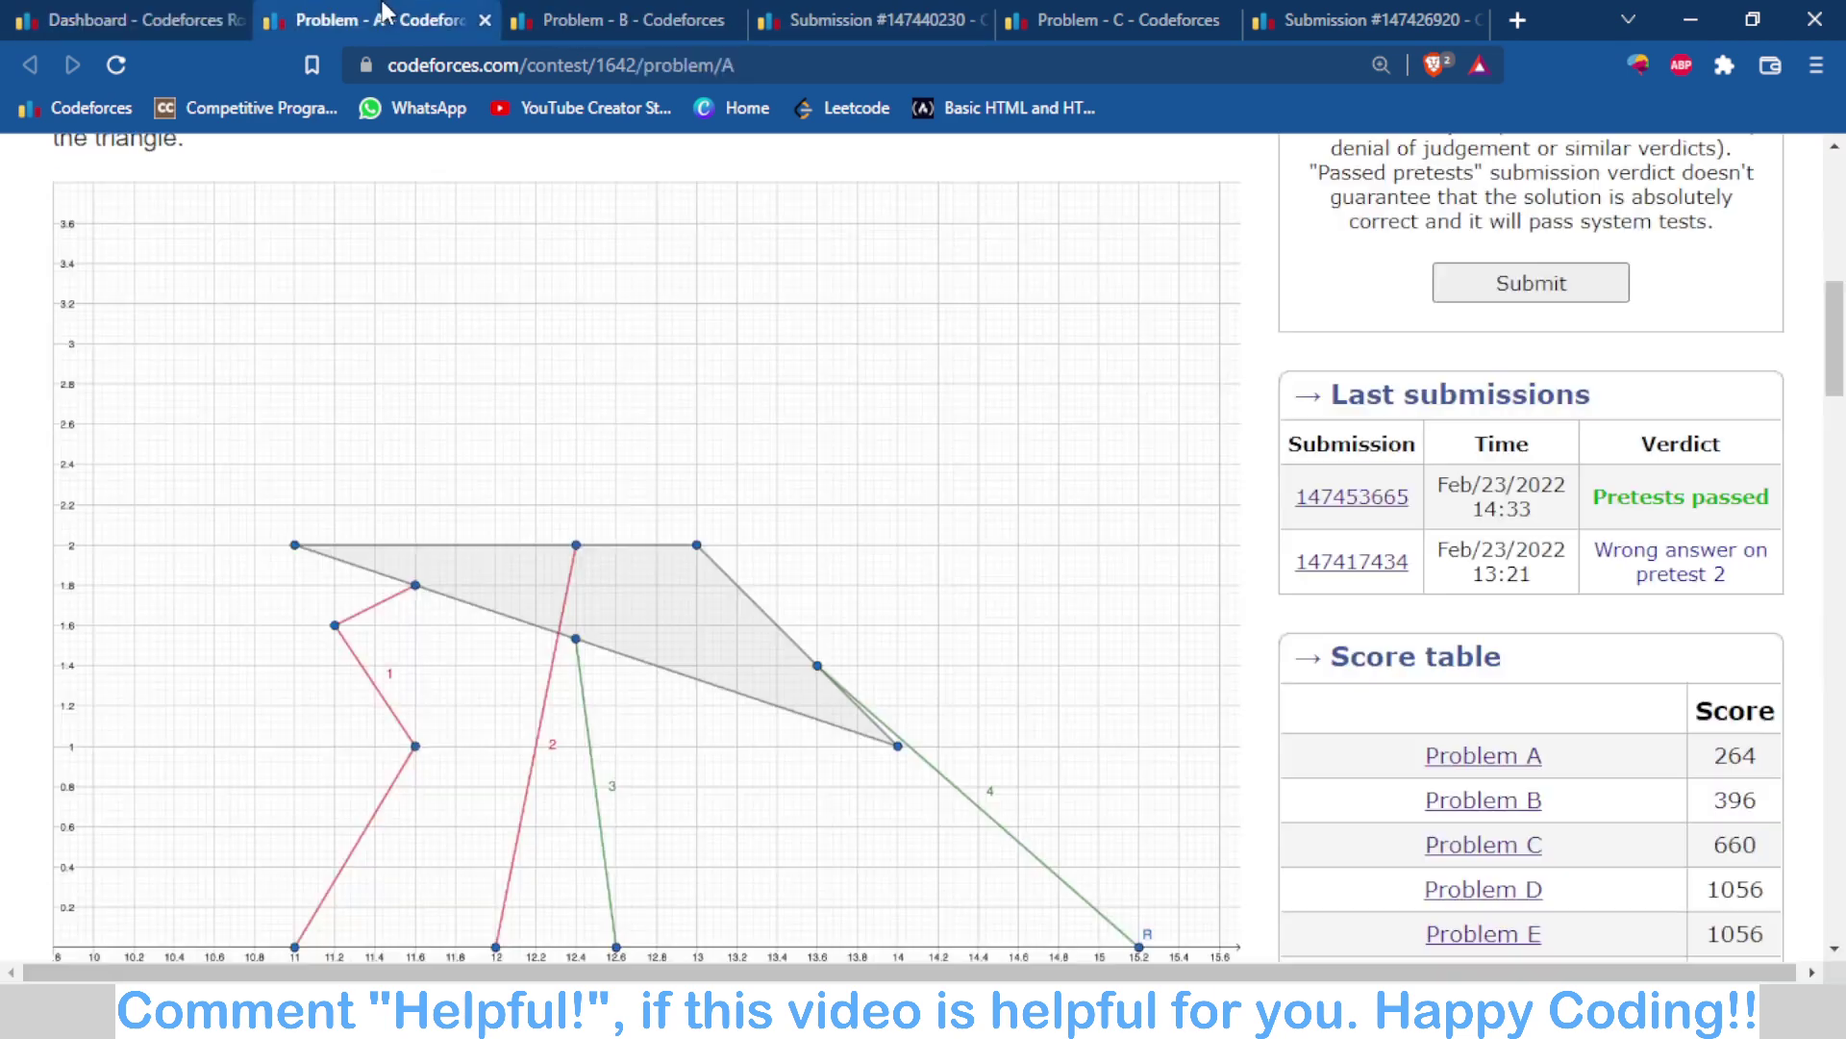
{"action": "left_click", "coordinate": [866, 20]}
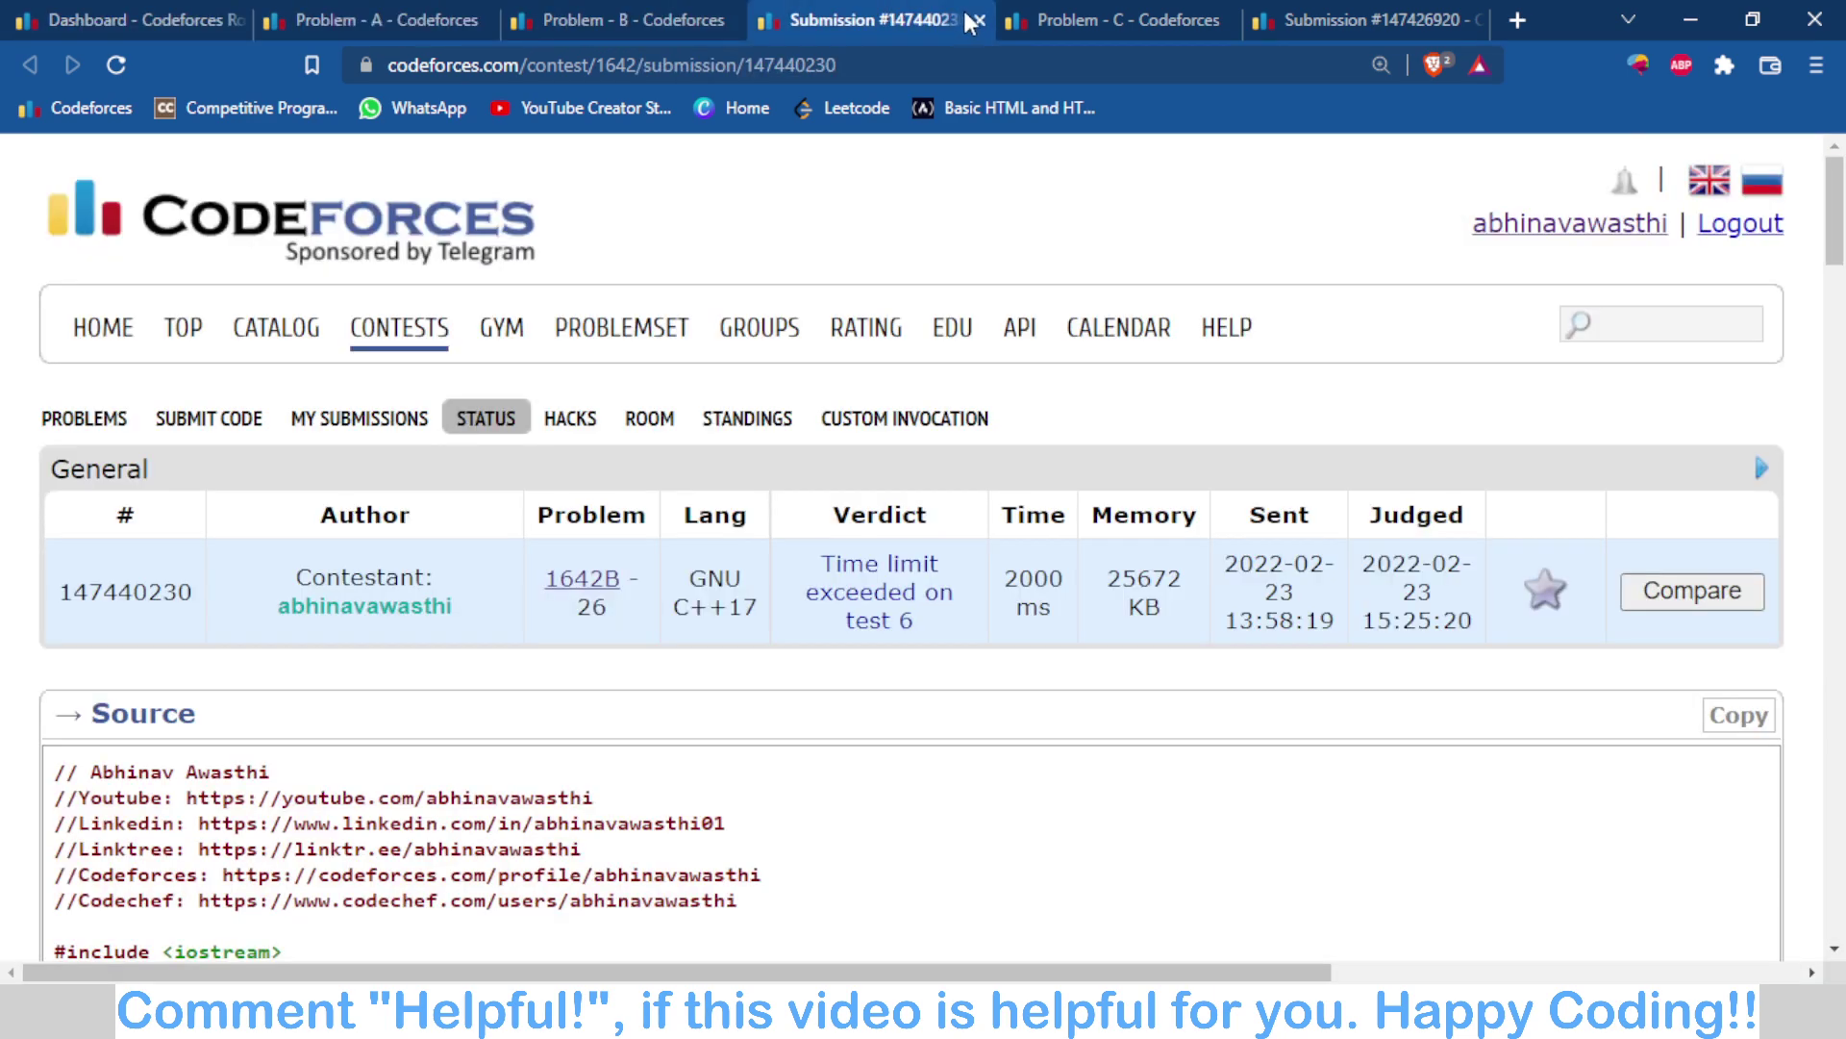